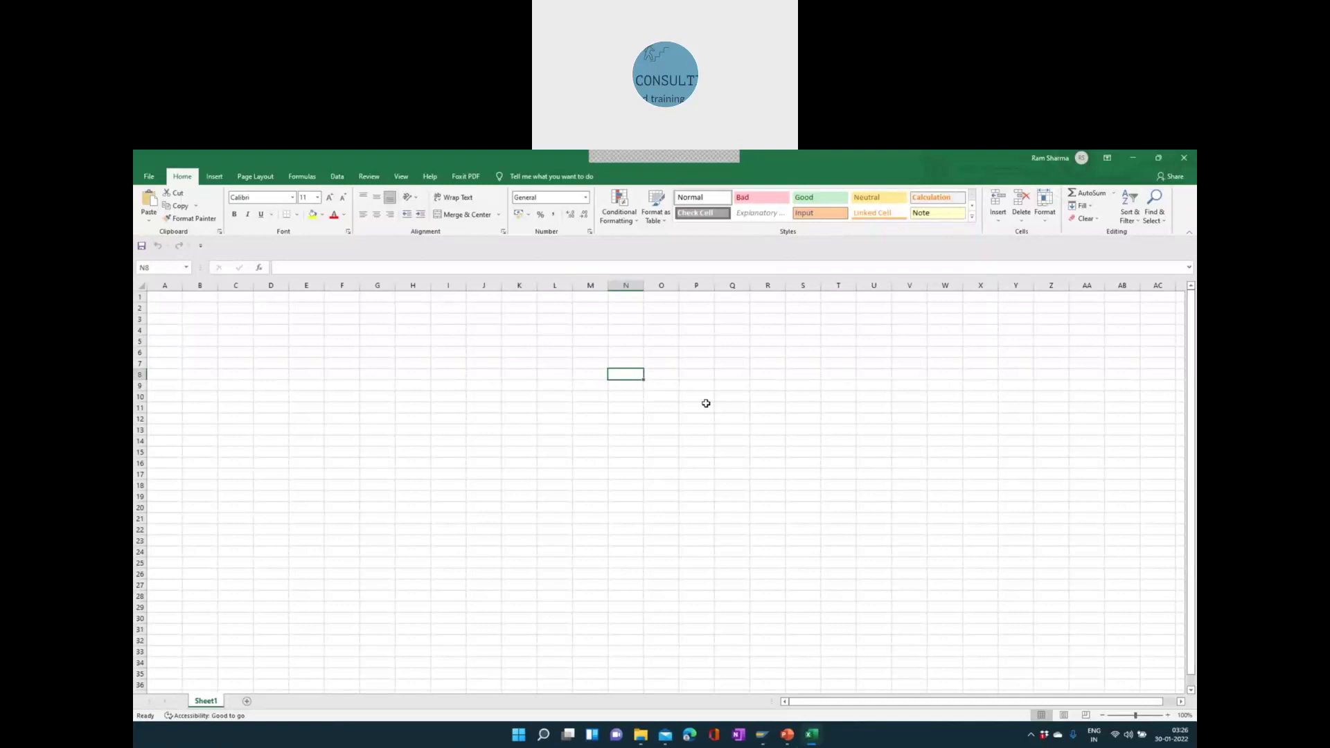
# - Enter the label "Fiscal Year" in cell N8 and the year 2021 in cell L9
pyautogui.write('Fisc')
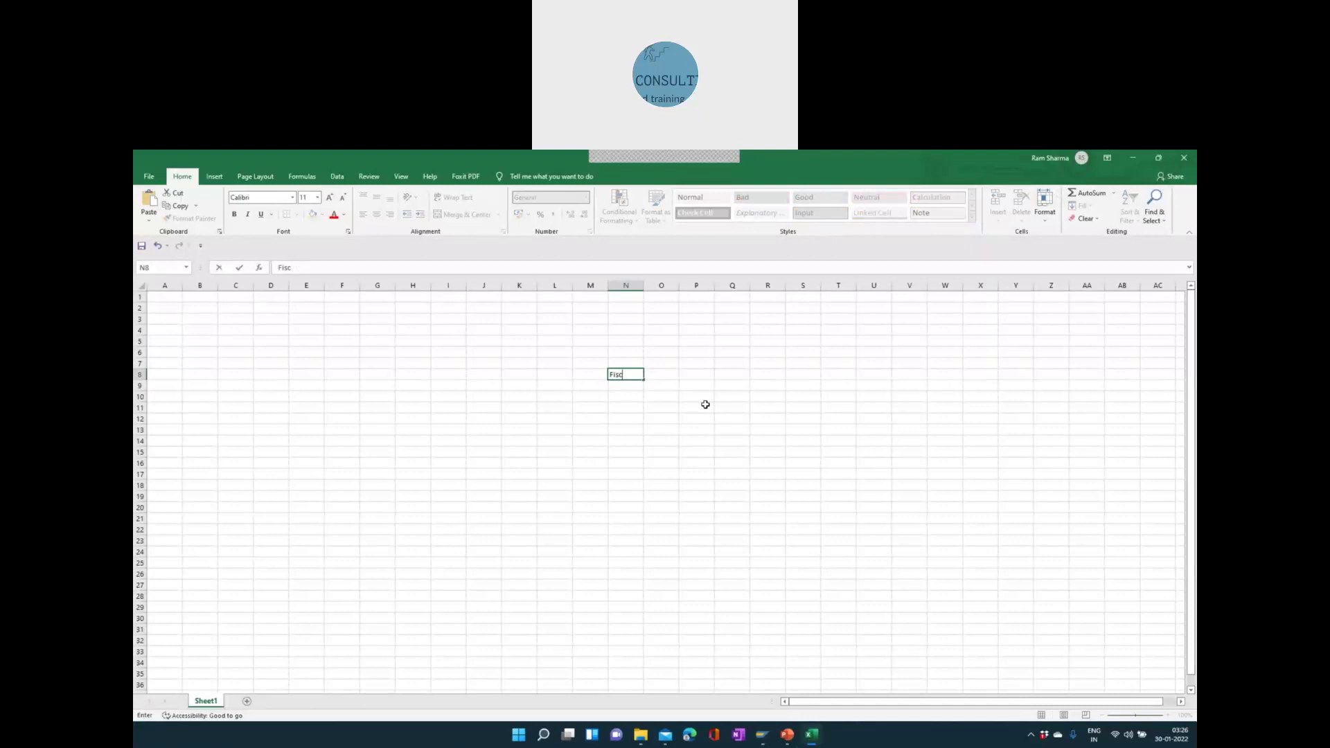
pyautogui.write('al Year')
pyautogui.press('Return')
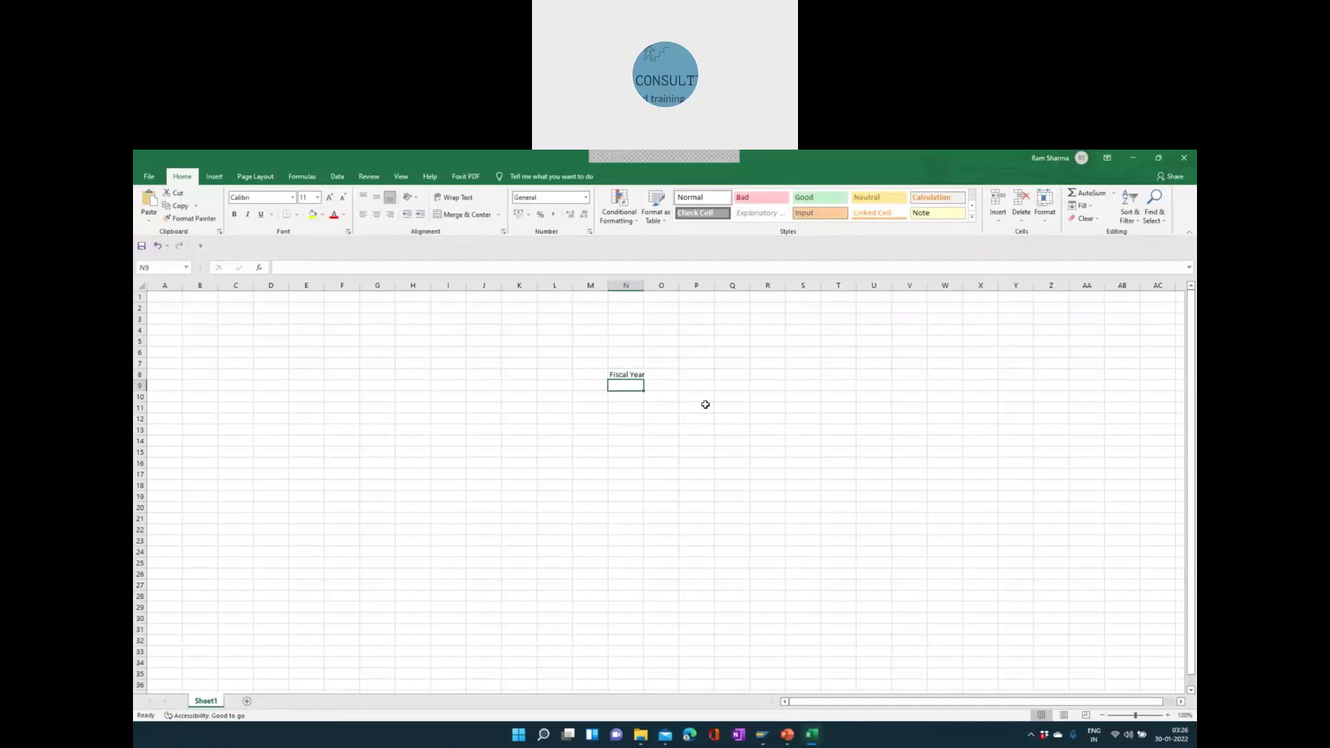
pyautogui.click(561, 389)
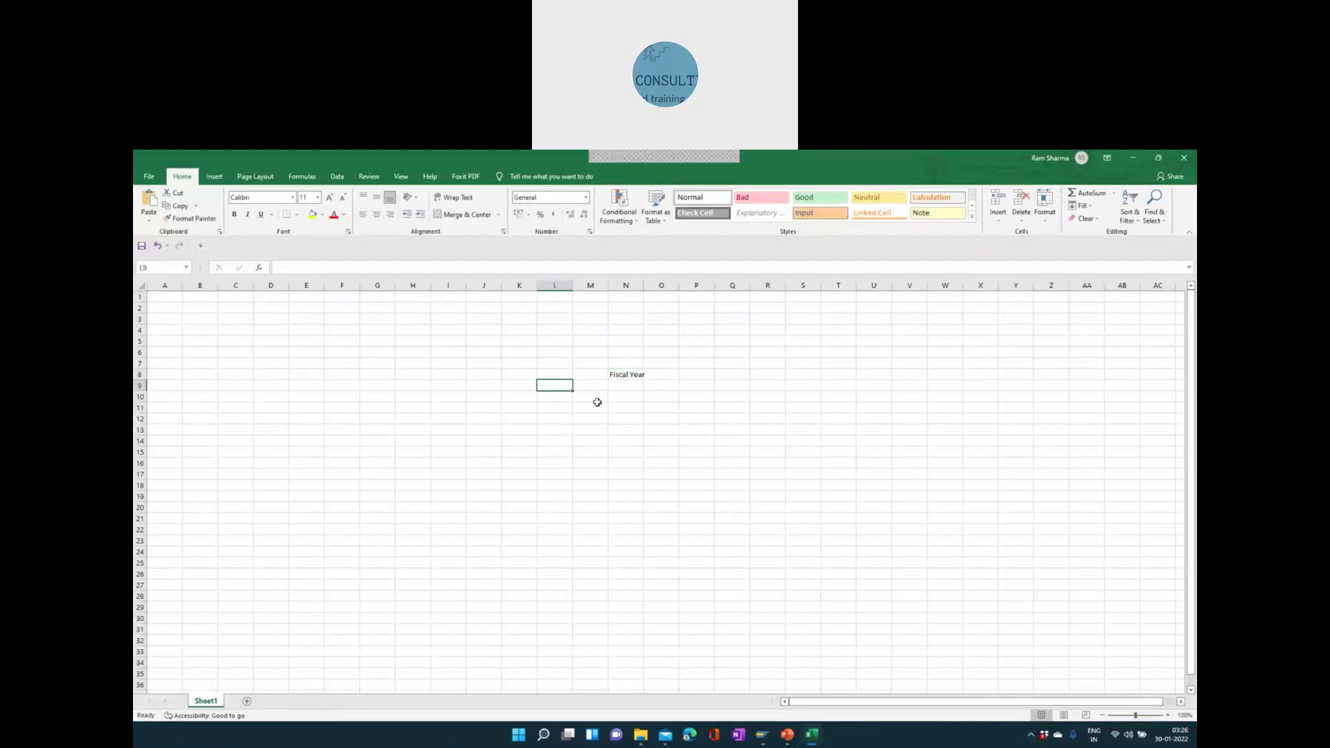
pyautogui.write('2021')
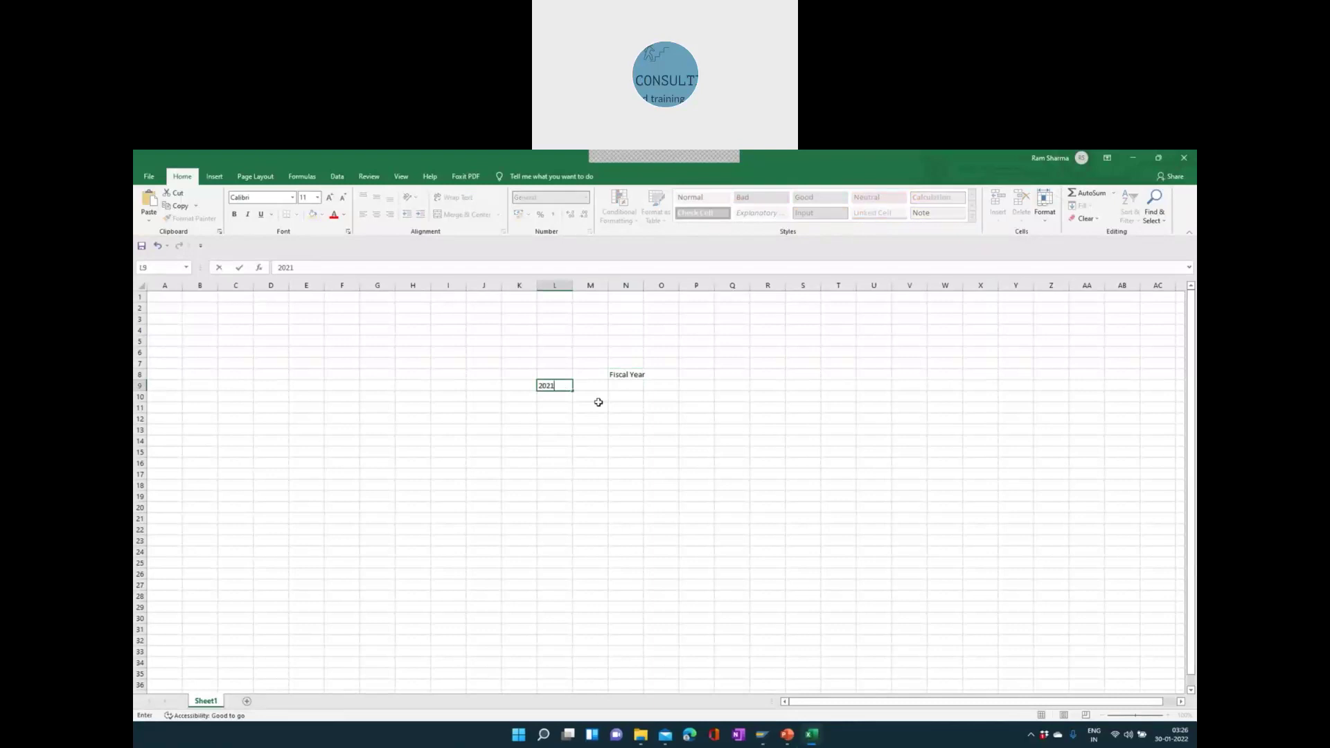
pyautogui.press('Return')
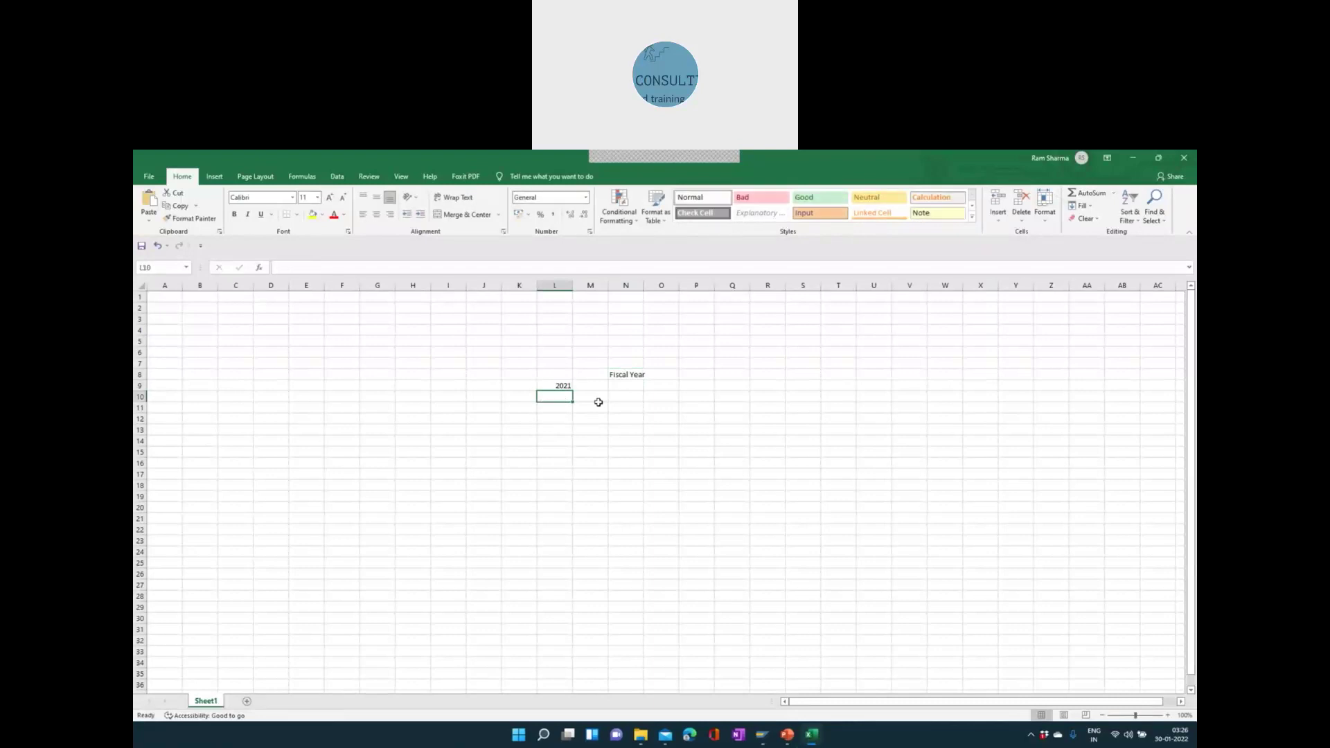
pyautogui.click(563, 386)
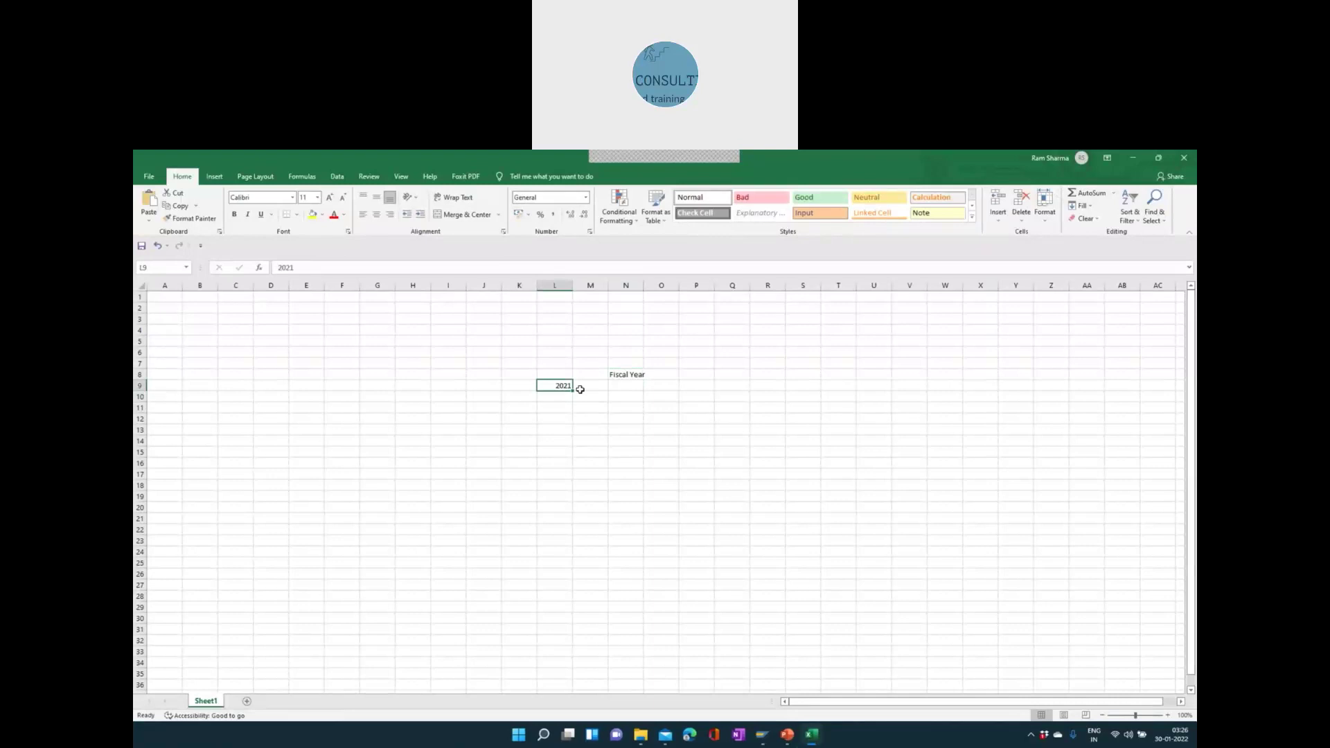
pyautogui.click(620, 375)
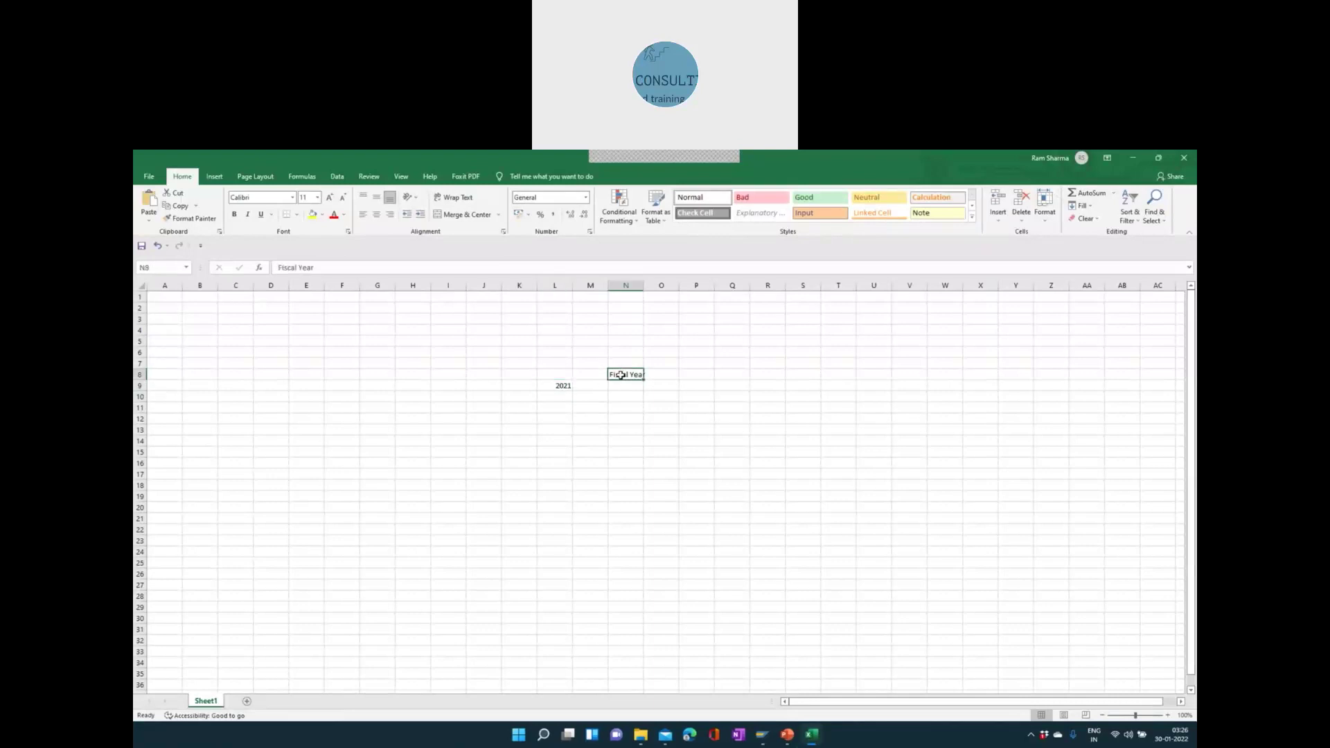
pyautogui.click(565, 387)
pyautogui.click(624, 374)
pyautogui.click(562, 385)
pyautogui.click(627, 375)
# - Add the headings K4 in cell L8 and V4 in cell M8, beside the Fiscal Year label
pyautogui.click(563, 375)
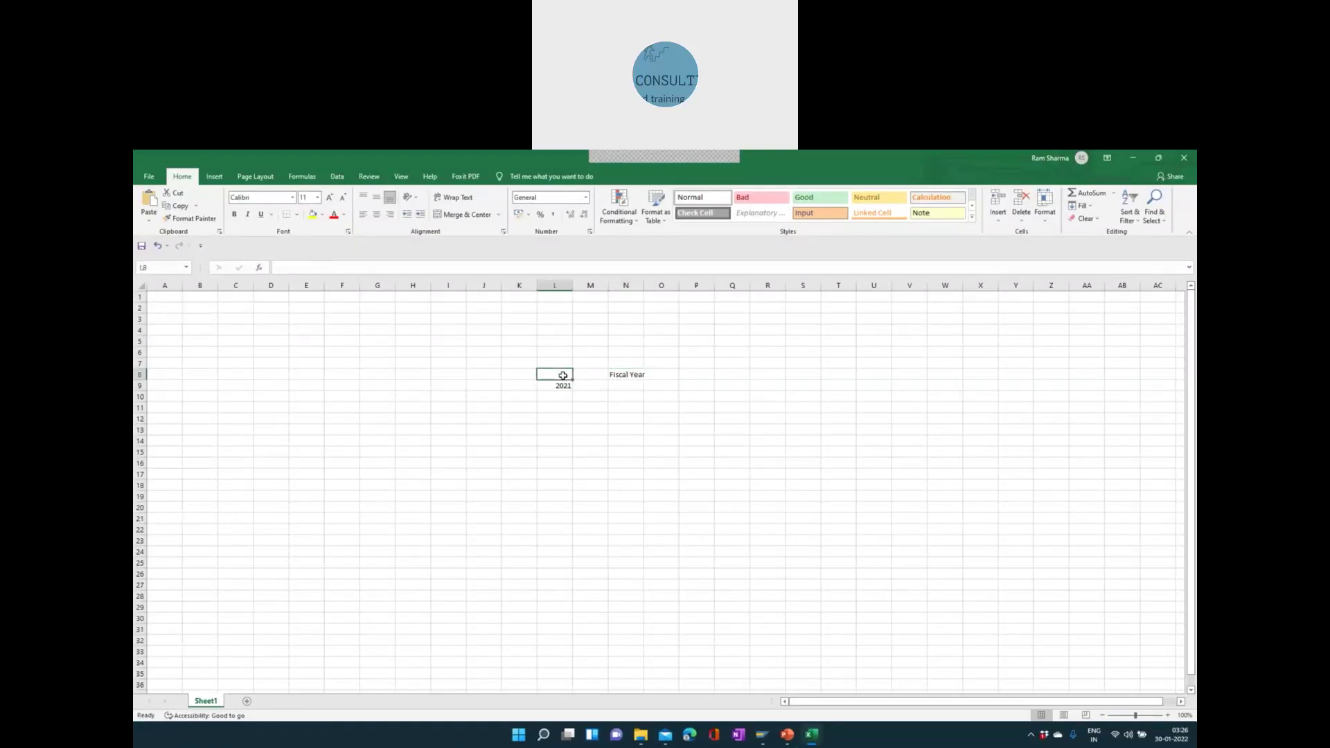
pyautogui.write('K4')
pyautogui.press('Return')
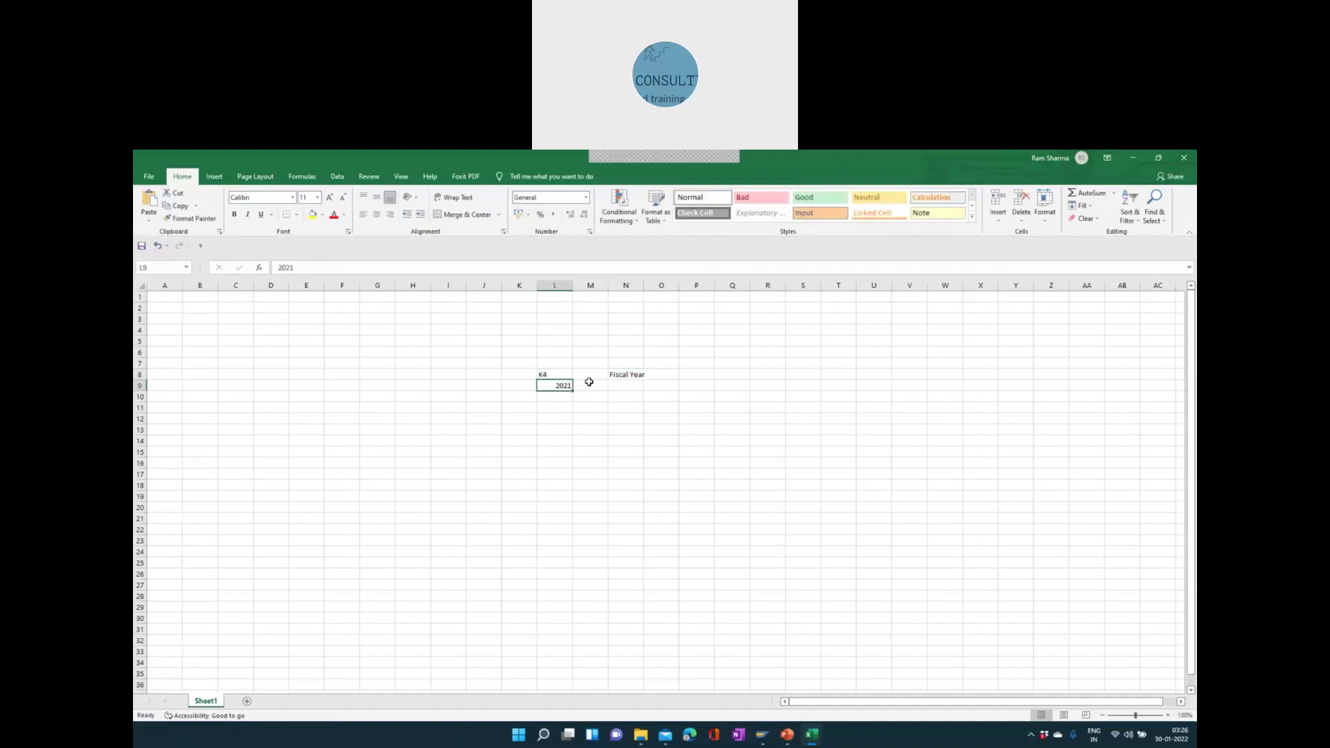
pyautogui.click(587, 375)
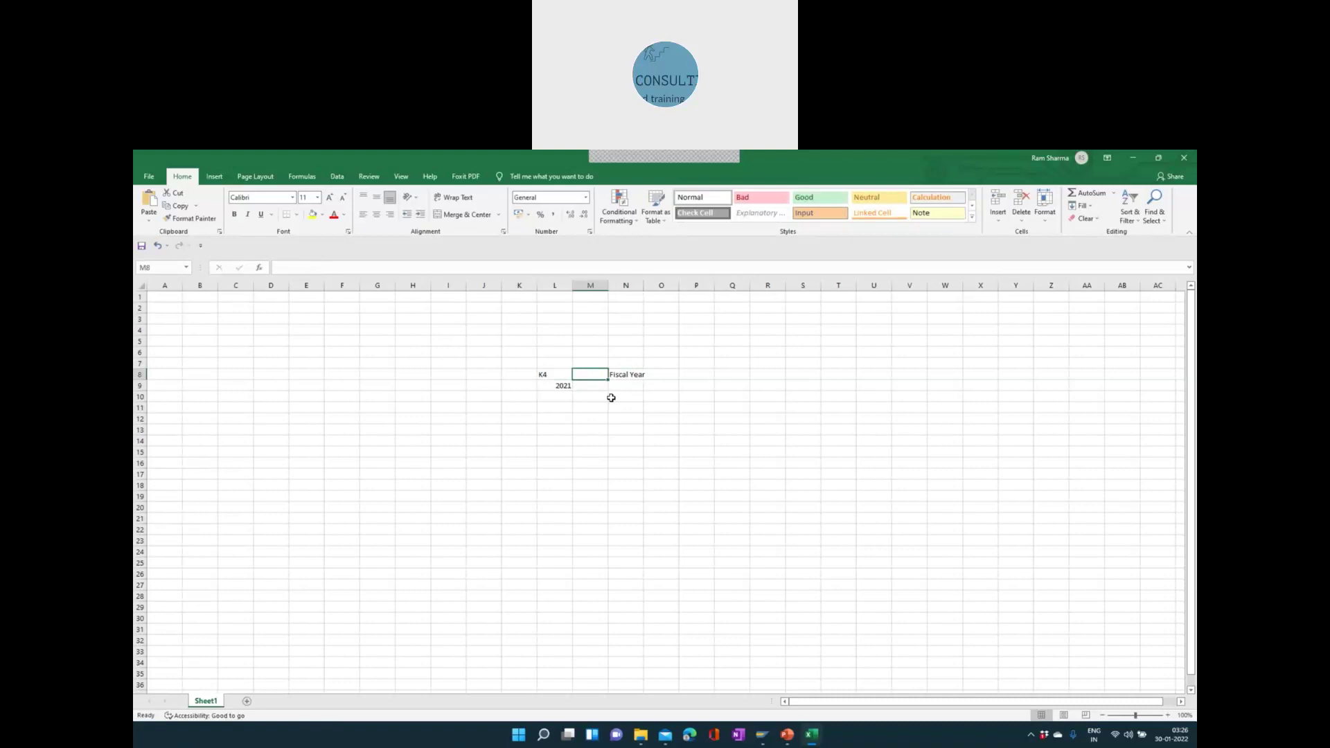
pyautogui.write('V4')
pyautogui.press('Return')
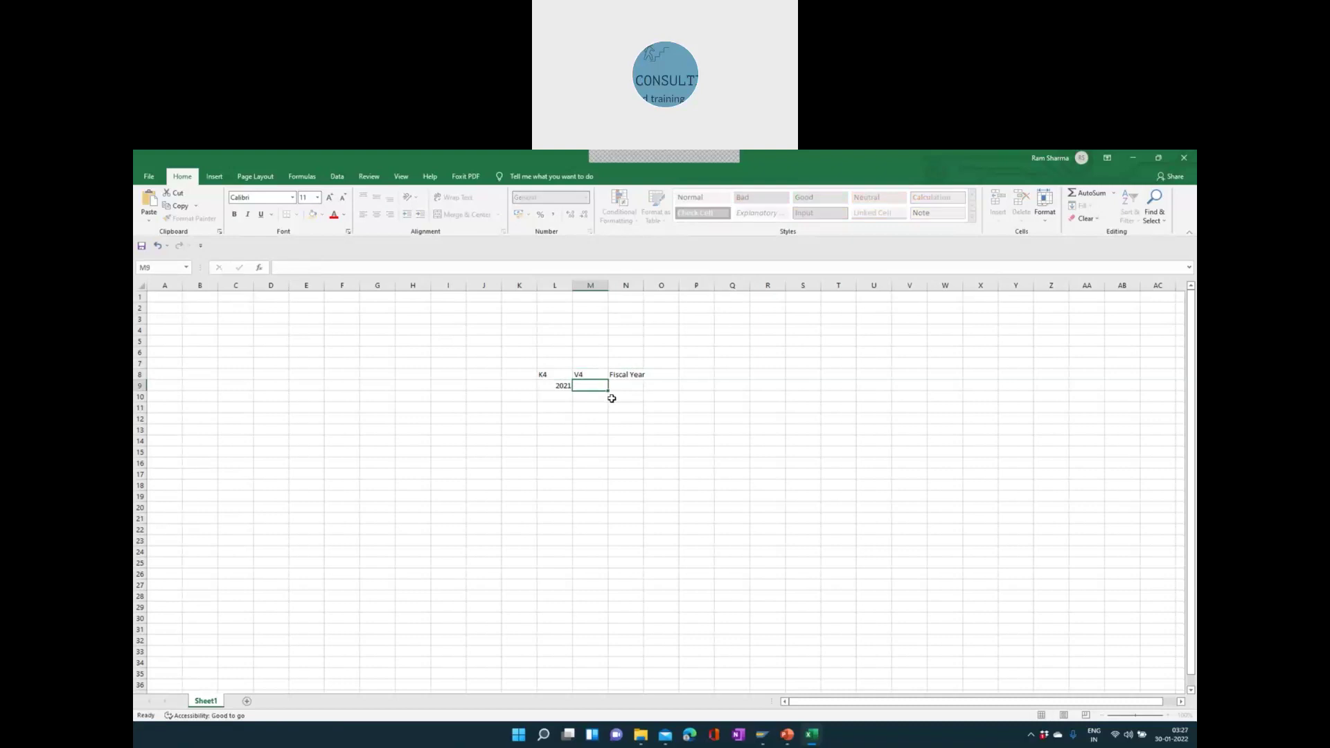
# - Enter the year 2021 under the V4 heading in cell M9
pyautogui.click(558, 386)
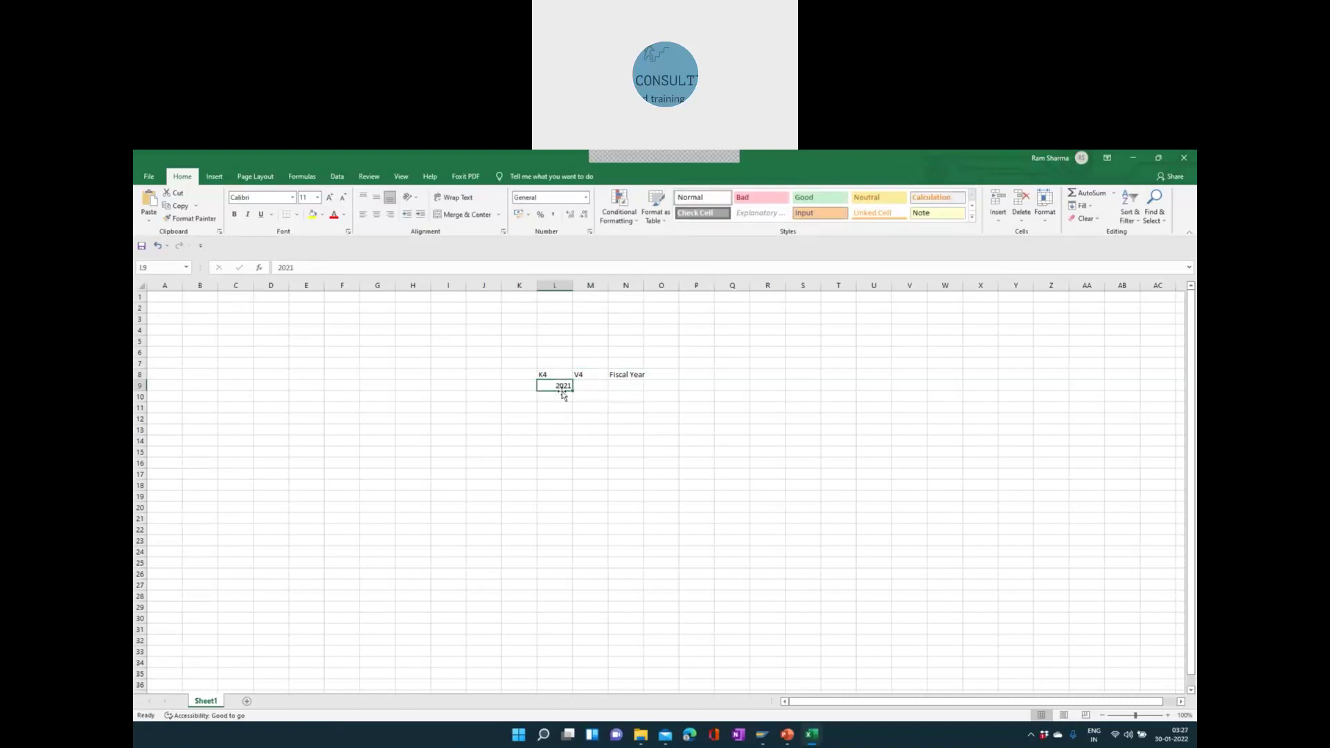
pyautogui.click(583, 376)
pyautogui.click(600, 387)
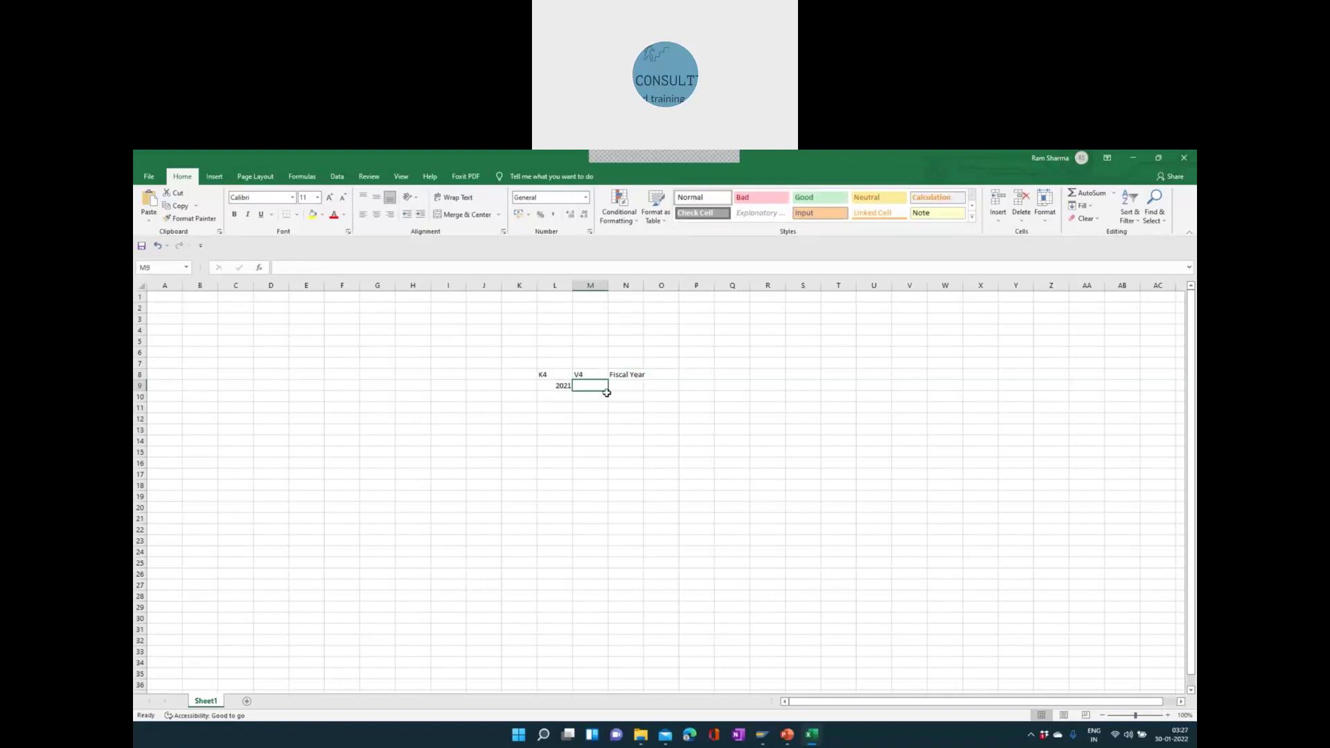
pyautogui.write('2021')
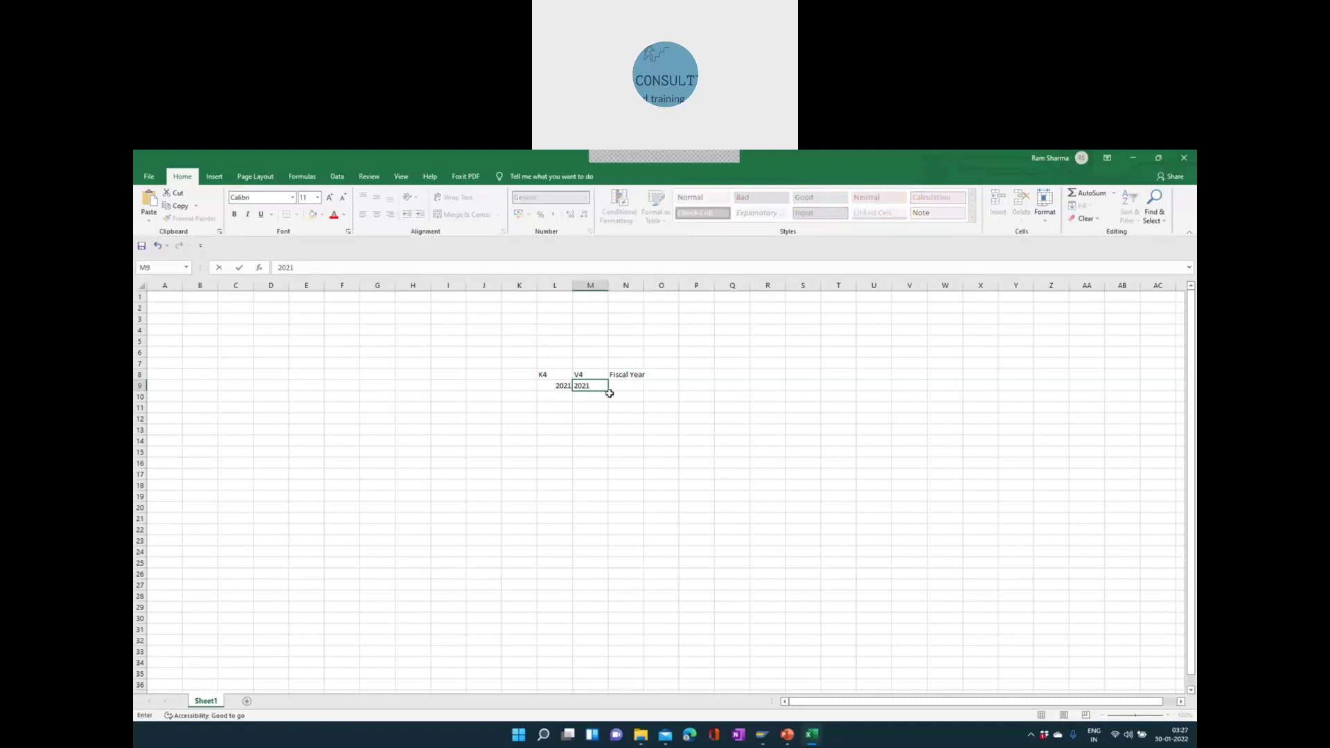
pyautogui.press('Return')
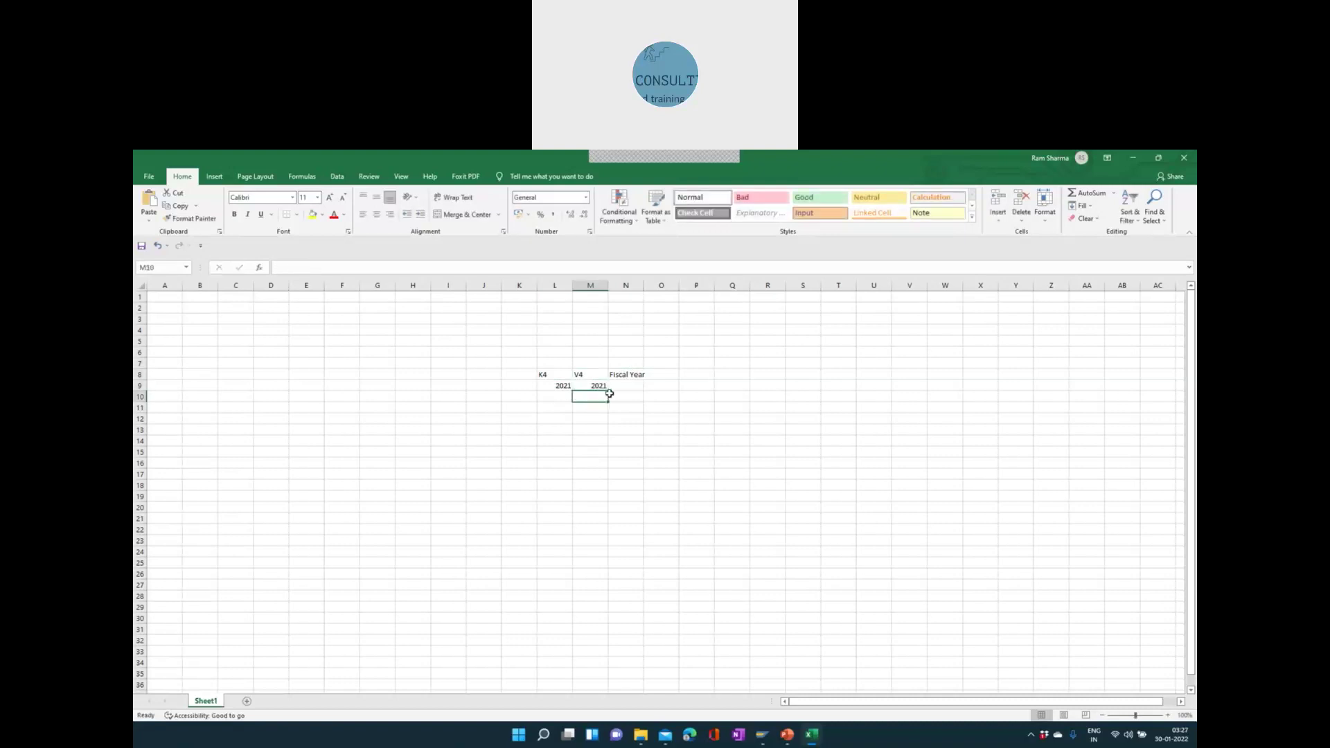
# - Enter the label "Company" in cell N6, above the Fiscal Year label
pyautogui.click(593, 374)
pyautogui.click(565, 374)
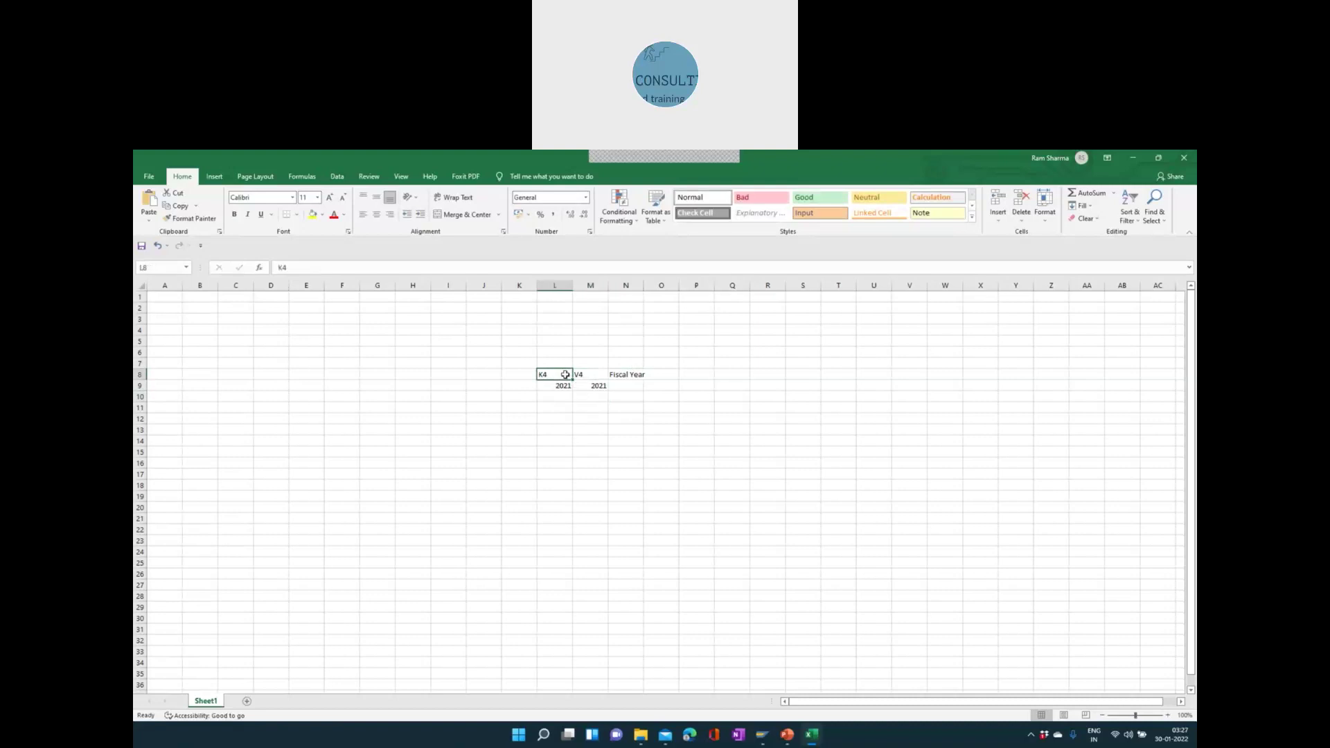
pyautogui.click(588, 374)
pyautogui.click(627, 352)
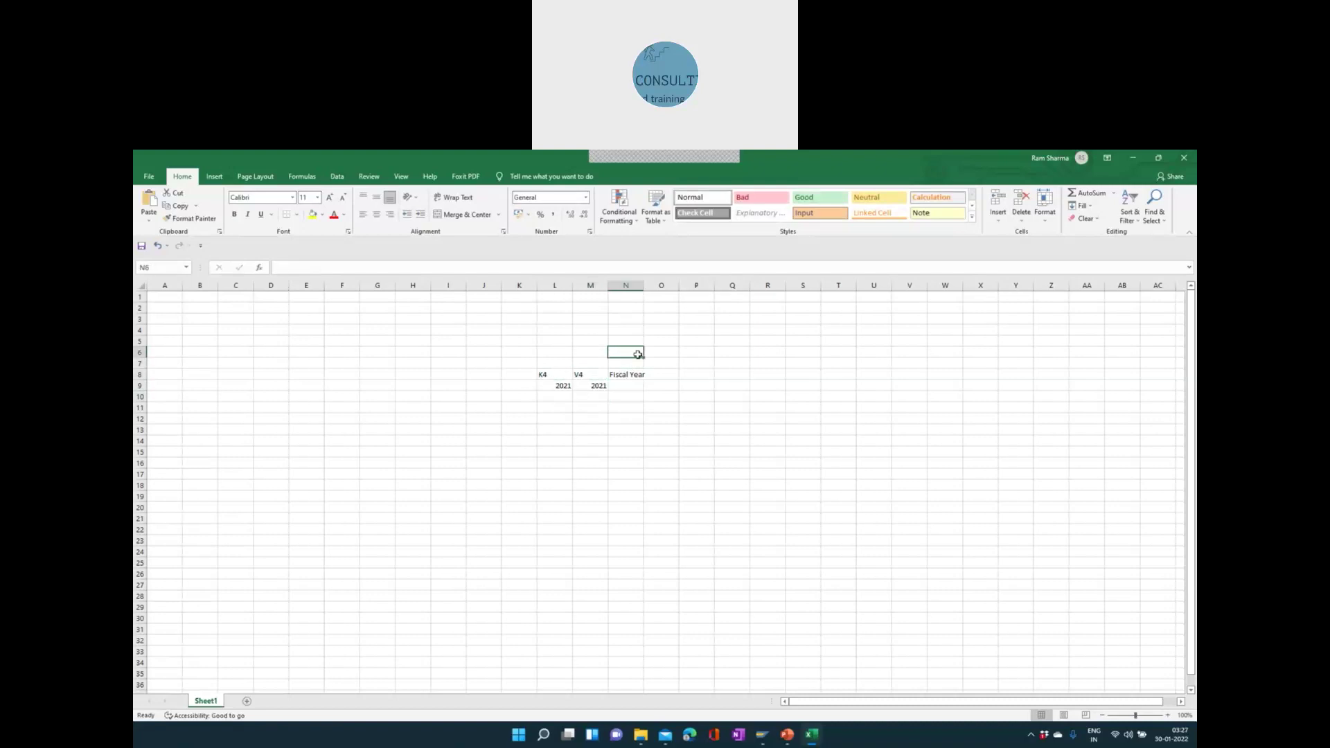
pyautogui.write('cOMPANY')
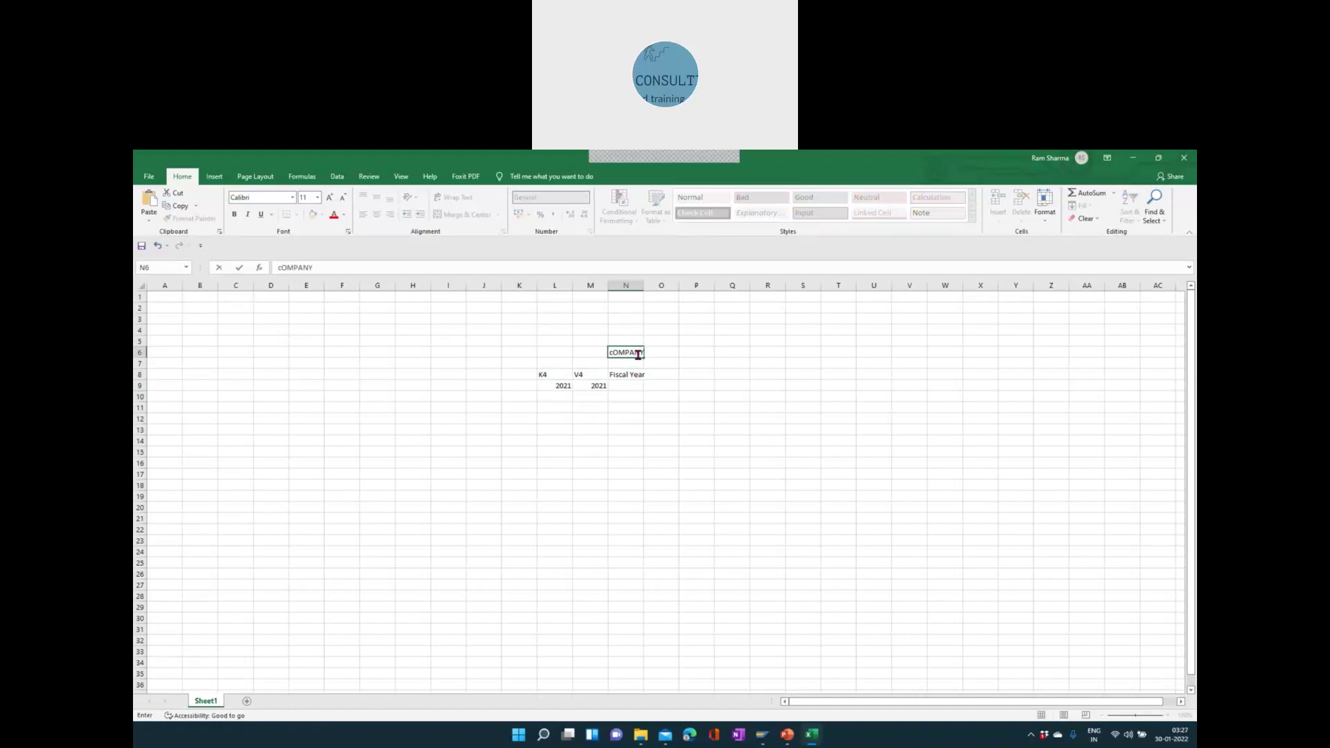
pyautogui.press('Return')
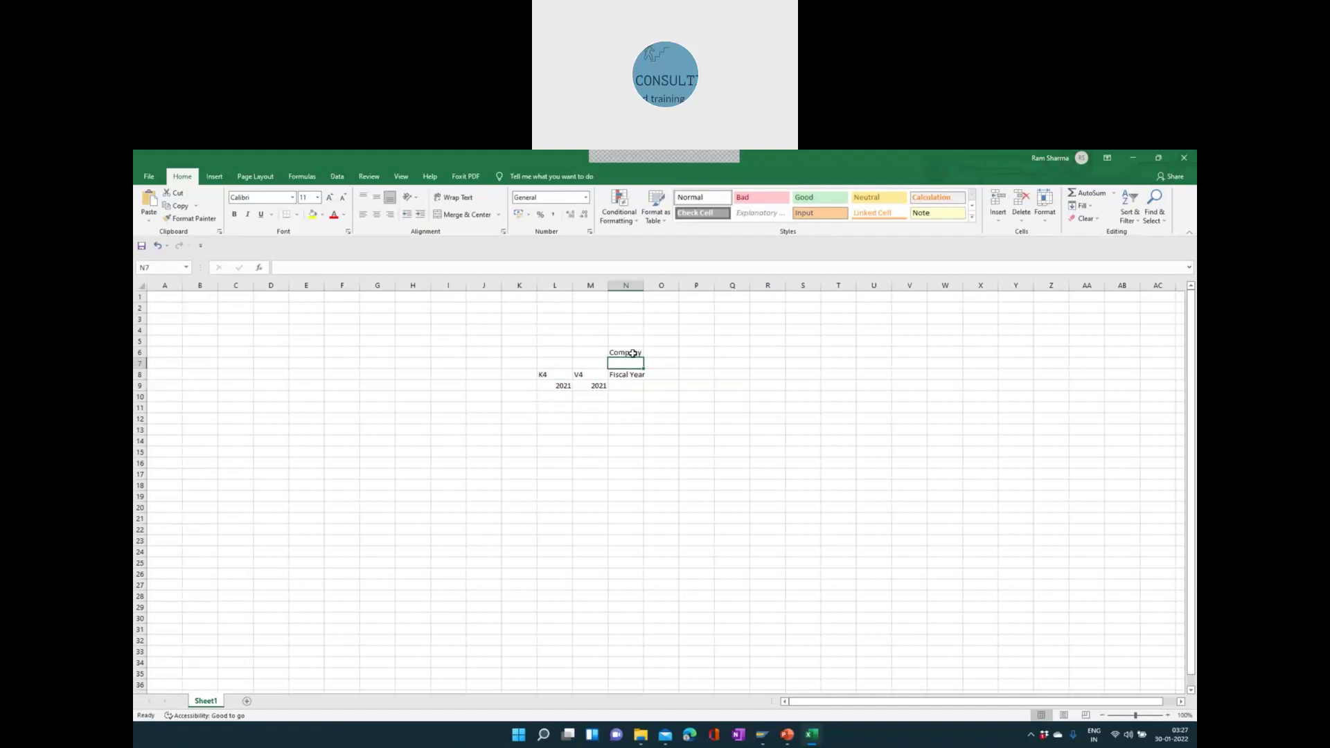
pyautogui.click(632, 354)
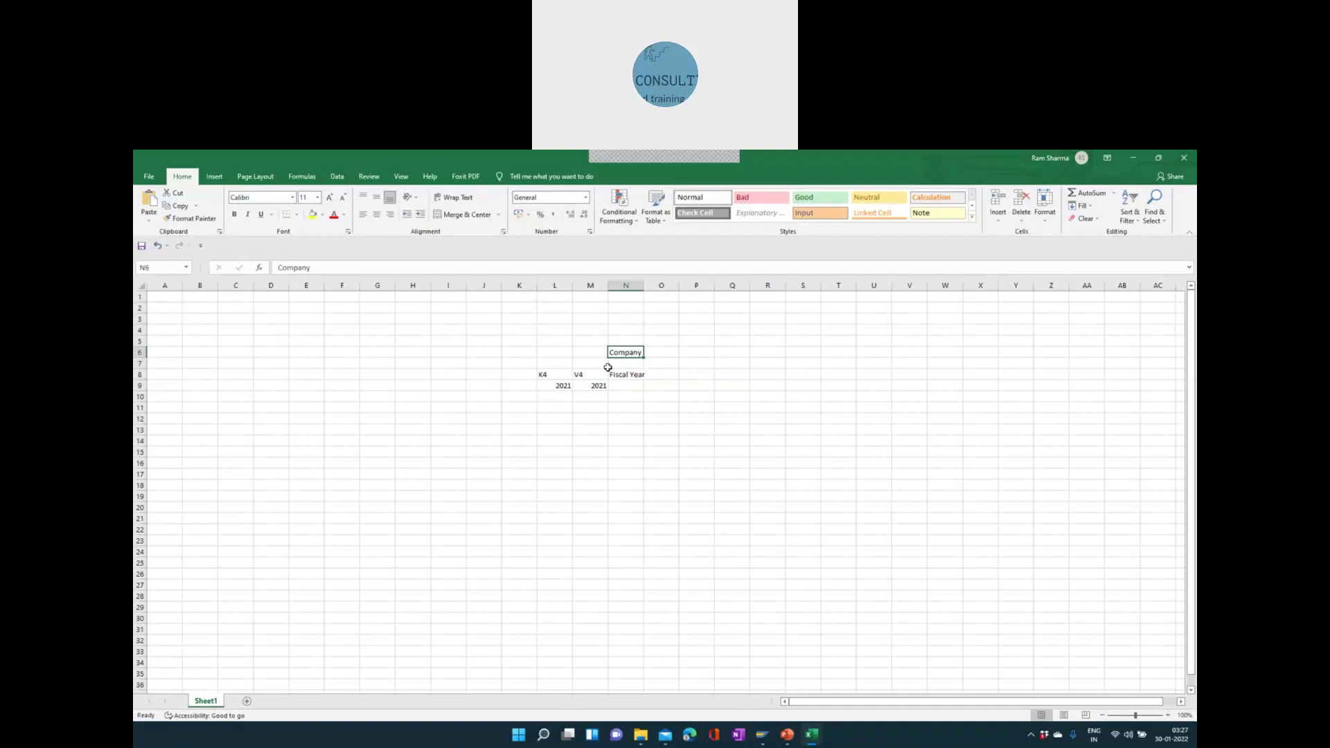
pyautogui.click(550, 374)
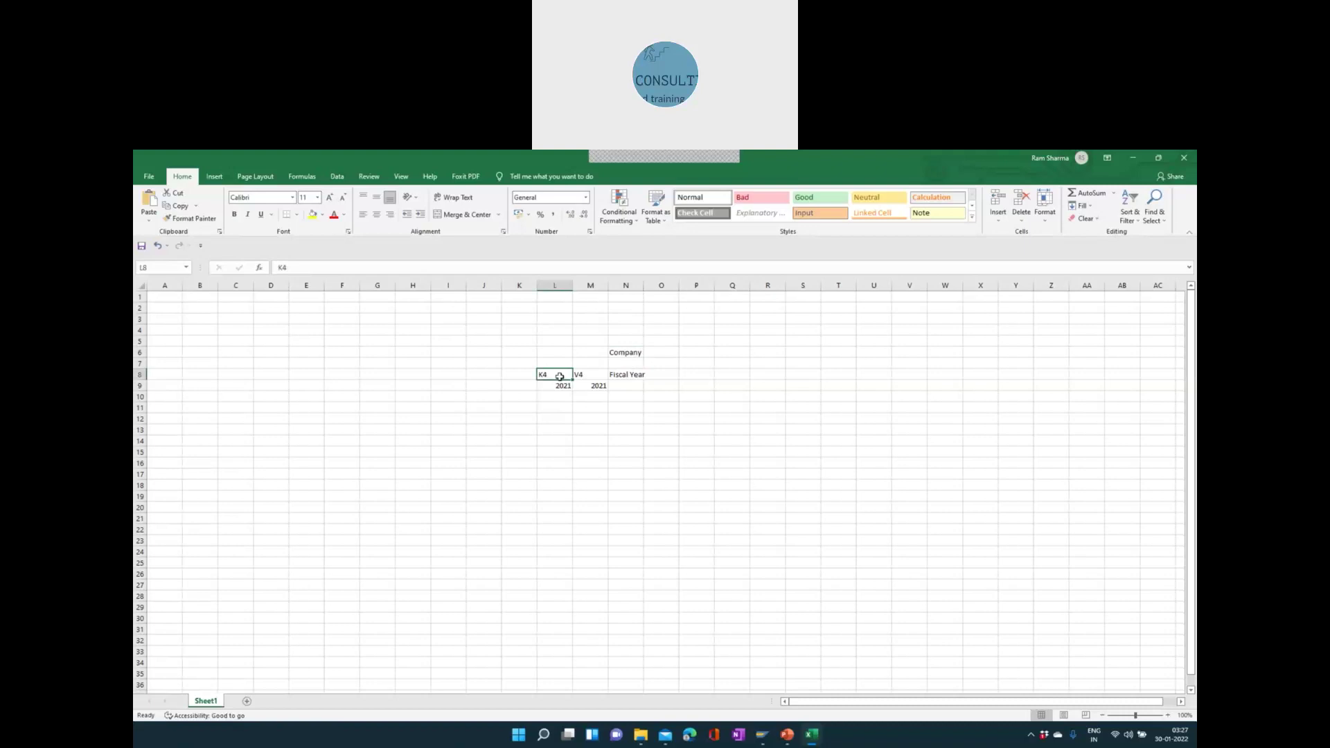
pyautogui.click(624, 353)
pyautogui.click(570, 389)
# - Enter Jan in L10, fill the month series down the K4 column to L22, and clear the extra Jan after Dec
pyautogui.click(565, 396)
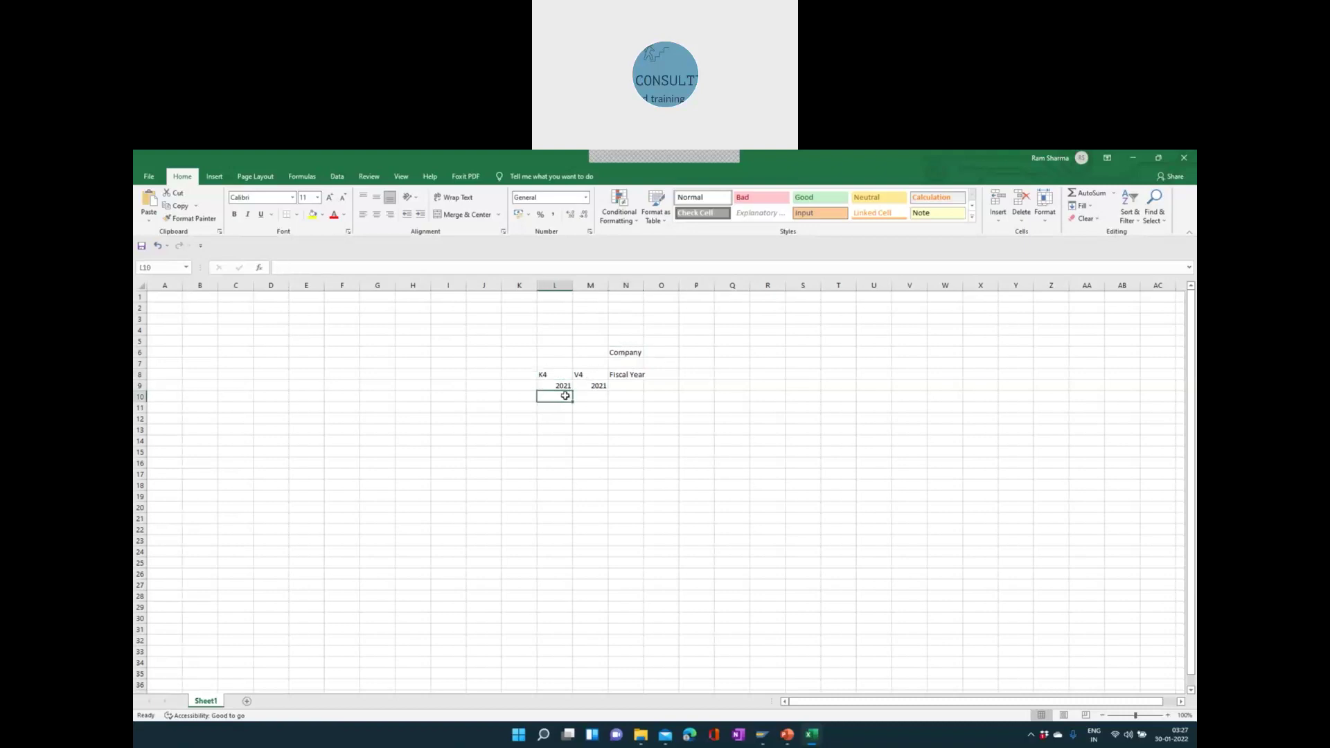
pyautogui.write('Jan')
pyautogui.press('Return')
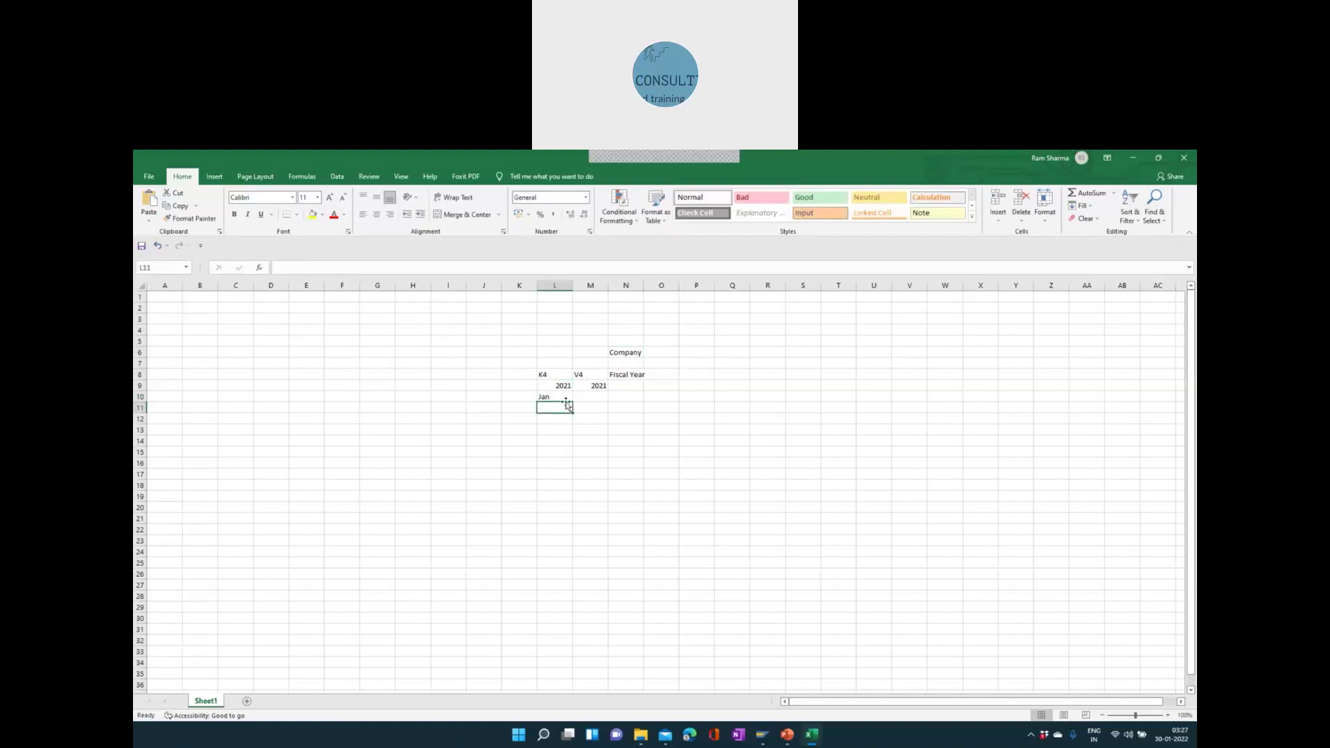
pyautogui.click(567, 398)
pyautogui.click(571, 405)
pyautogui.click(573, 402)
pyautogui.moveTo(573, 402); pyautogui.dragTo(564, 530)
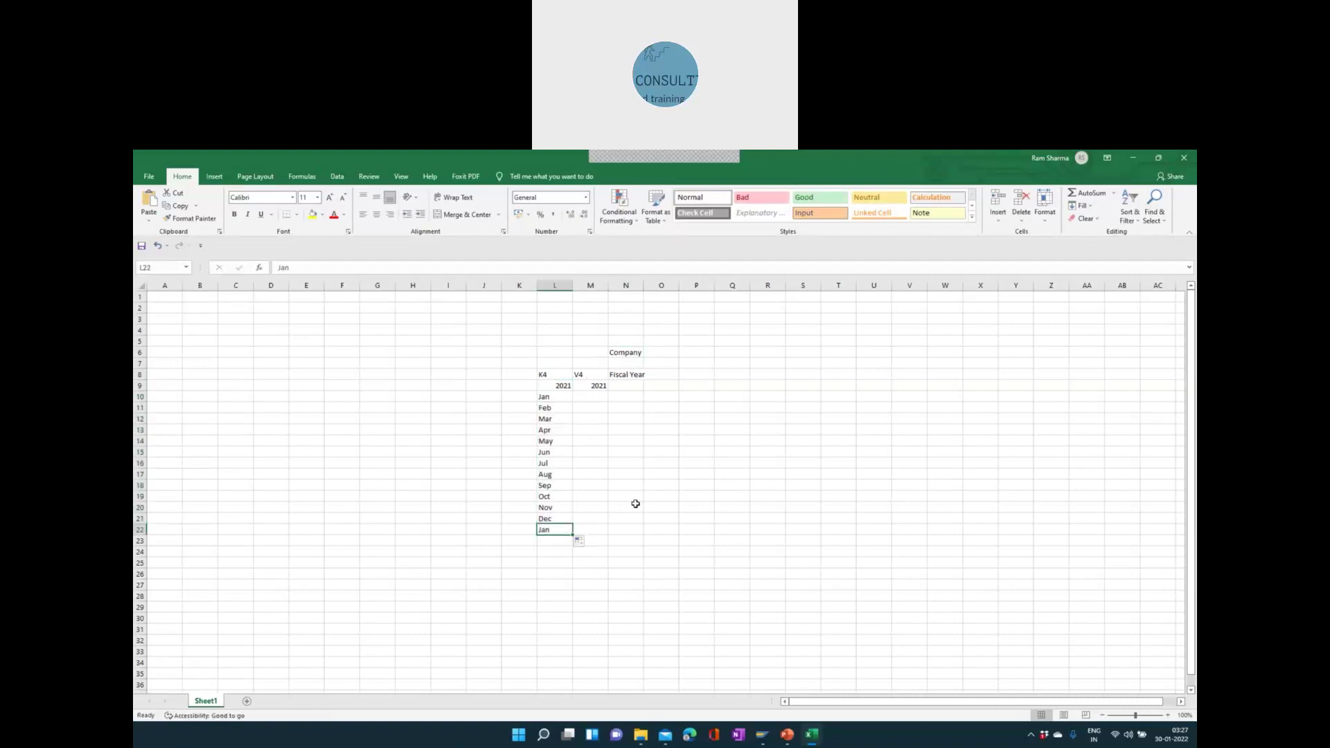
pyautogui.press('Delete')
pyautogui.click(627, 503)
# - Copy the months Apr to Dec from the K4 column into the V4 column, starting at cell M10
pyautogui.moveTo(554, 399); pyautogui.dragTo(557, 508)
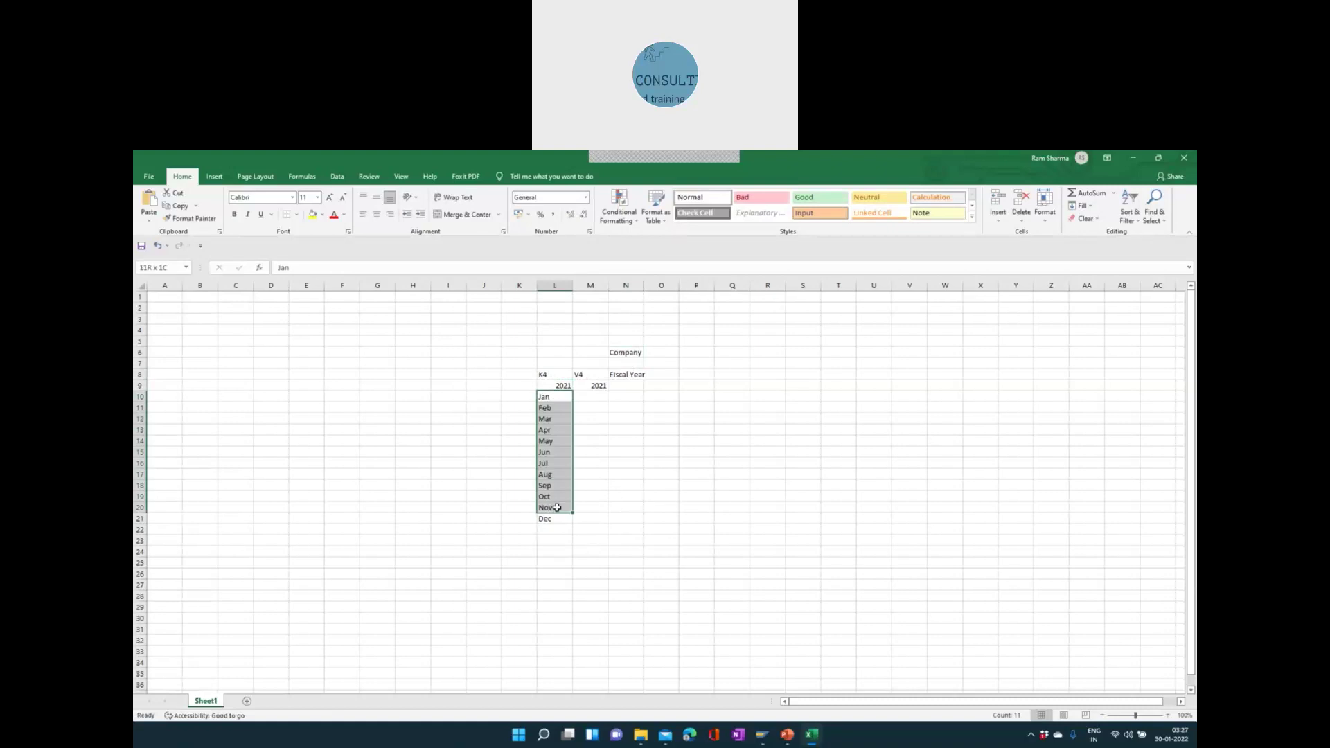
pyautogui.moveTo(555, 431); pyautogui.dragTo(554, 519)
pyautogui.hotkey('ctrl', 'c')
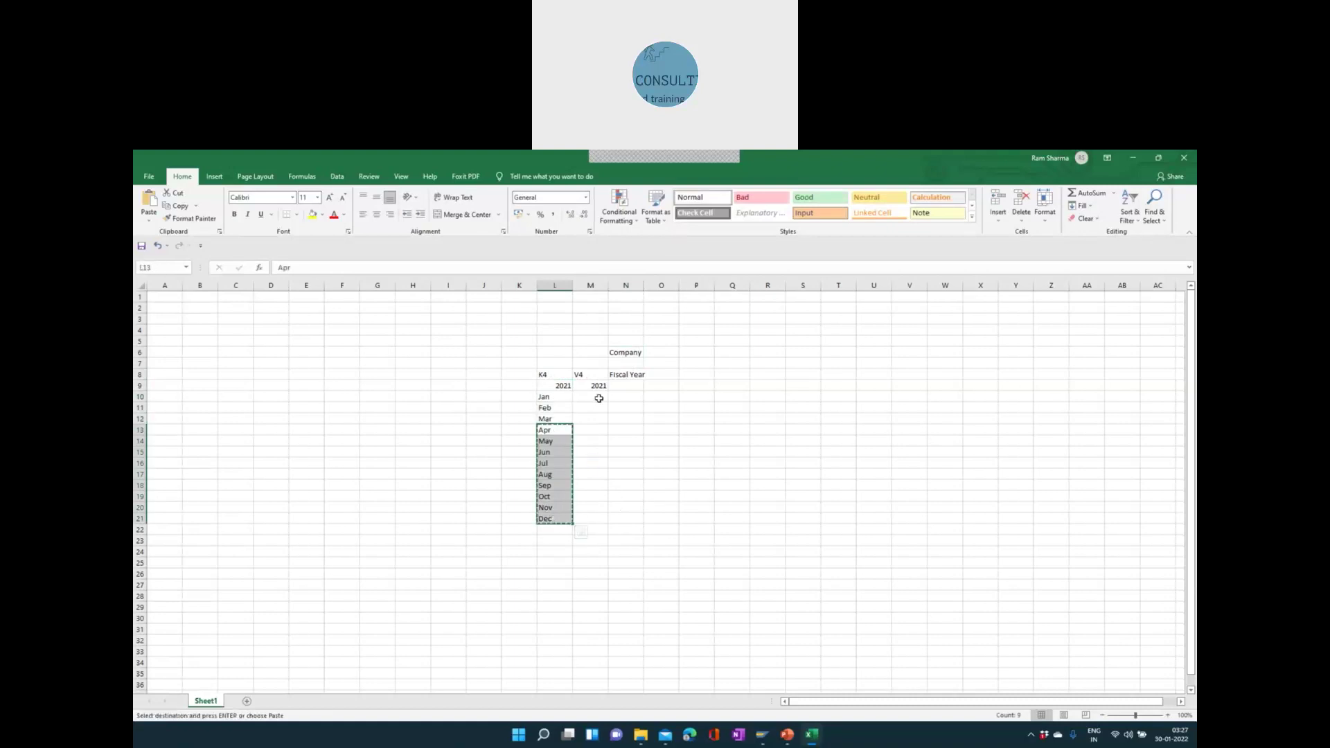
pyautogui.click(599, 398)
pyautogui.hotkey('ctrl', 'v')
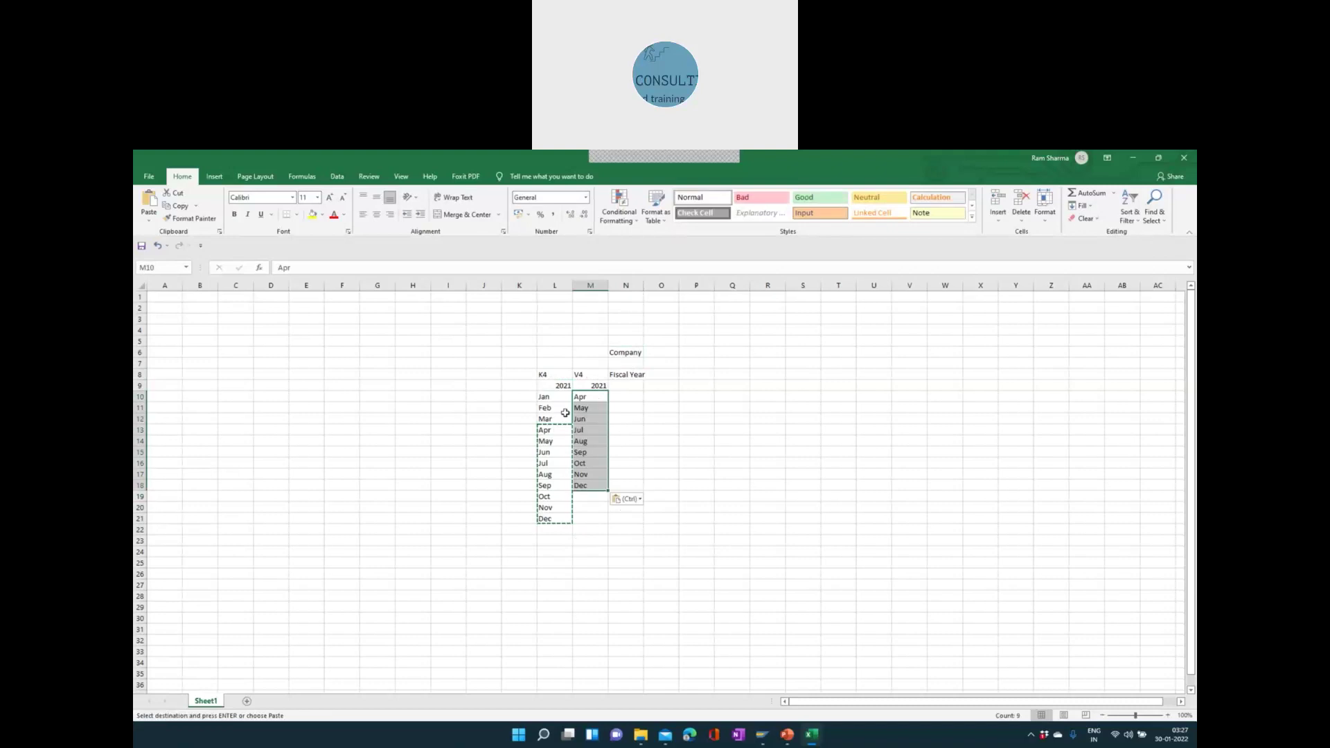
# - Copy Jan to Mar from the K4 column to the end of the V4 month list, starting at M19
pyautogui.moveTo(554, 399); pyautogui.dragTo(553, 419)
pyautogui.hotkey('ctrl', 'c')
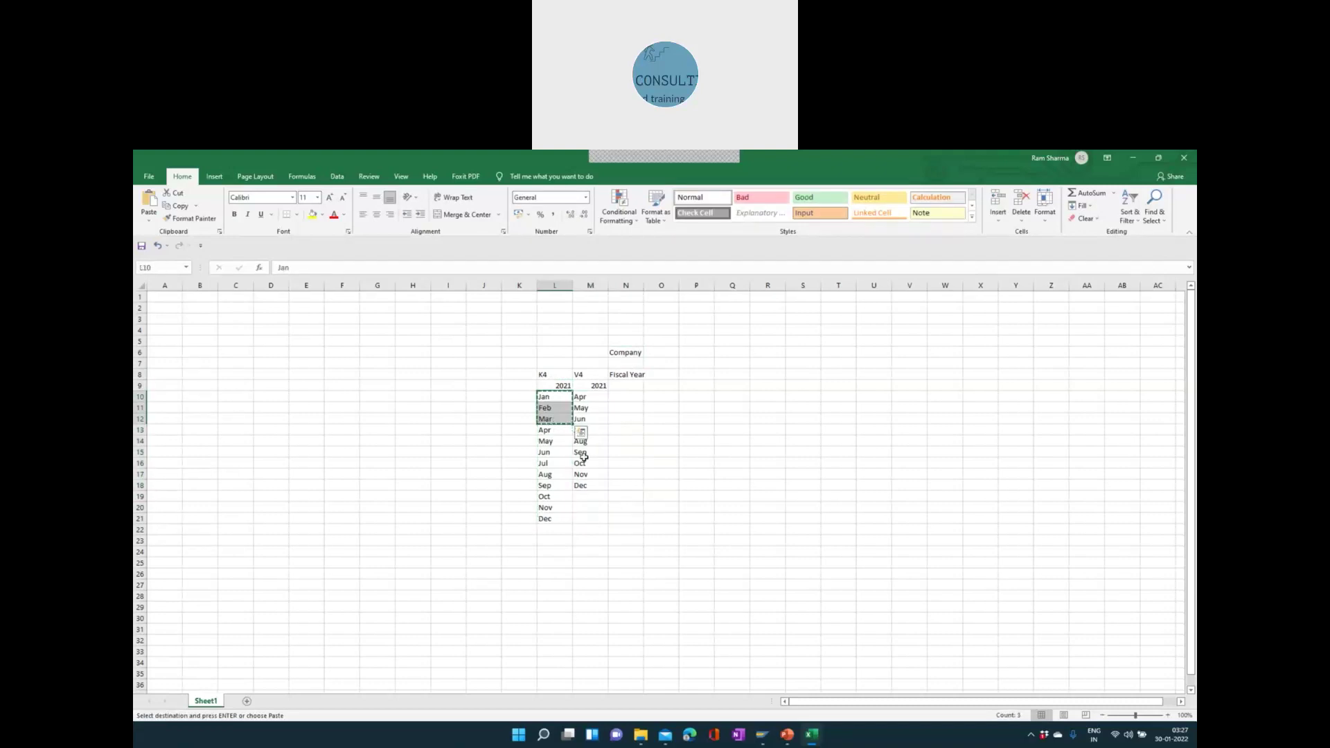
pyautogui.click(582, 498)
pyautogui.hotkey('ctrl', 'v')
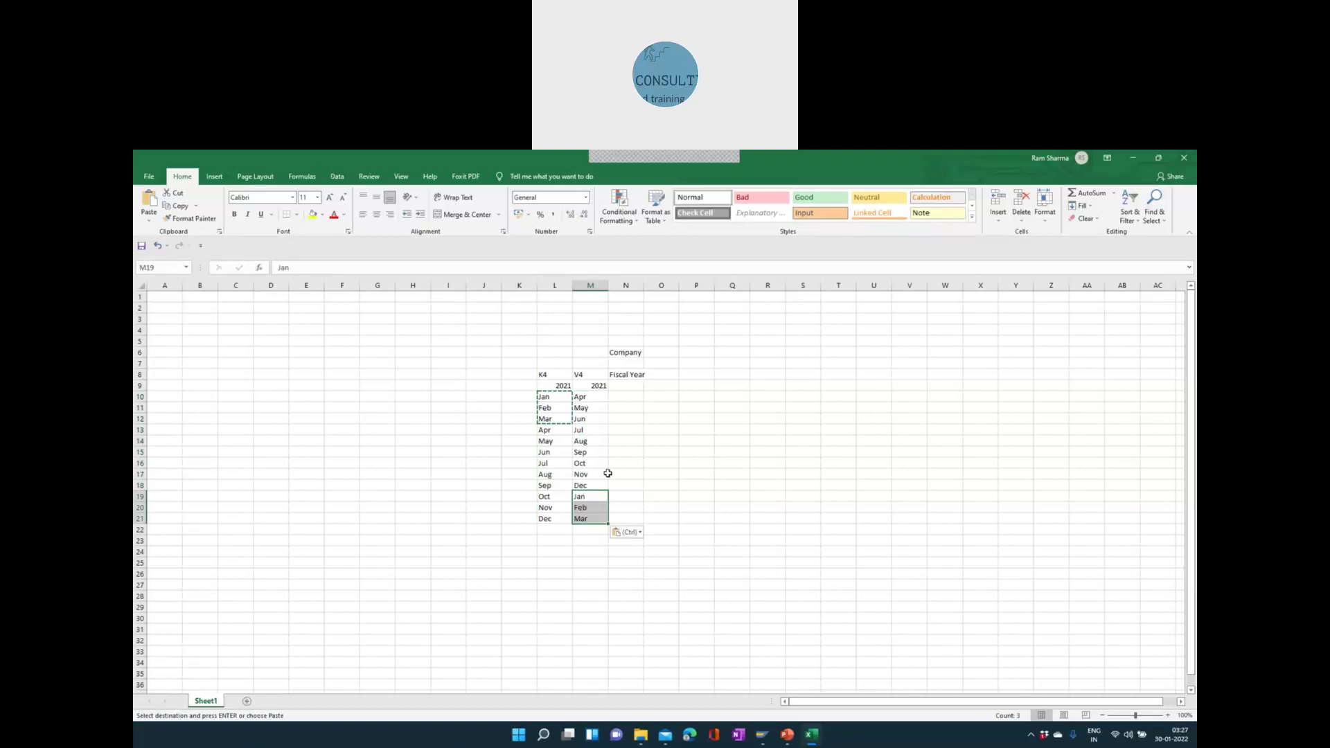
pyautogui.press('Escape')
pyautogui.click(613, 465)
# - Insert a blank row above the row holding the 2021 values
pyautogui.click(593, 394)
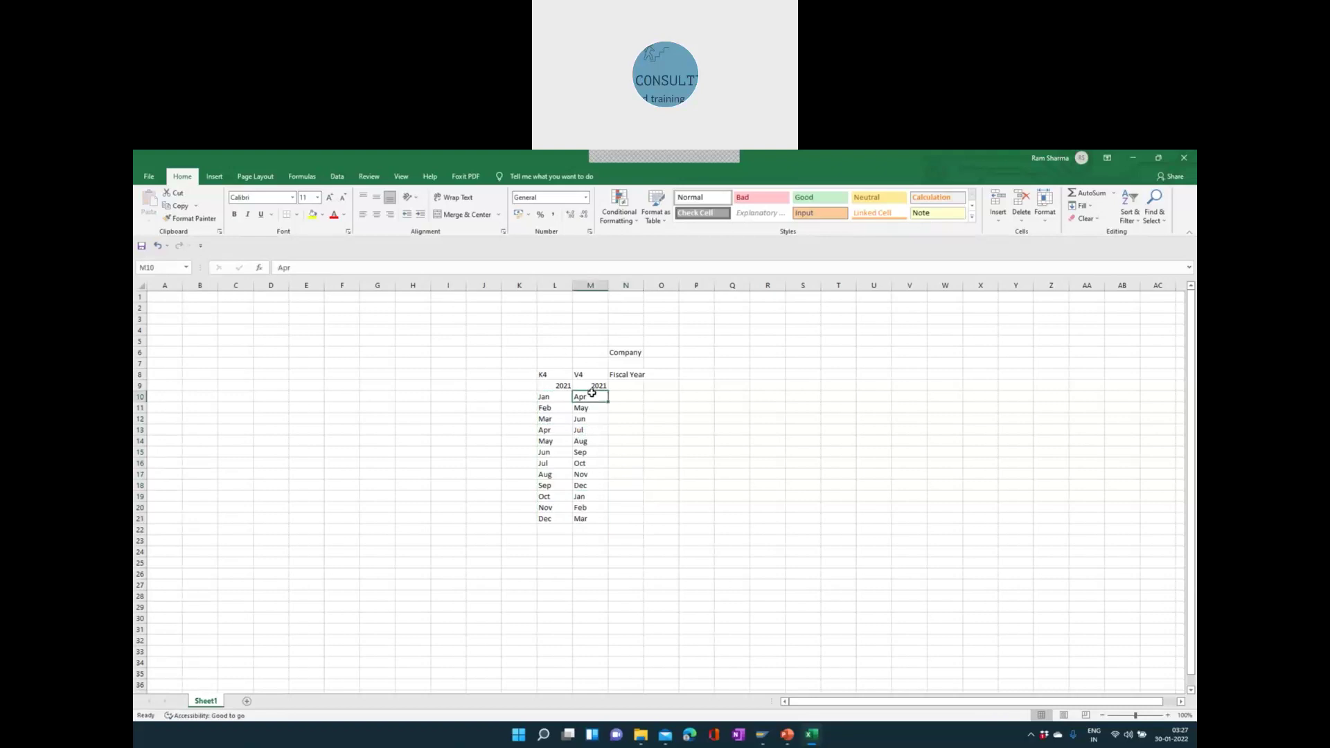
pyautogui.moveTo(565, 383); pyautogui.dragTo(591, 385)
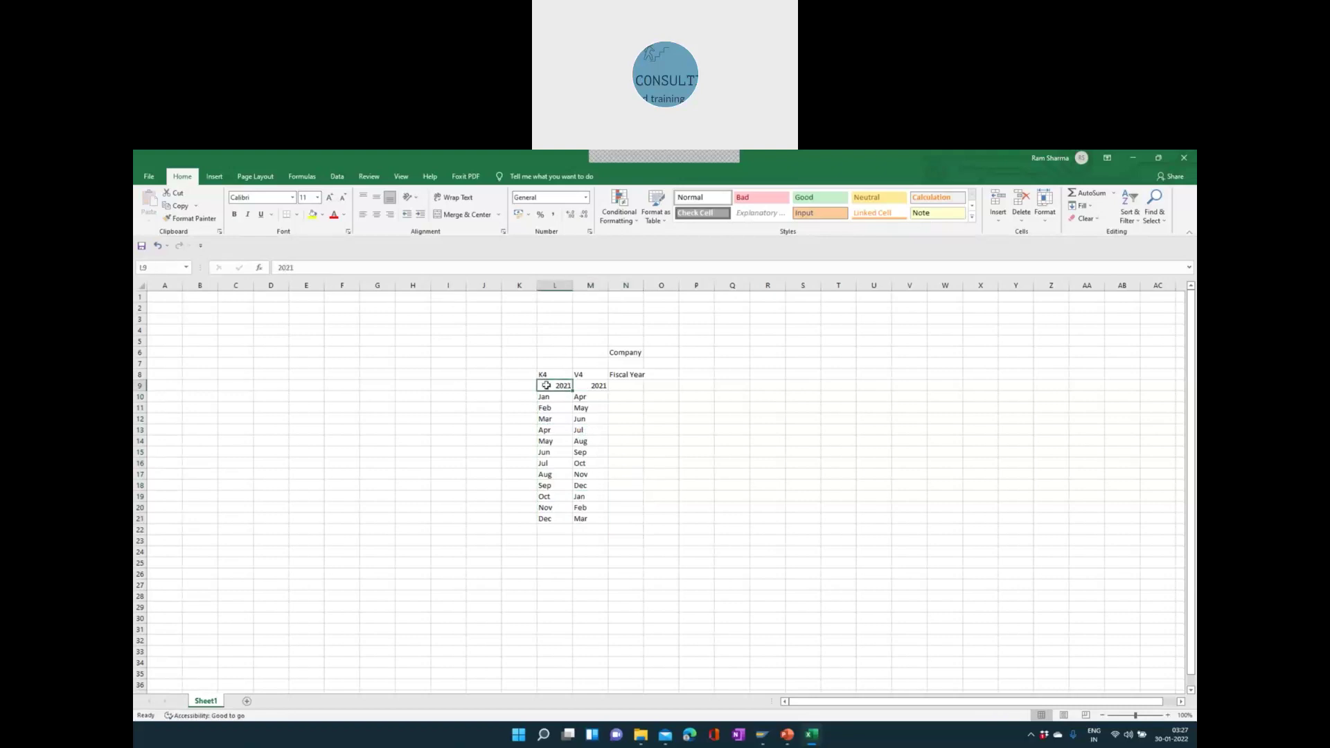
pyautogui.click(142, 386)
pyautogui.hotkey('ctrl', 'shift', '+')
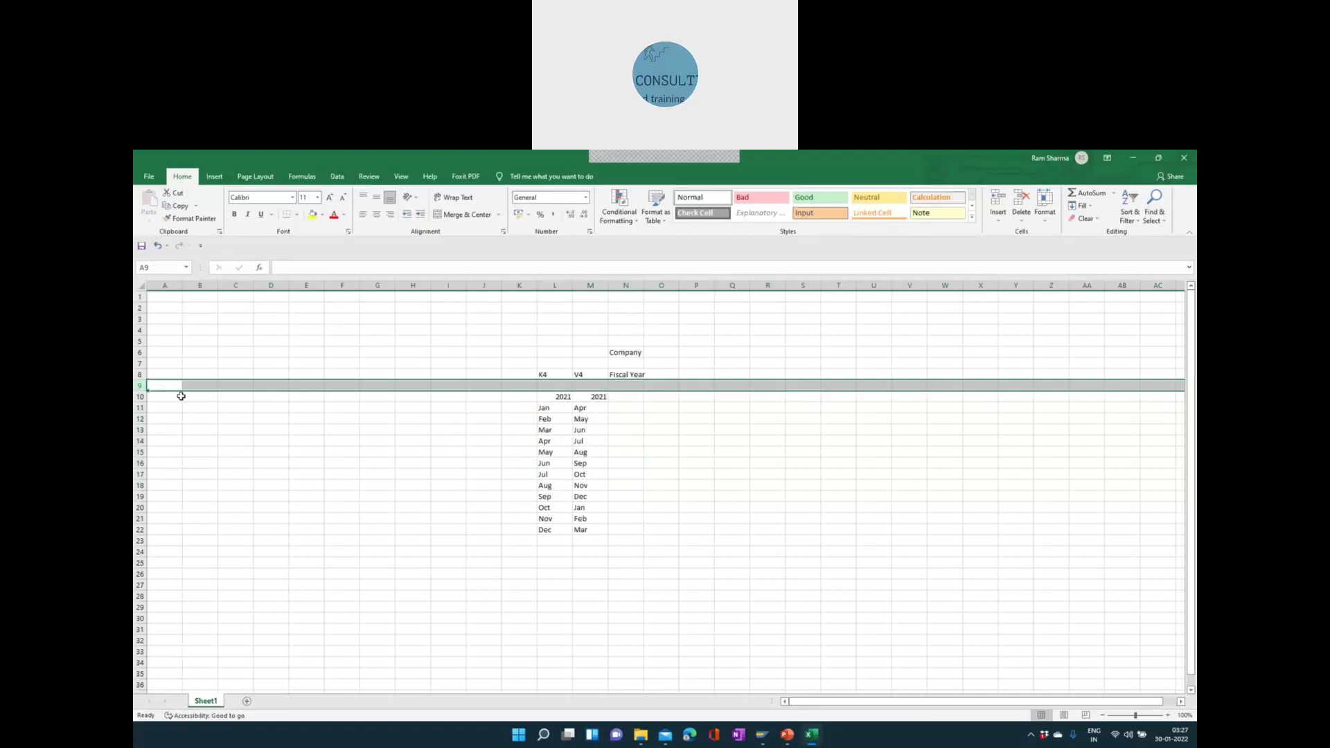
# - Merge and center cells L9:M9 in the new row and enter the heading "Year Independent" there
pyautogui.moveTo(545, 386); pyautogui.dragTo(575, 385)
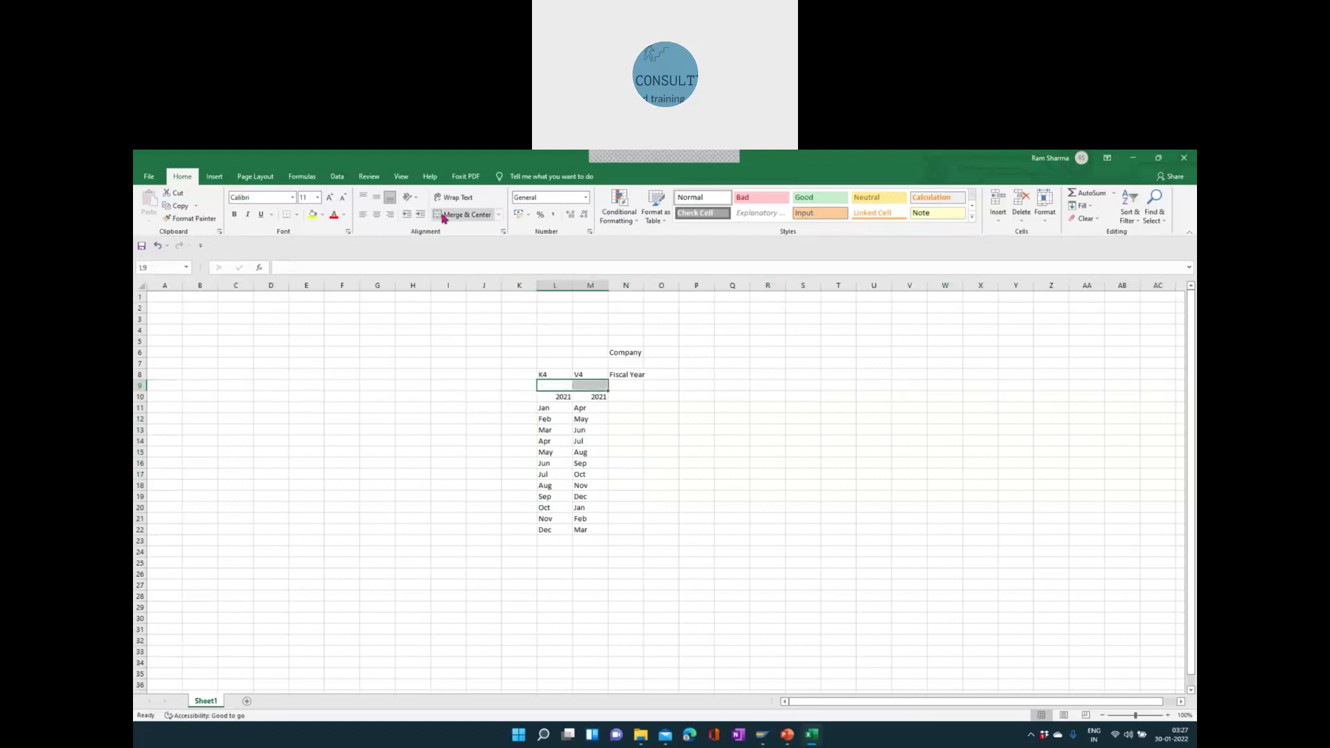
pyautogui.click(462, 214)
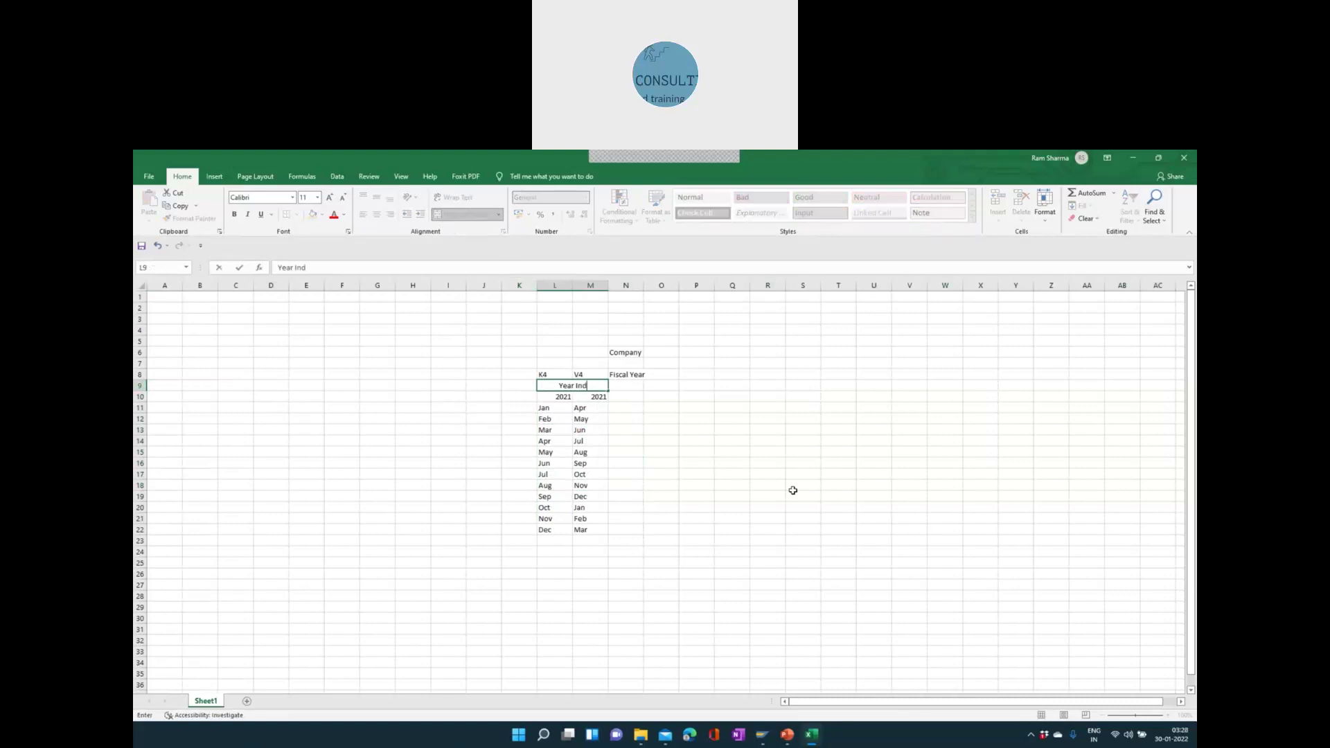
pyautogui.write('ependent')
pyautogui.press('Tab')
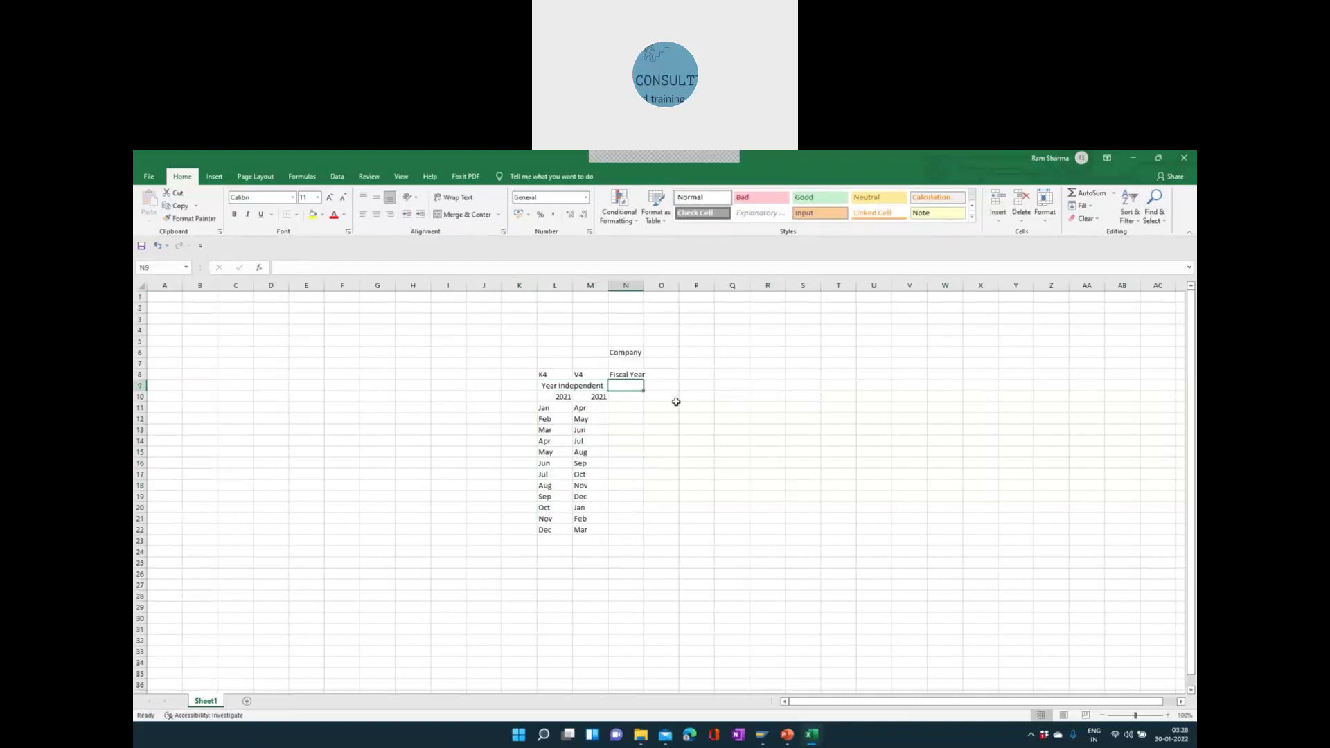
# - Merge and center cells O9:P9 and enter the heading "Year Dependent/Shortened Fiscal Year Period" there
pyautogui.click(628, 374)
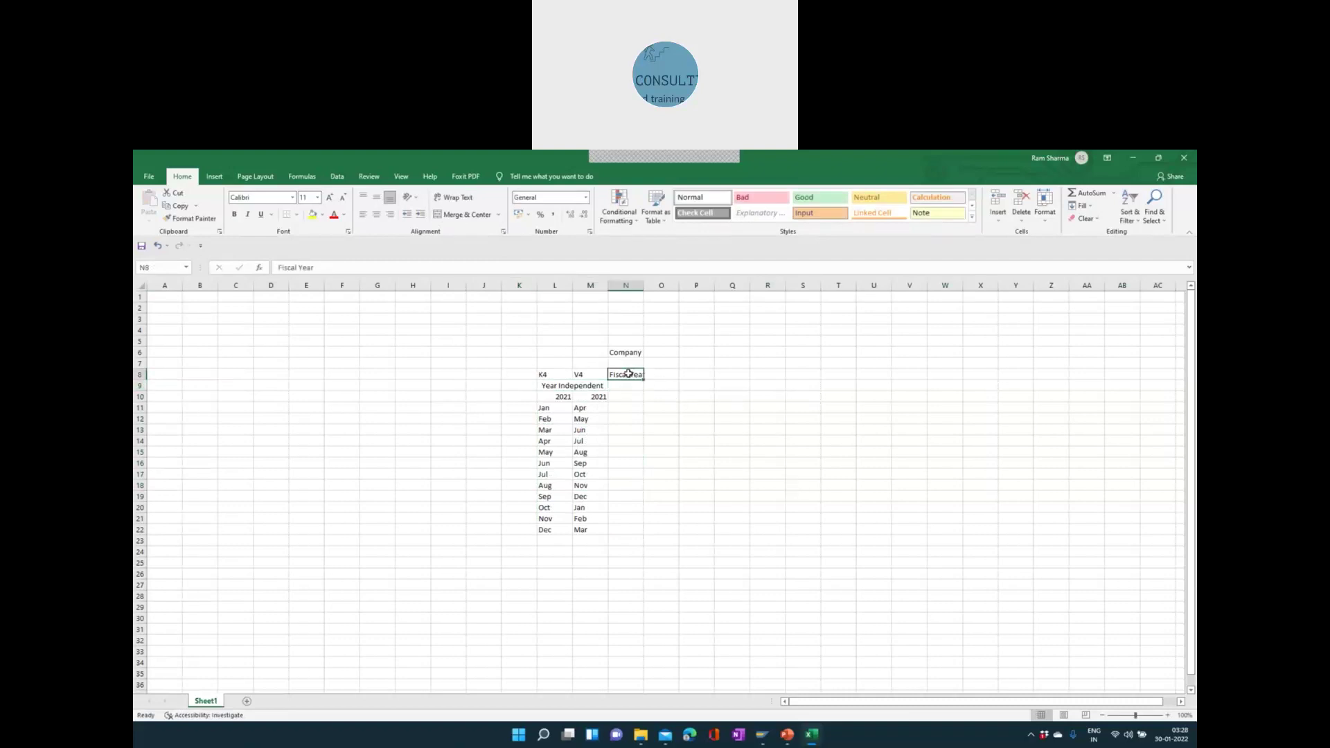
pyautogui.click(670, 386)
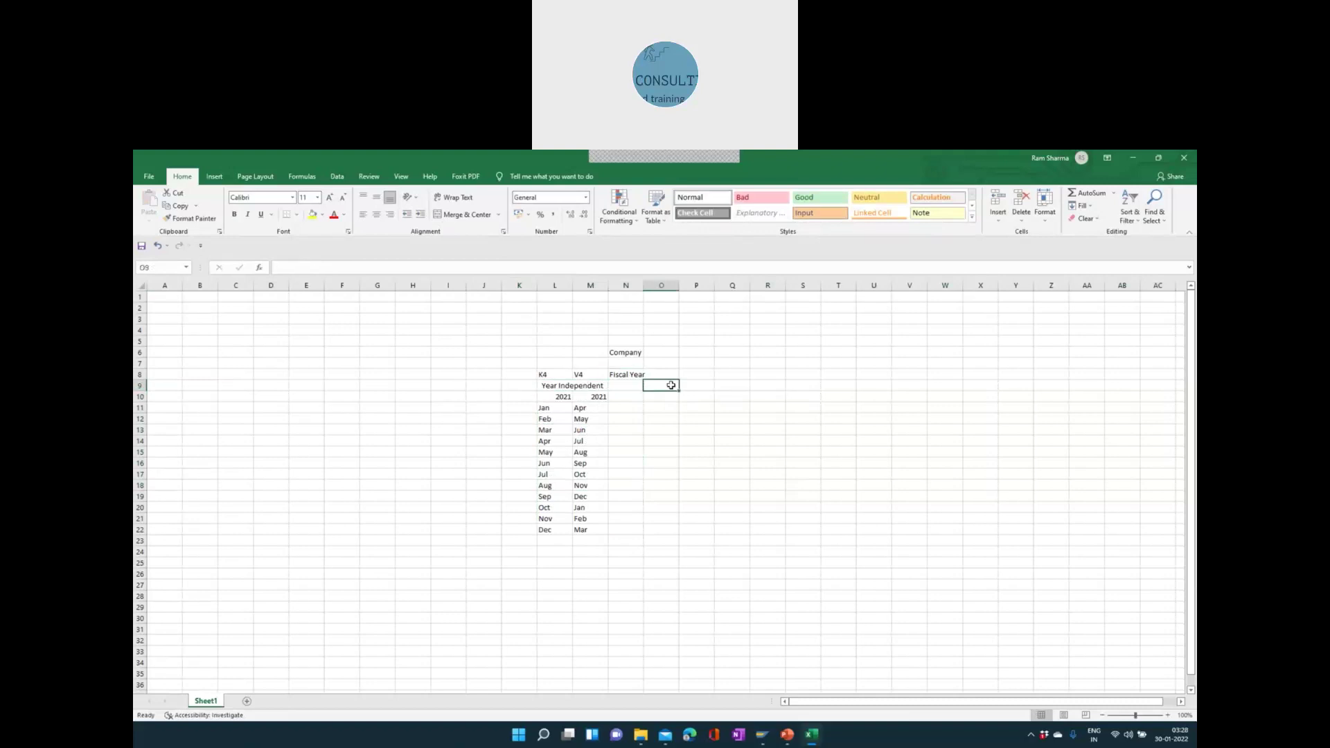
pyautogui.moveTo(671, 385); pyautogui.dragTo(689, 387)
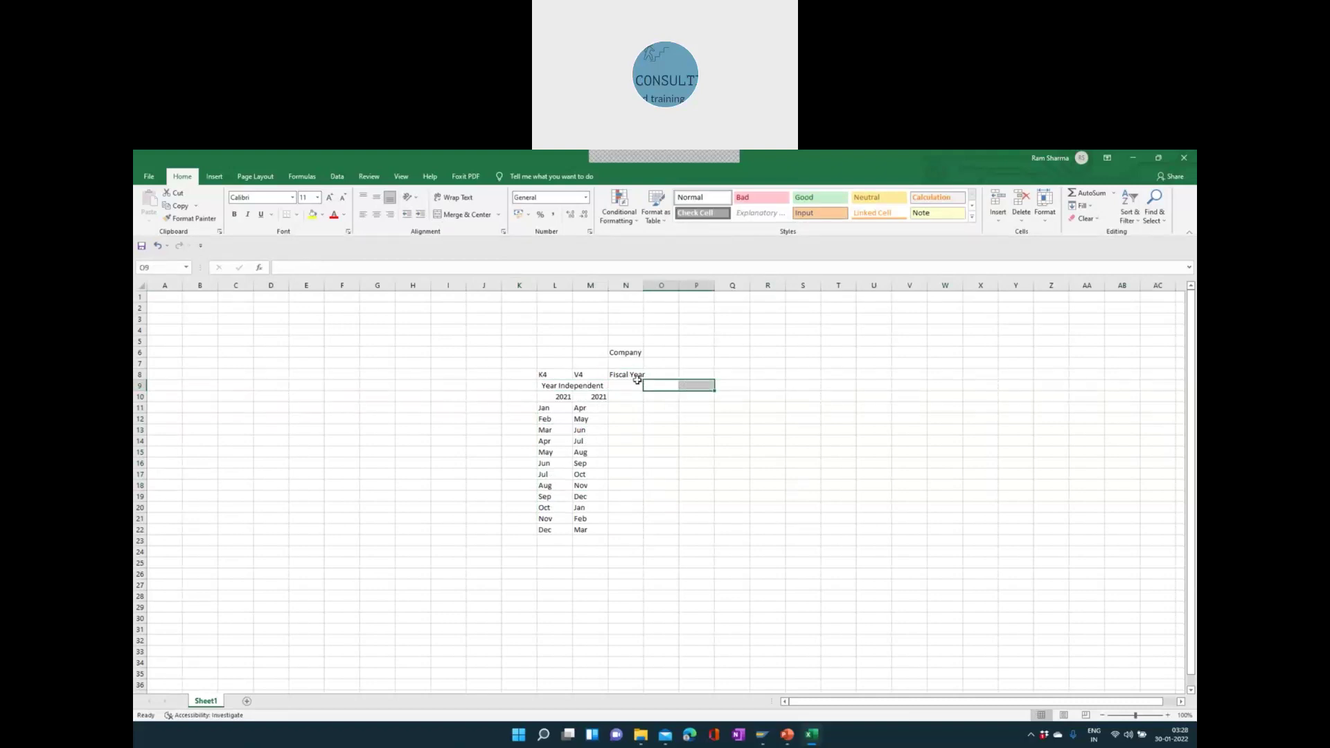
pyautogui.click(478, 219)
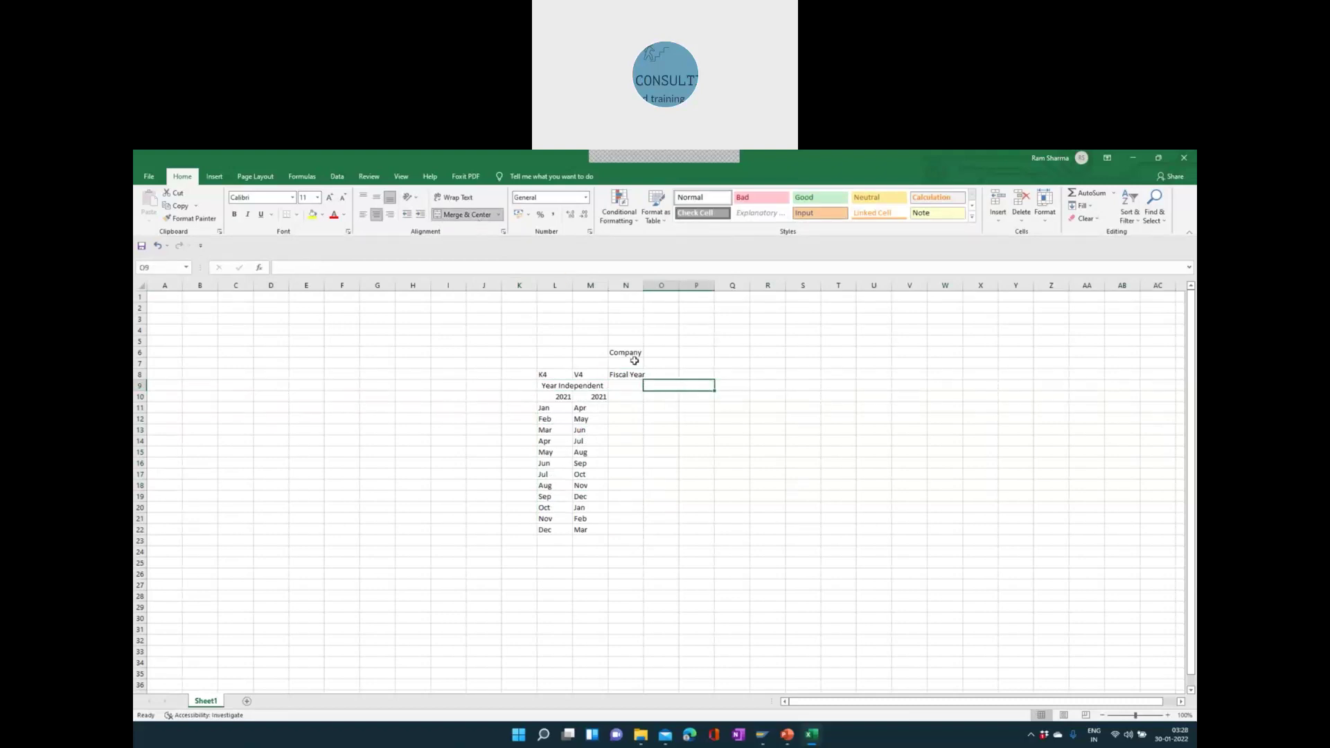
pyautogui.write('Yeas')
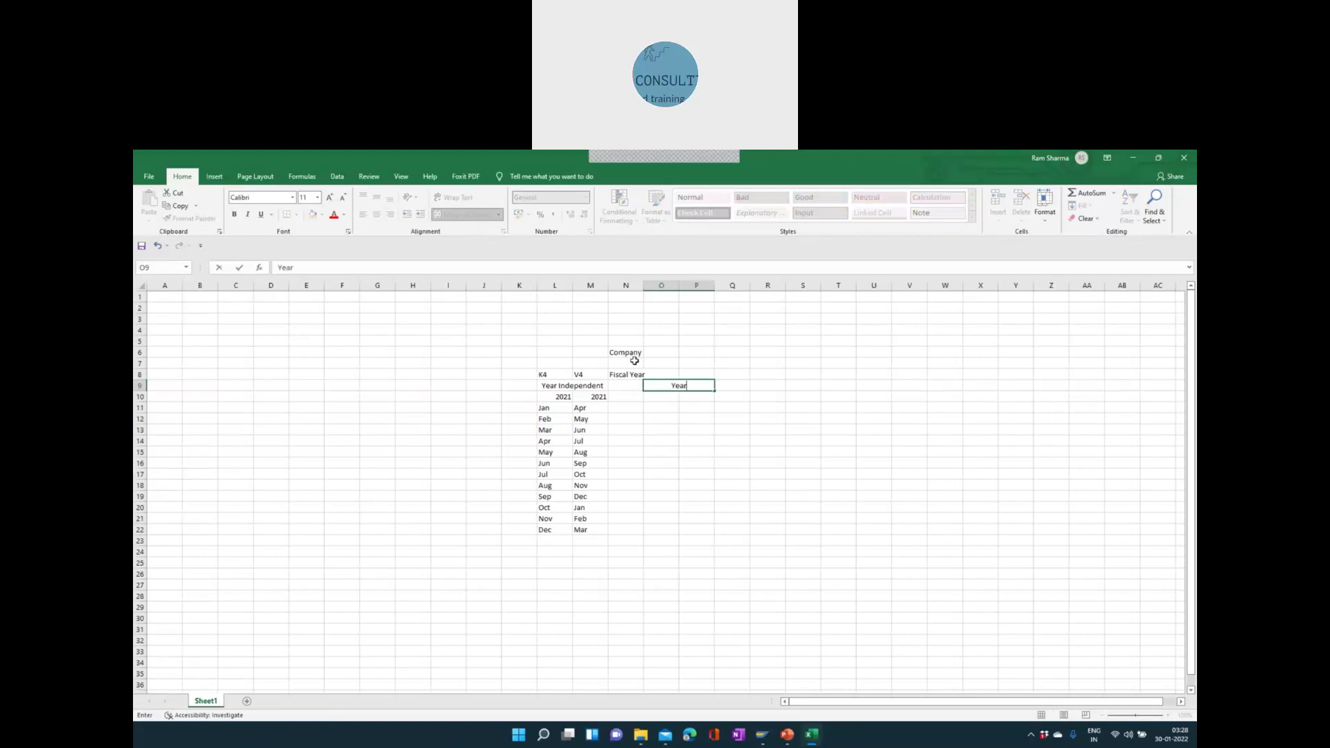
pyautogui.write(' Dependent/Shortened Fiscal ')
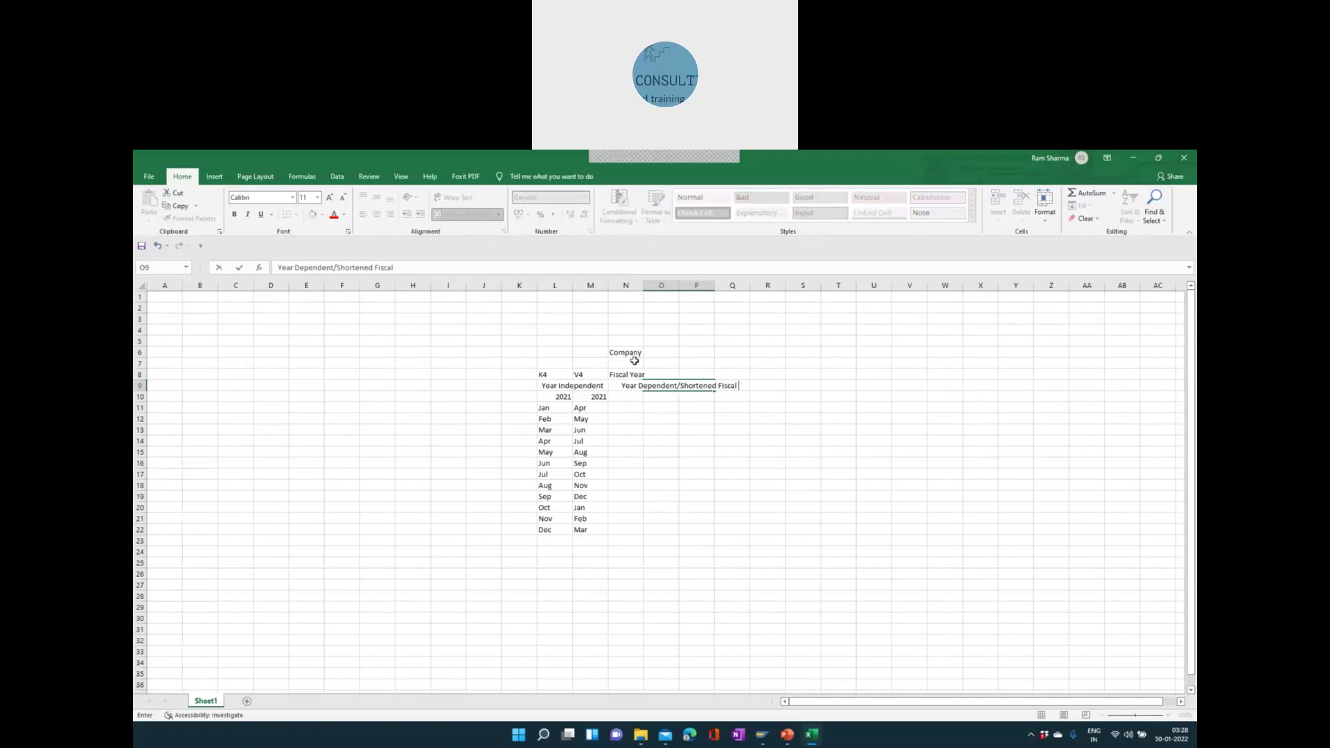
pyautogui.write('Year Period')
pyautogui.press('Return')
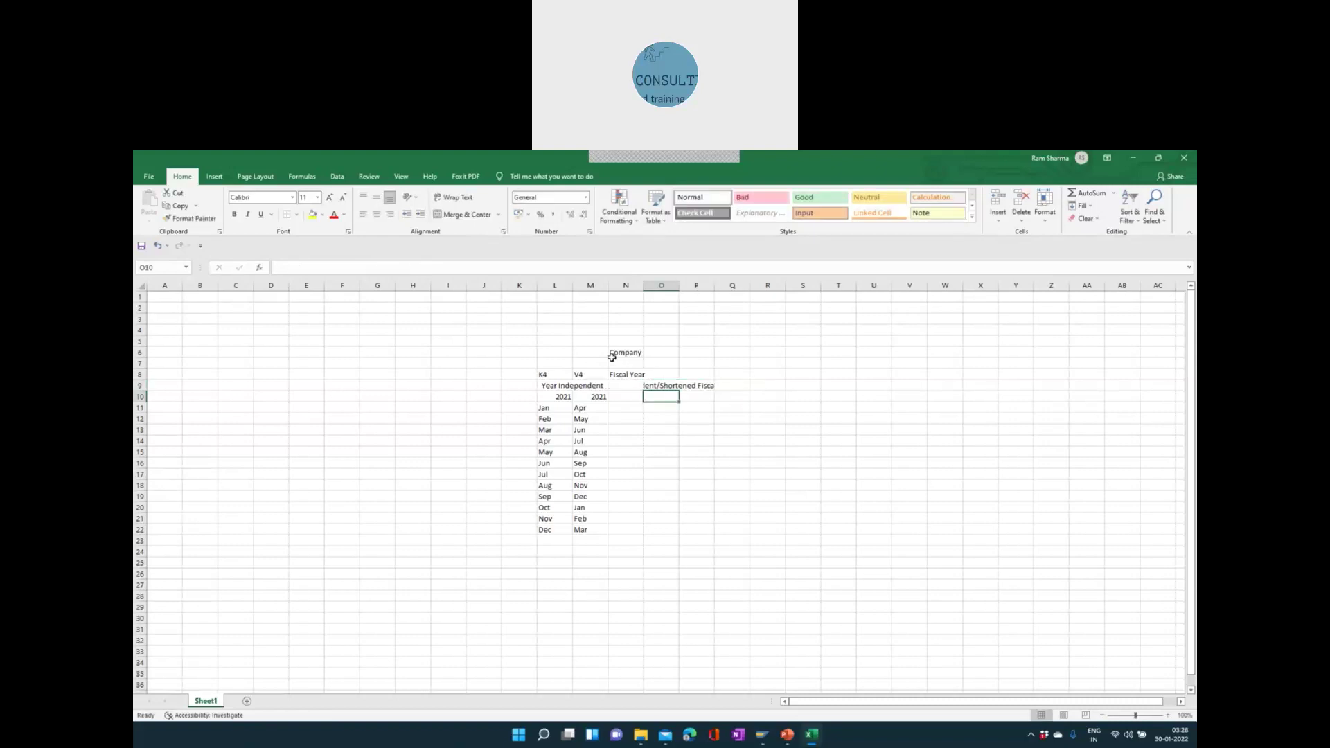
# - Enter the year 2021 in cell O10, below the shortened fiscal year heading
pyautogui.click(656, 421)
pyautogui.click(667, 399)
pyautogui.write('2021')
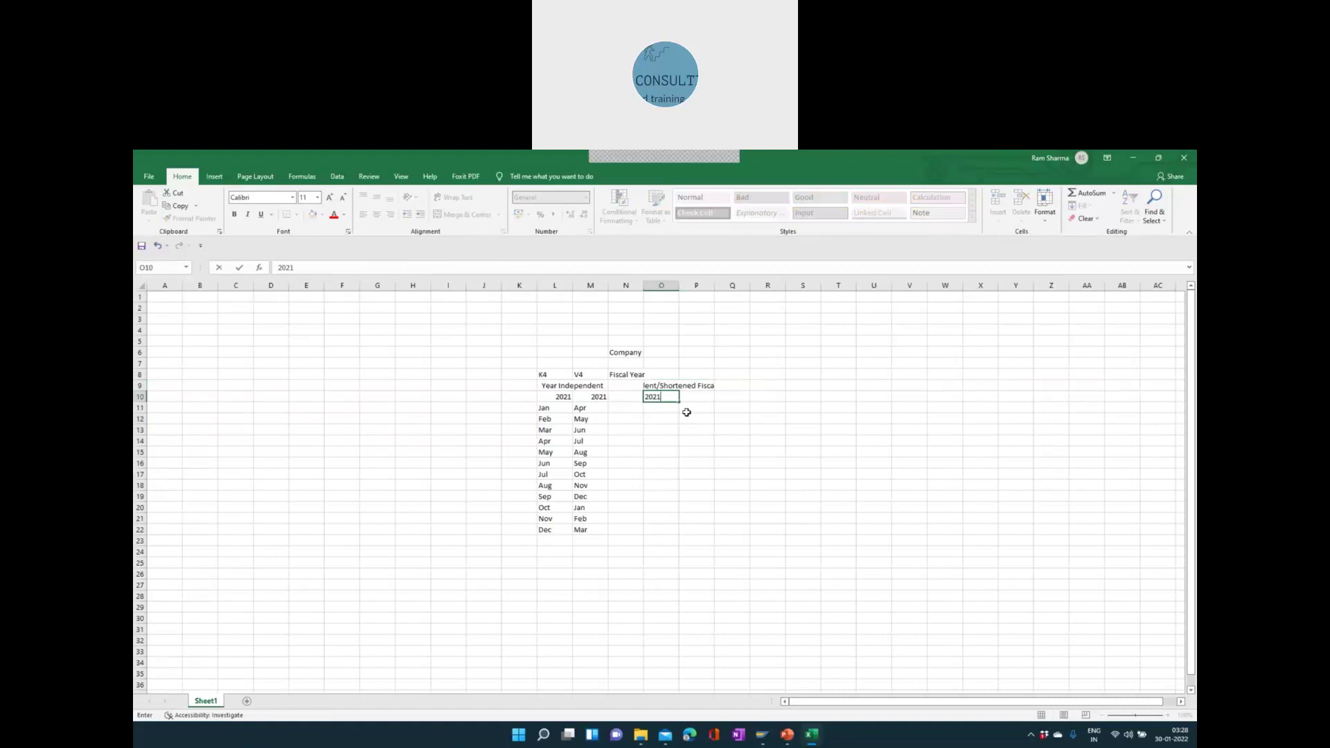
pyautogui.press('Return')
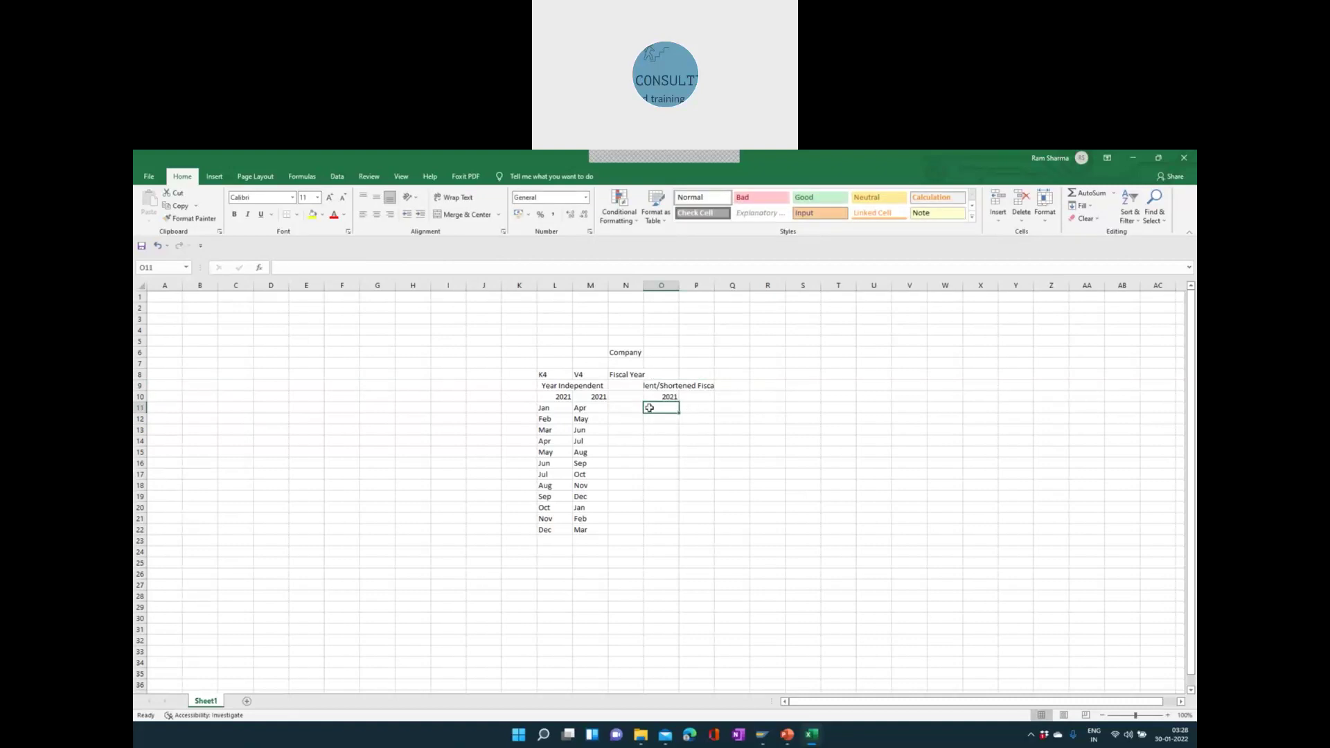
# - Copy the months May to Dec from the K4 column into the shortened fiscal year column, starting at cell O11
pyautogui.click(594, 408)
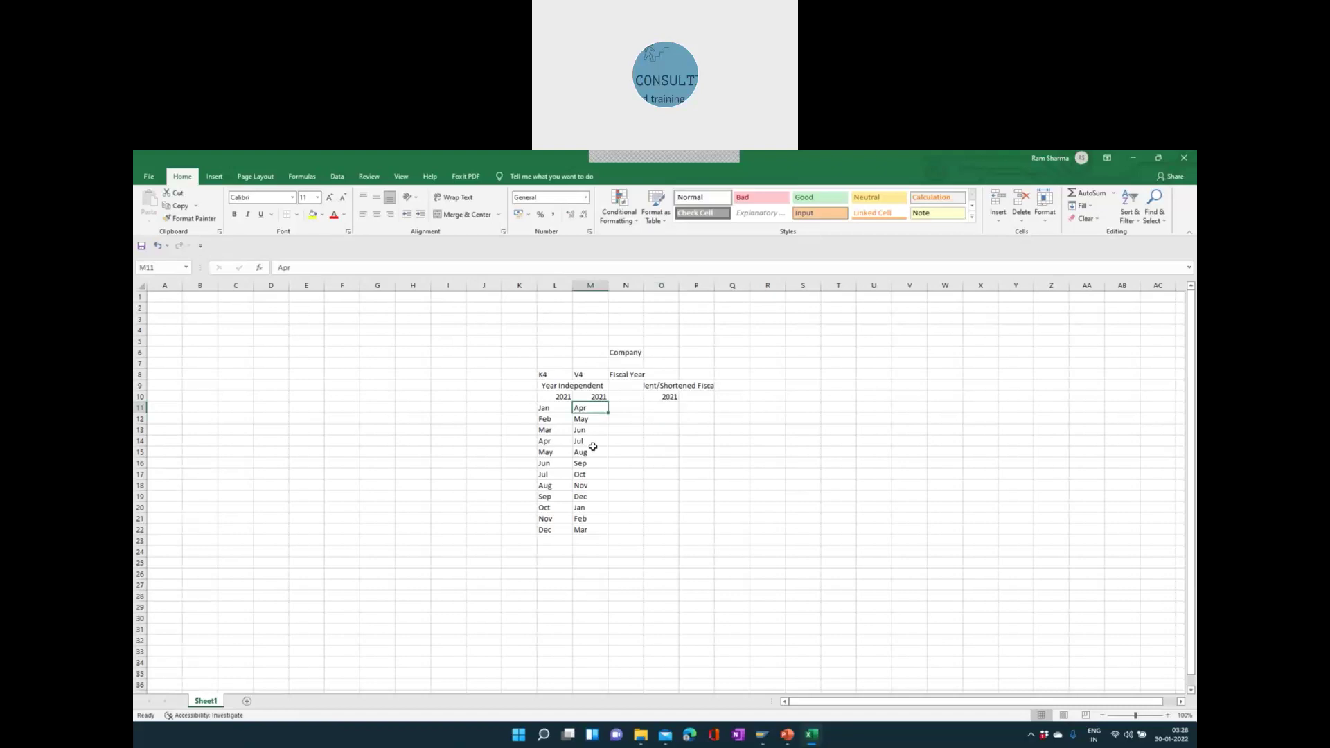
pyautogui.moveTo(600, 452); pyautogui.dragTo(601, 534)
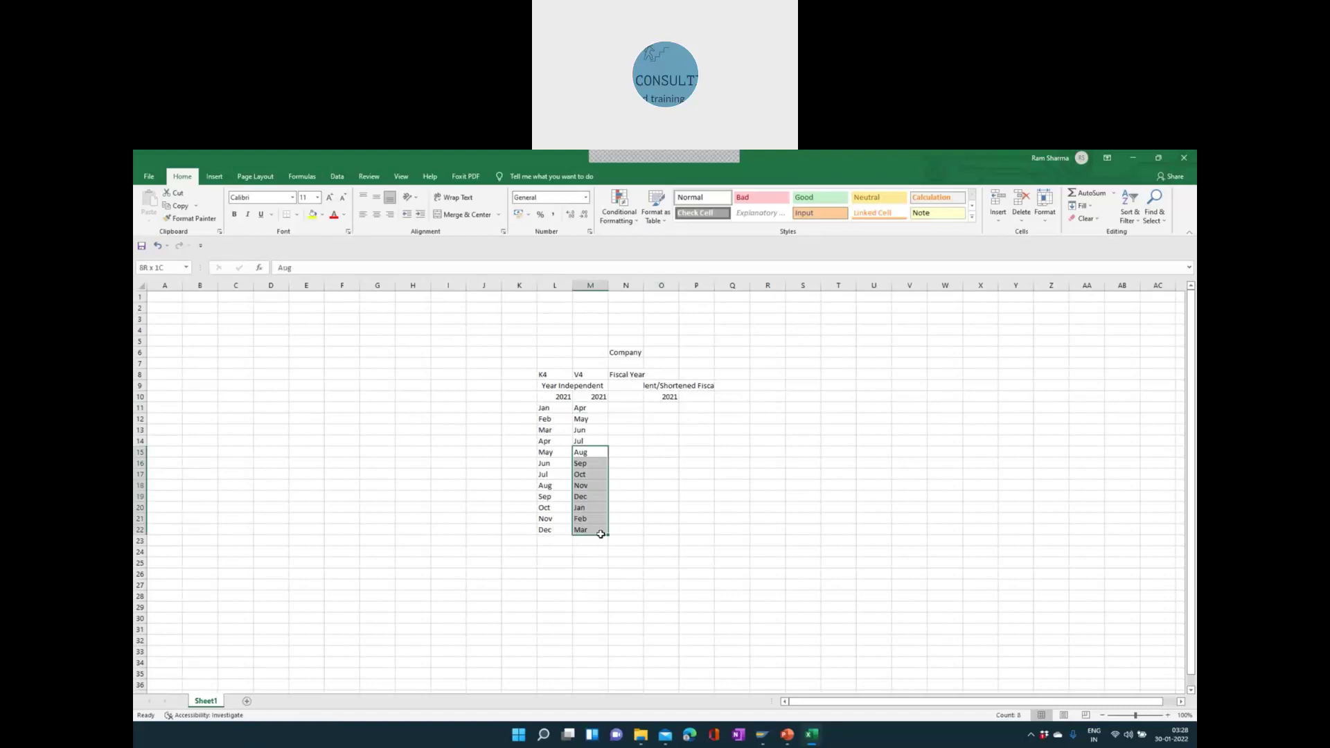
pyautogui.click(552, 450)
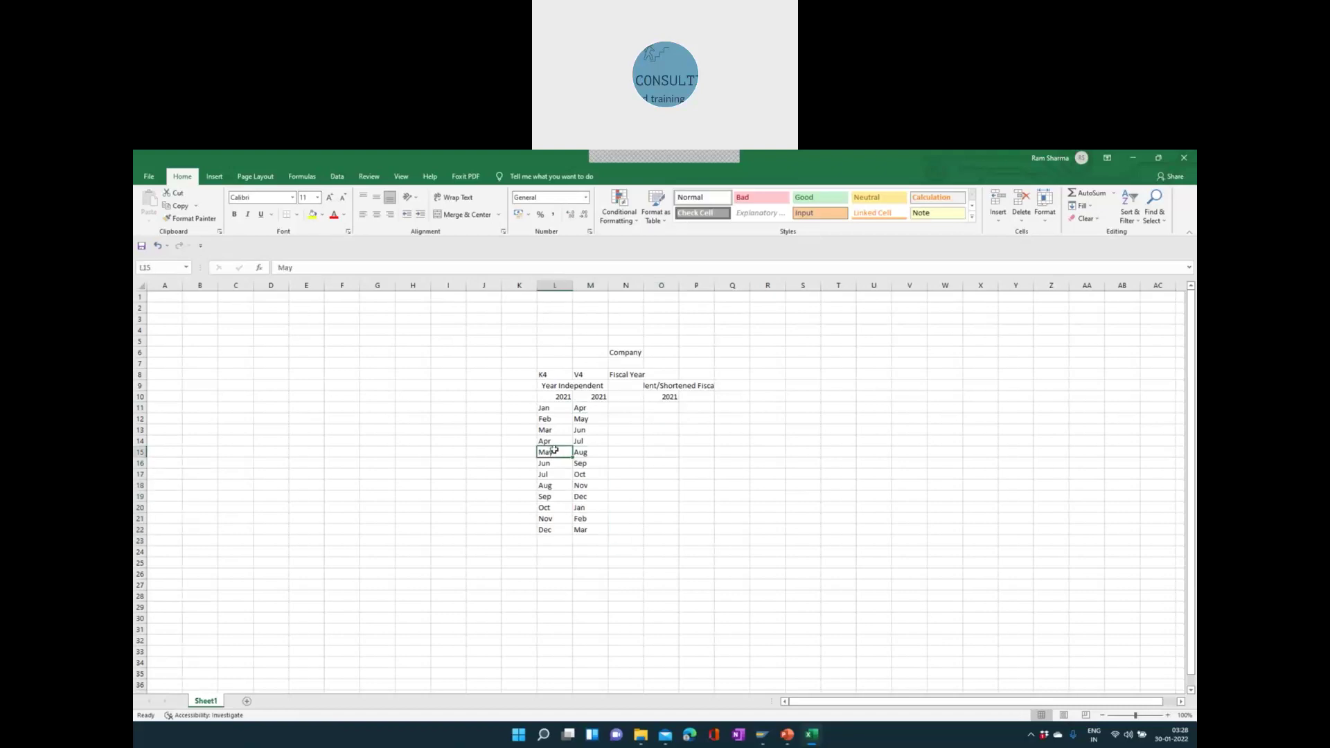
pyautogui.moveTo(554, 454); pyautogui.dragTo(555, 530)
pyautogui.hotkey('ctrl', 'c')
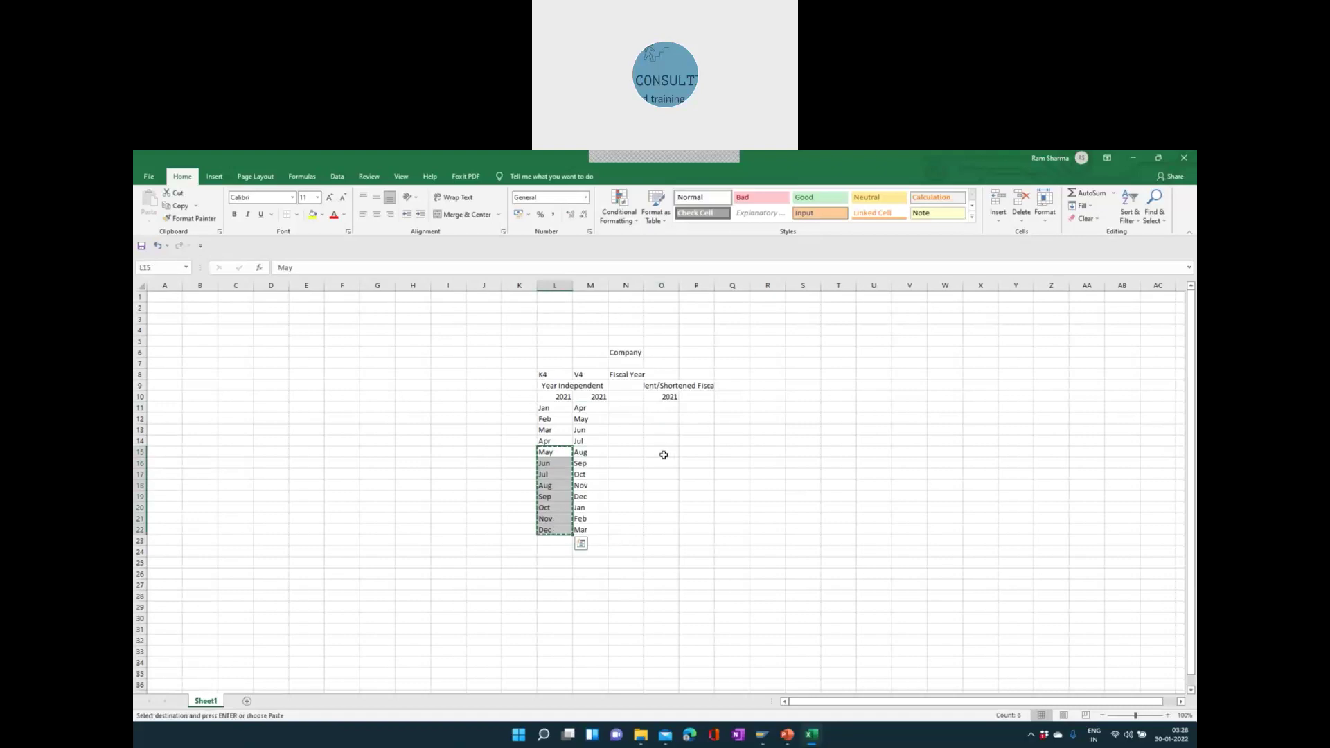
pyautogui.click(672, 418)
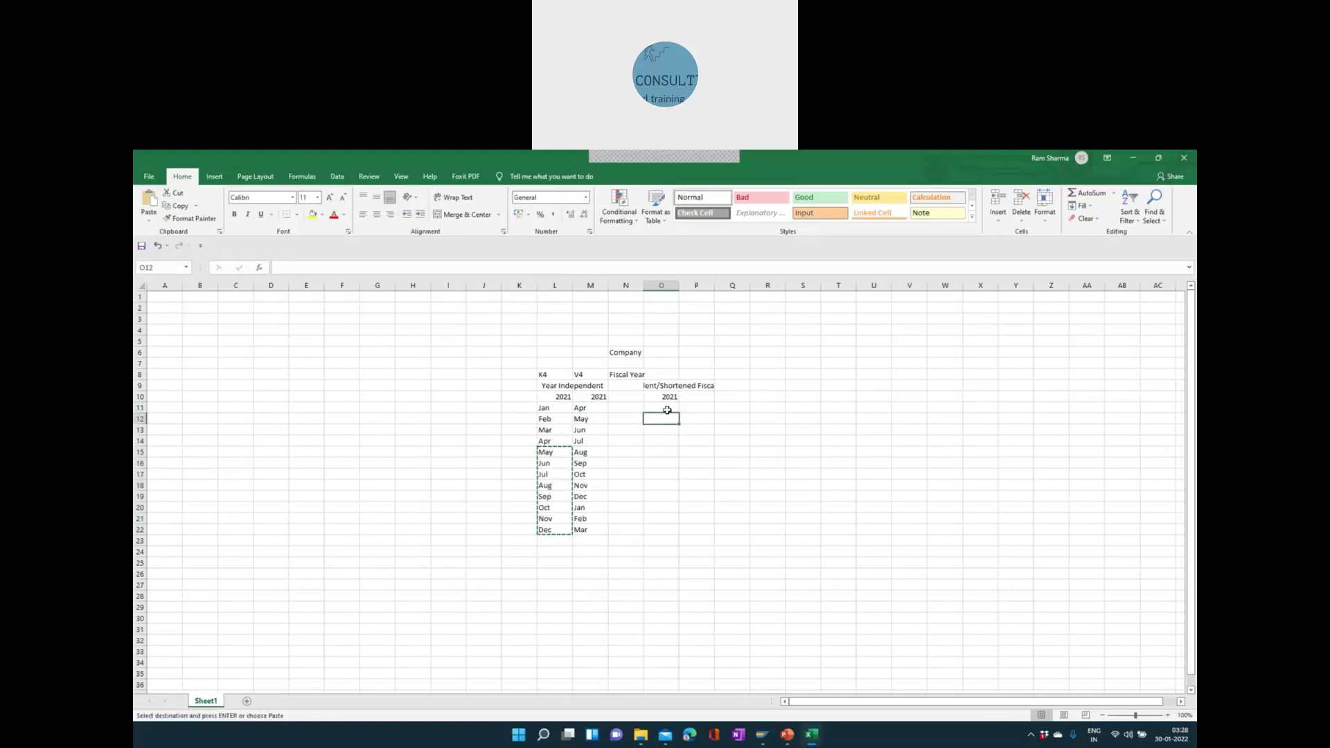
pyautogui.click(667, 410)
pyautogui.hotkey('ctrl', 'v')
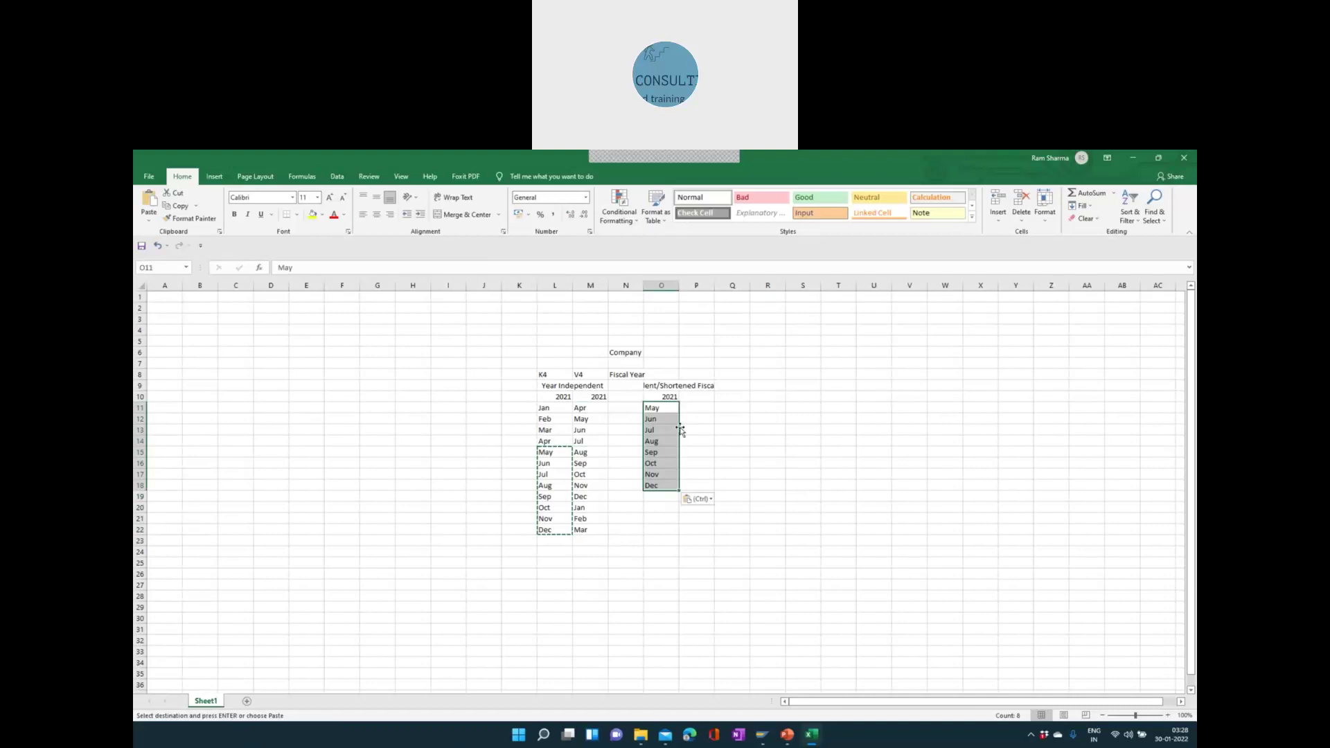
# - Review the shortened-year months in column O and compare them with the full K4 and V4 month sequences
pyautogui.click(691, 420)
pyautogui.moveTo(667, 407); pyautogui.dragTo(664, 483)
pyautogui.click(670, 386)
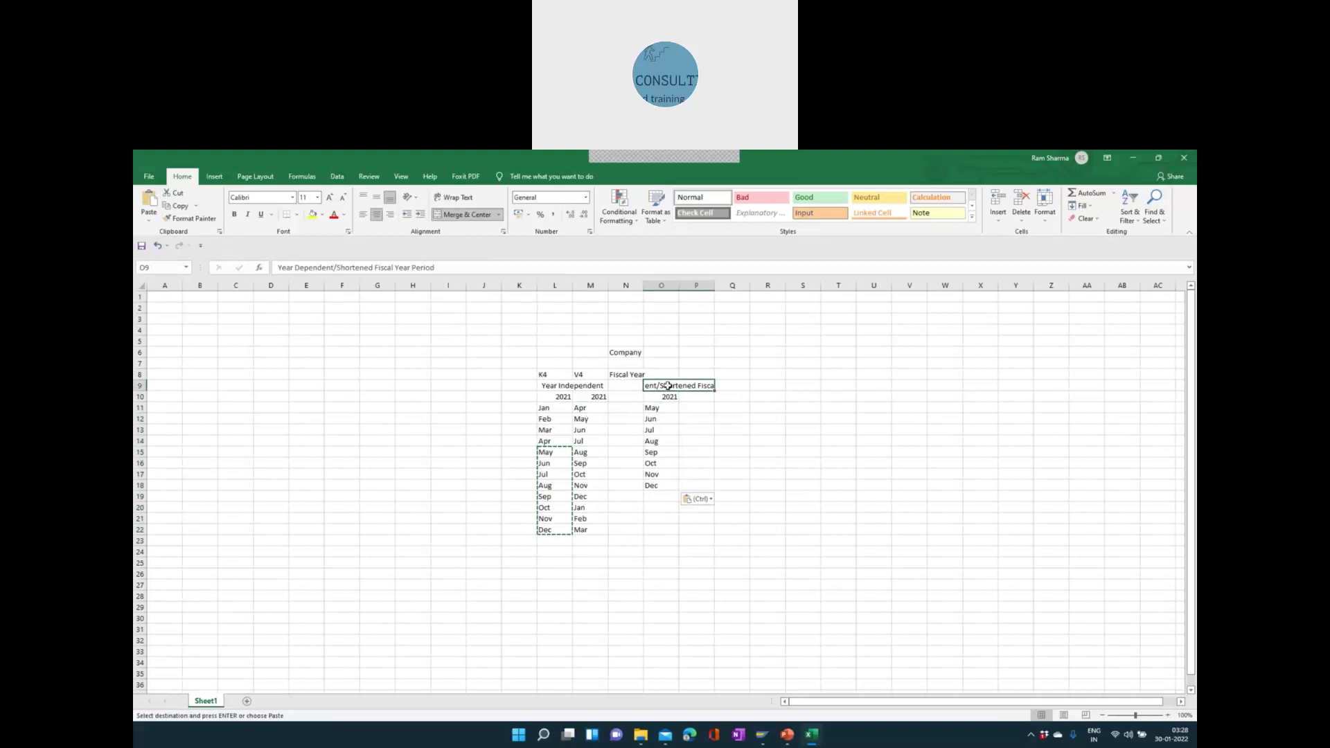
pyautogui.click(670, 408)
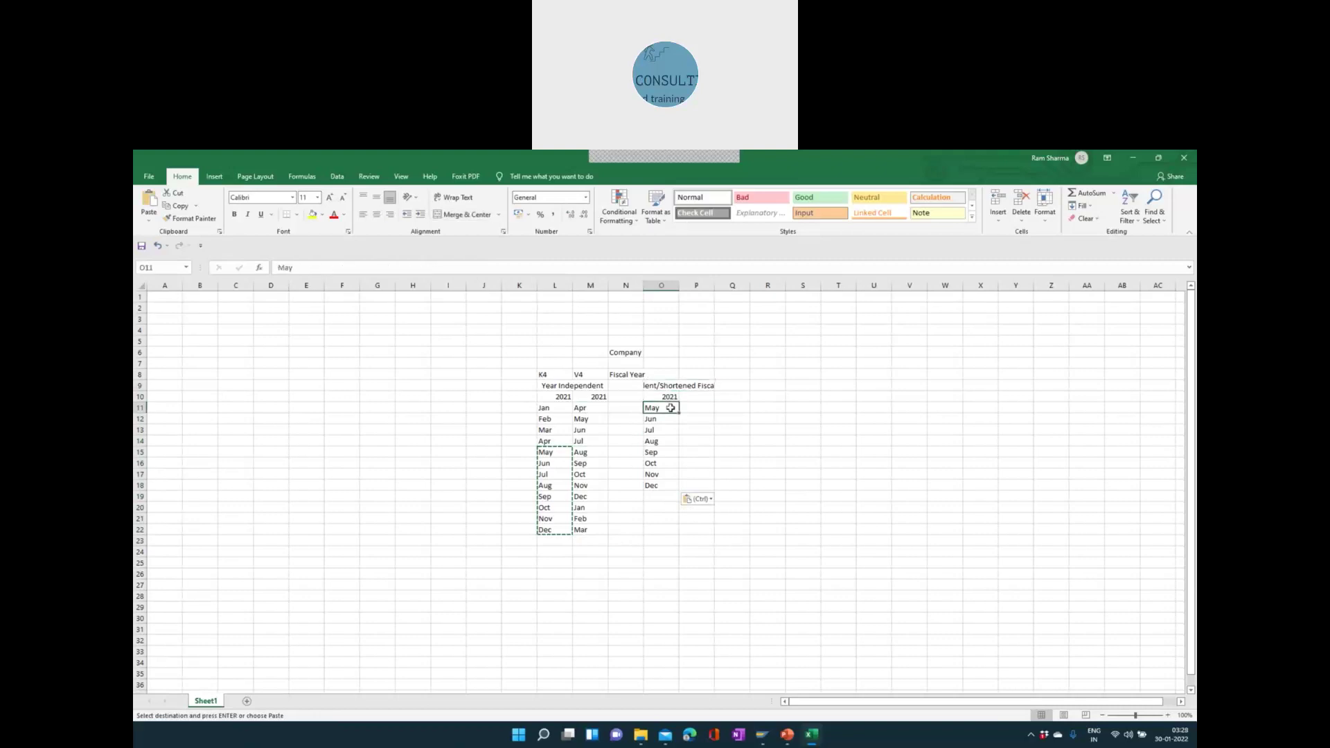
pyautogui.click(669, 451)
pyautogui.click(666, 483)
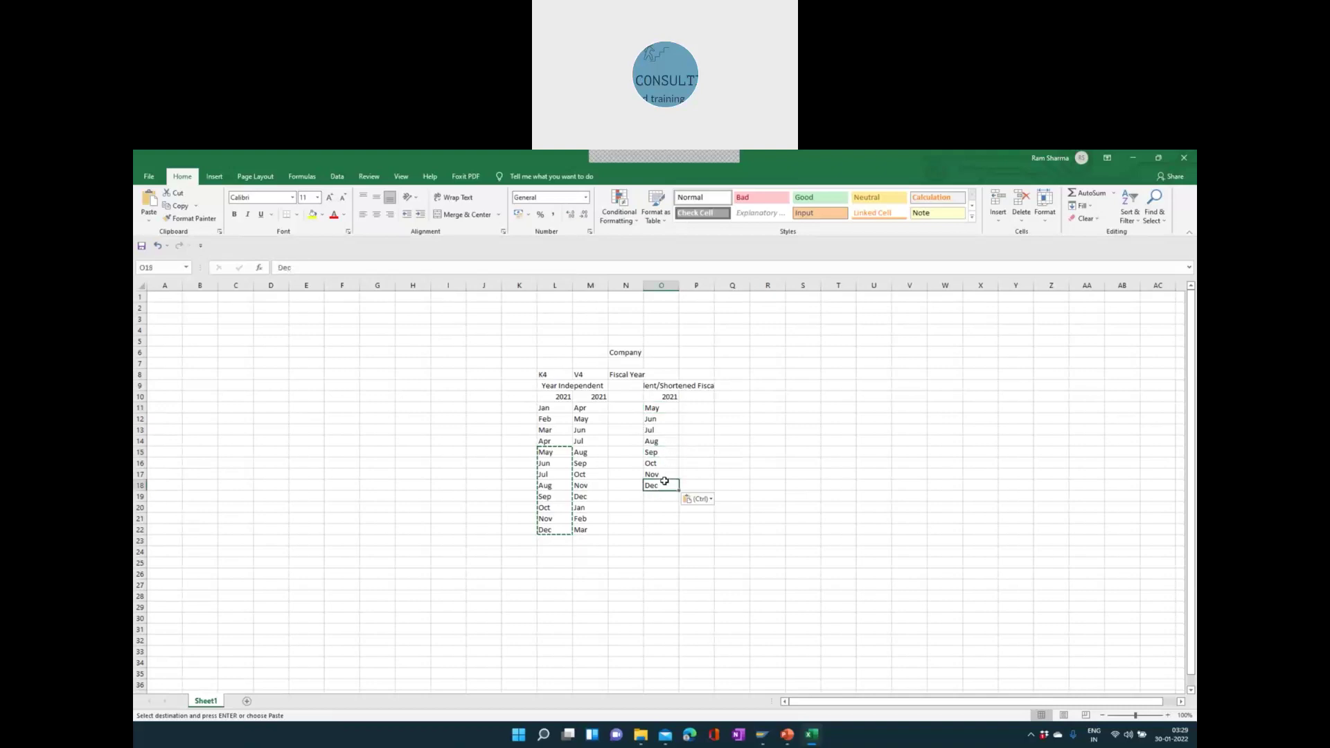
pyautogui.click(590, 409)
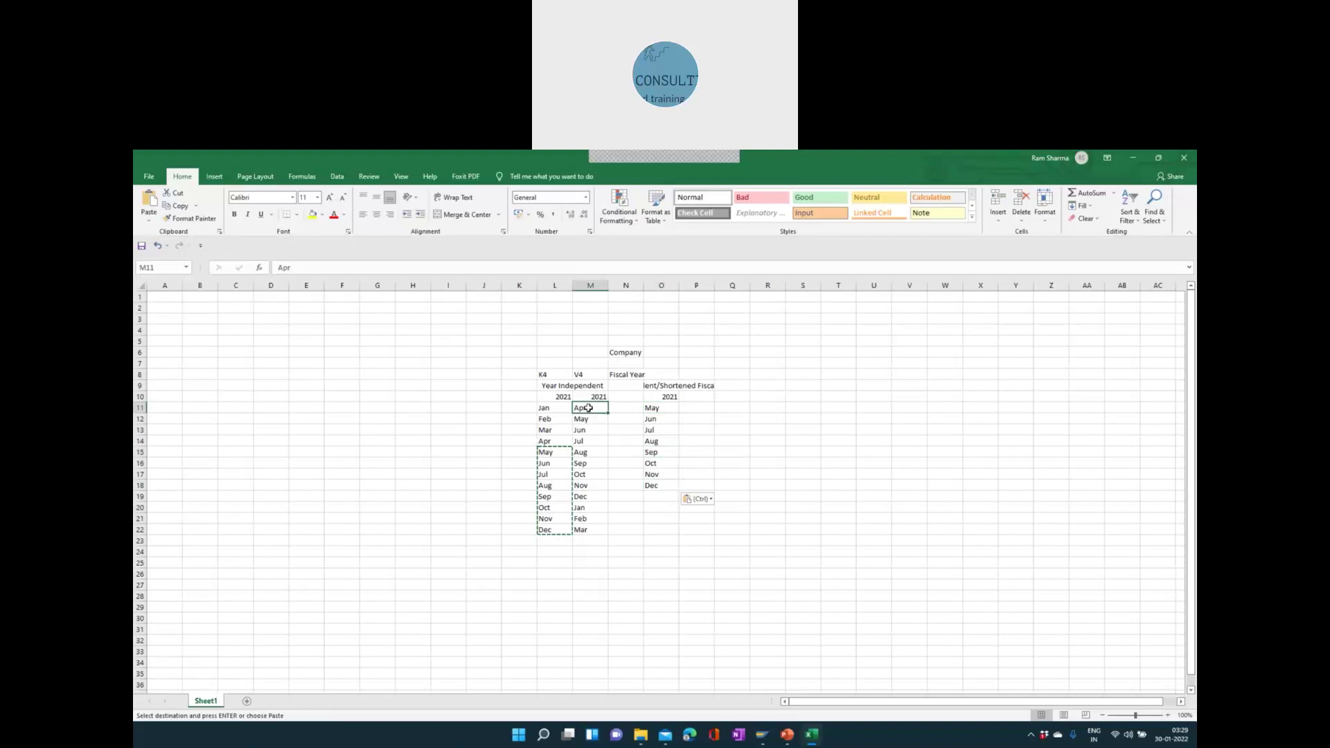
pyautogui.click(555, 374)
pyautogui.click(585, 375)
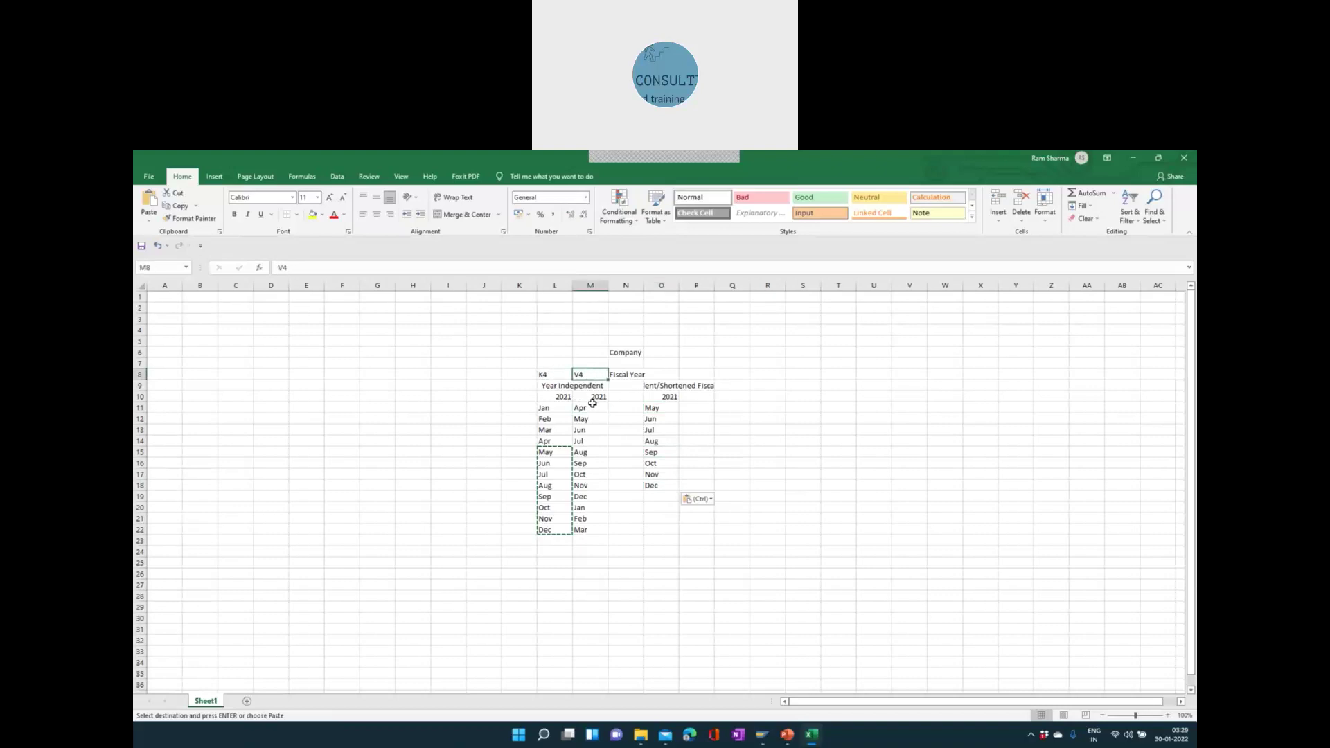
pyautogui.moveTo(591, 408); pyautogui.dragTo(607, 532)
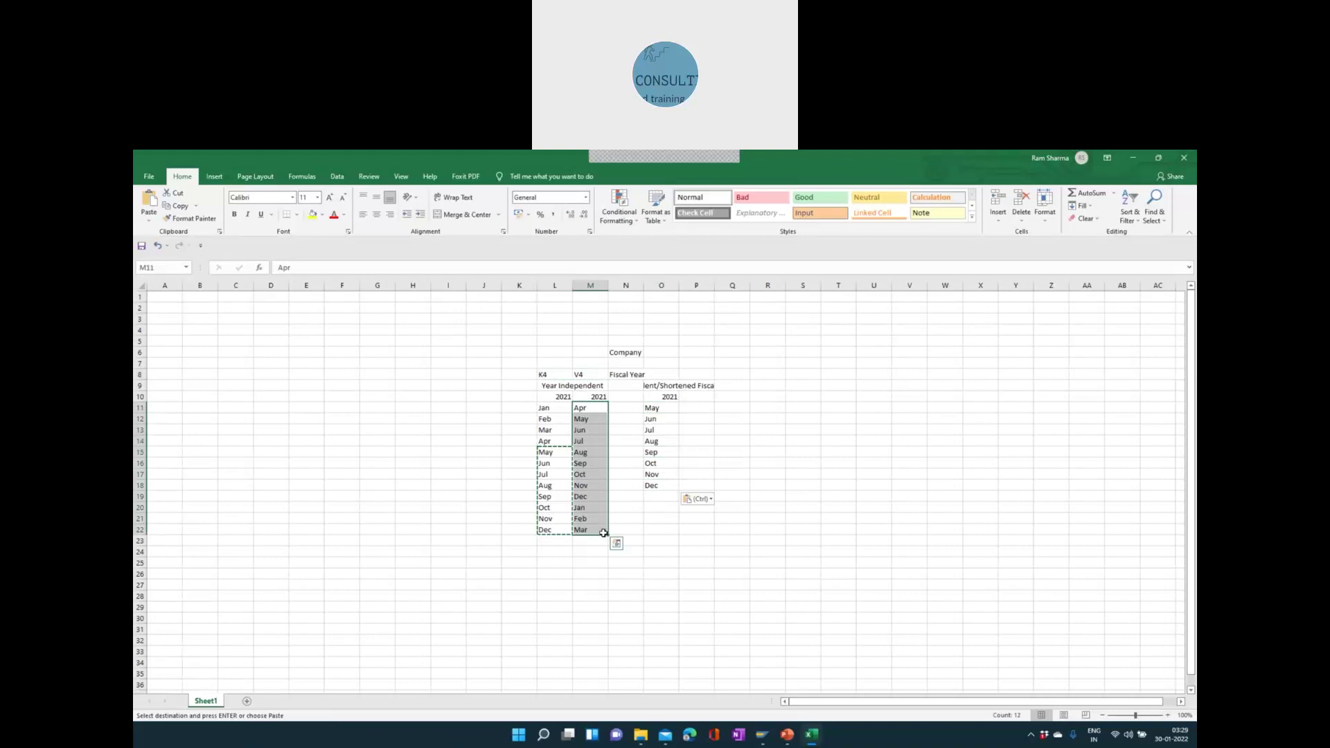
pyautogui.click(561, 411)
pyautogui.click(559, 397)
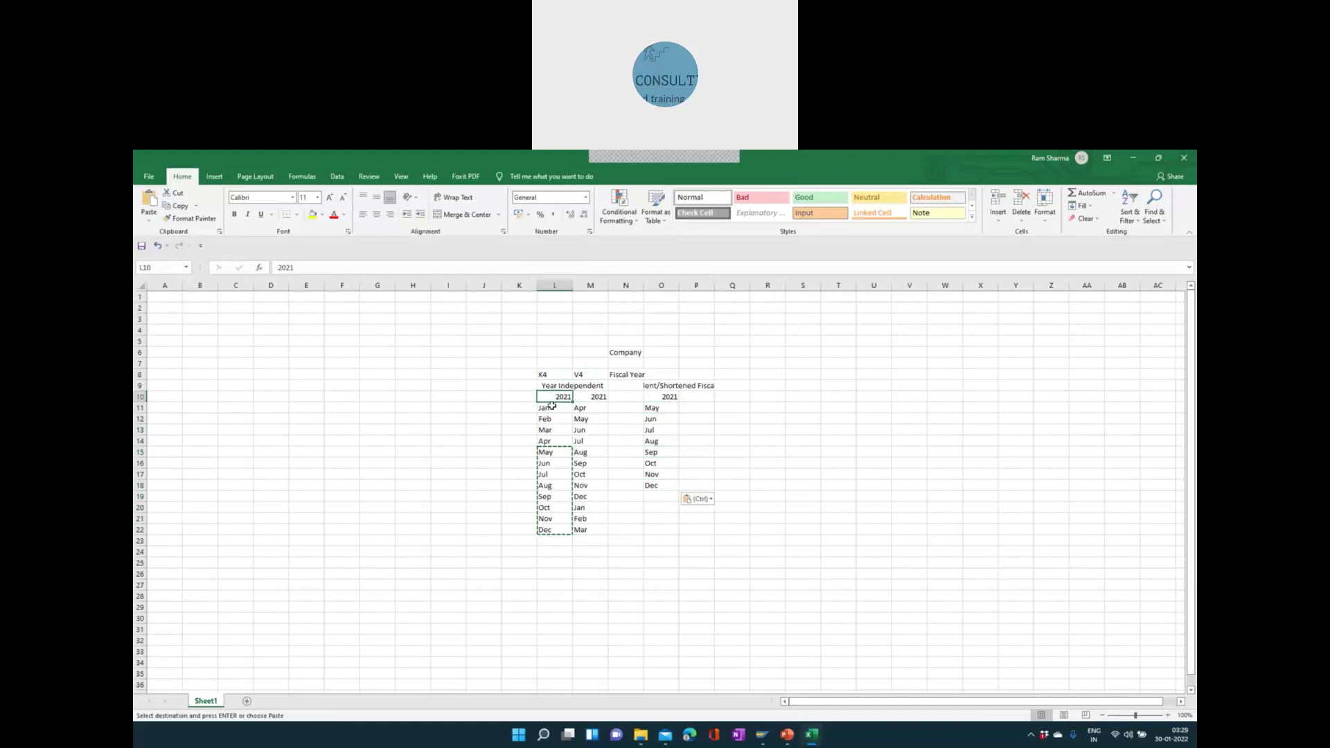
pyautogui.moveTo(552, 406); pyautogui.dragTo(552, 529)
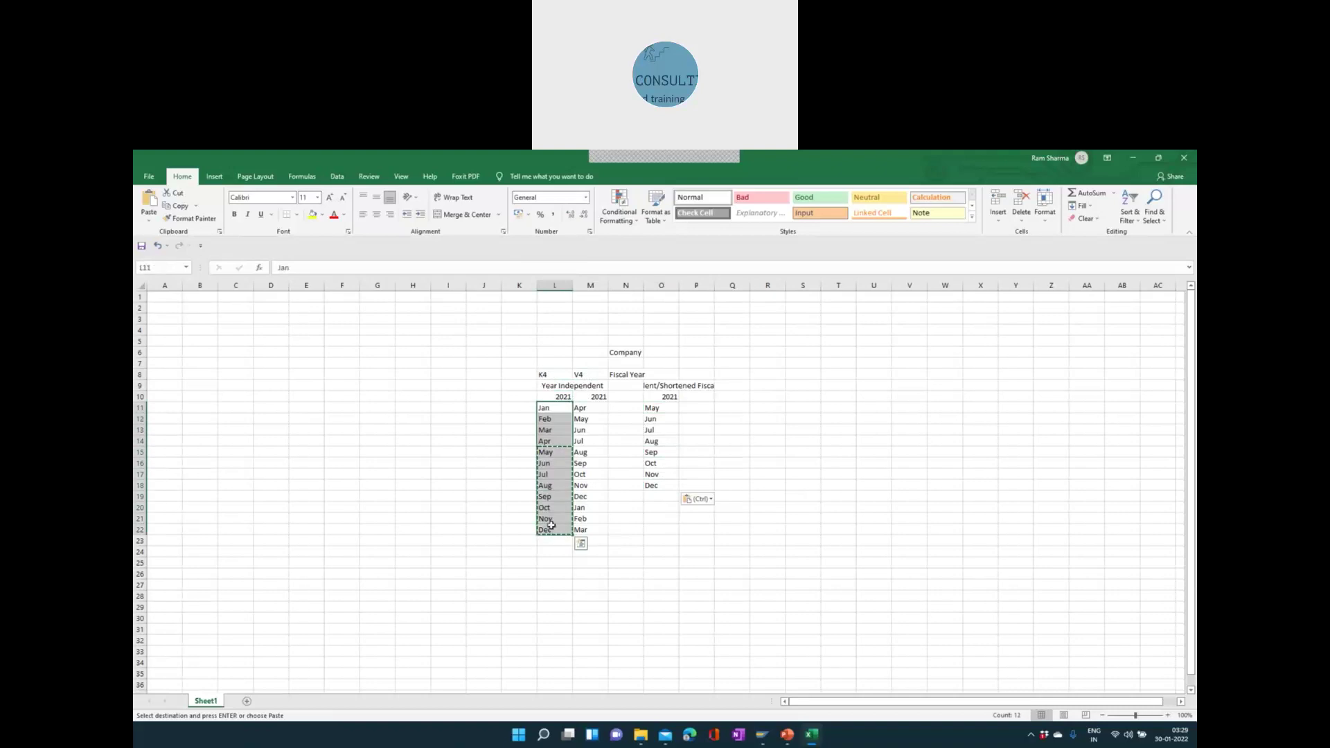
pyautogui.moveTo(561, 412); pyautogui.dragTo(557, 533)
pyautogui.click(555, 409)
pyautogui.click(586, 410)
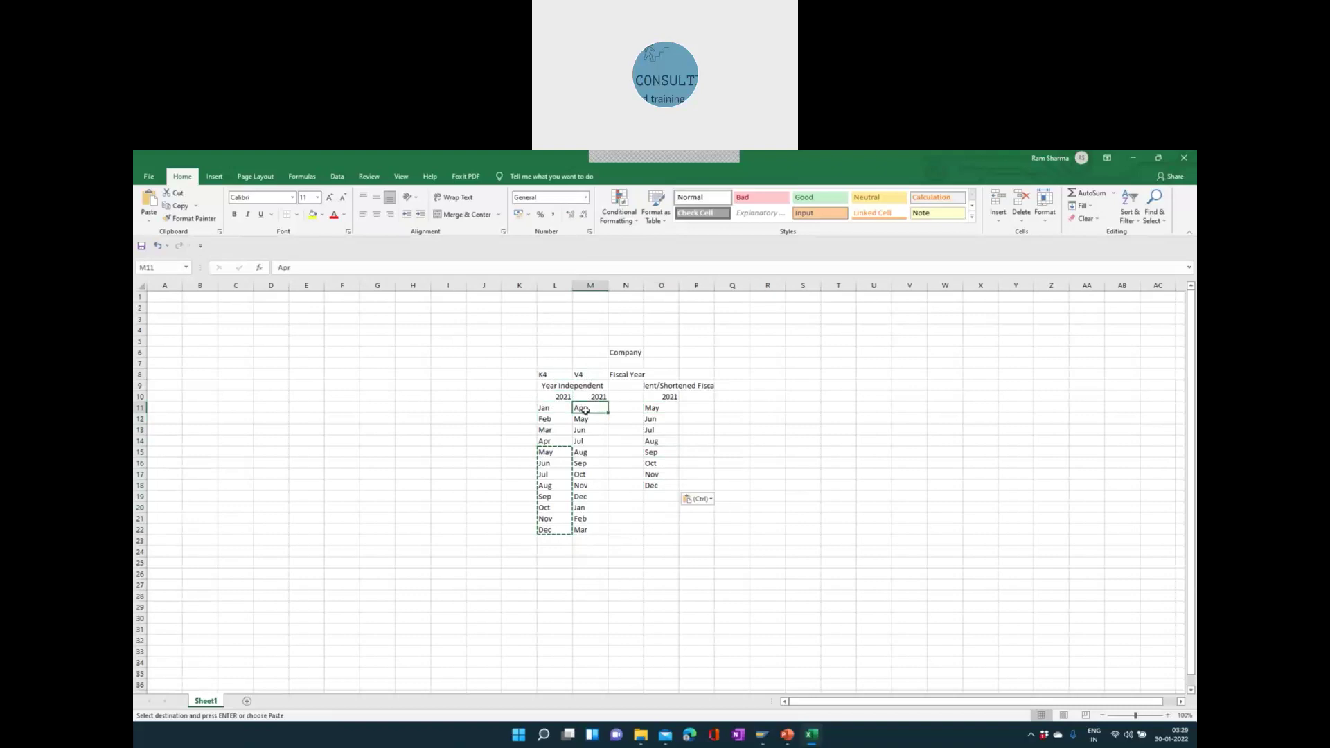
pyautogui.moveTo(585, 410); pyautogui.dragTo(582, 532)
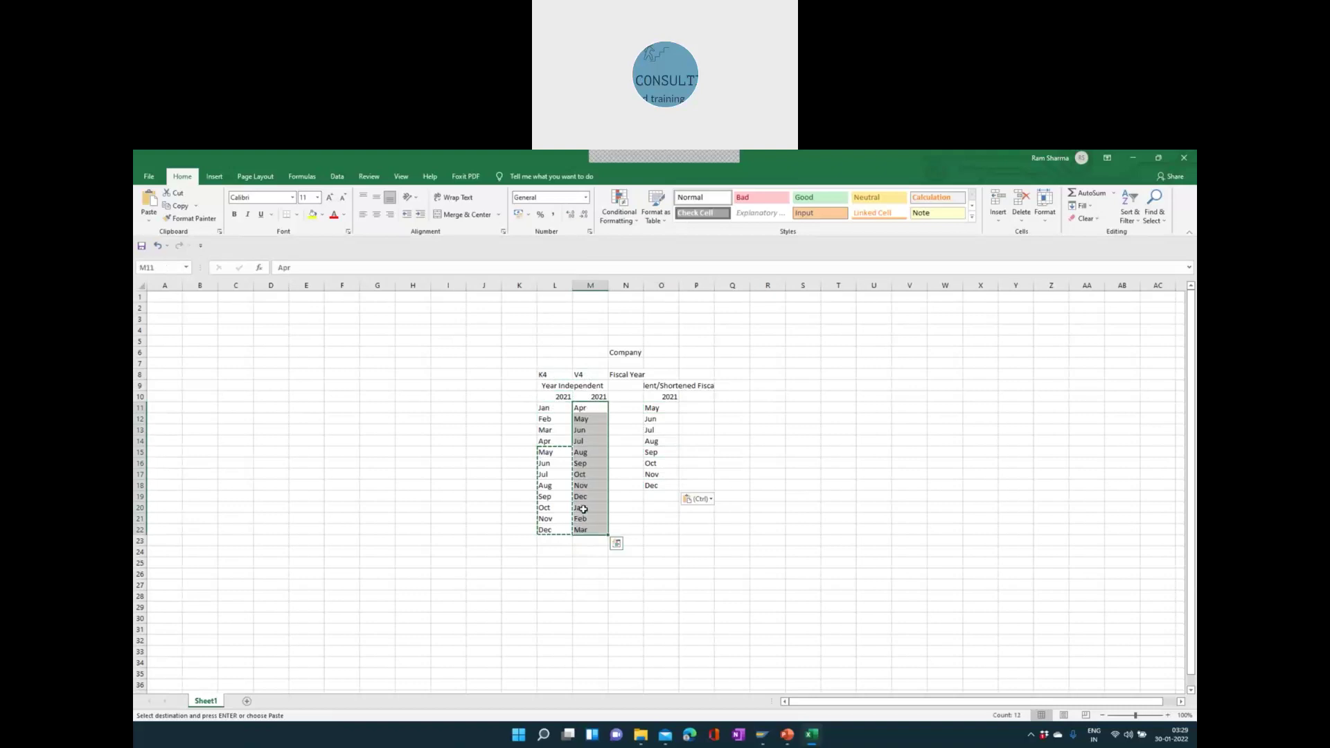
pyautogui.click(598, 397)
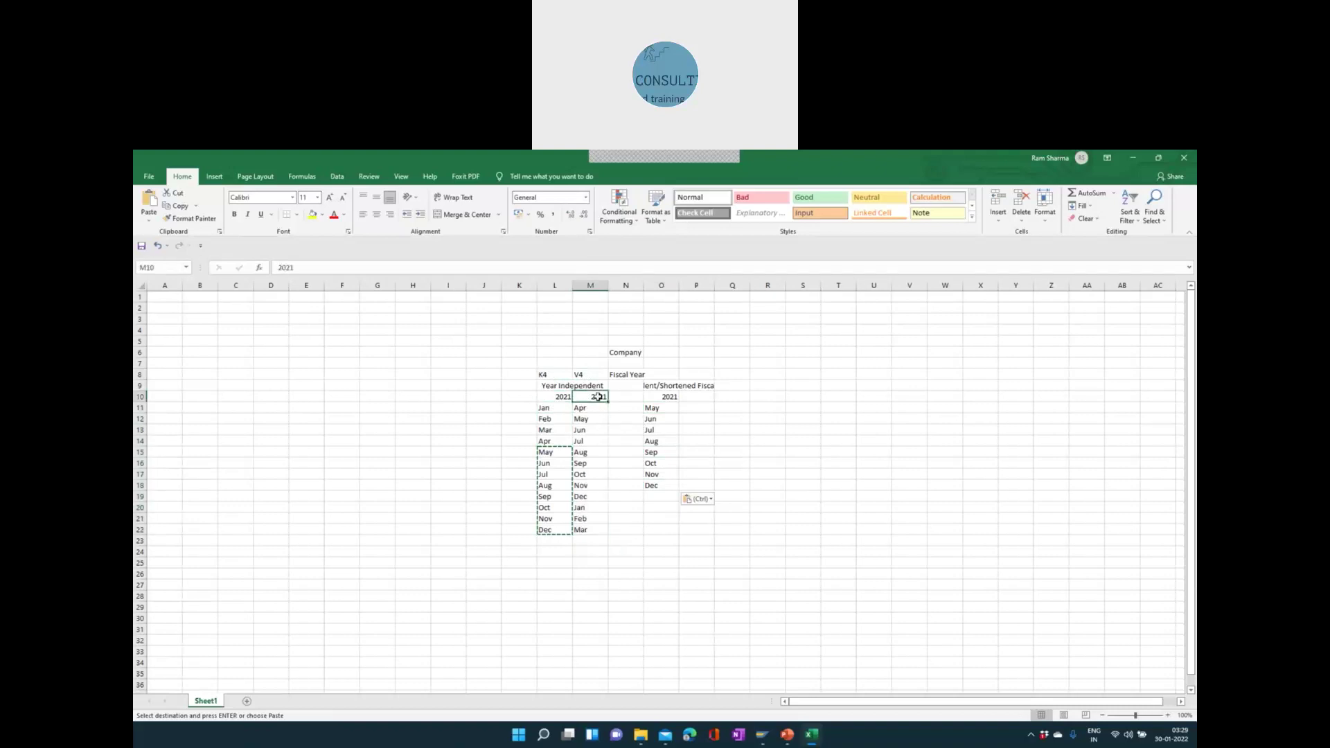
pyautogui.moveTo(597, 409); pyautogui.dragTo(600, 529)
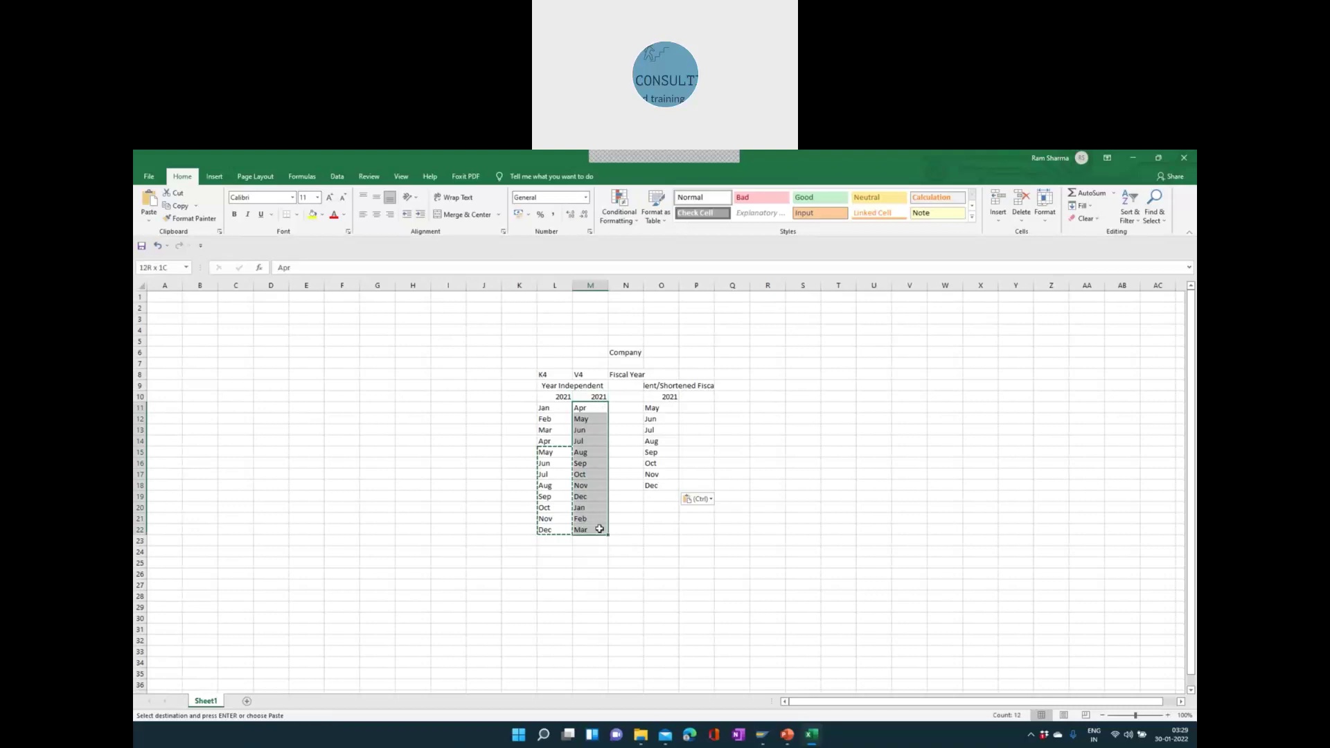
pyautogui.click(600, 463)
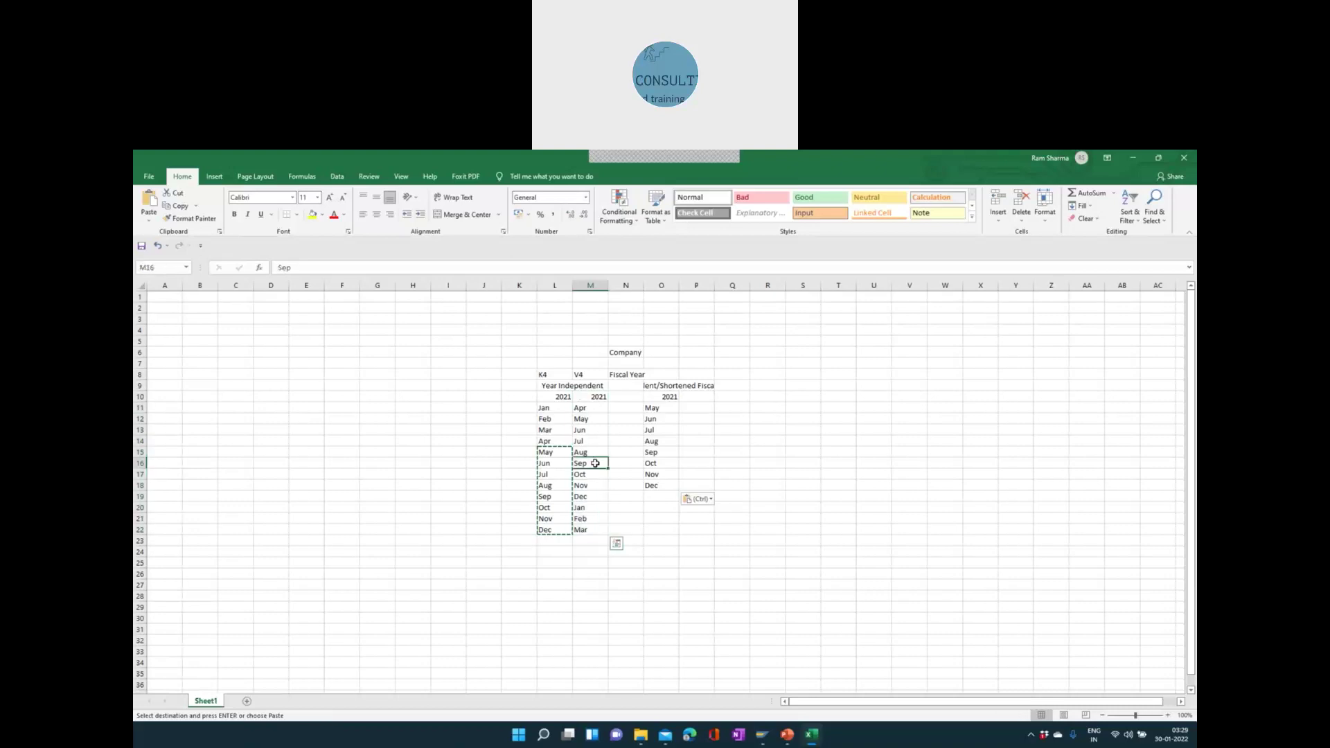
pyautogui.click(591, 407)
# - Enter 1 in cell K11 and fill it down to K22, beside the K4 months
pyautogui.click(524, 409)
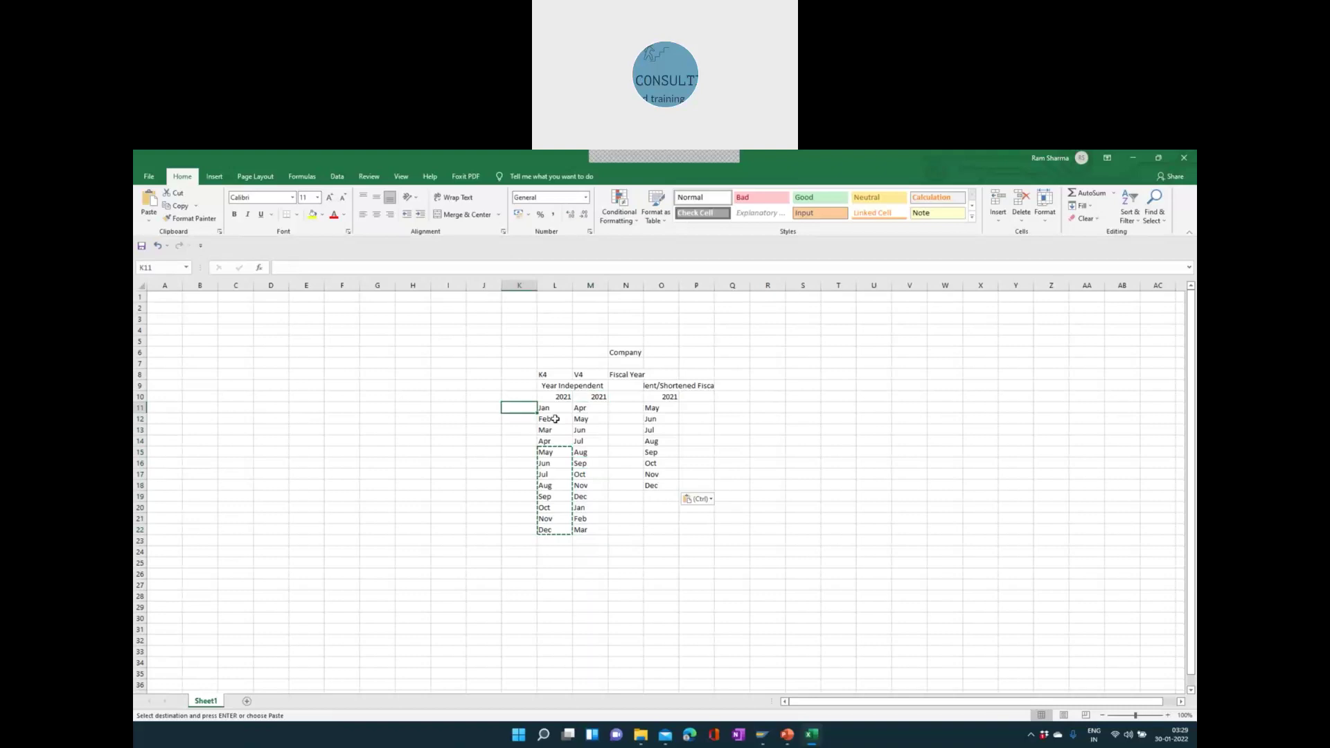
pyautogui.write('1')
pyautogui.press('Return')
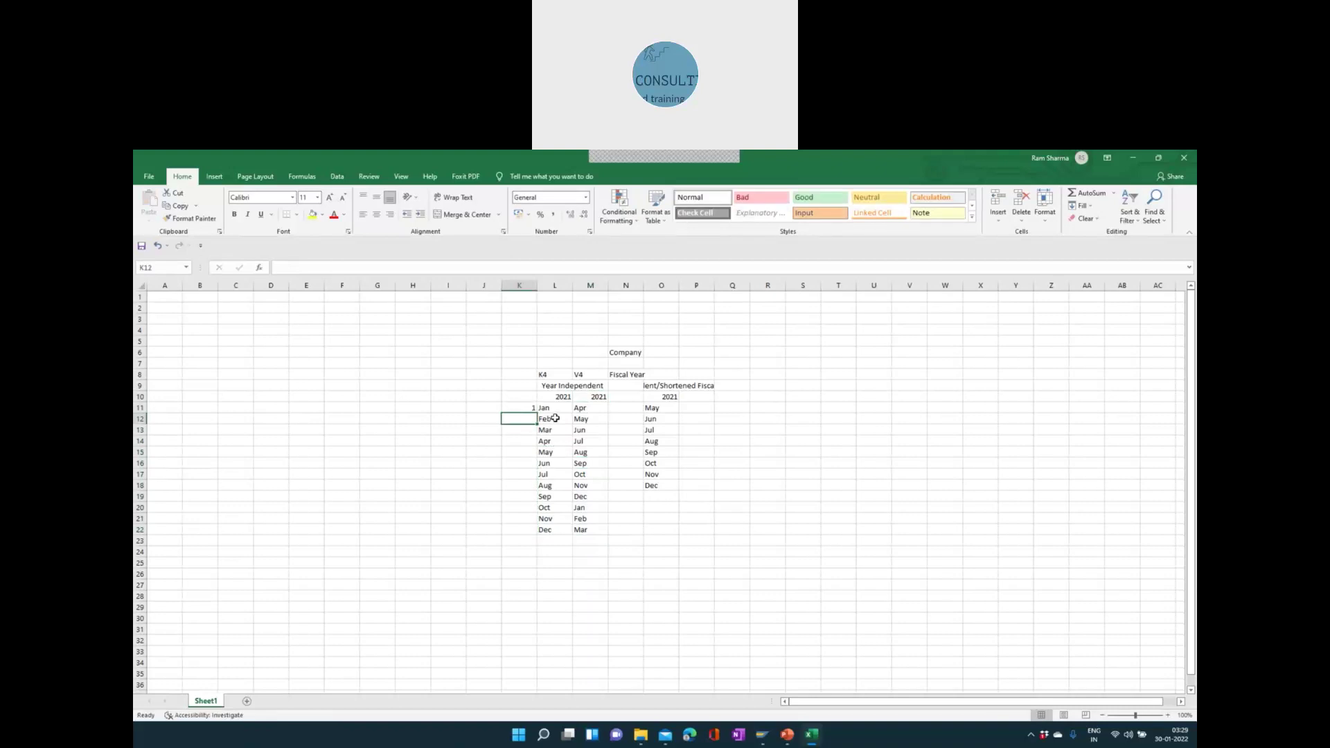
pyautogui.click(528, 407)
pyautogui.keyDown('shift'); pyautogui.click(530, 529); pyautogui.keyUp('shift')
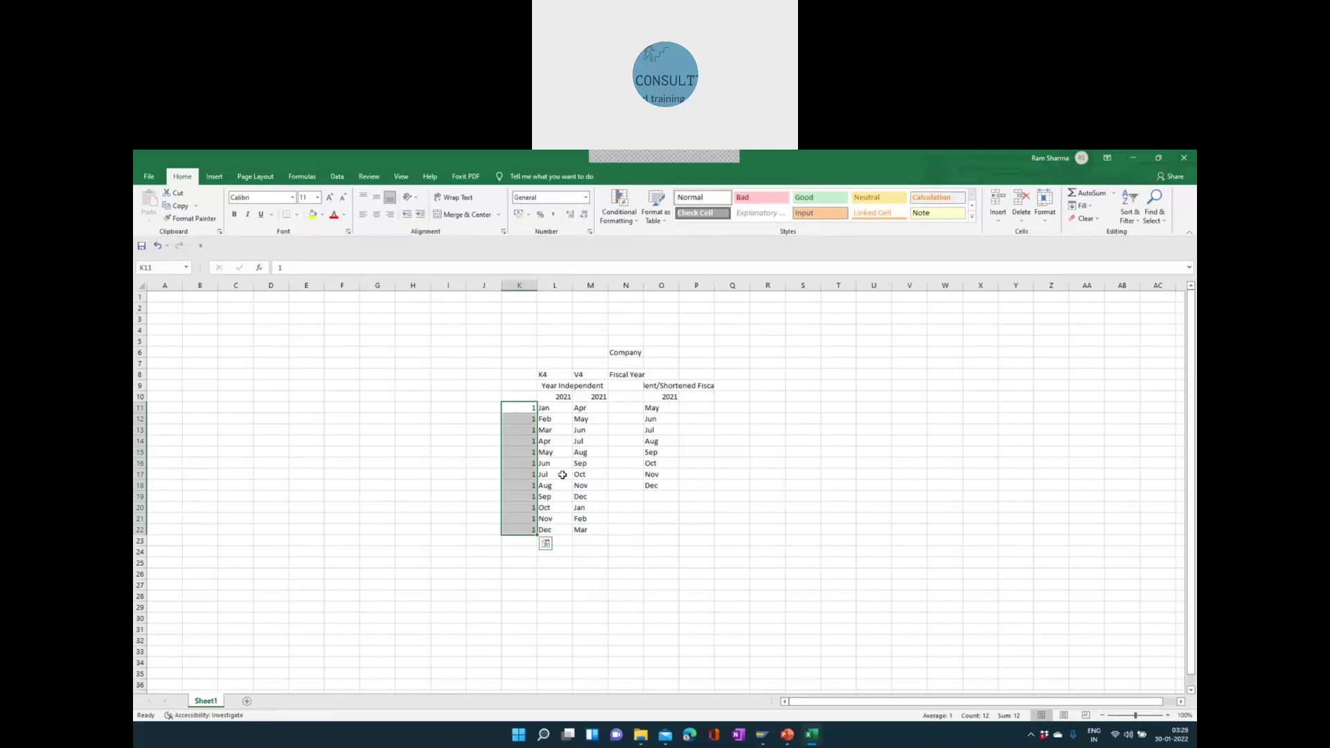
pyautogui.hotkey('ctrl', 'd')
# - Examine the number in K11 against the month Jan in the K4 list
pyautogui.click(550, 411)
pyautogui.click(523, 409)
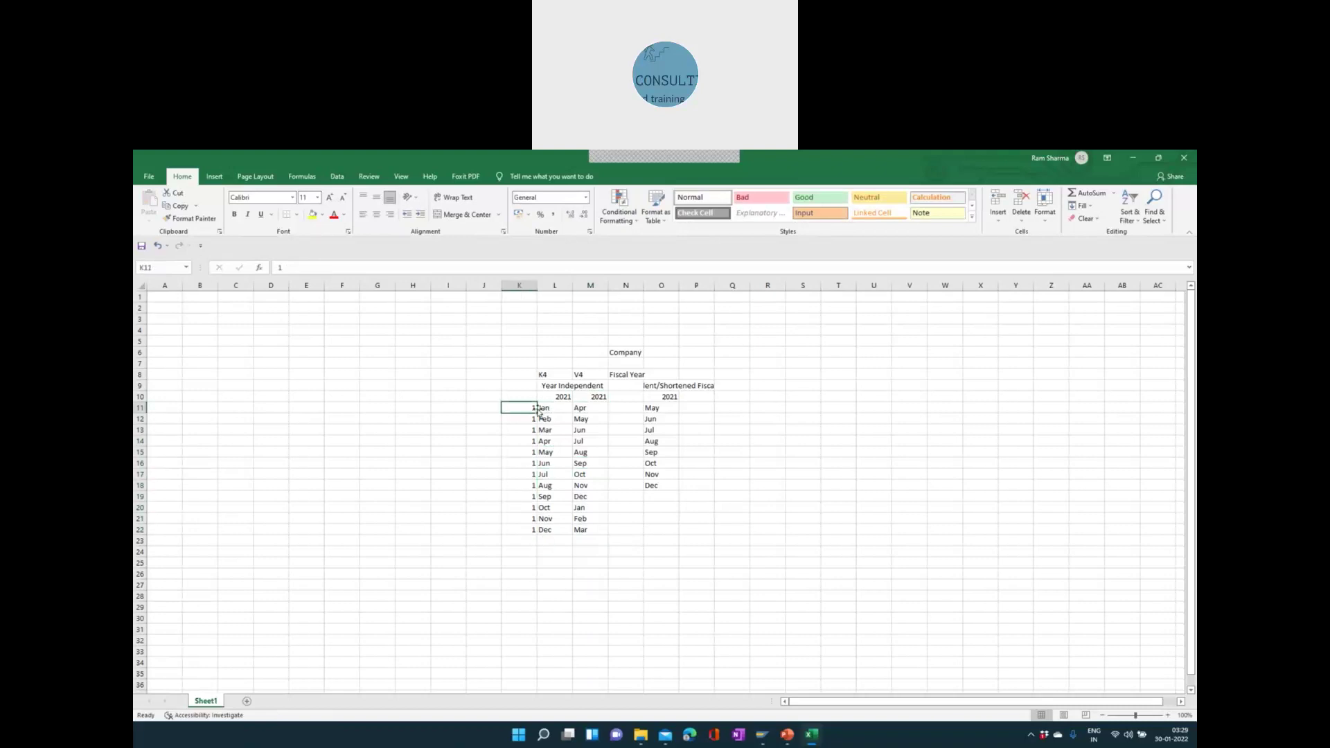
pyautogui.click(544, 409)
pyautogui.click(526, 408)
pyautogui.click(544, 408)
pyautogui.click(531, 410)
pyautogui.click(523, 397)
# - Enter 2022 in cell J20 and fill it down to J22, beside the V4 rows Jan to Mar
pyautogui.click(581, 486)
pyautogui.click(582, 508)
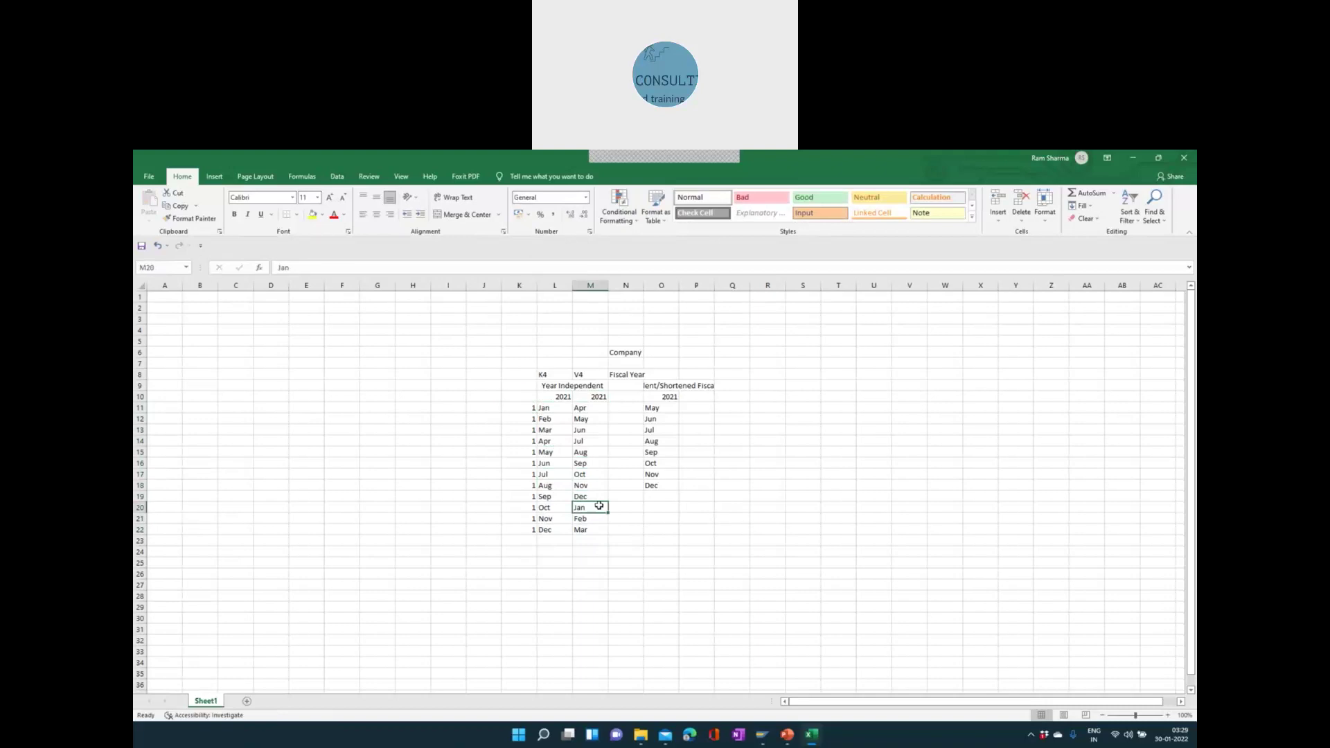
pyautogui.click(476, 507)
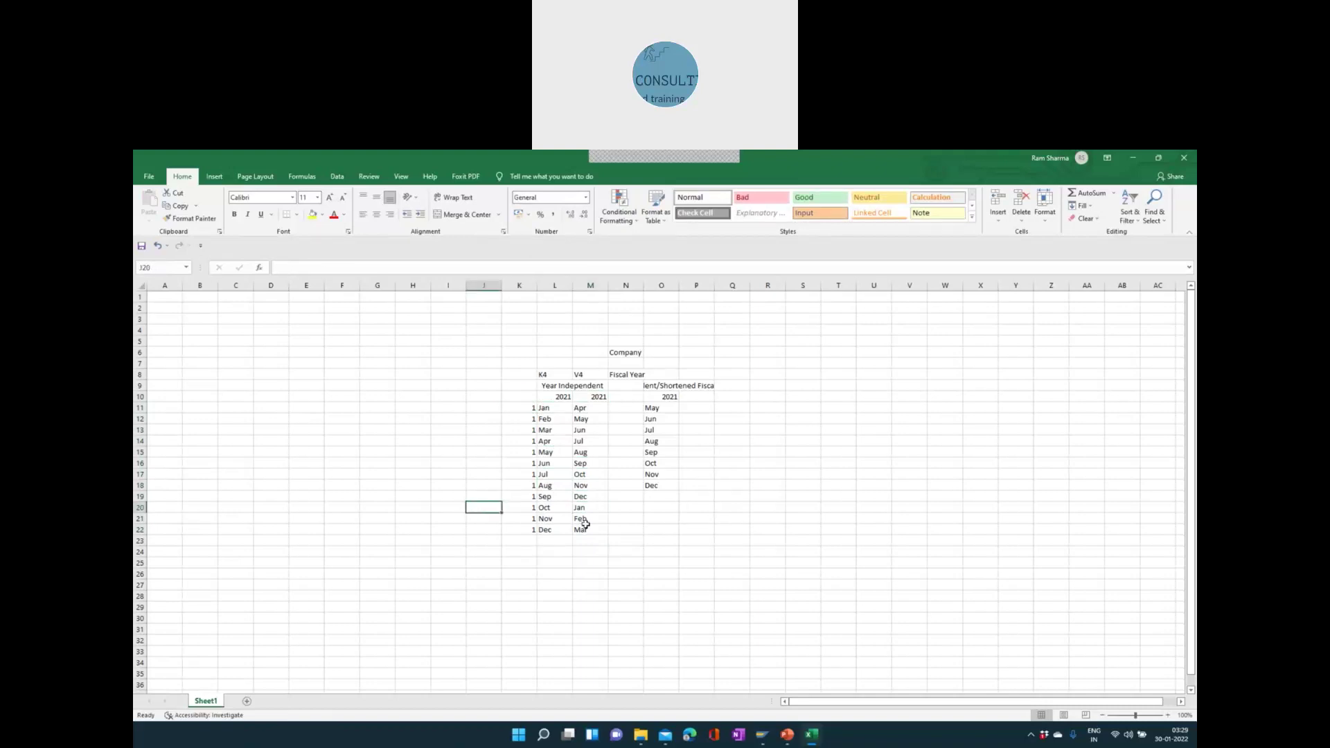
pyautogui.write('2022')
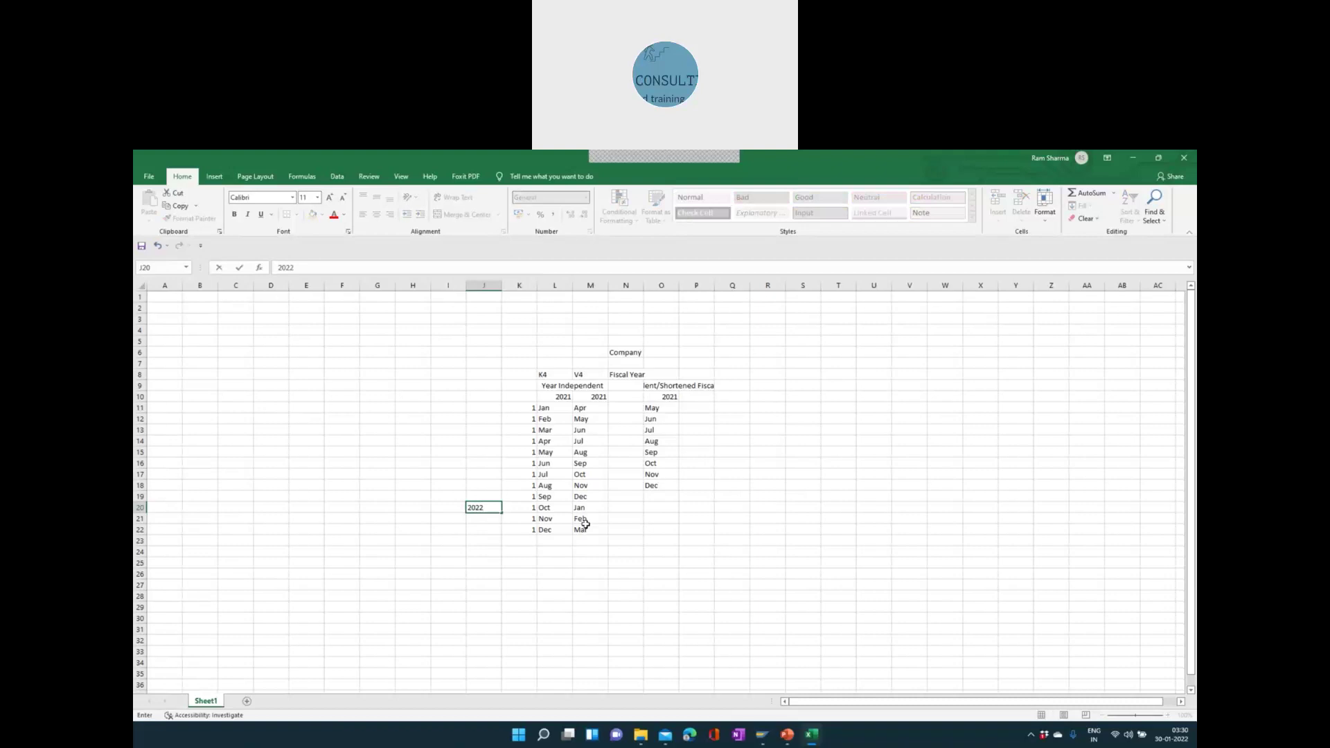
pyautogui.press('Return')
pyautogui.moveTo(493, 510); pyautogui.dragTo(498, 530)
pyautogui.doubleClick(500, 533)
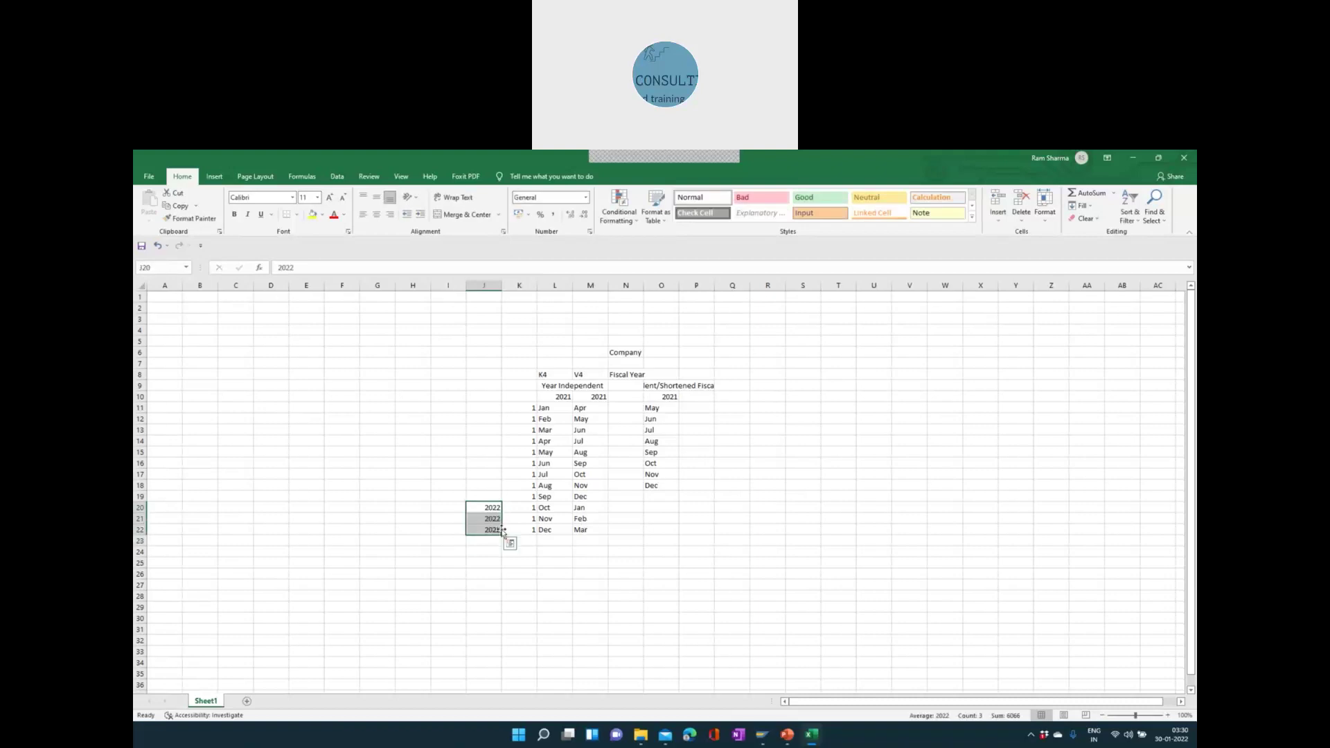
# - Compare the V4 months Jan to Mar and their 2022 entries with the 2021 year headings, the column K numbers and the K4 months
pyautogui.click(583, 521)
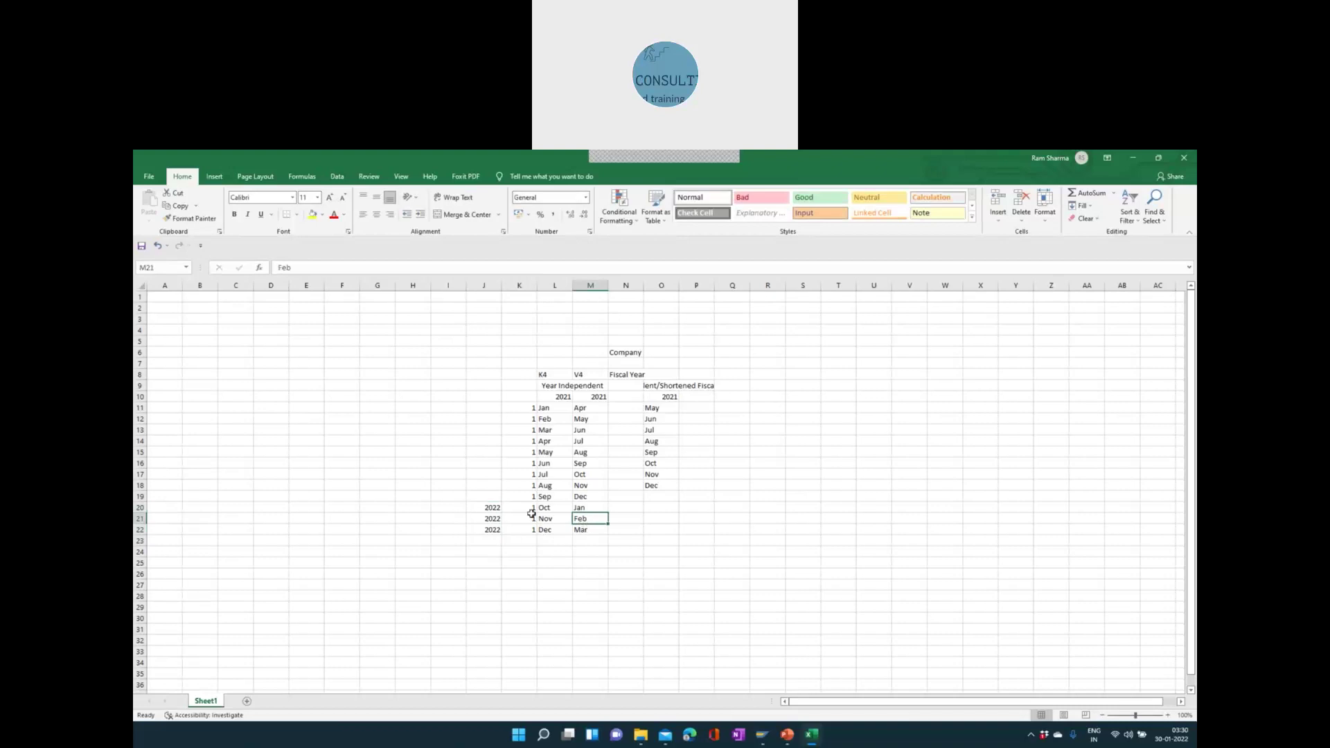
pyautogui.click(590, 511)
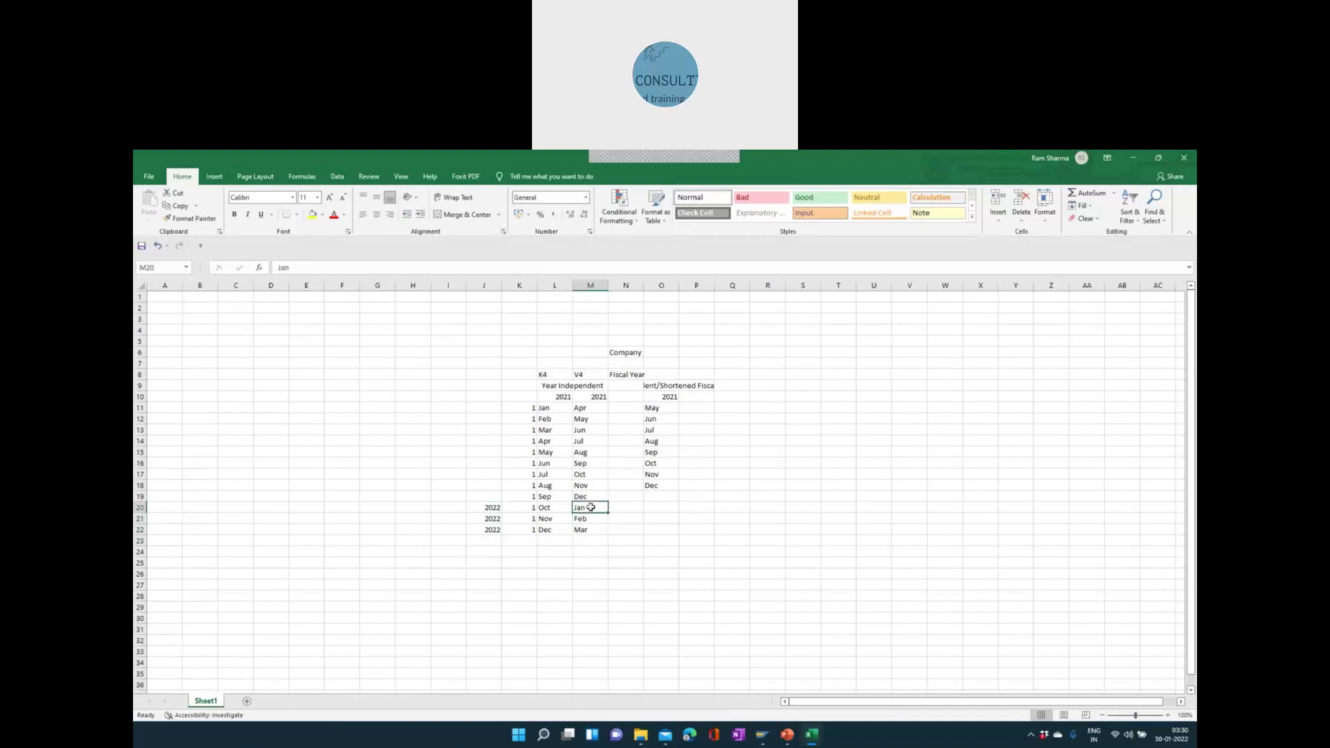
pyautogui.click(587, 370)
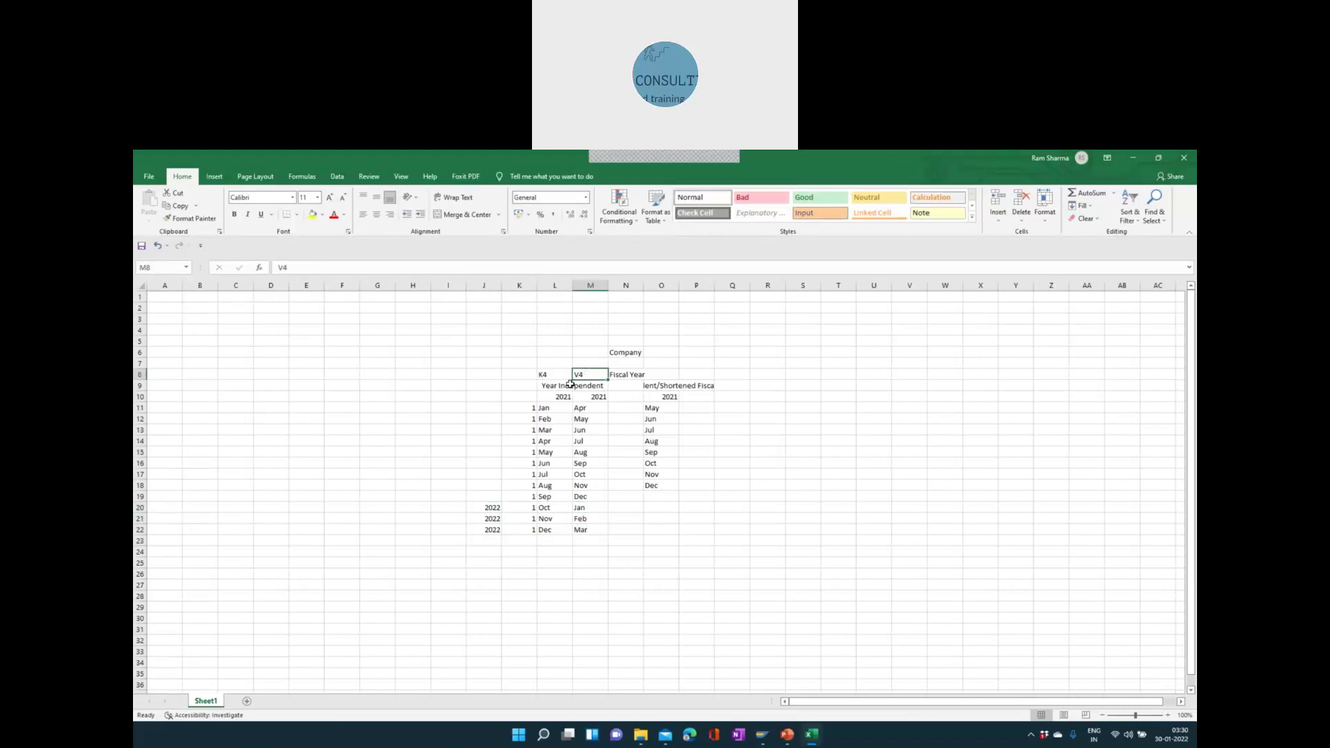
pyautogui.click(591, 506)
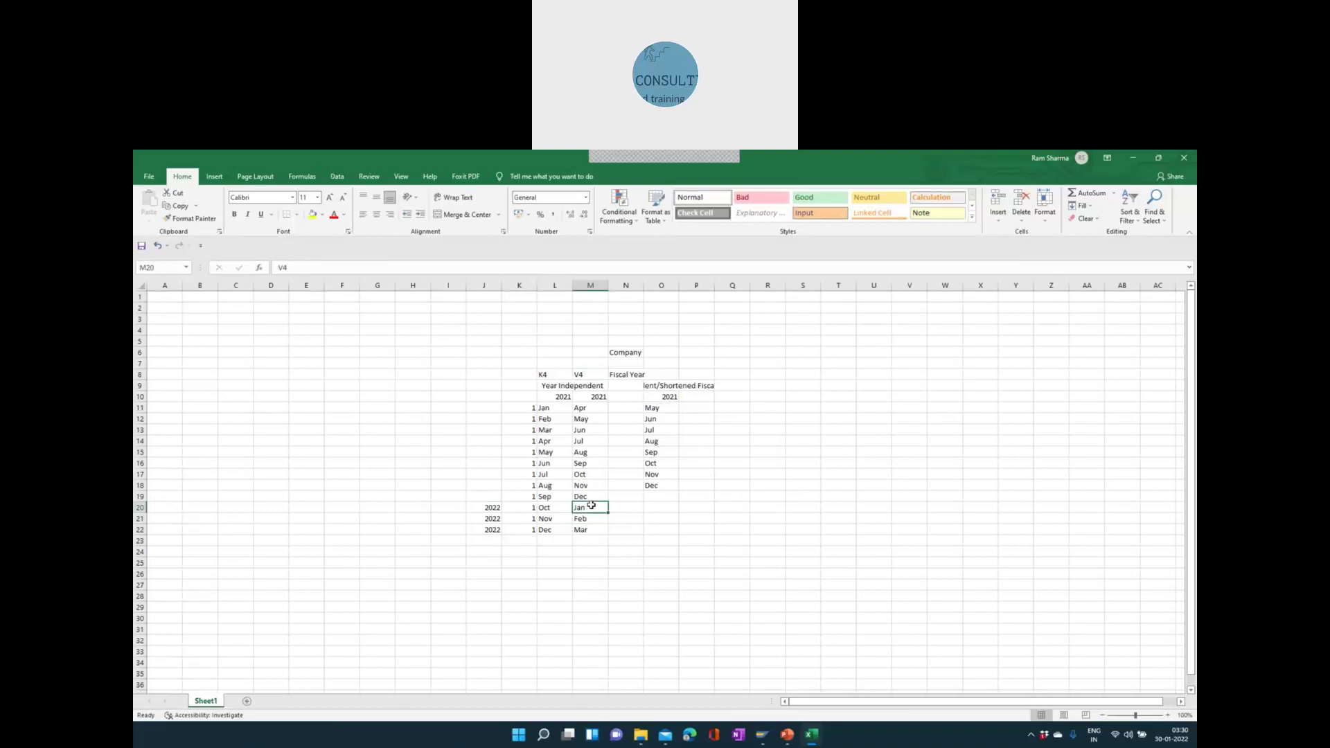
pyautogui.click(551, 396)
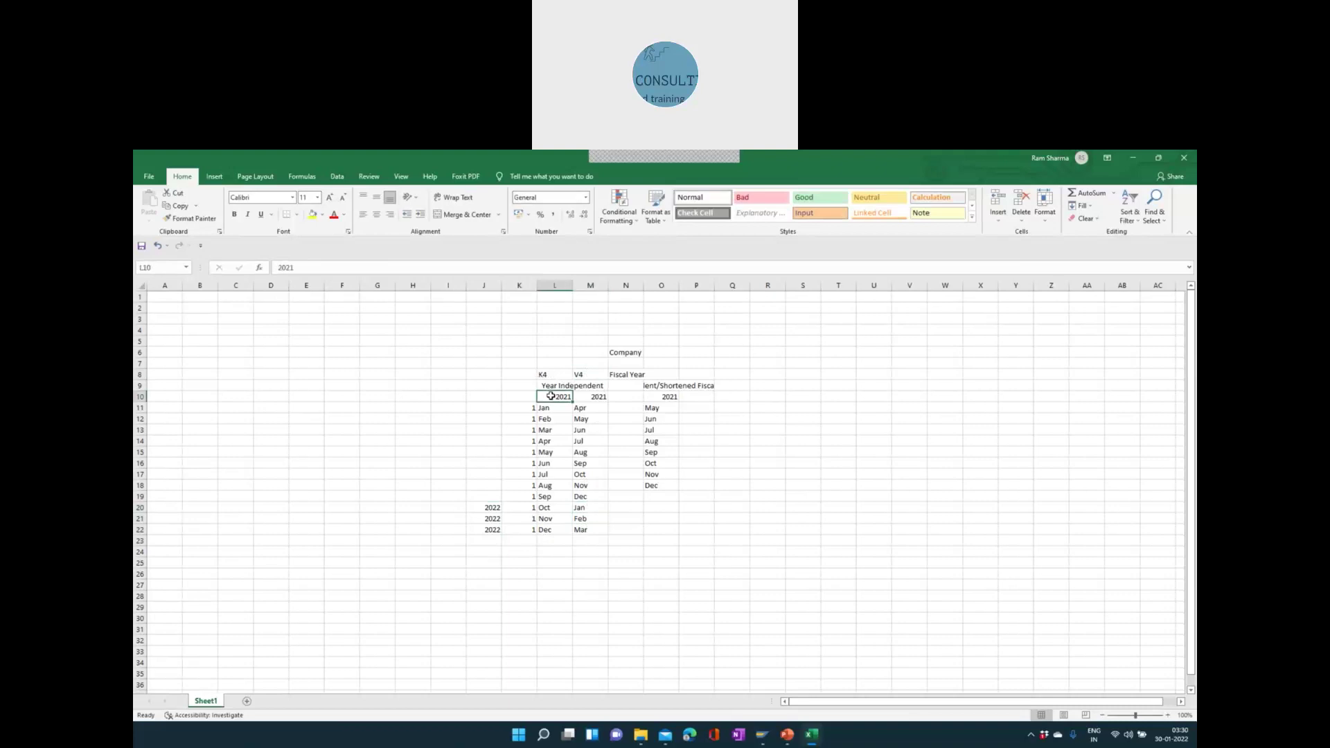
pyautogui.click(591, 507)
pyautogui.click(558, 399)
pyautogui.click(583, 397)
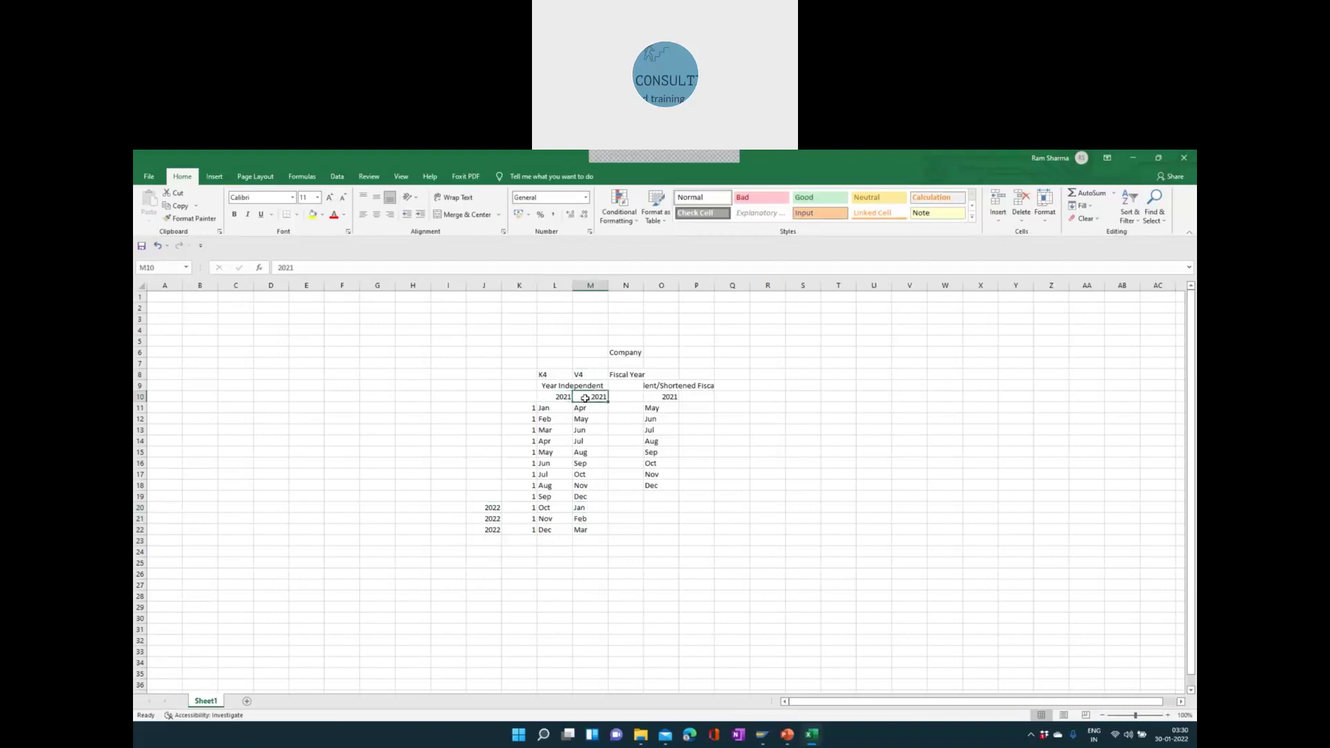
pyautogui.click(524, 508)
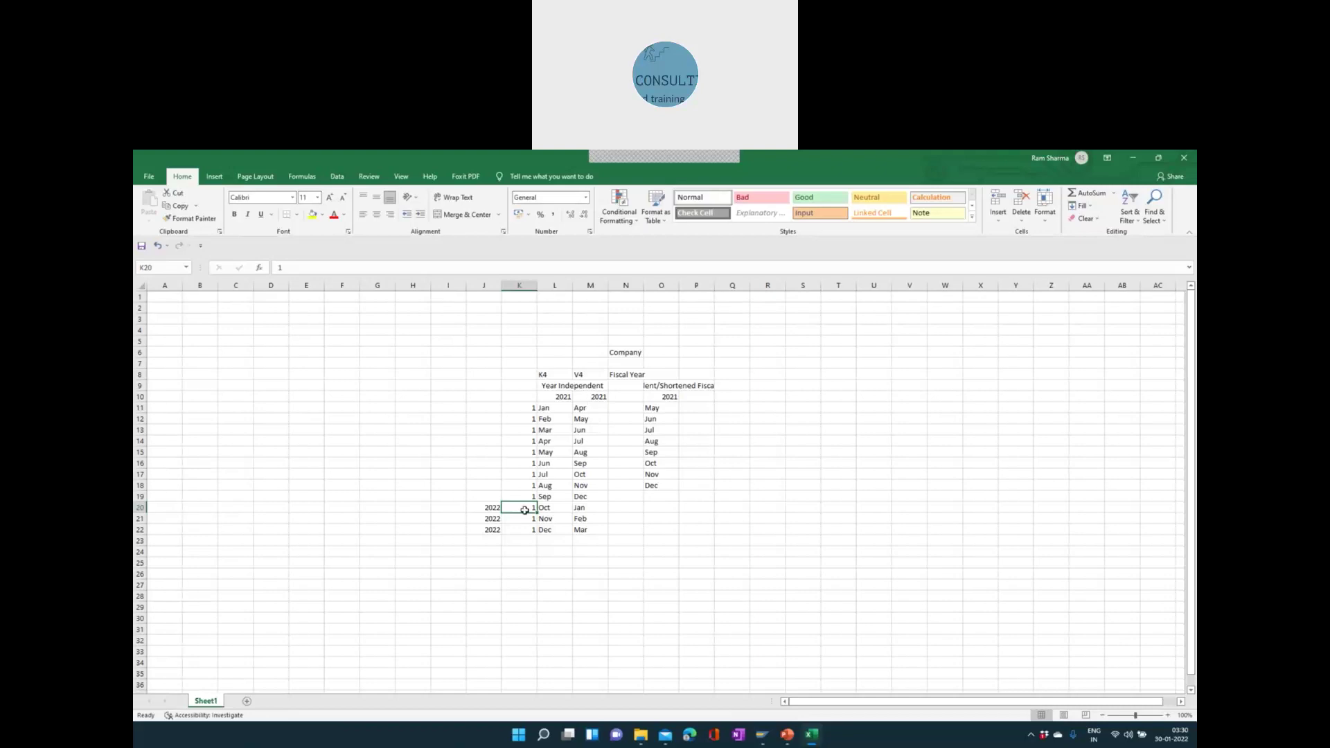
pyautogui.moveTo(530, 409); pyautogui.dragTo(533, 530)
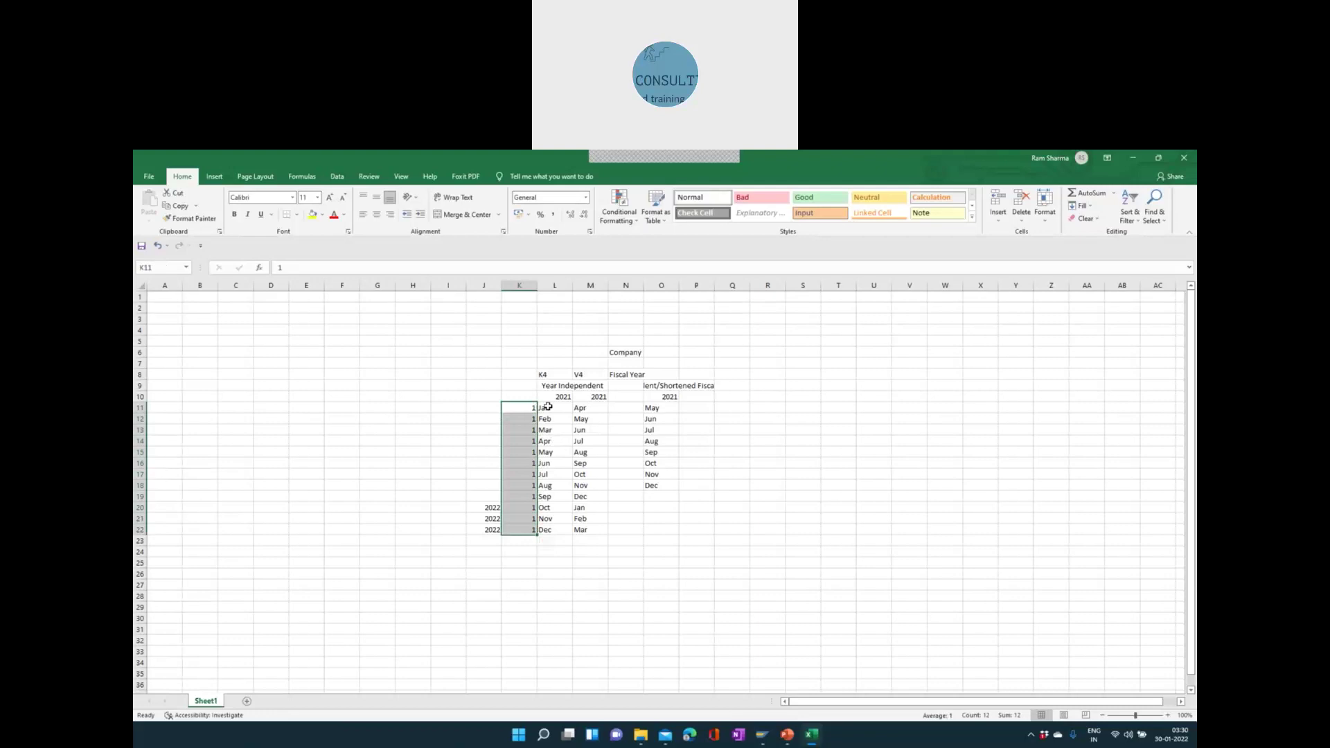
pyautogui.moveTo(548, 406); pyautogui.dragTo(558, 532)
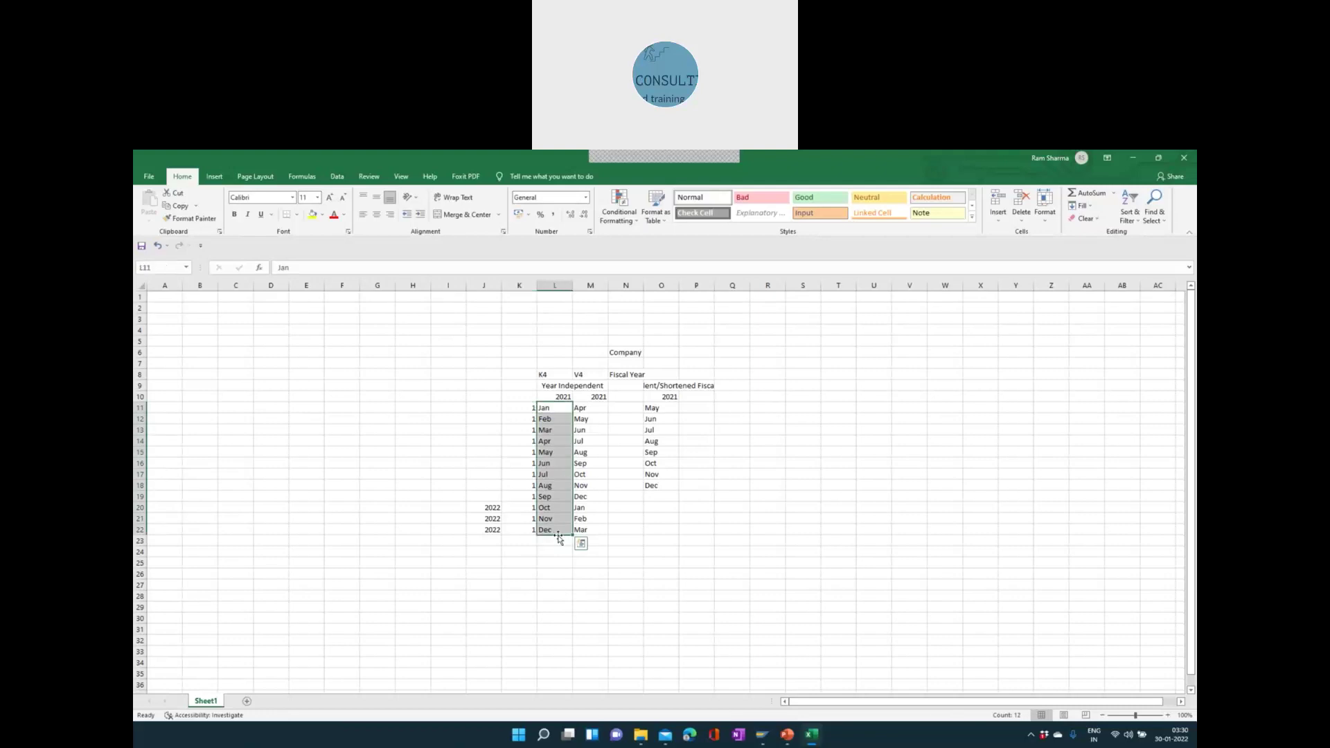
# - Change cell K20 to -1 and fill it down to K22, beside the 2022 entries
pyautogui.doubleClick(516, 507)
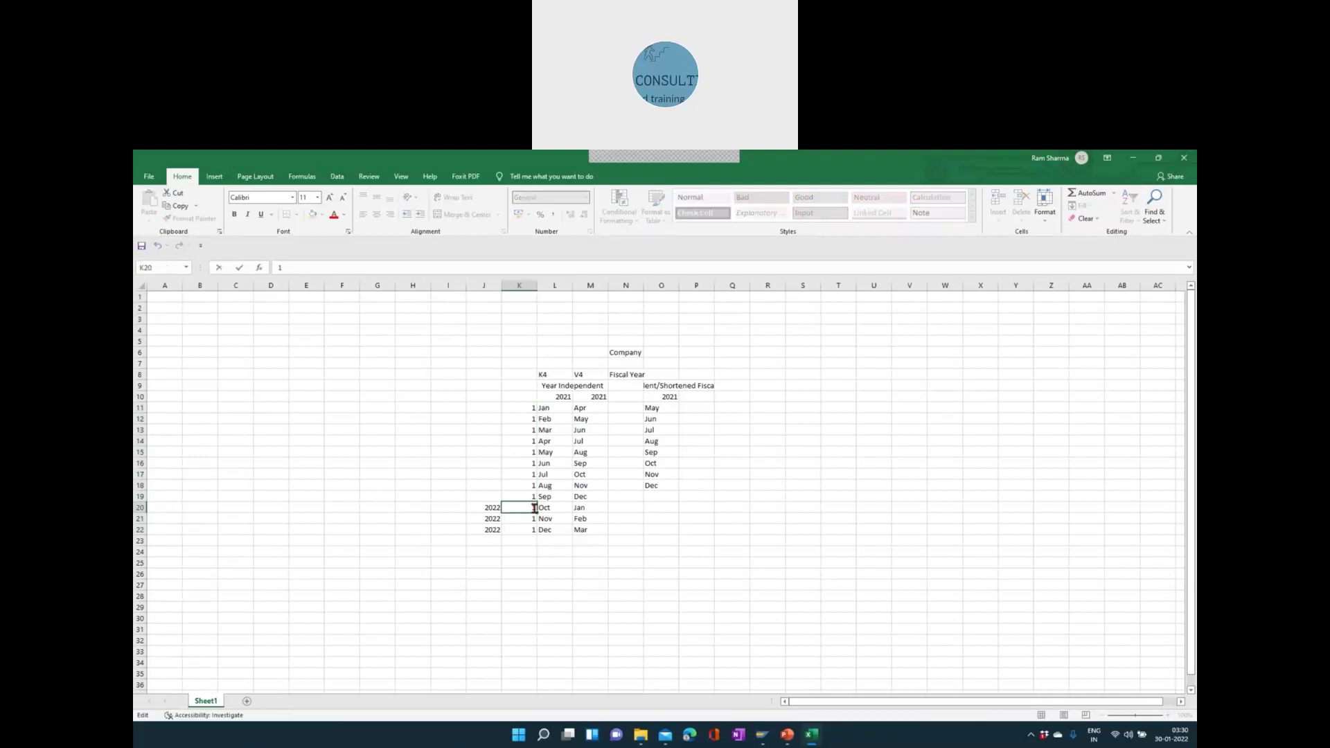
pyautogui.press('Return')
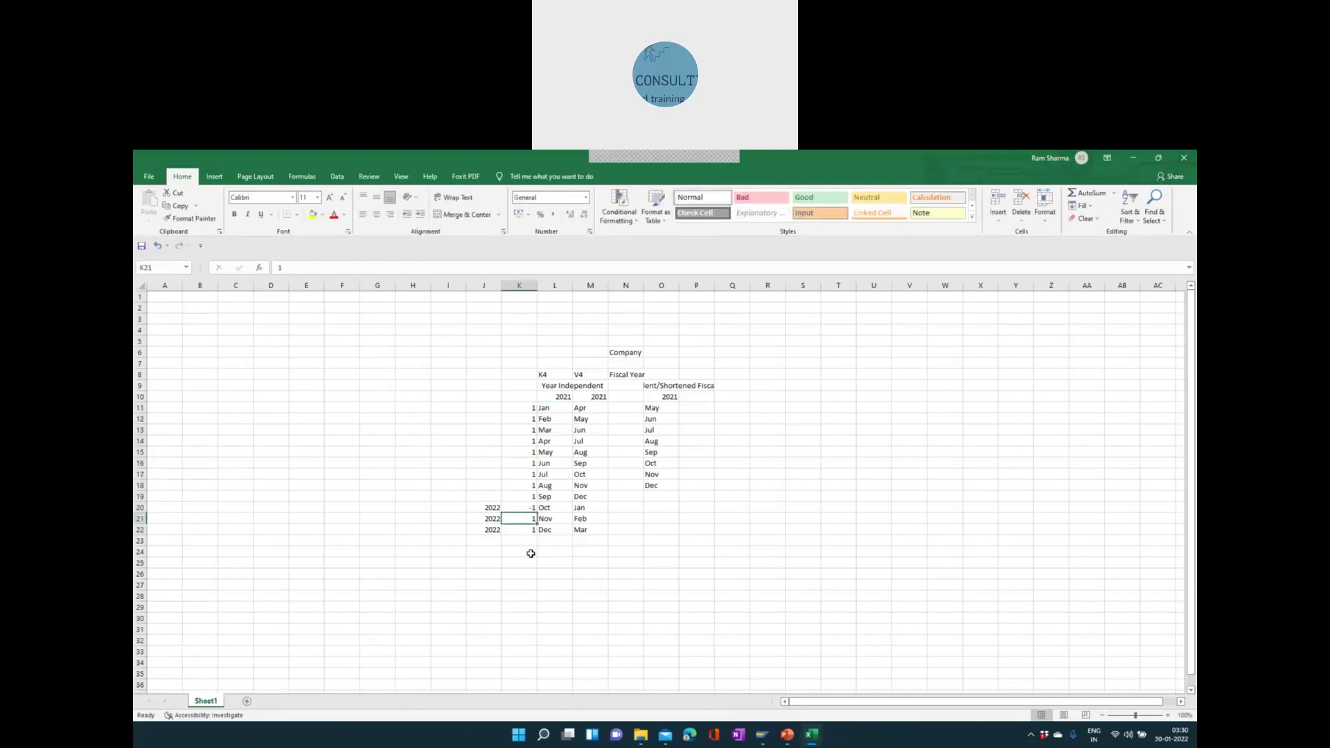
pyautogui.click(531, 552)
pyautogui.moveTo(529, 508); pyautogui.dragTo(533, 530)
pyautogui.hotkey('ctrl', 'd')
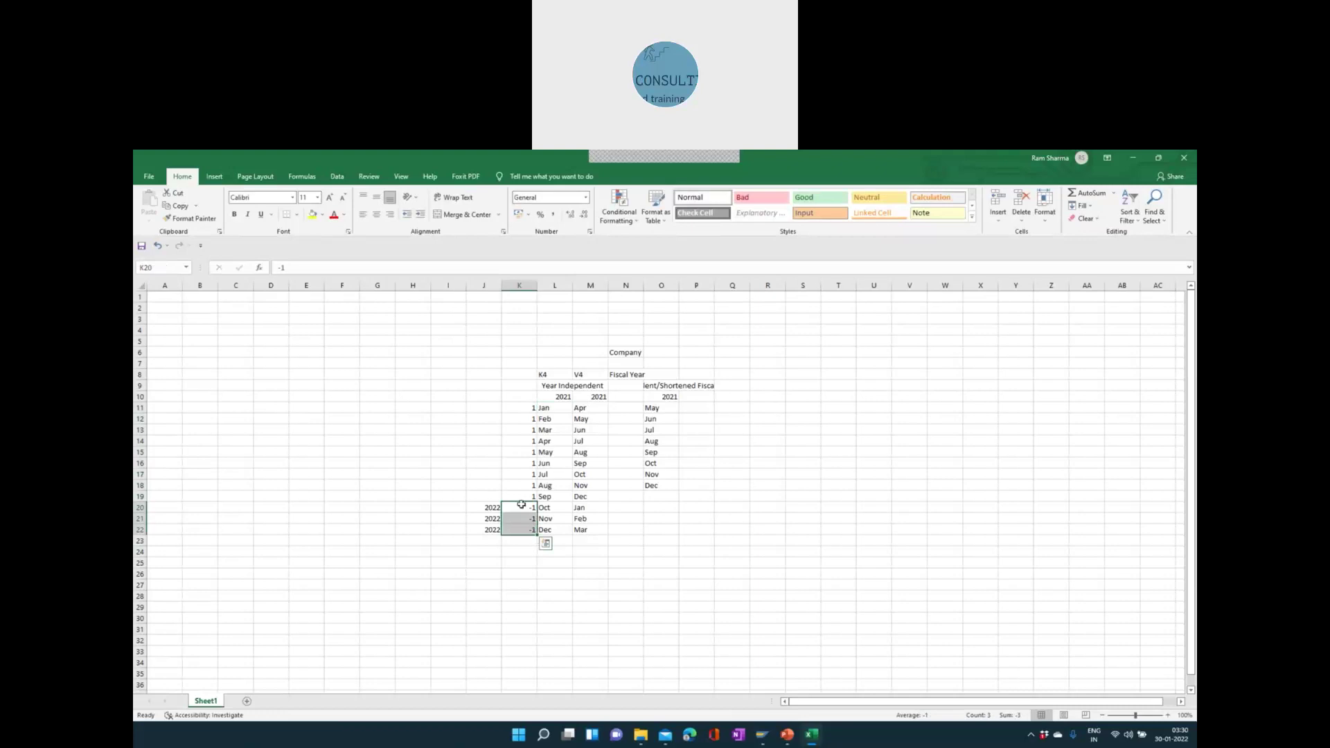
pyautogui.click(521, 507)
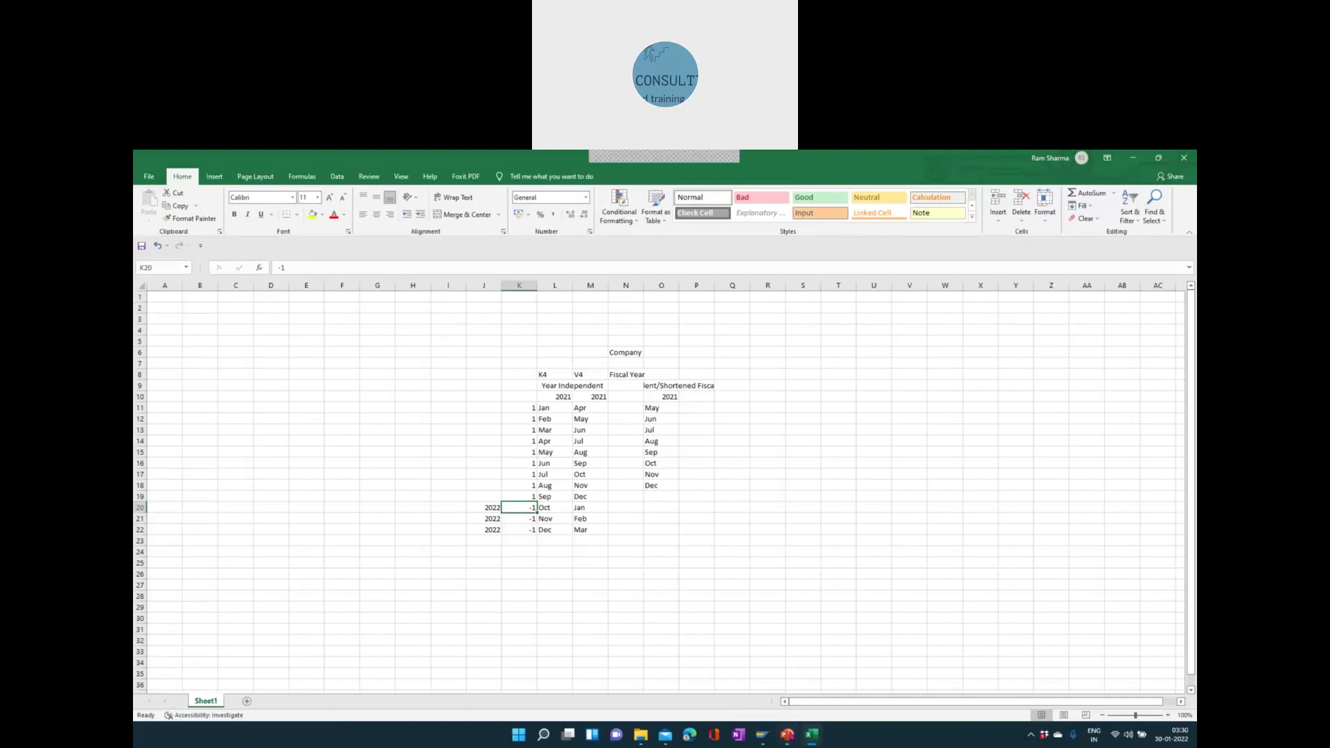
# - Switch to PowerPoint and show slide 2 with the transaction codes and configuration paths
pyautogui.click(787, 734)
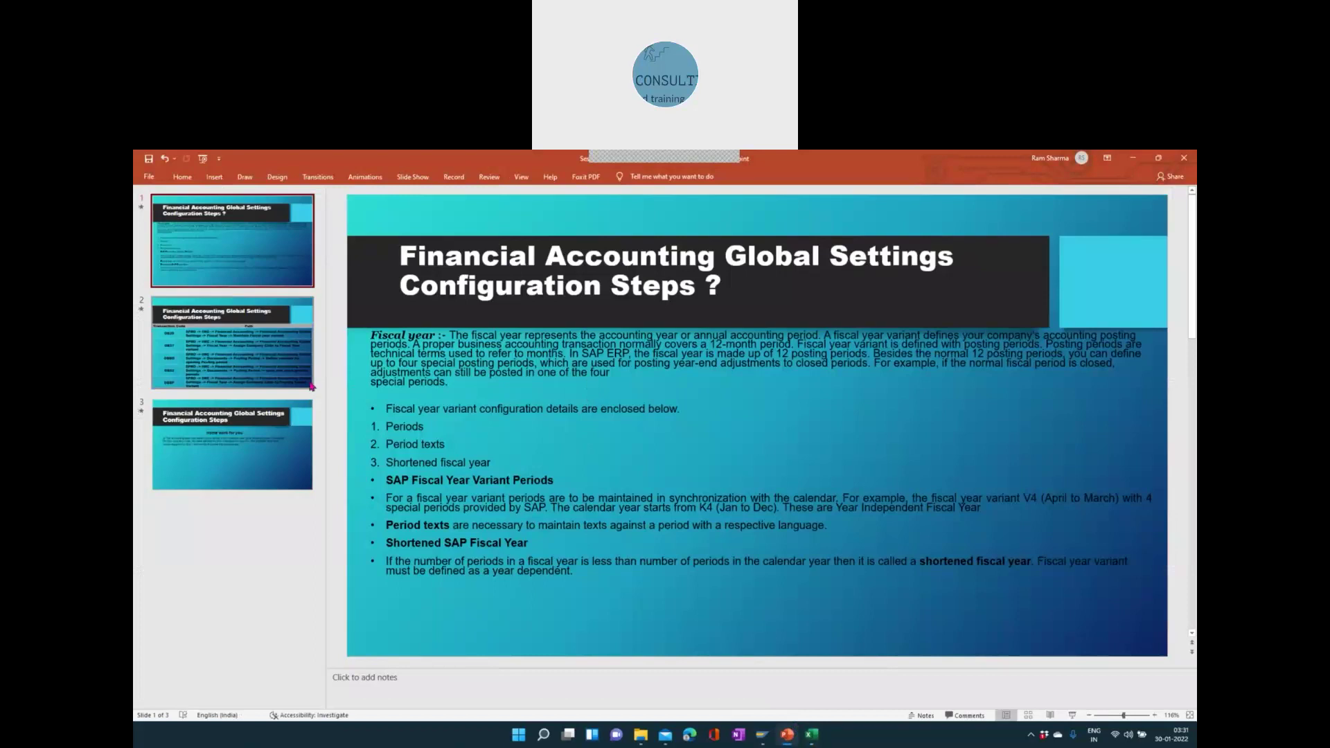
pyautogui.click(266, 376)
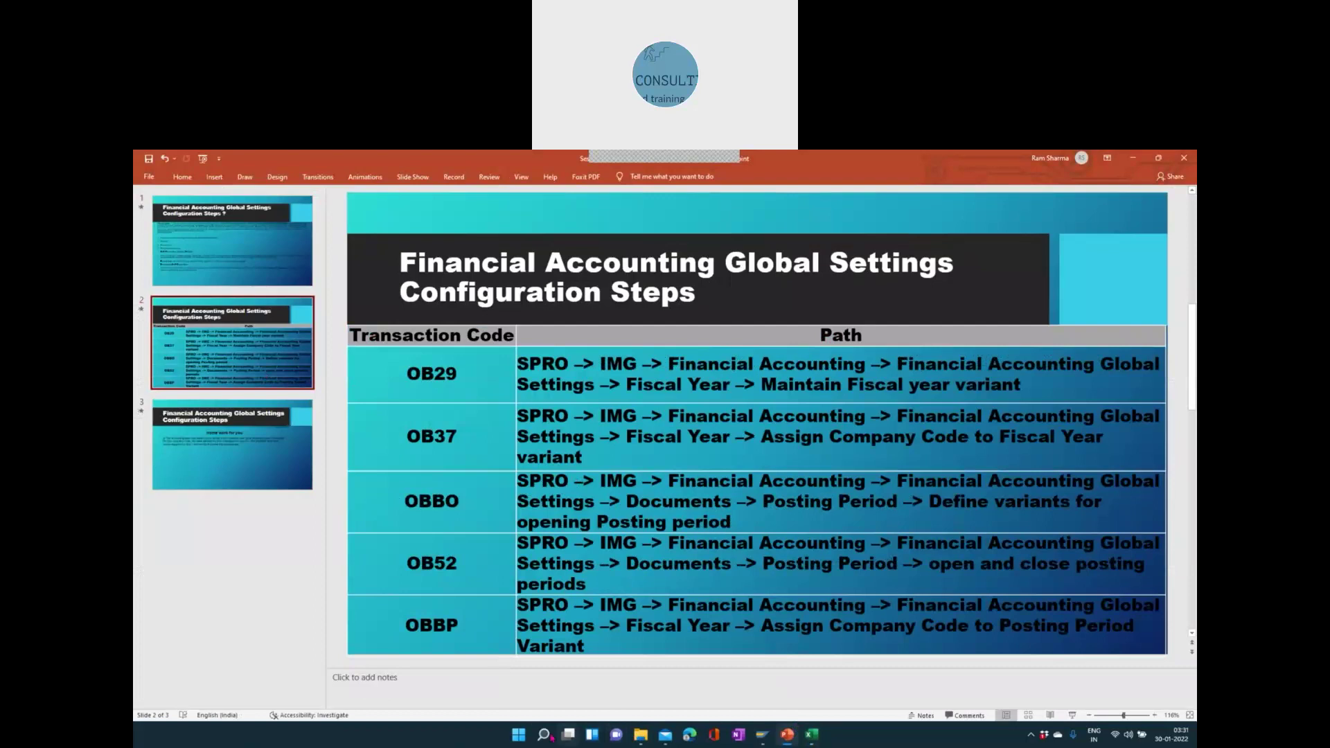
pyautogui.moveTo(545, 735)
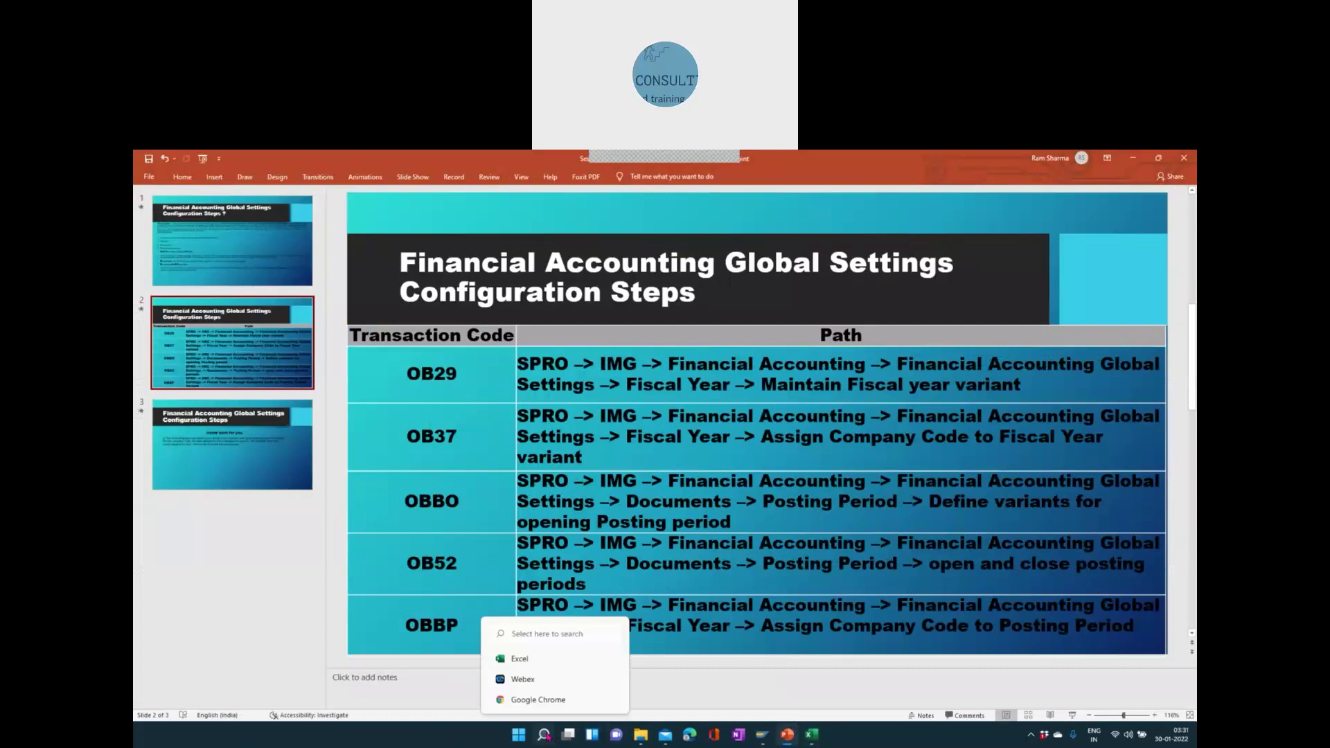
# - Switch to SAP Logon, open the EHP7 connection and log on with the user name and password
pyautogui.click(763, 735)
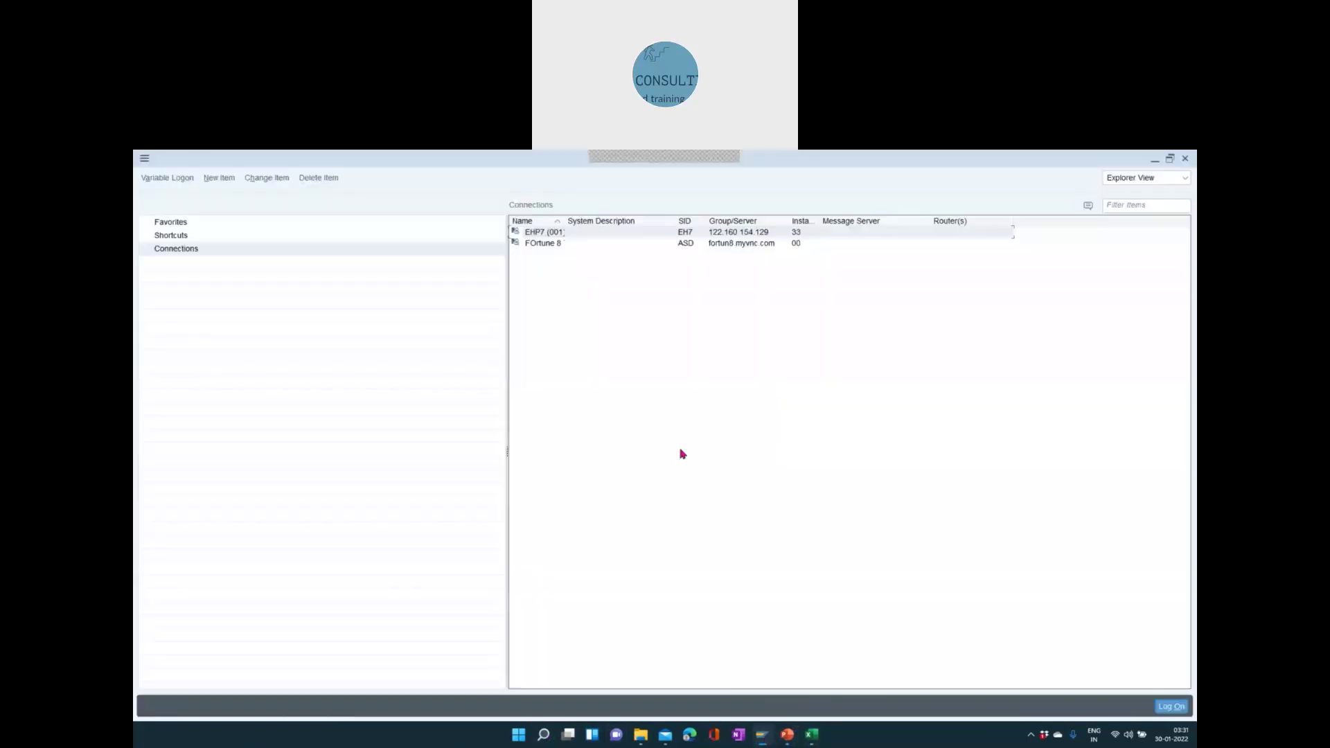
pyautogui.doubleClick(677, 233)
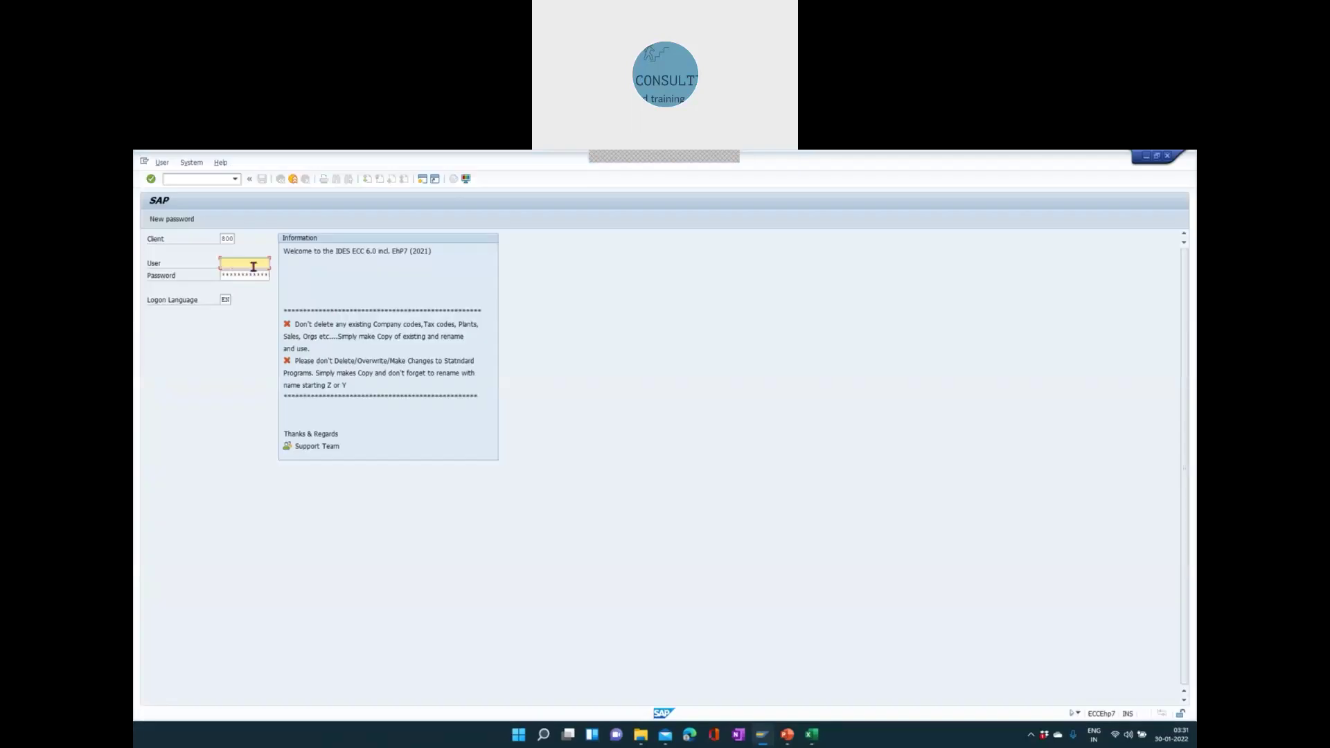
pyautogui.write('Ram')
pyautogui.press('Tab')
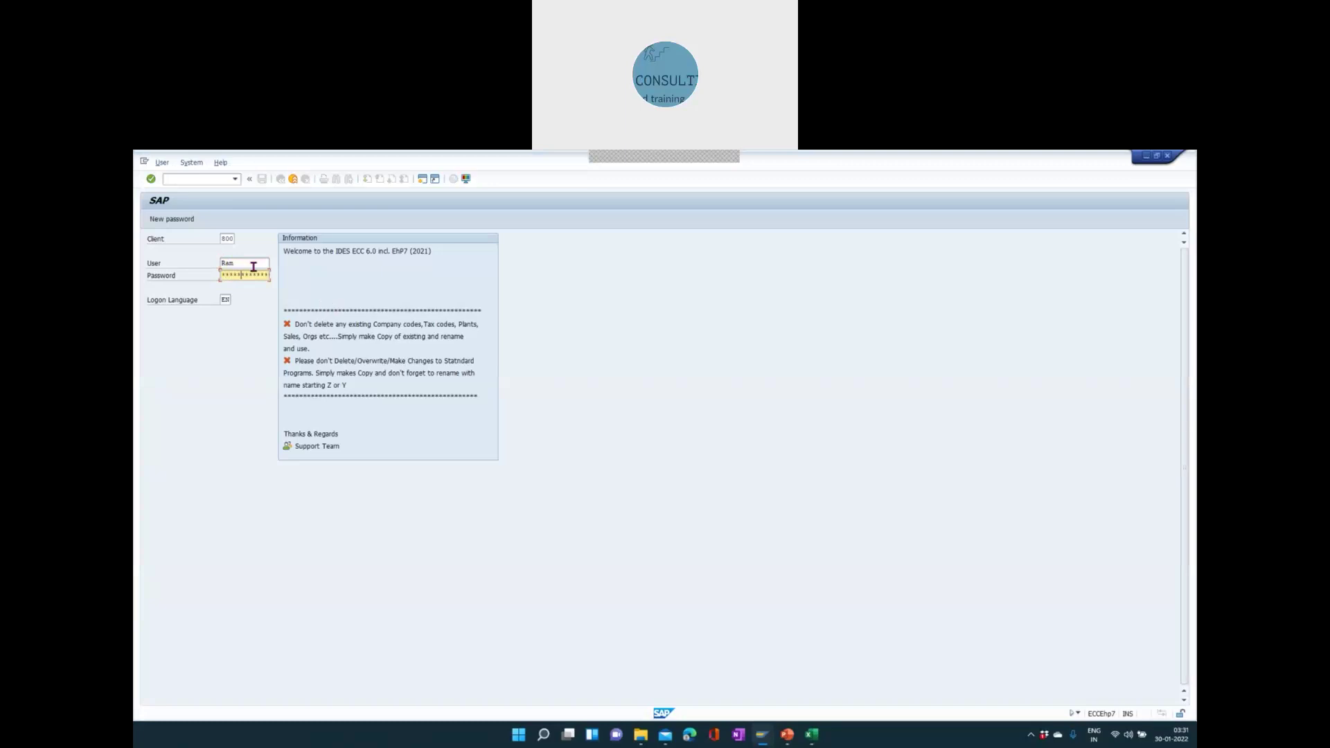
pyautogui.press('Return')
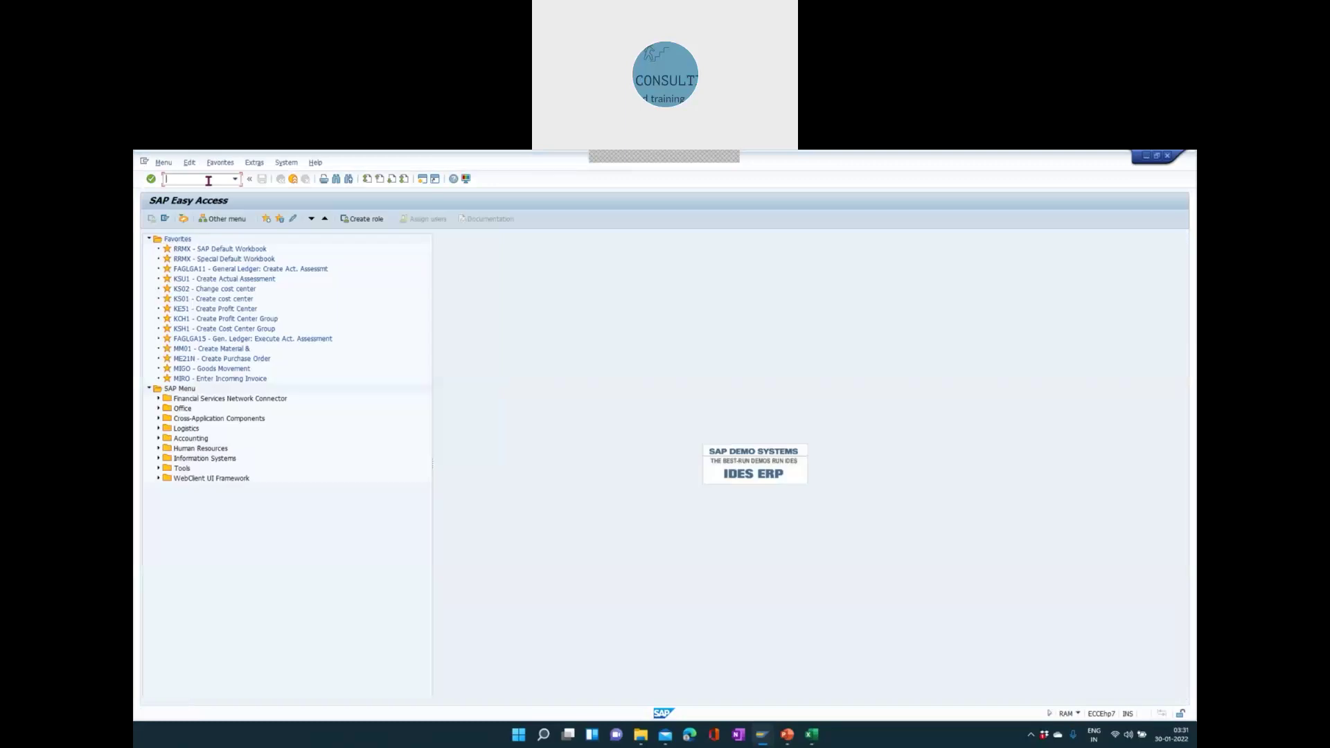
# - Return to the PowerPoint slide and review the OB29 path for maintaining the fiscal year variant
pyautogui.hotkey('alt', 'Tab')
pyautogui.hotkey('alt', 'Tab')
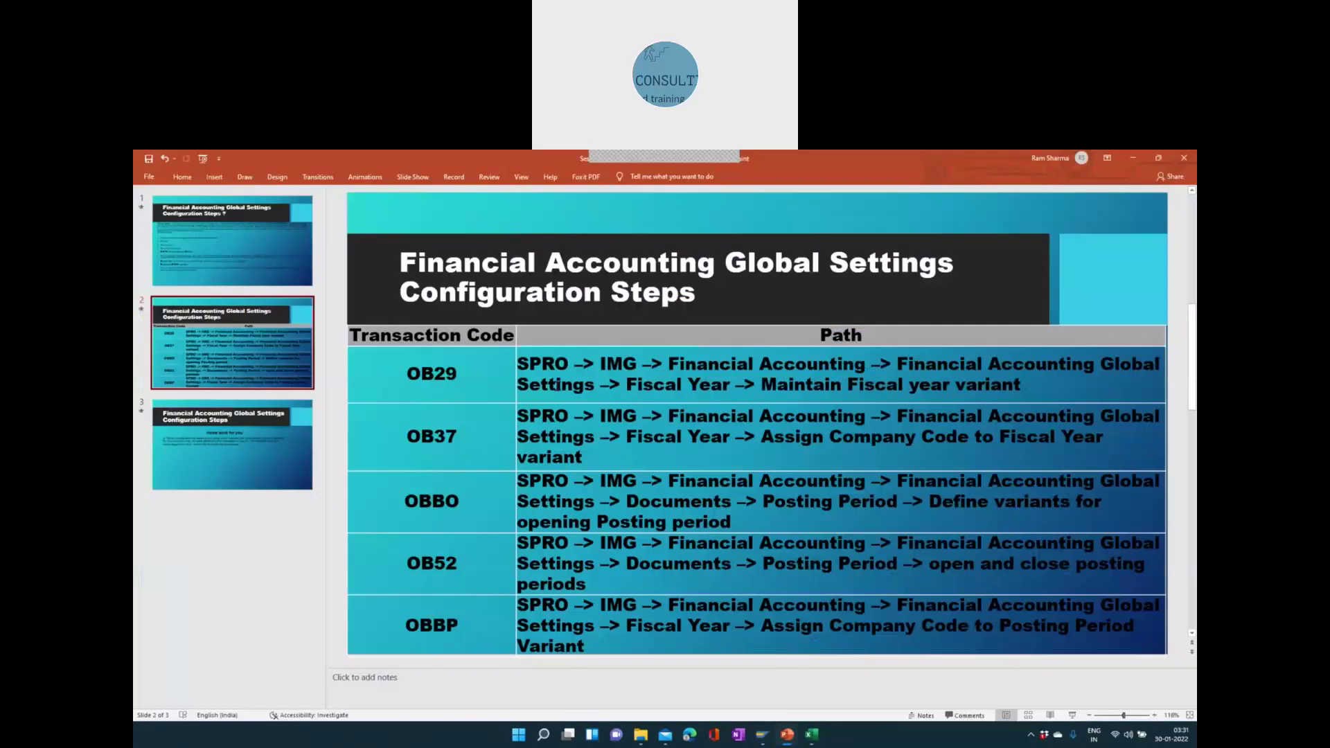
pyautogui.click(566, 386)
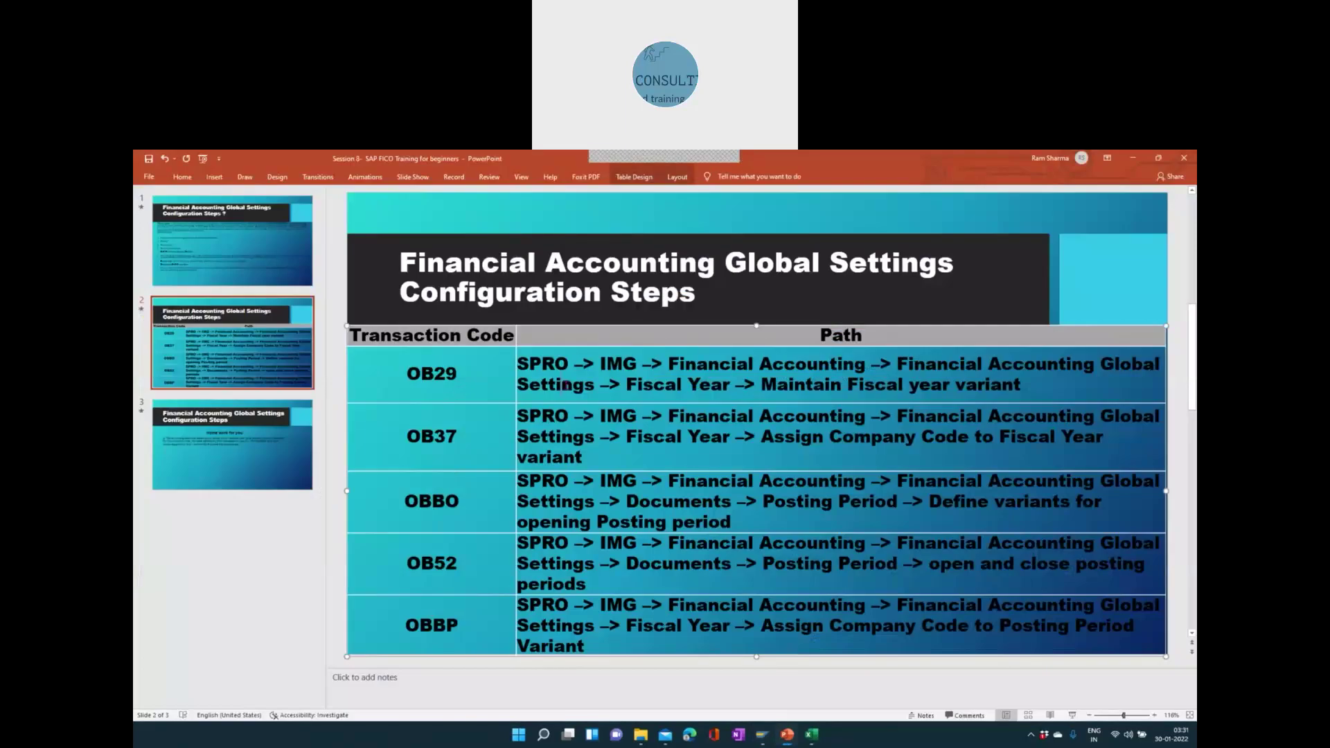
pyautogui.click(482, 381)
pyautogui.click(1031, 387)
pyautogui.moveTo(1028, 386); pyautogui.dragTo(551, 372)
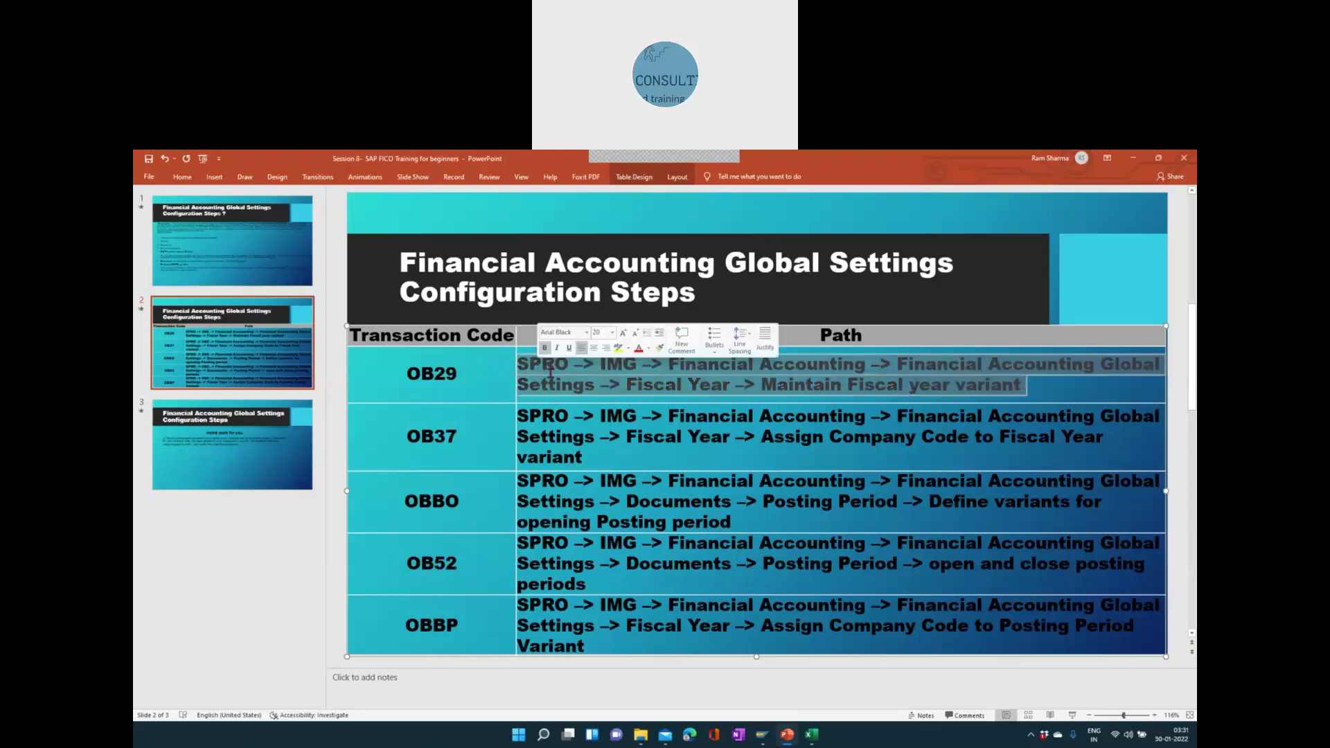
# - Switch back to SAP, run transaction spro and display the SAP Reference IMG
pyautogui.hotkey('alt', 'Tab')
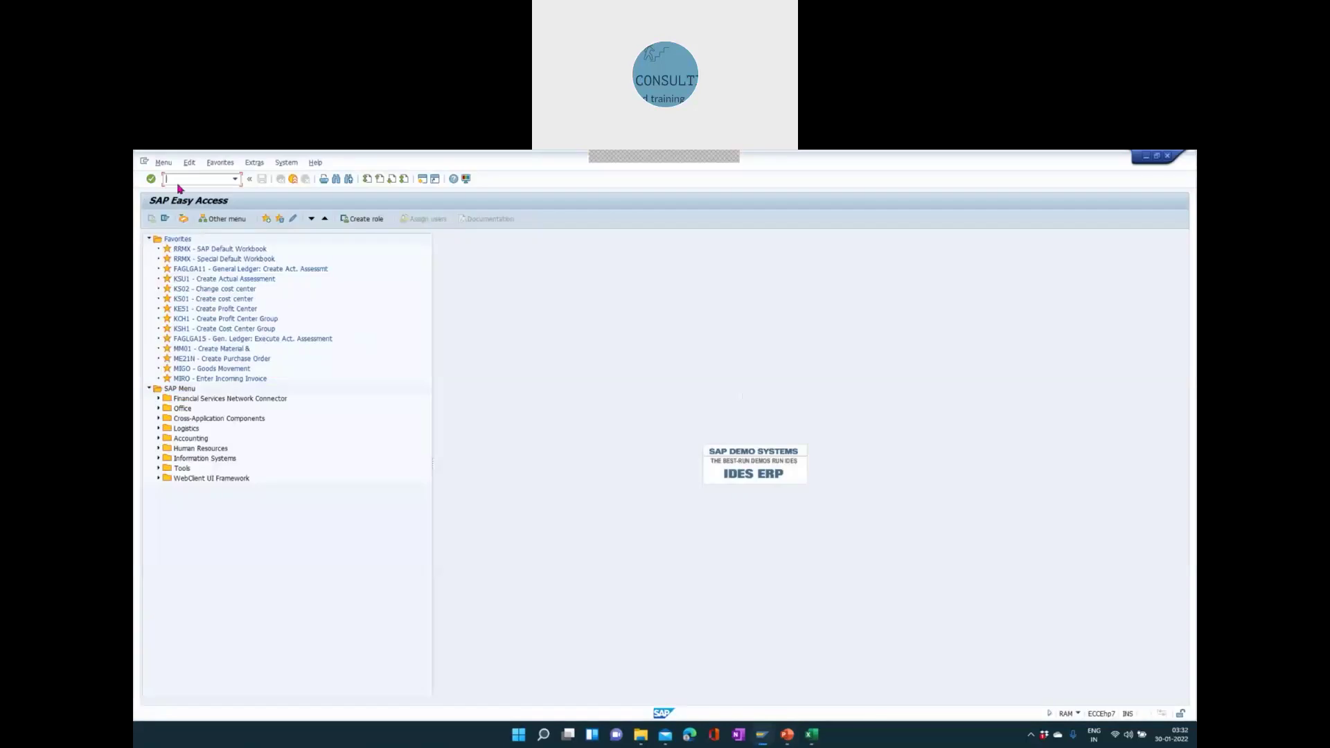
pyautogui.write('spro')
pyautogui.press('Return')
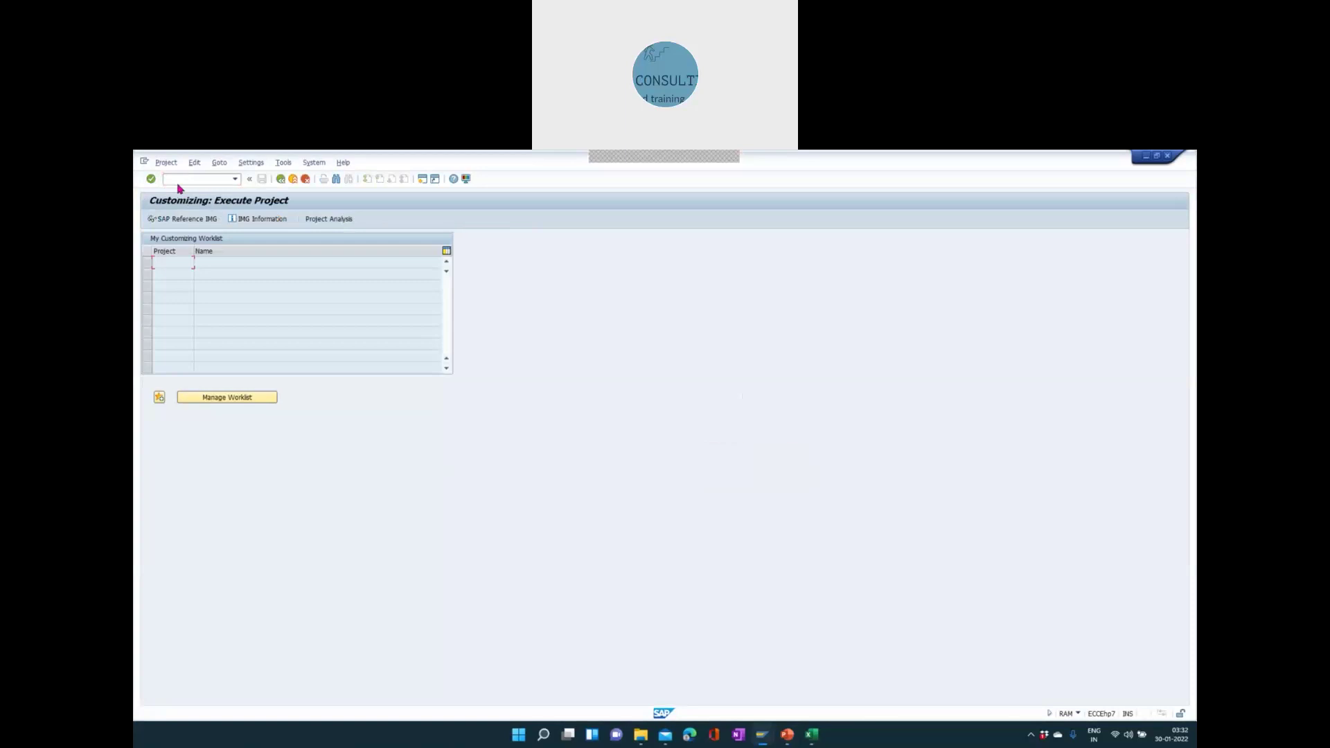
pyautogui.click(179, 222)
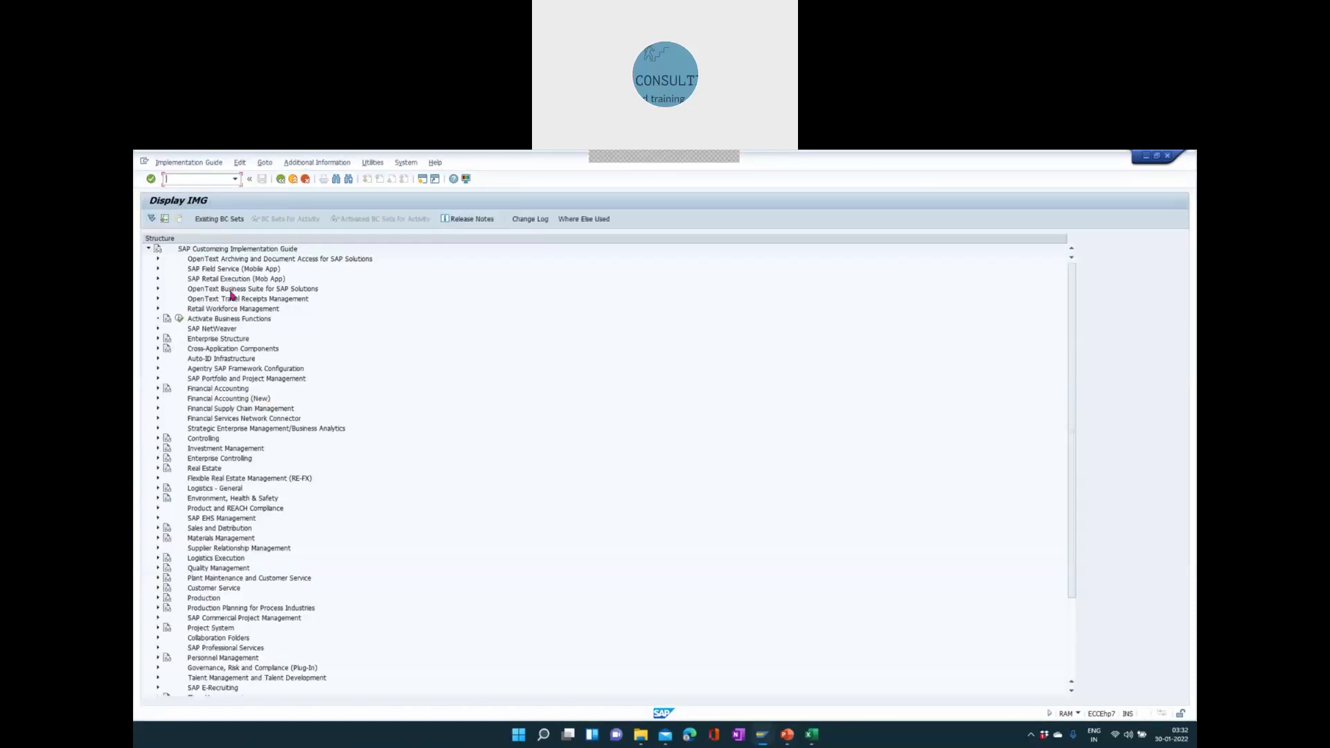
# - Expand Financial Accounting, Financial Accounting Global Settings and Fiscal Year, and execute Maintain Fiscal Year Variant (Maintain Shortened Fisc. Year)
pyautogui.click(158, 389)
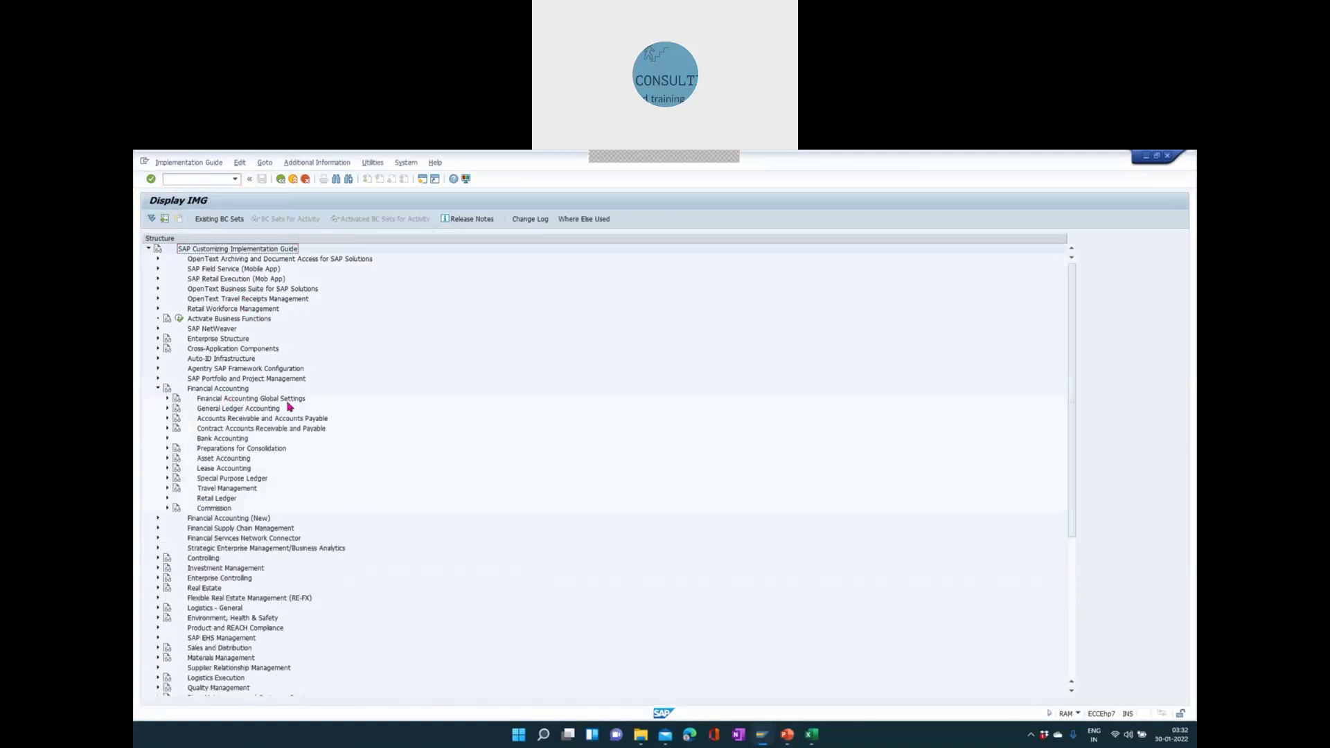
pyautogui.click(167, 399)
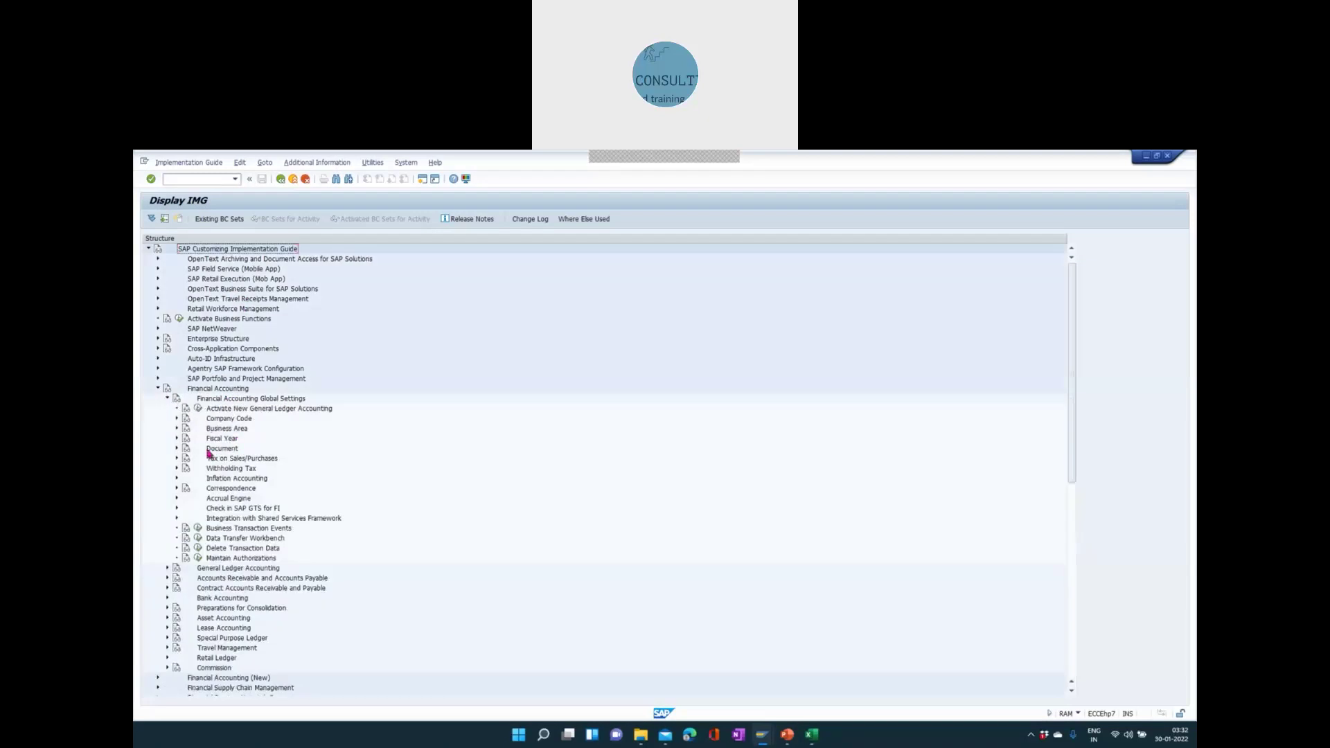
pyautogui.click(177, 440)
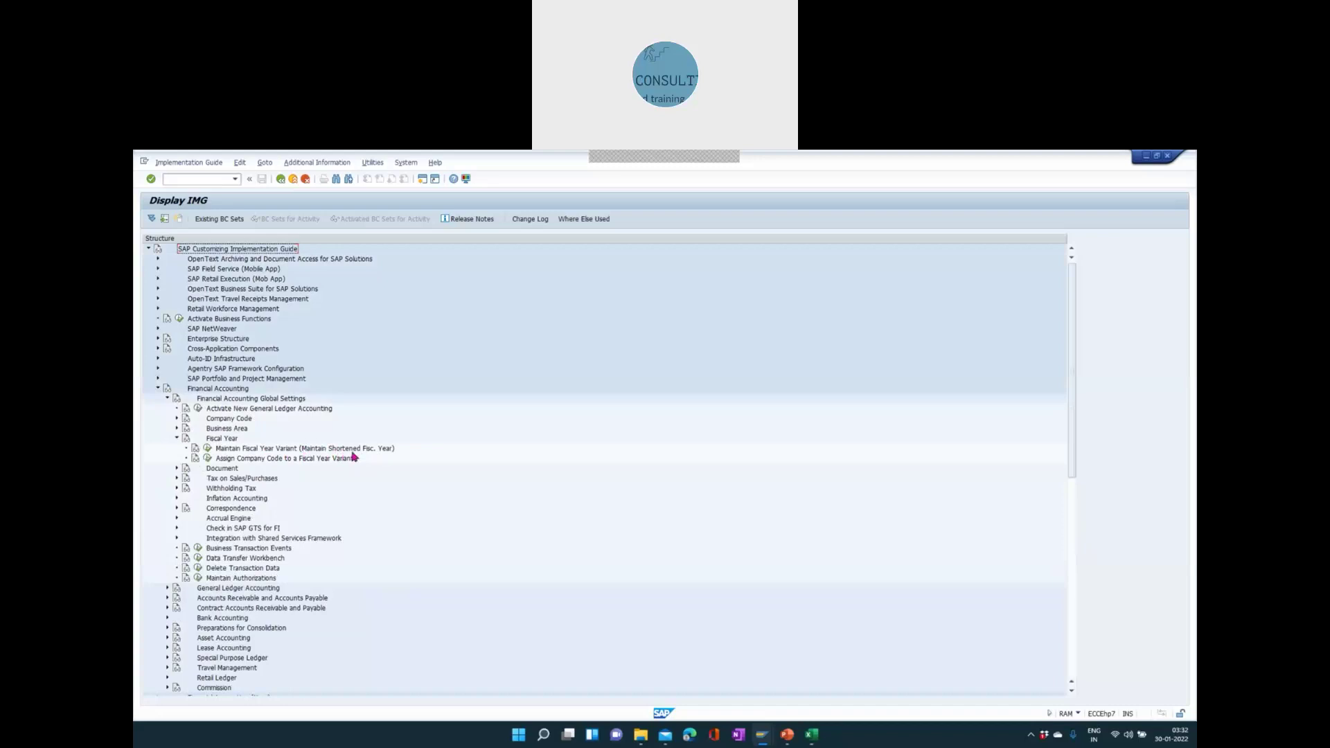
pyautogui.click(207, 449)
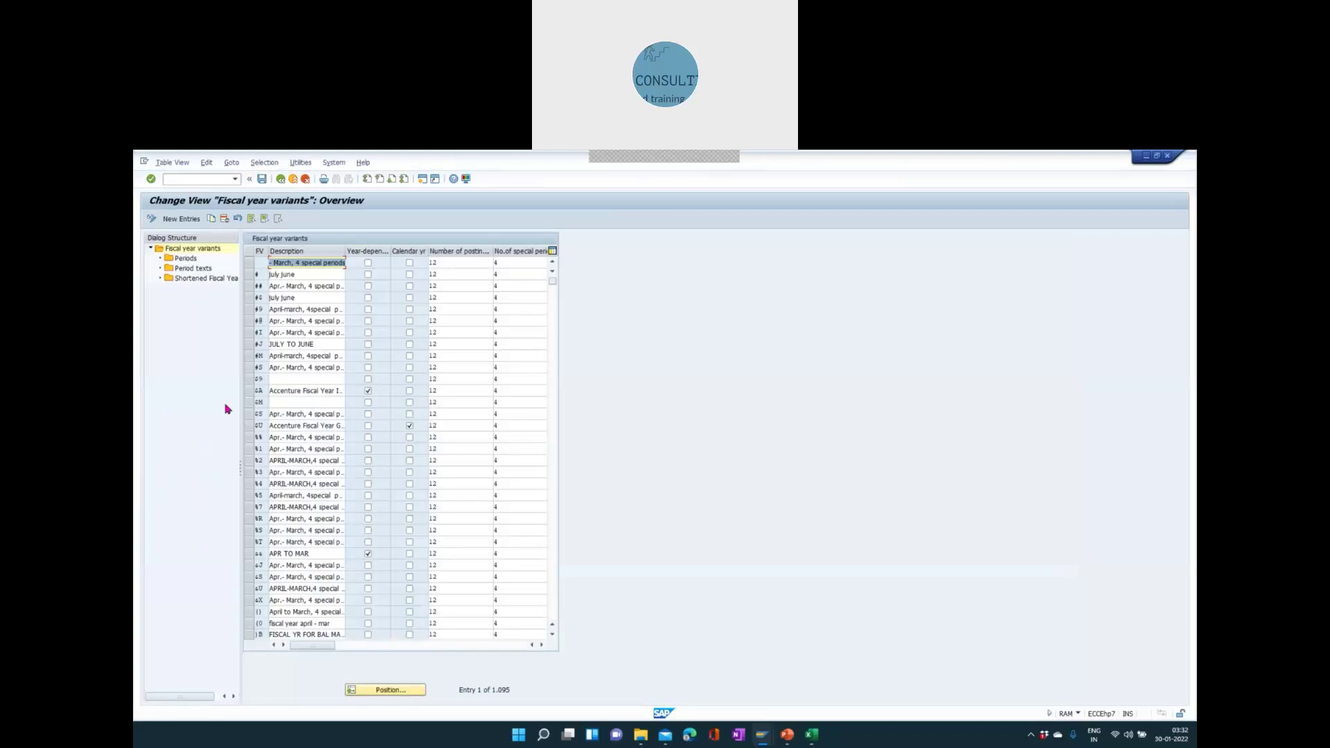
# - Try to copy fiscal year variant K4 under the key V3, and cancel the copy
pyautogui.click(381, 689)
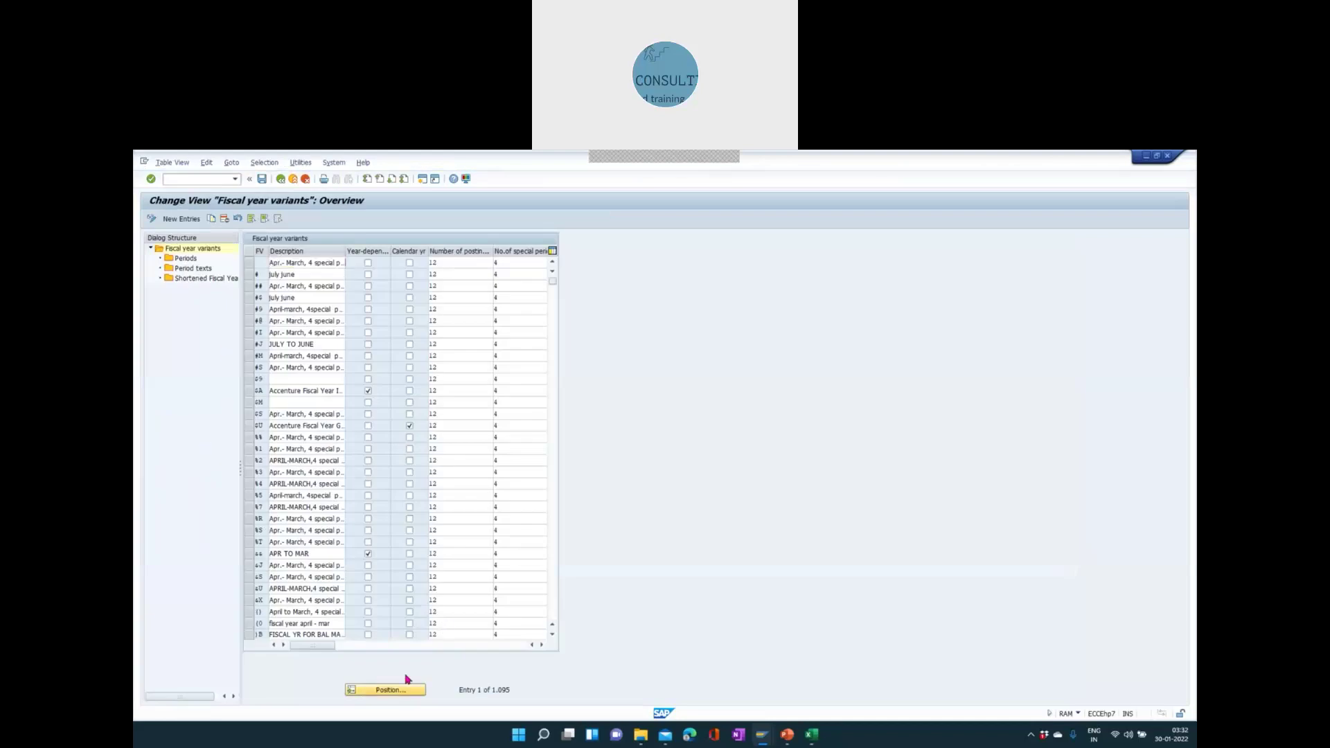
pyautogui.write('N')
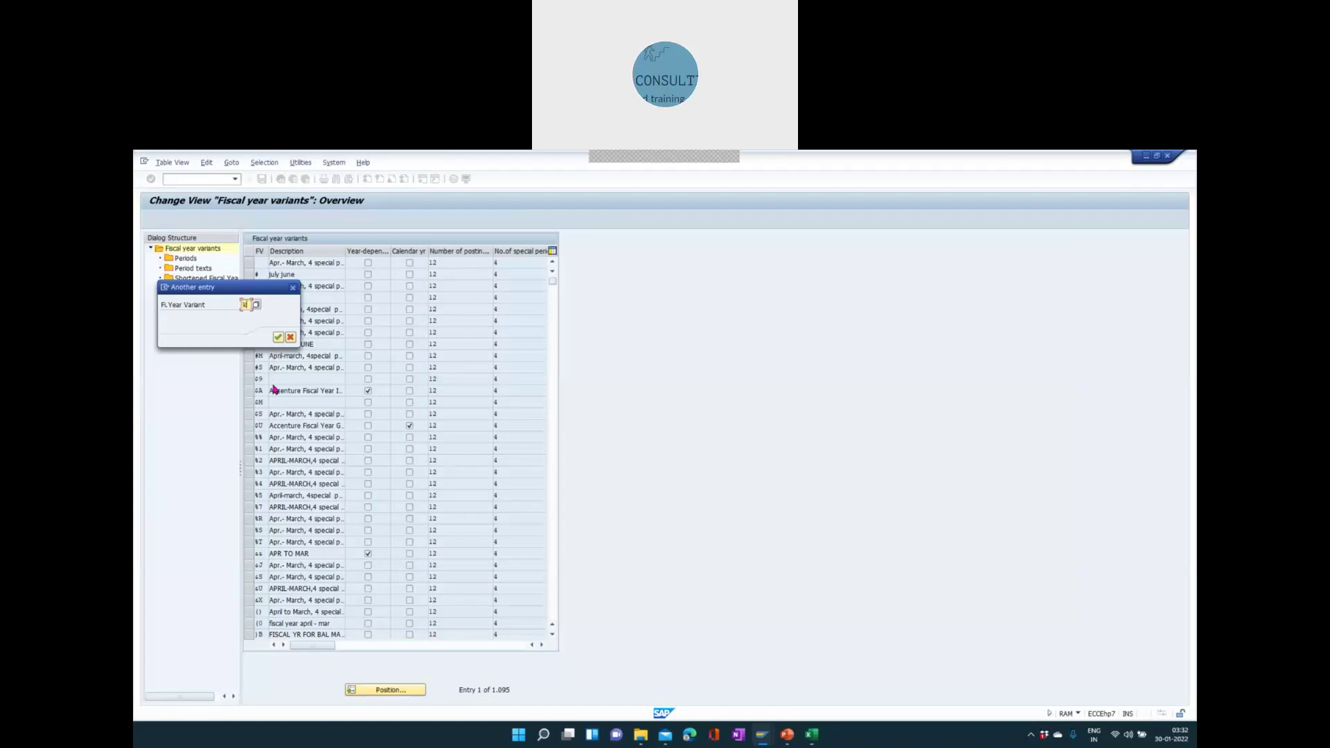
pyautogui.write('4')
pyautogui.press('Return')
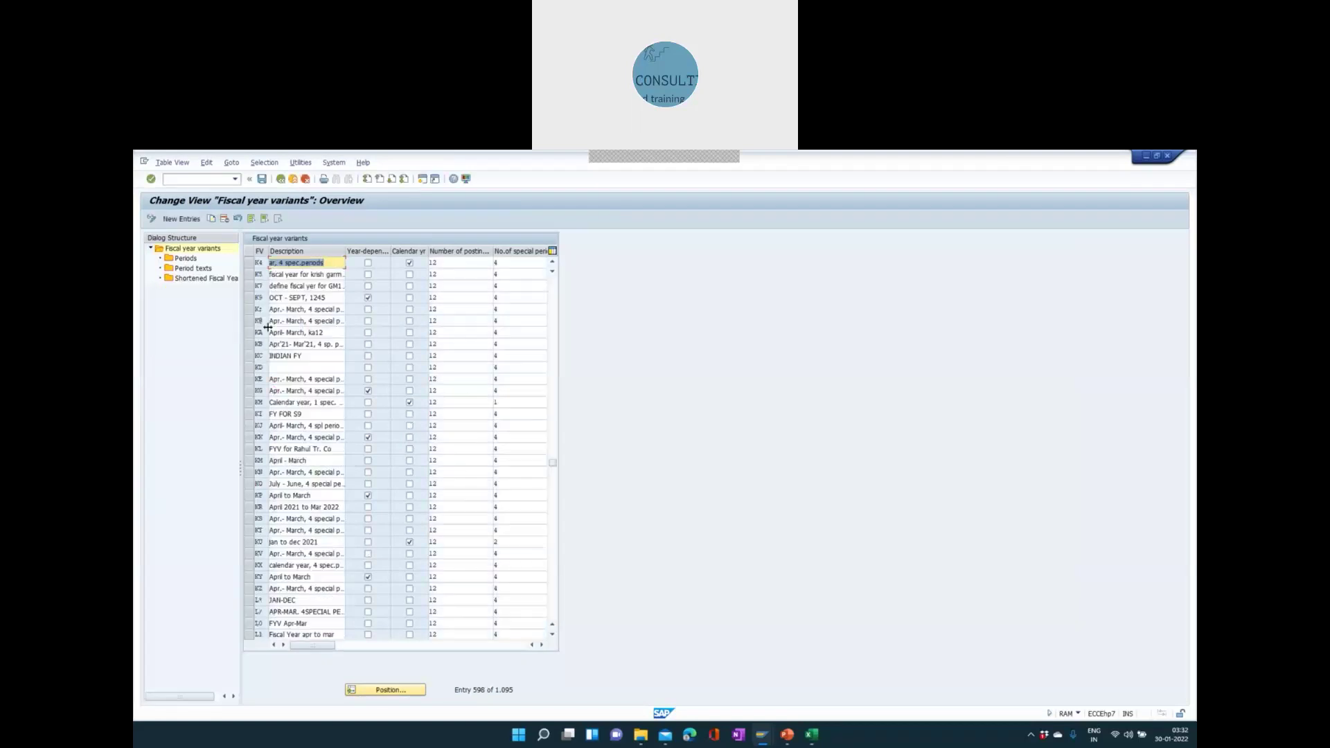
pyautogui.click(252, 266)
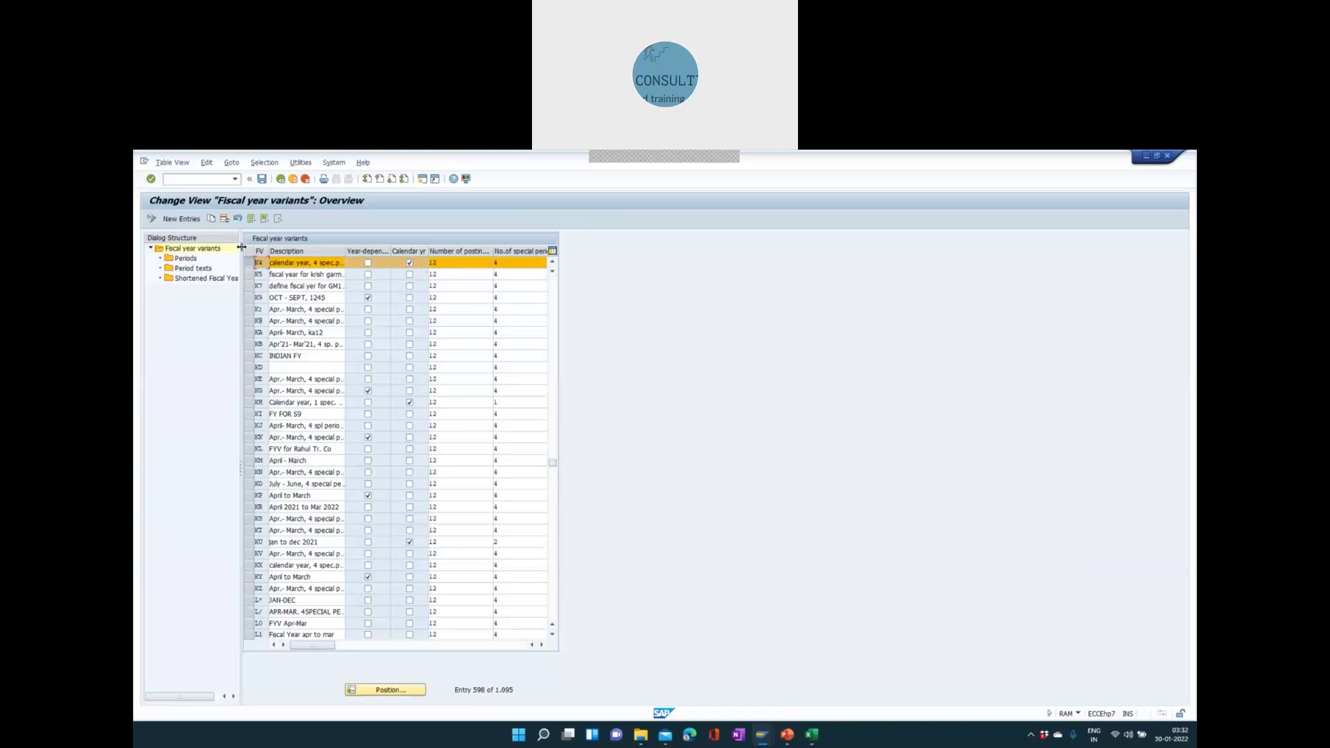
pyautogui.click(211, 219)
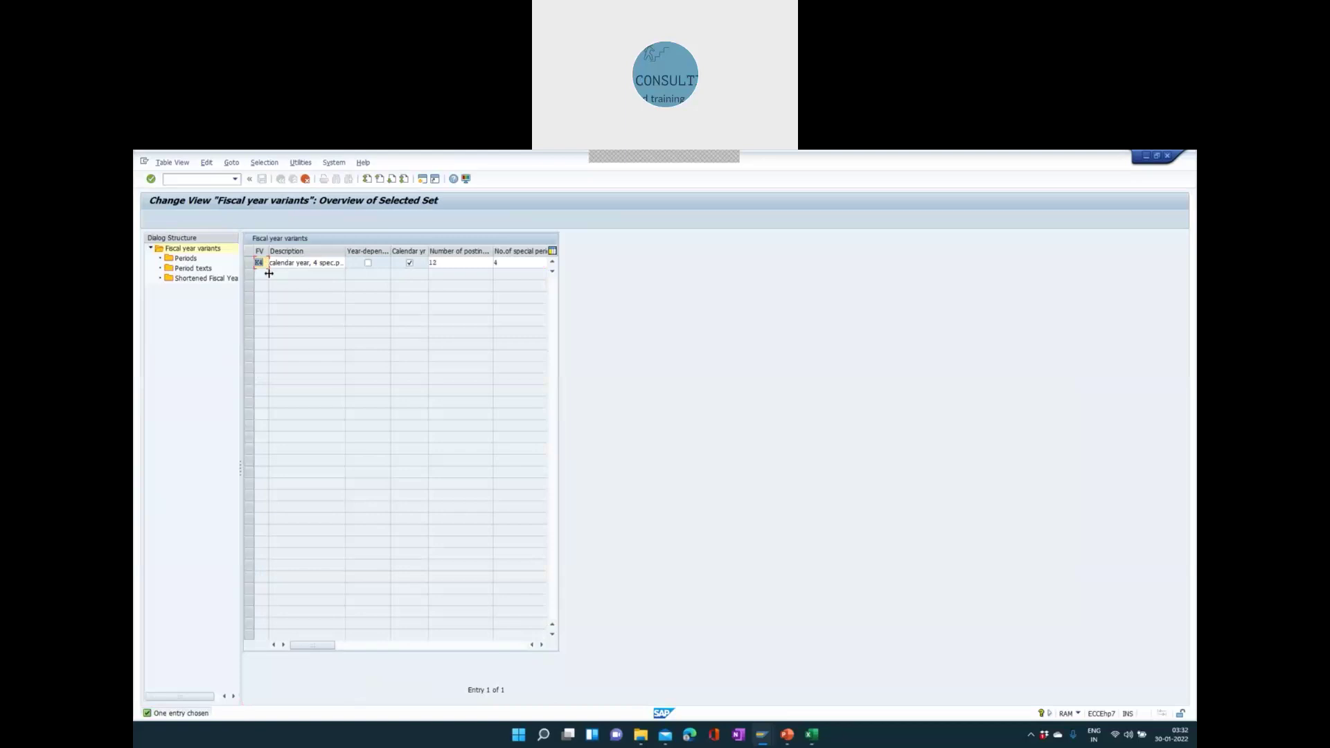
pyautogui.write('V3')
pyautogui.click(150, 179)
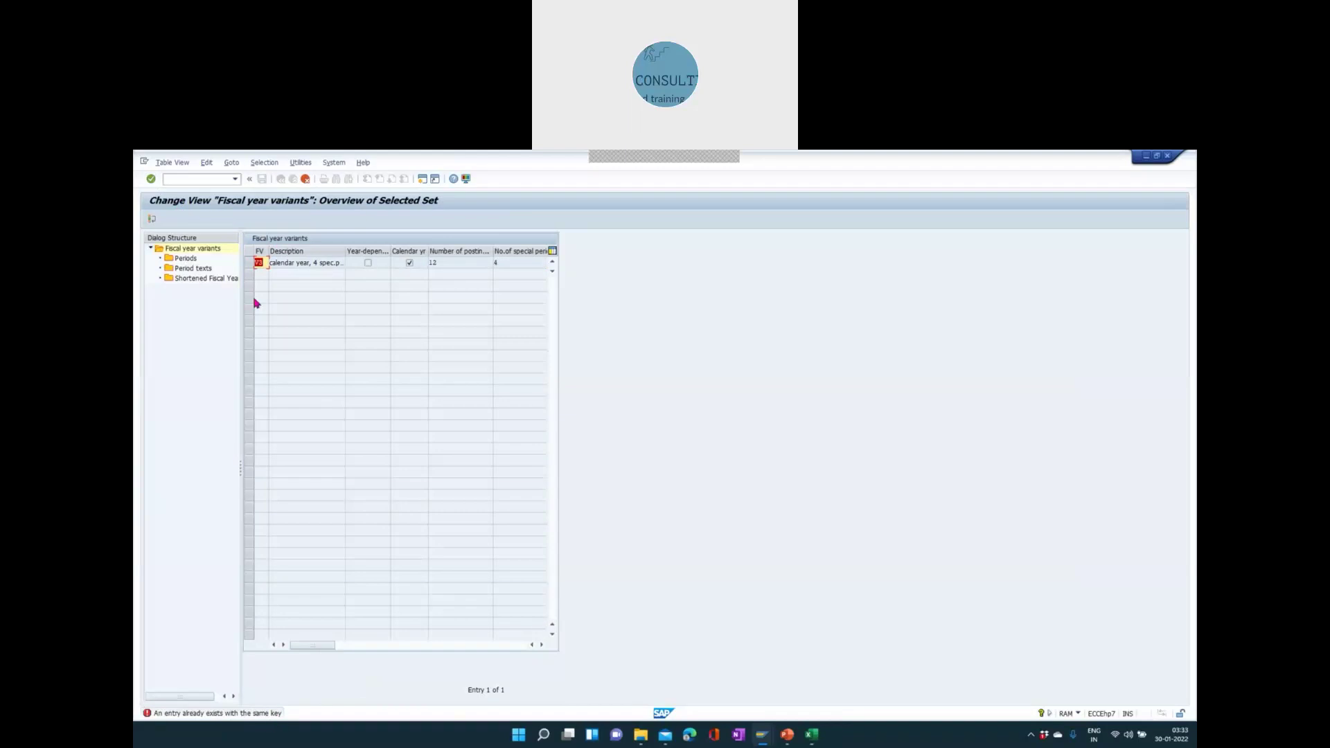
pyautogui.click(306, 179)
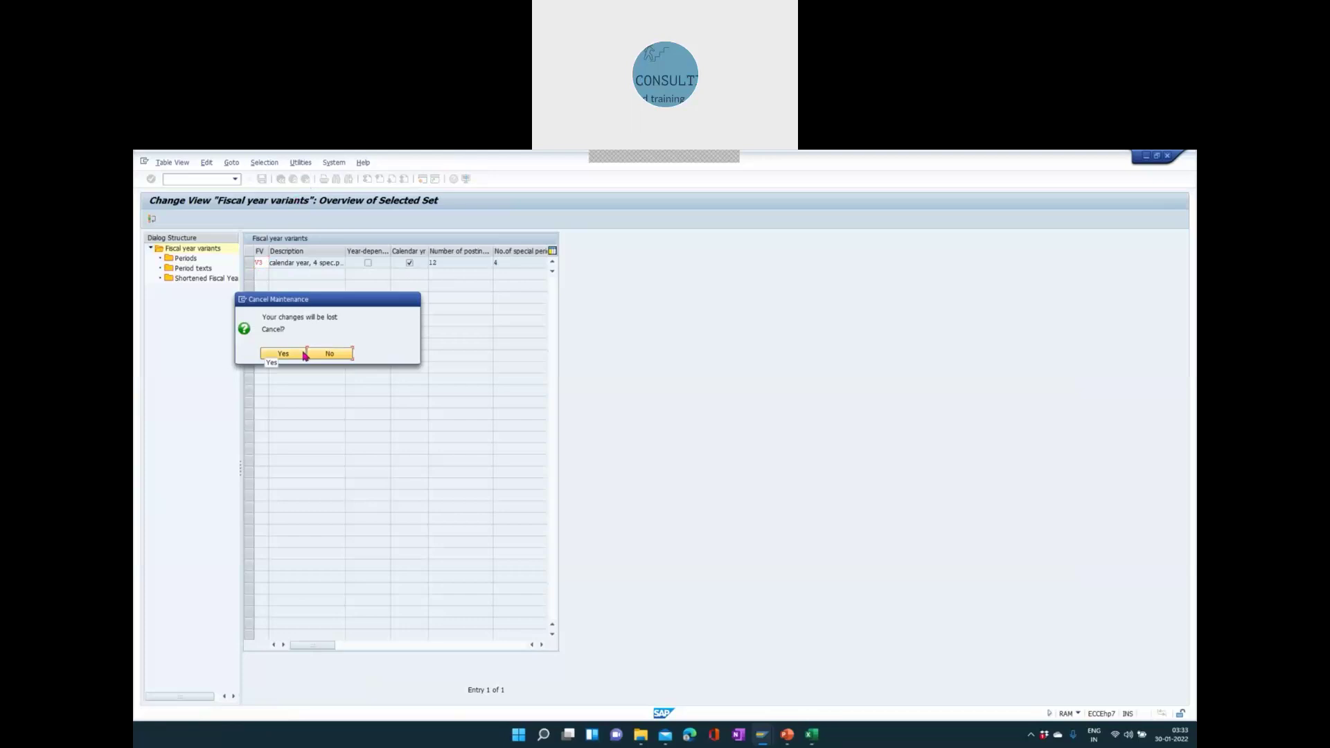
pyautogui.click(304, 354)
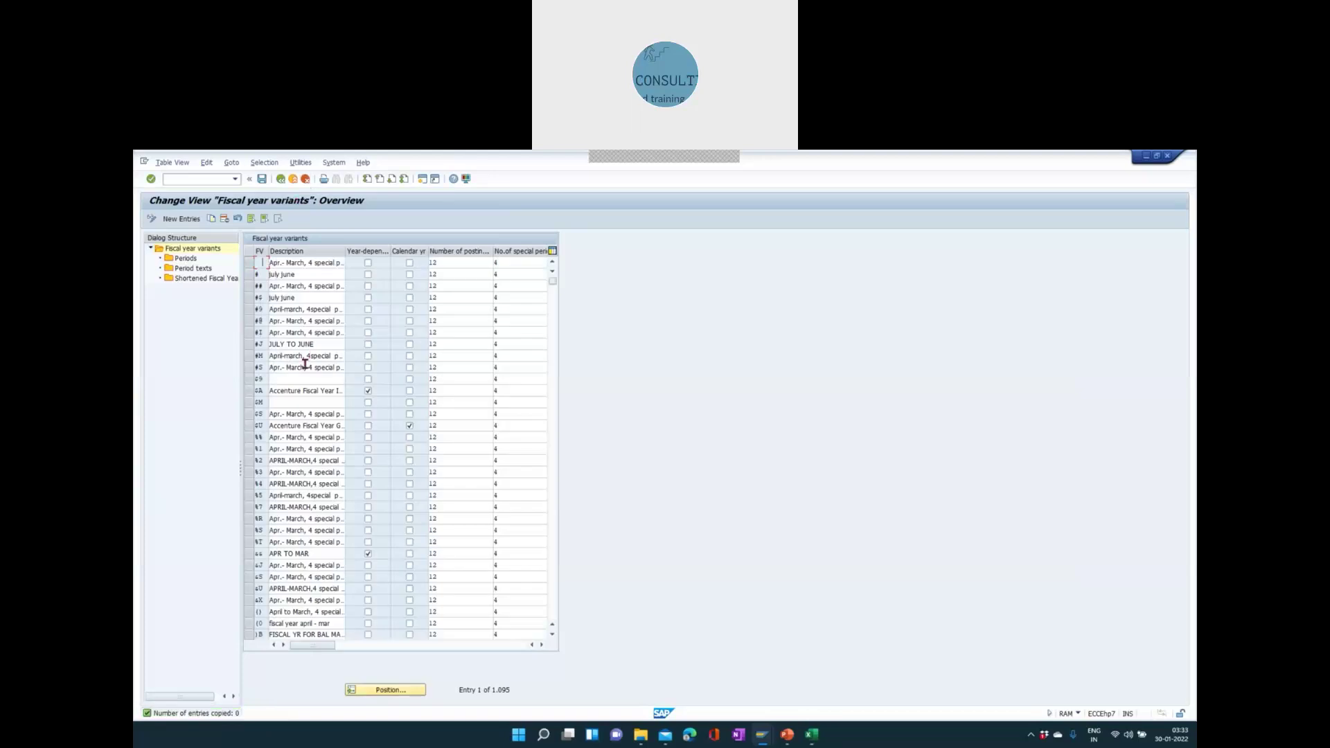
# - Exit the fiscal year variants overview without saving the copied data, returning to the IMG
pyautogui.press('F3')
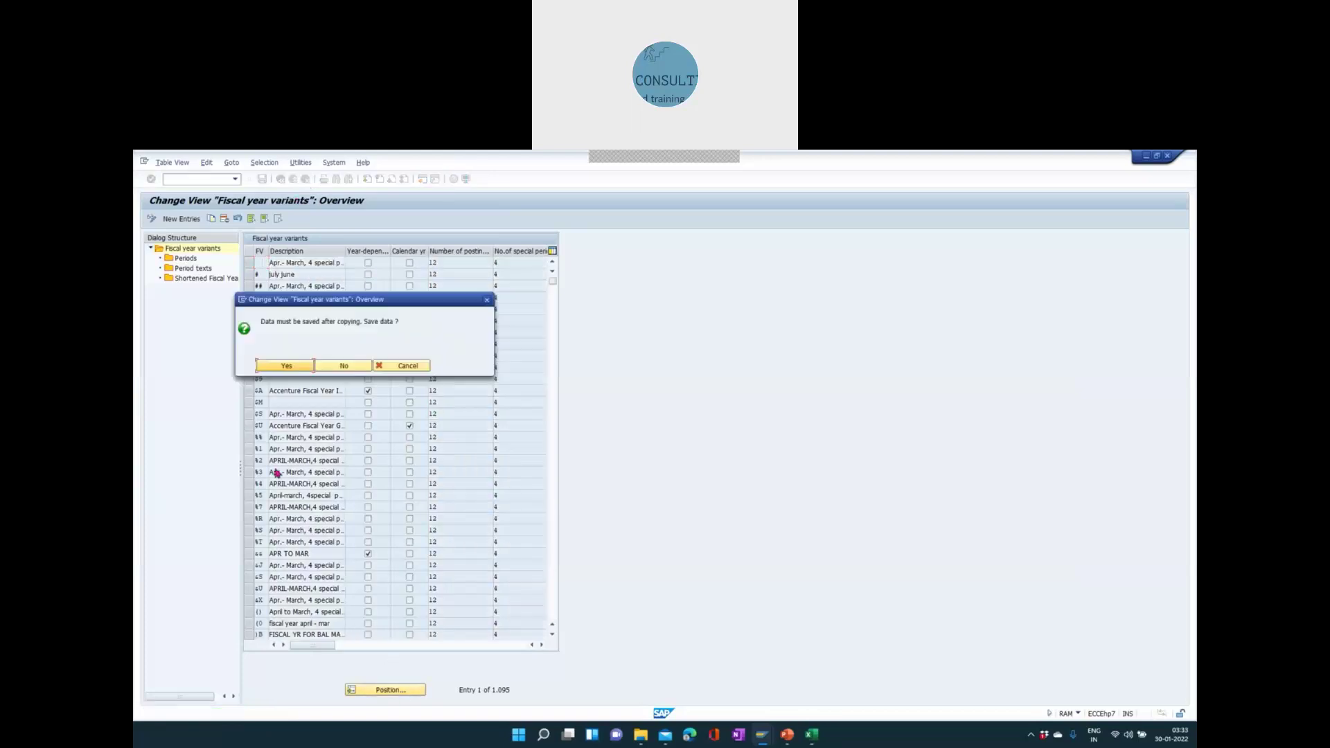
pyautogui.click(340, 367)
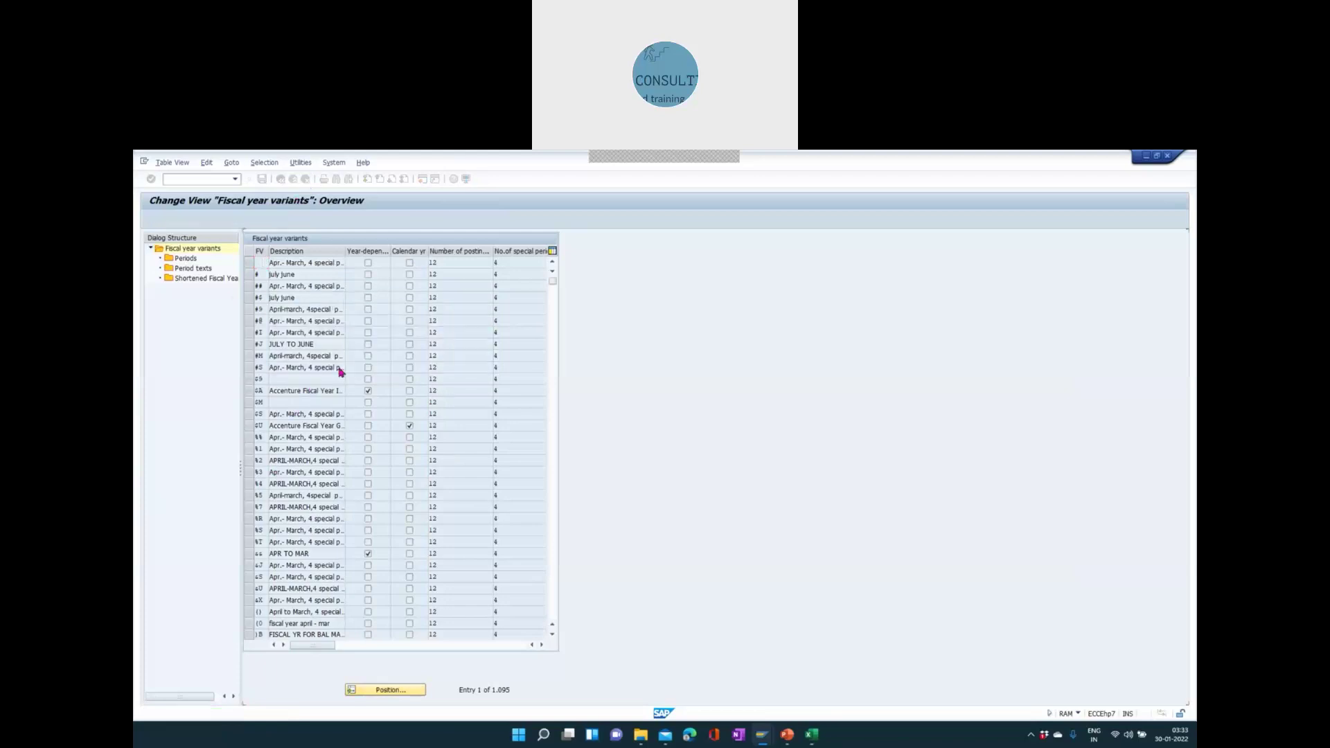
pyautogui.click(248, 265)
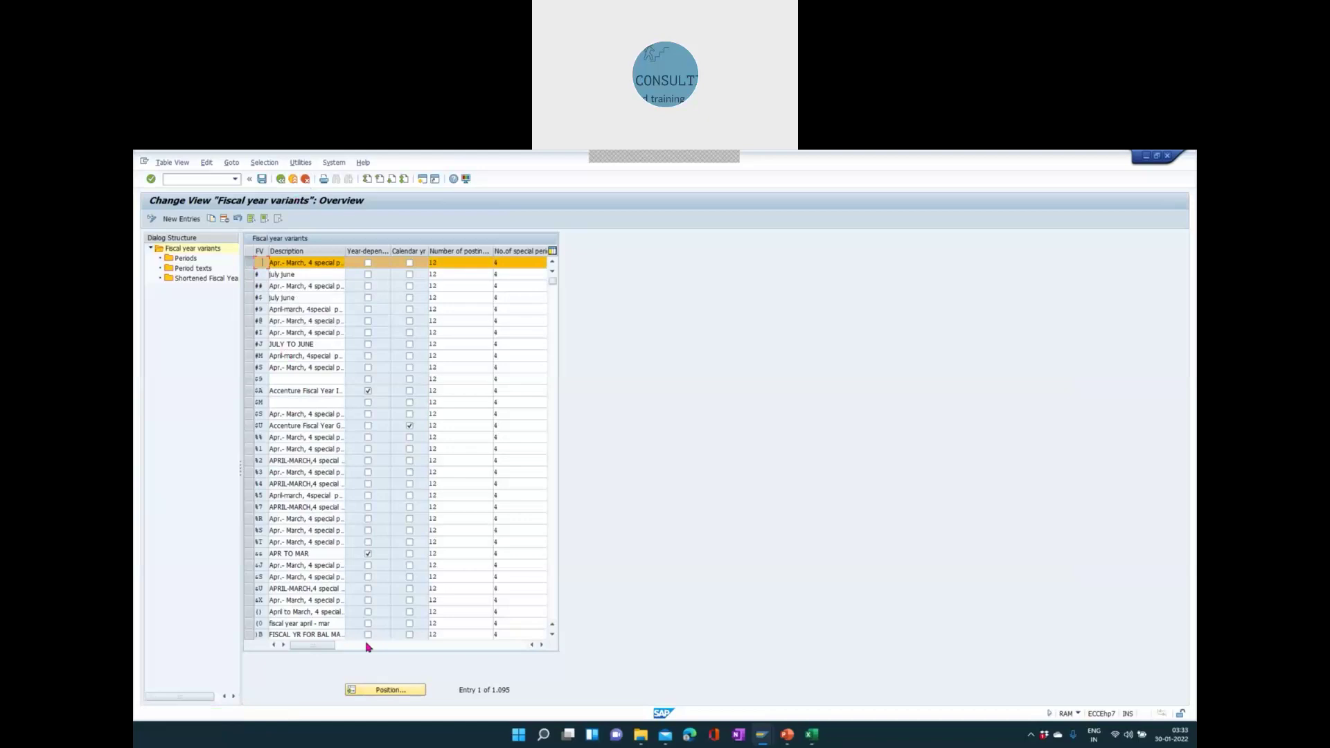
pyautogui.click(390, 690)
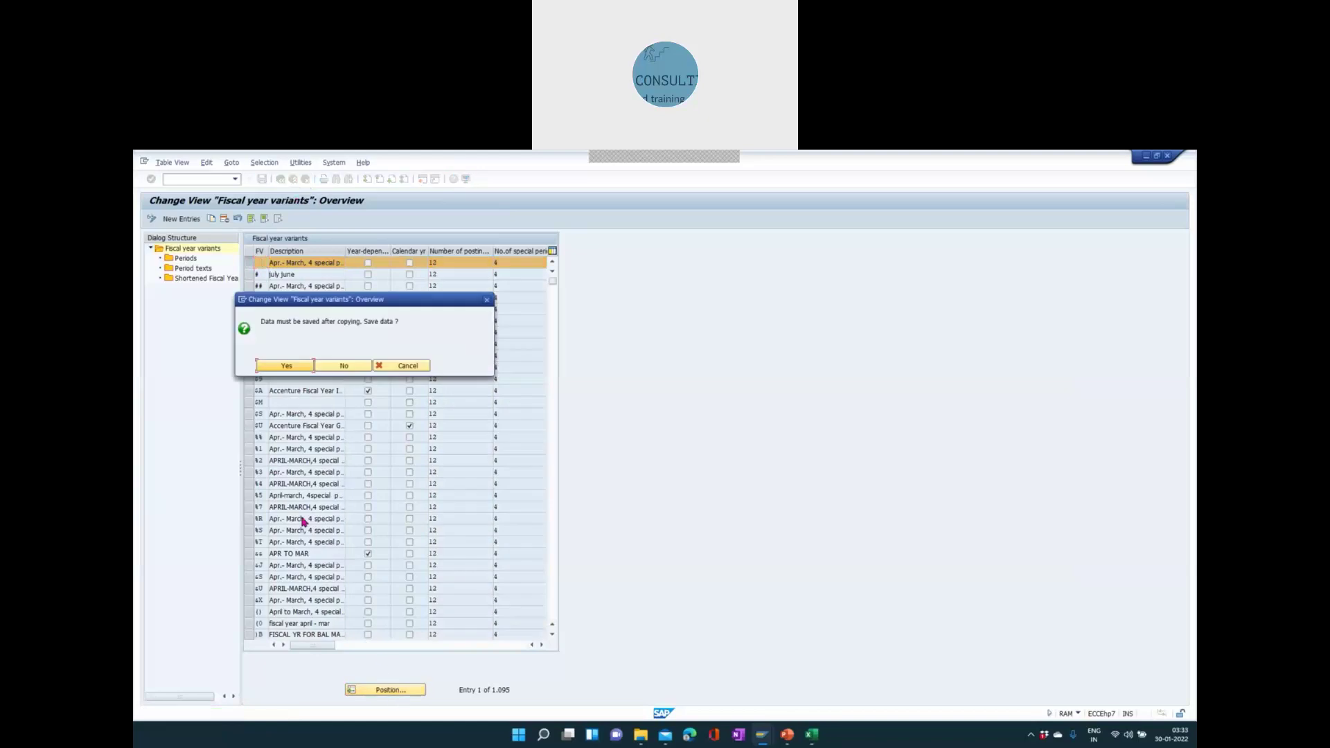
pyautogui.click(352, 367)
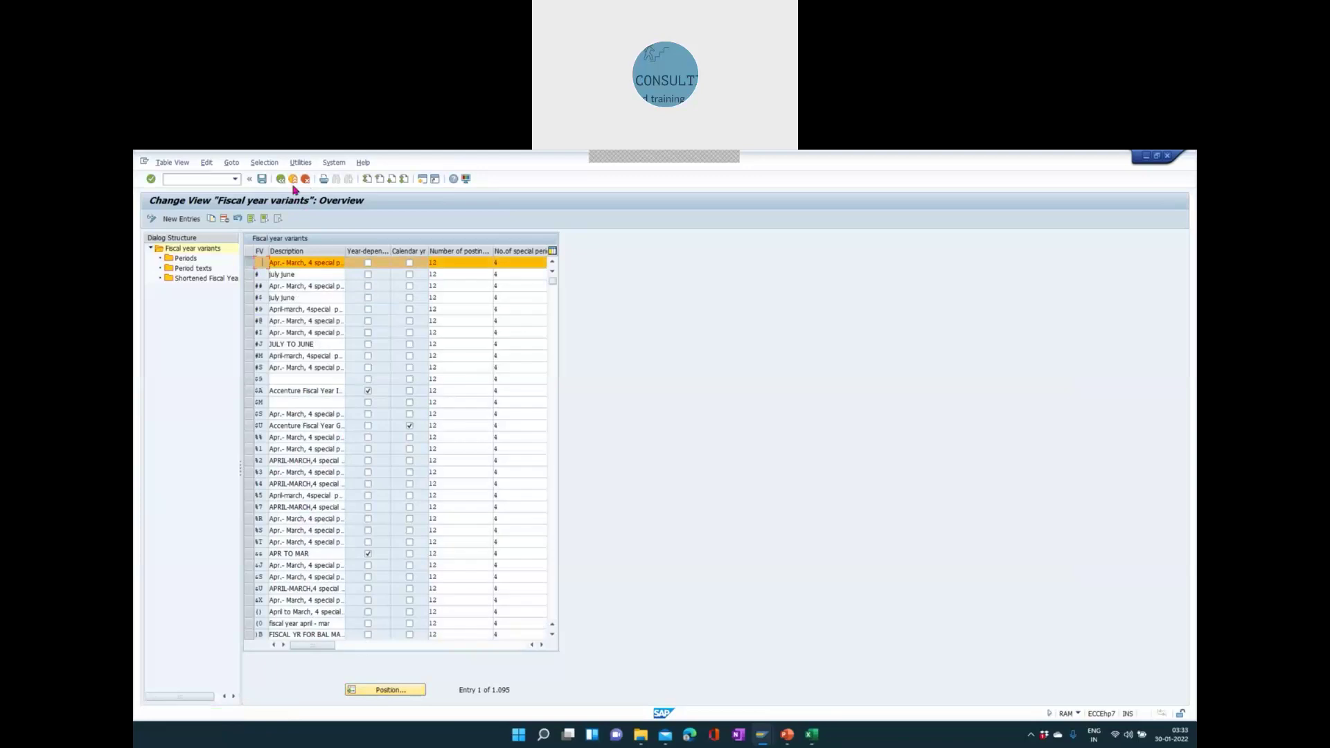
pyautogui.click(293, 179)
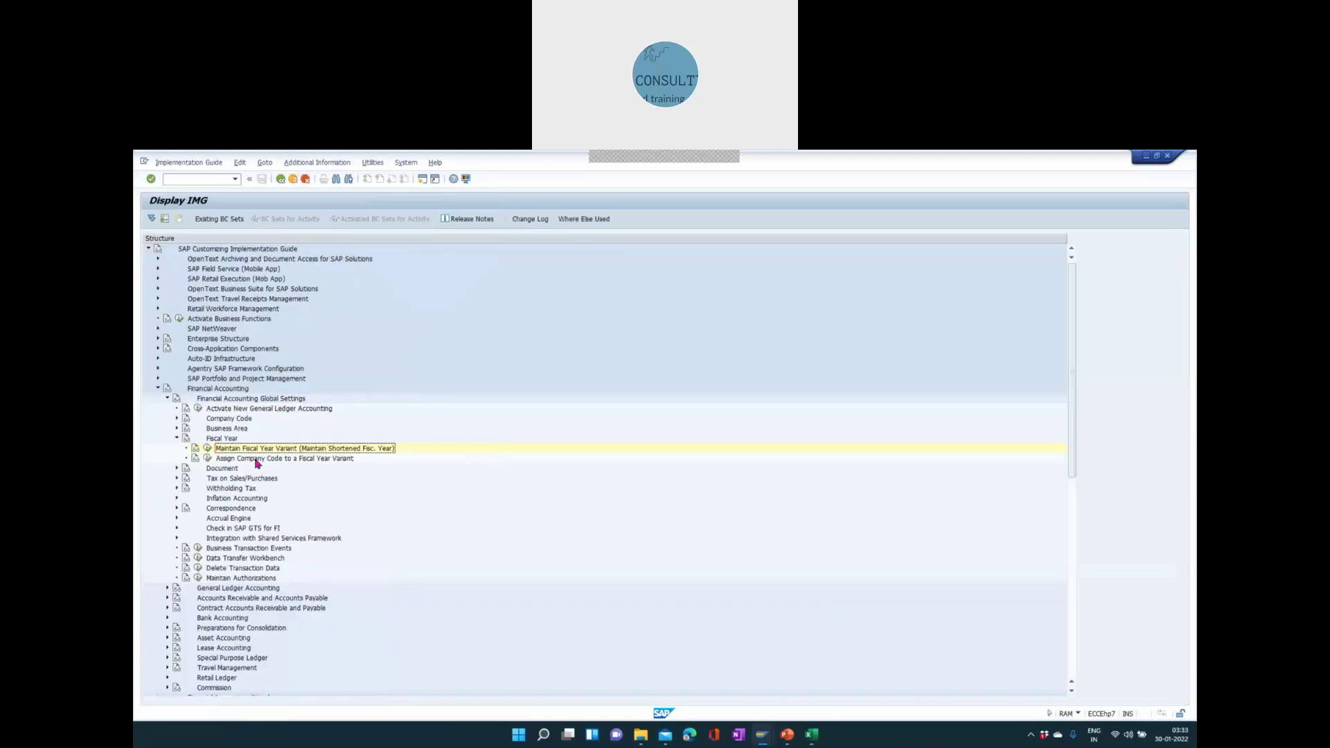
# - Execute Maintain Fiscal Year Variant (Maintain Shortened Fisc. Year) again, locate variant V3 in the list and select its row
pyautogui.click(207, 448)
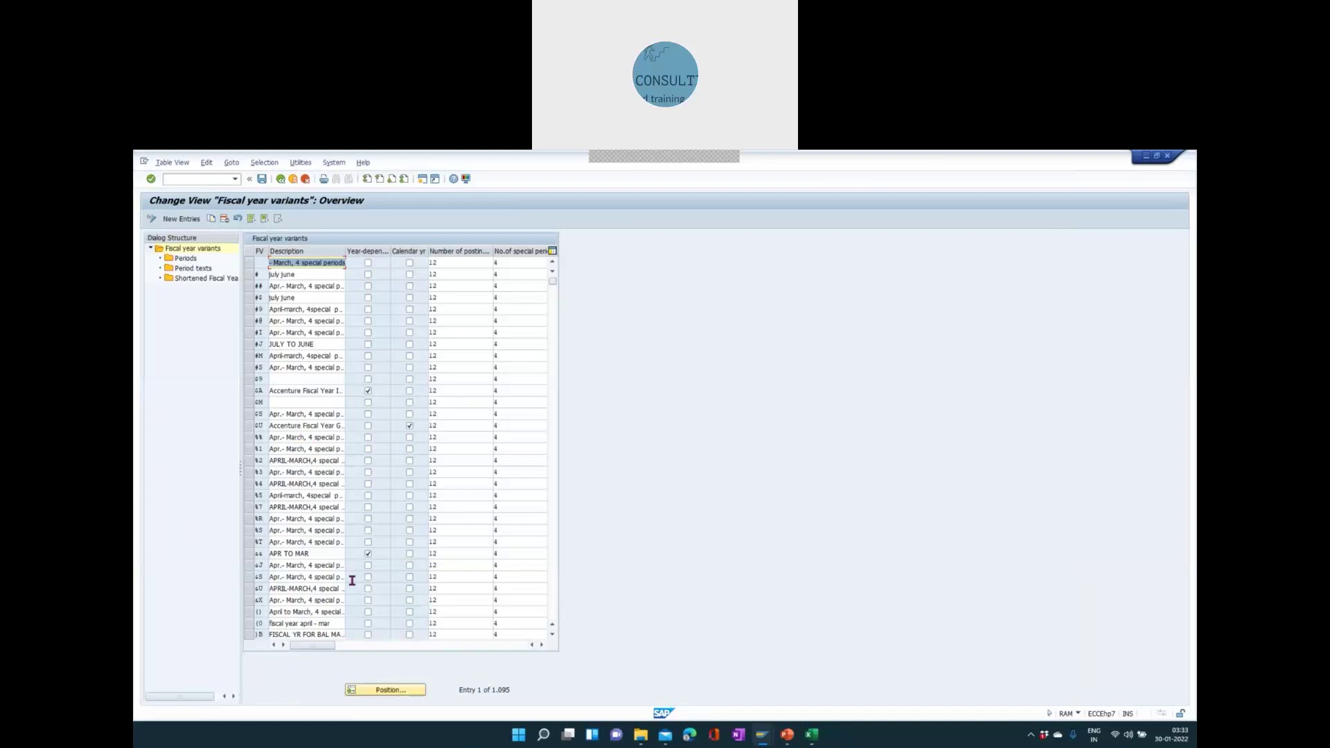
pyautogui.click(385, 690)
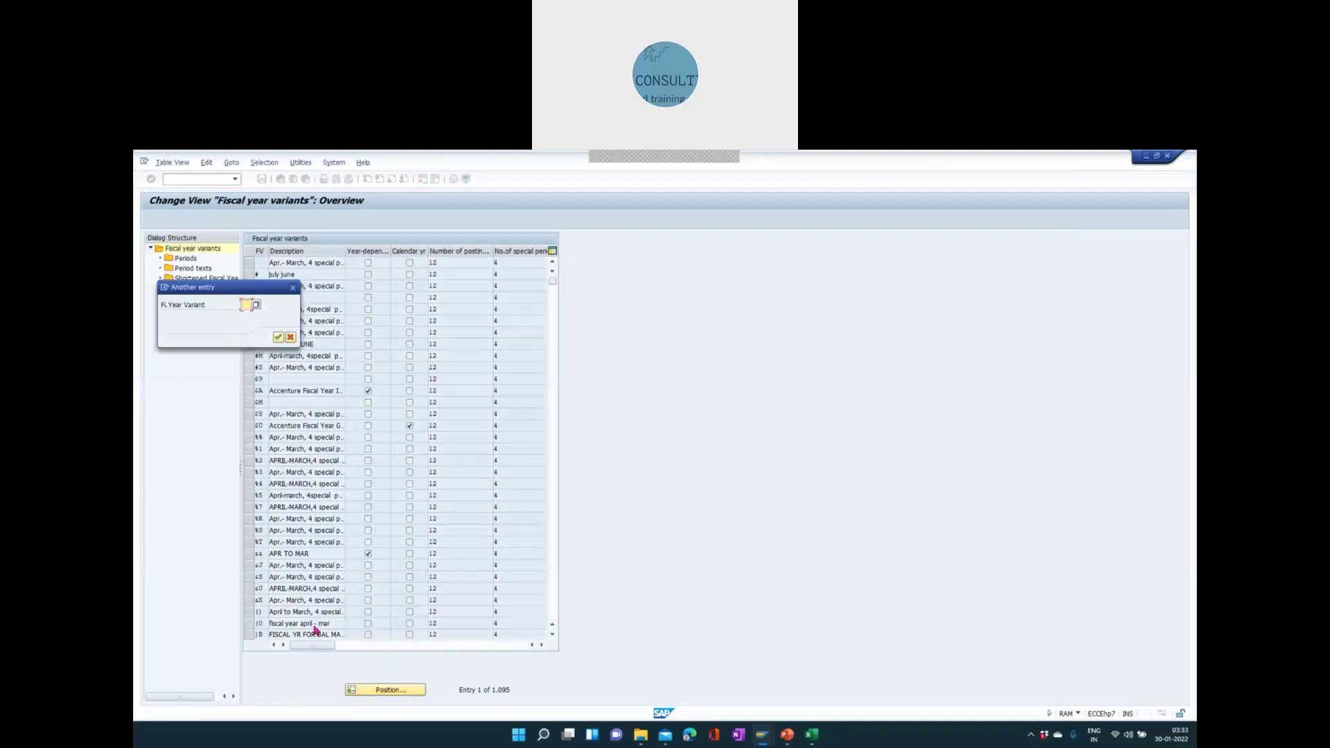
pyautogui.write('V3')
pyautogui.click(278, 336)
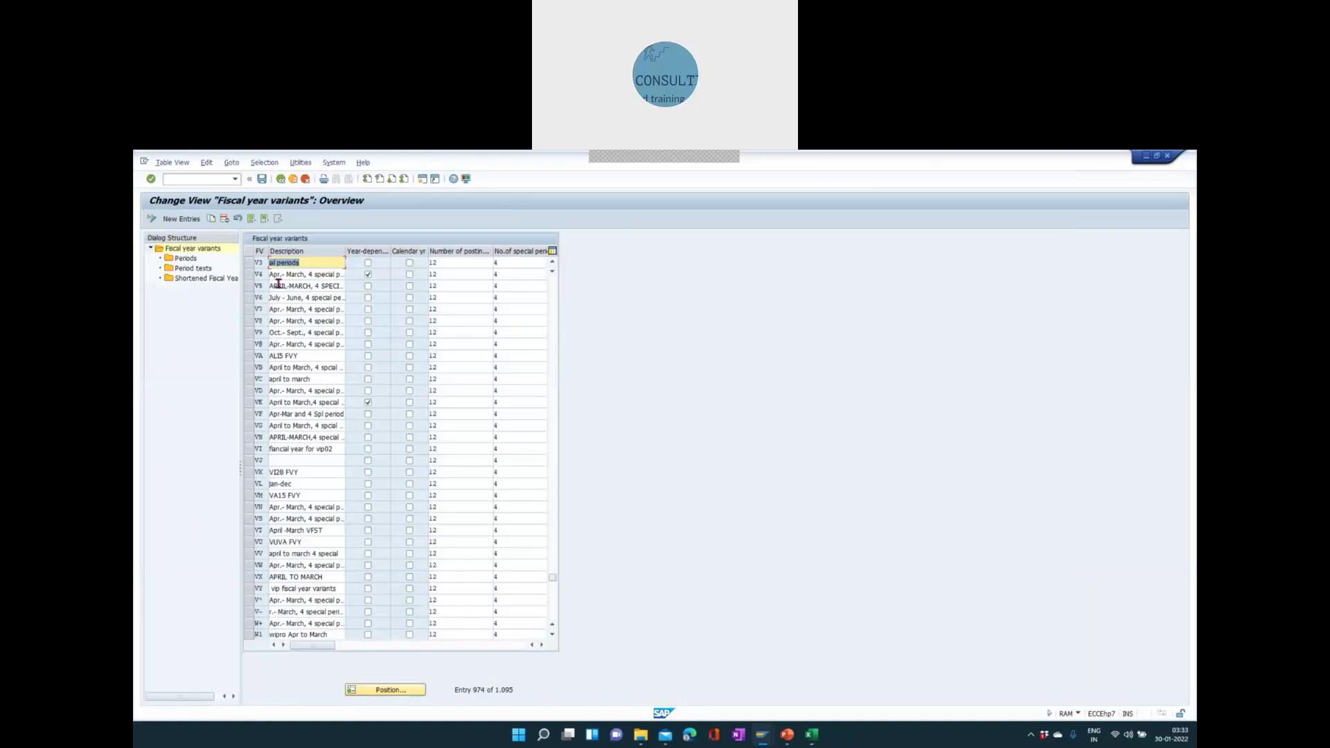
pyautogui.click(249, 265)
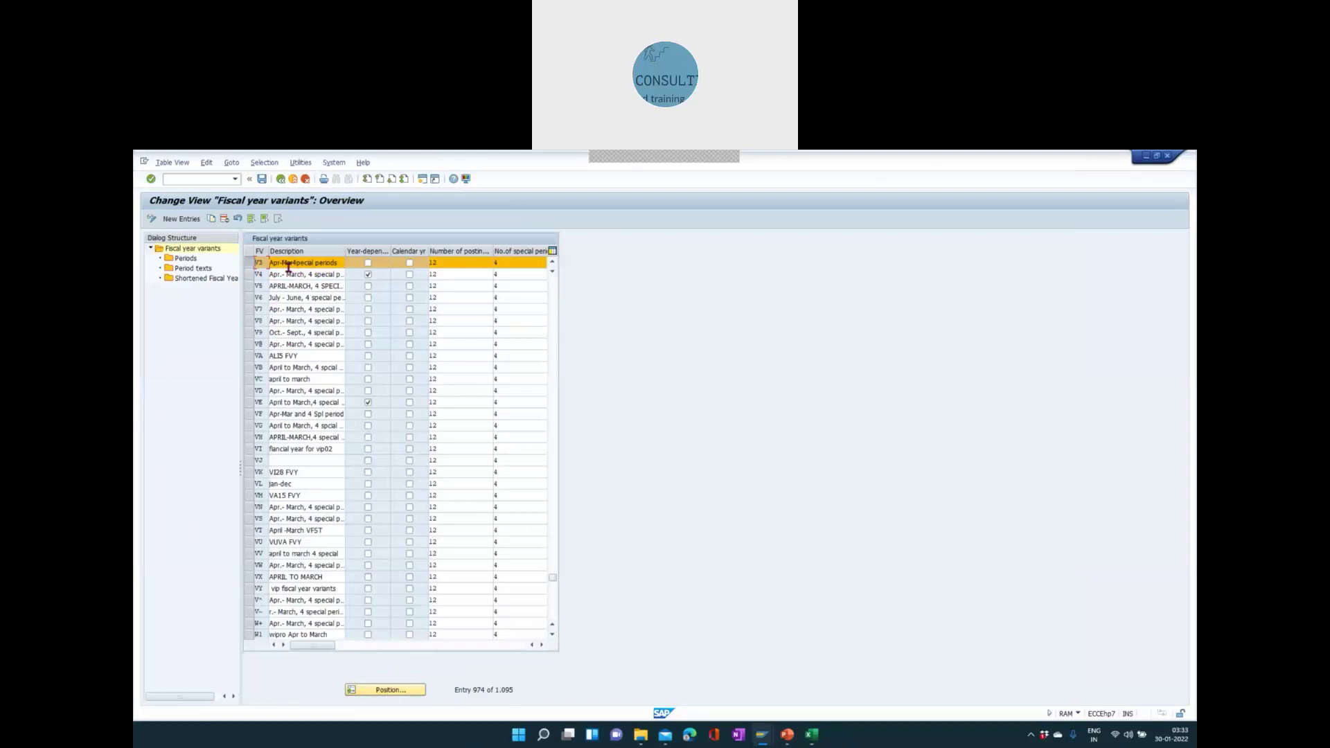
# - Switch to the Excel sheet and compare the April–March months under V4 with the January–December months under K4
pyautogui.click(813, 736)
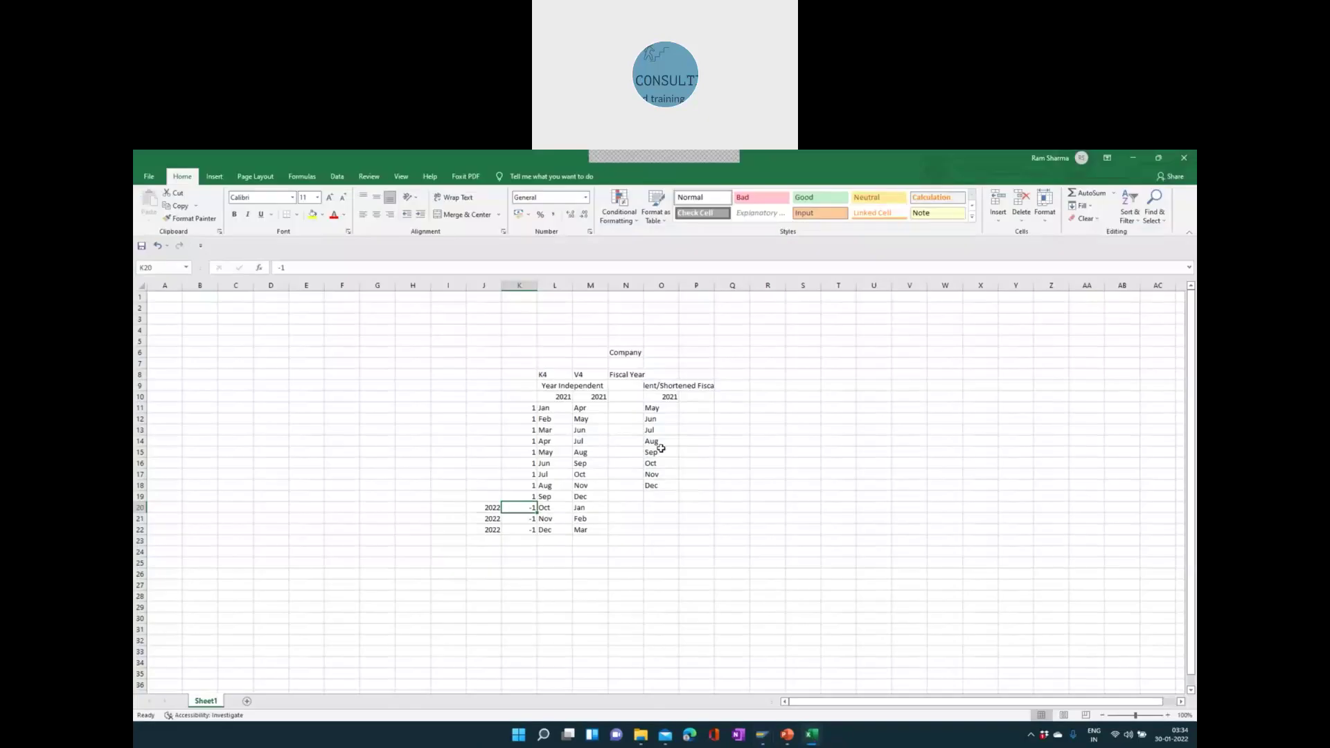
pyautogui.click(590, 408)
pyautogui.moveTo(591, 408); pyautogui.dragTo(588, 528)
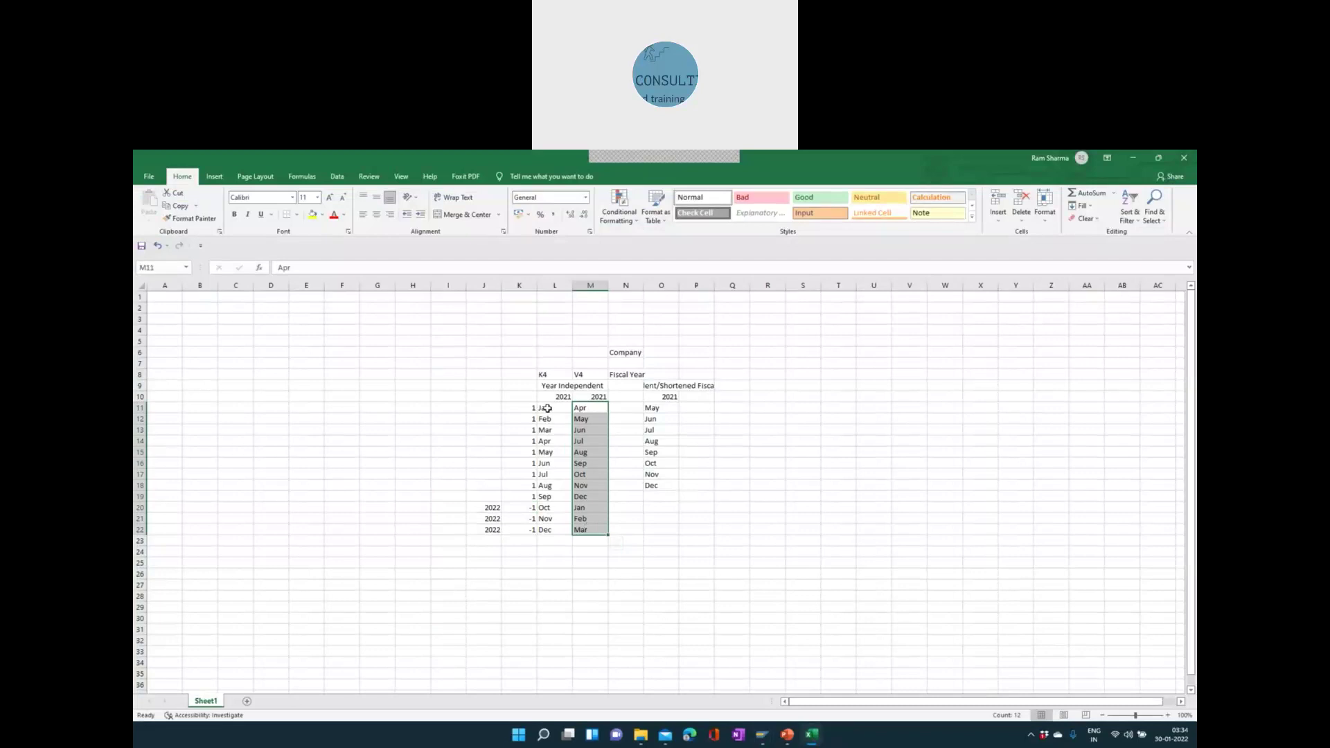
pyautogui.moveTo(548, 408); pyautogui.dragTo(548, 531)
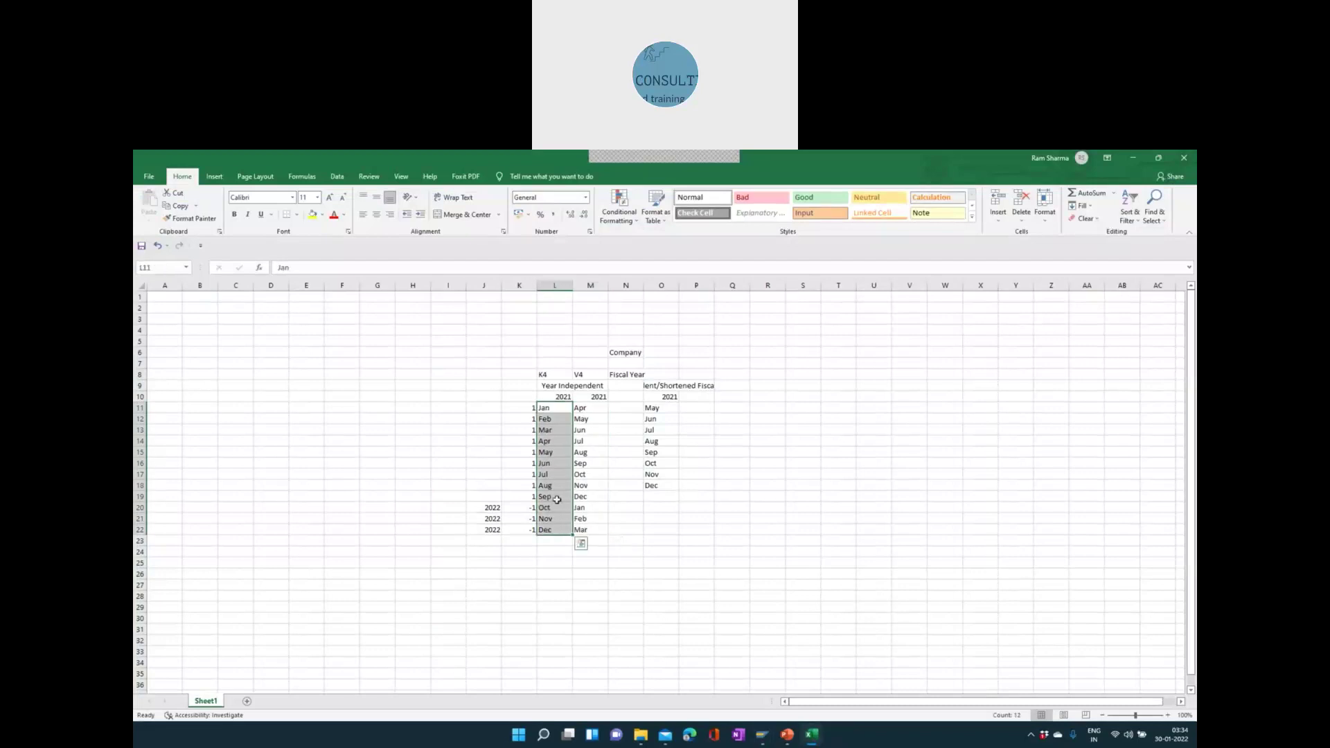
# - Change the K4 heading in cell L8 to K4/m5 and point out the V4 heading and its last month
pyautogui.click(550, 376)
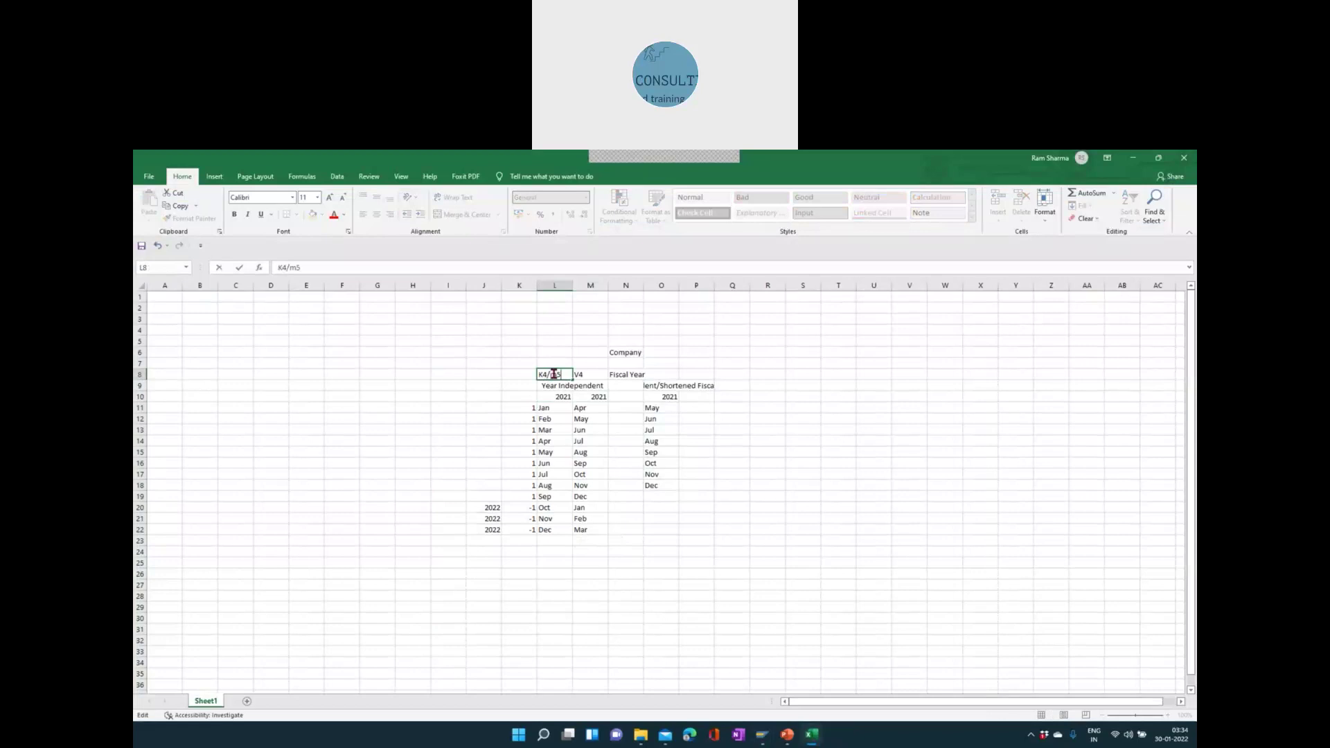
pyautogui.press('Return')
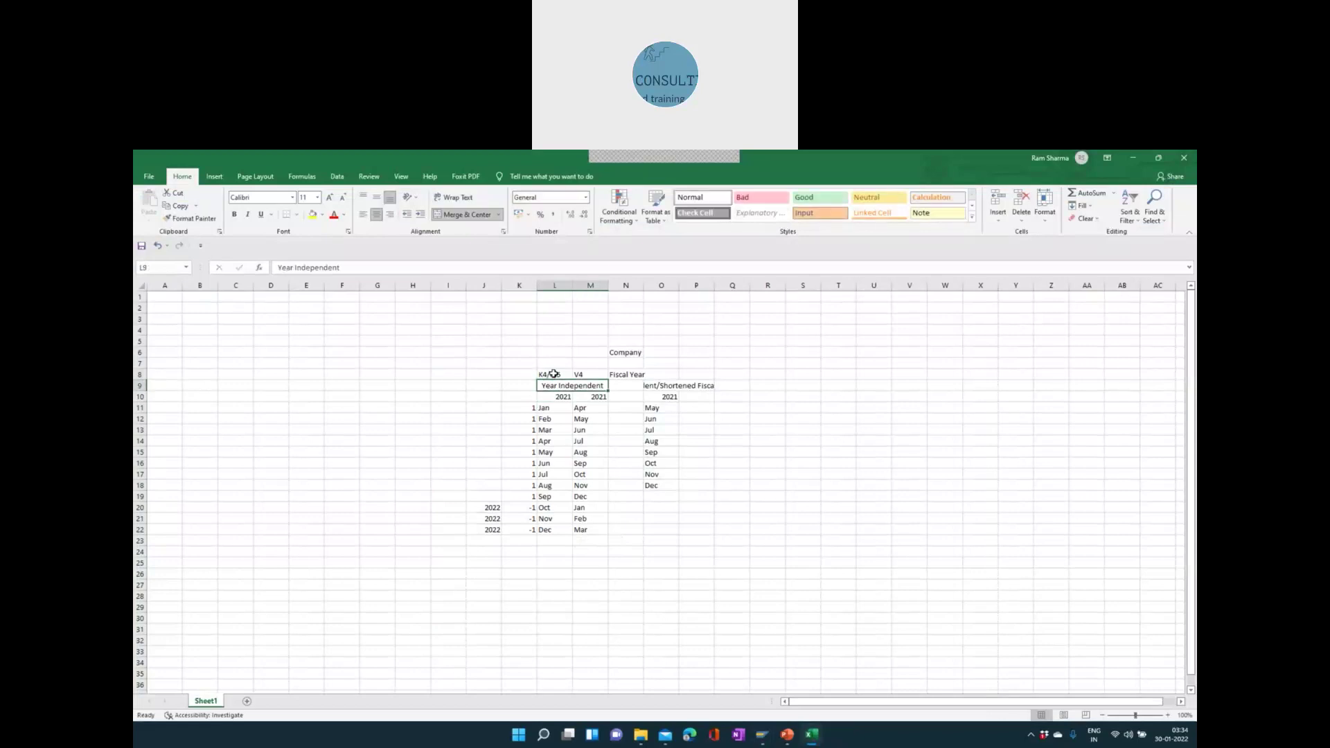
pyautogui.click(553, 374)
pyautogui.click(590, 378)
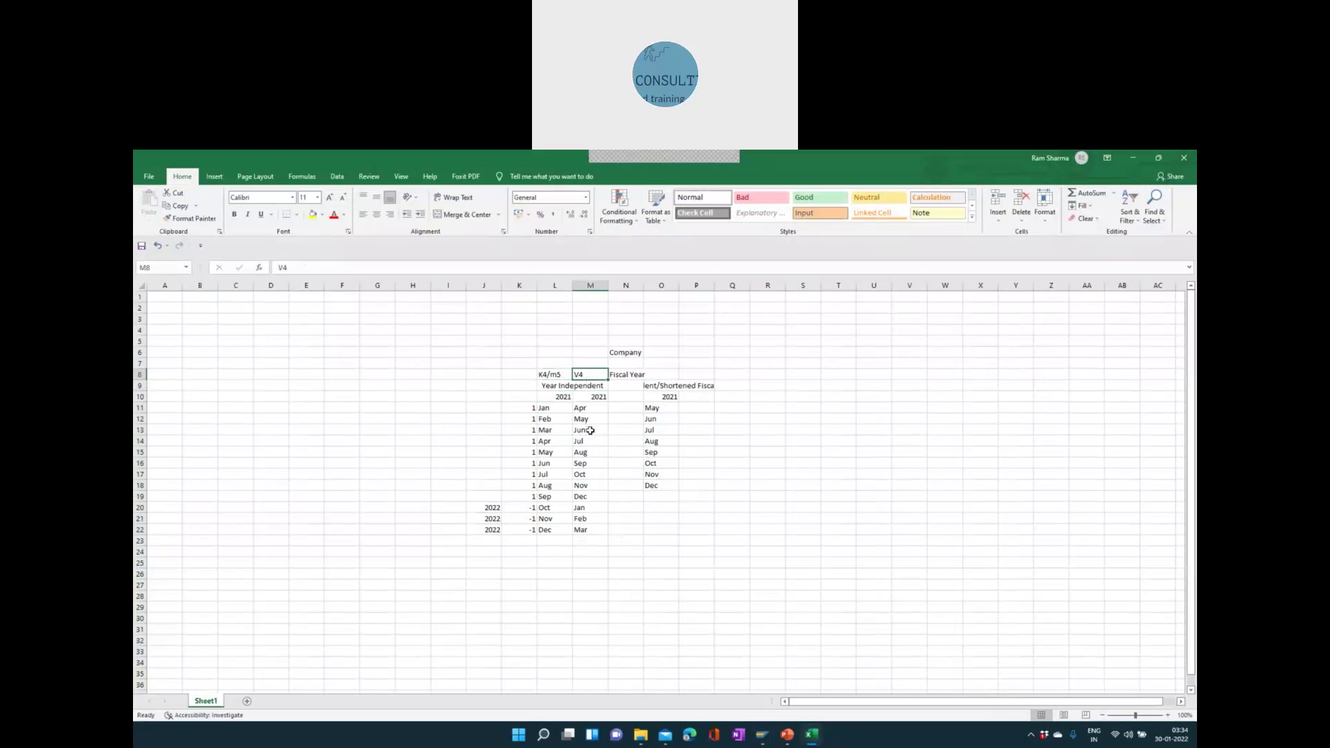
pyautogui.click(596, 528)
# - Switch back to SAP, review the periods and year shifts of fiscal year variant V3, and return to the variants overview
pyautogui.hotkey('alt', 'Tab')
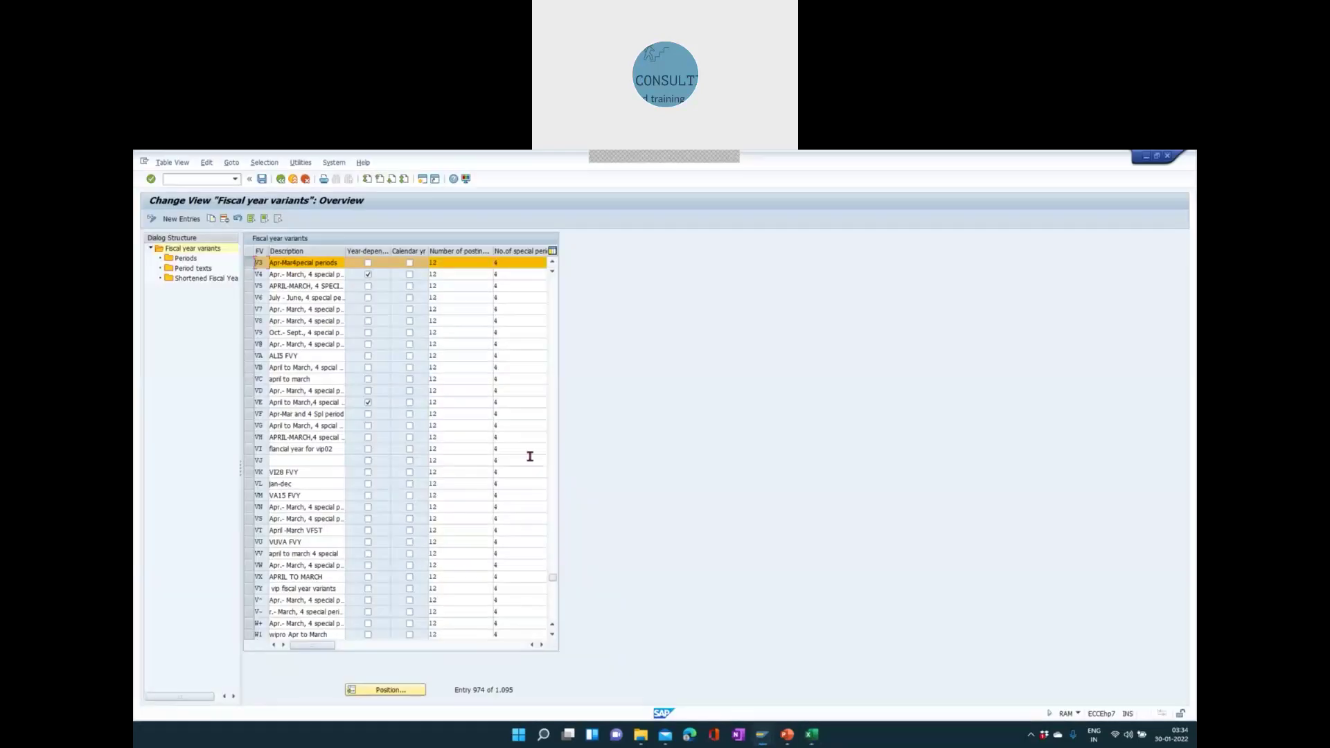
pyautogui.write('Apr.- March, 4 special periods')
pyautogui.hotkey('ctrl', 'z')
pyautogui.doubleClick(187, 260)
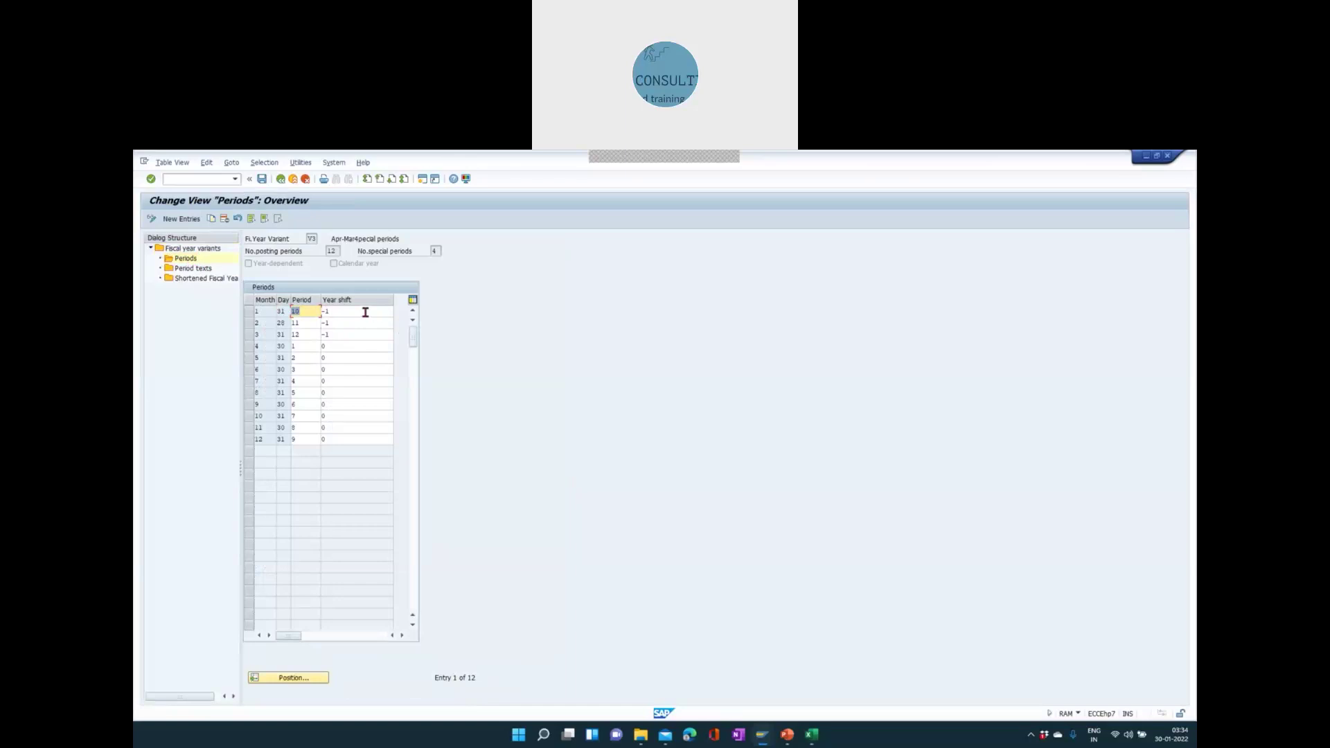
pyautogui.click(280, 180)
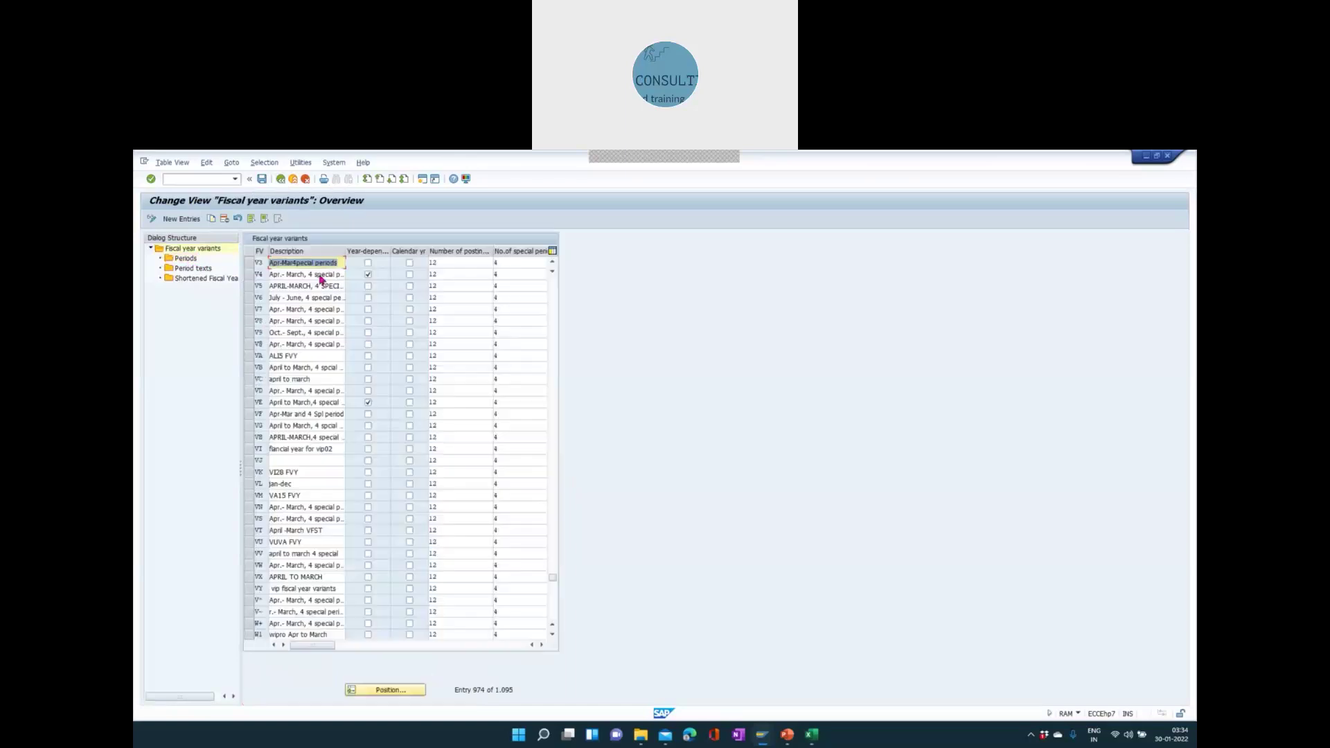
# - Try to copy fiscal year variant V3 with V3 kept as the target key, and cancel the copy
pyautogui.click(249, 263)
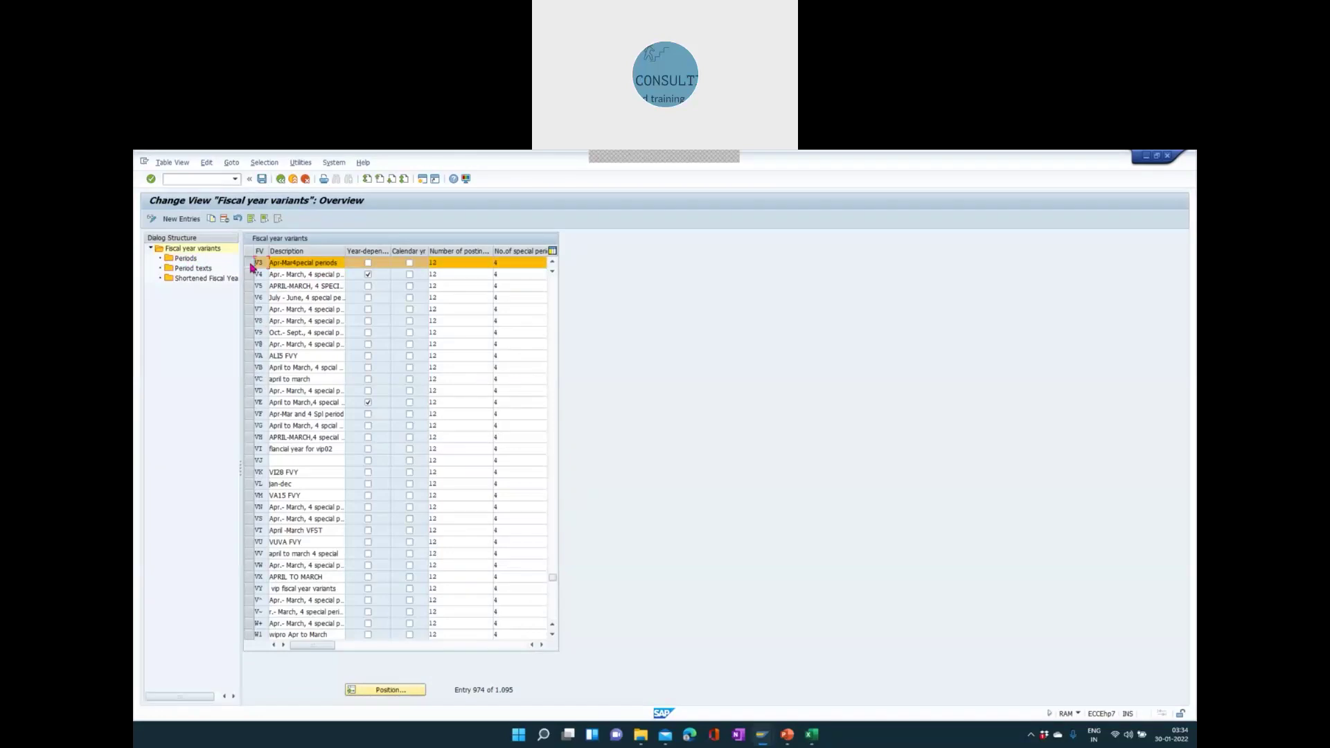
pyautogui.click(211, 219)
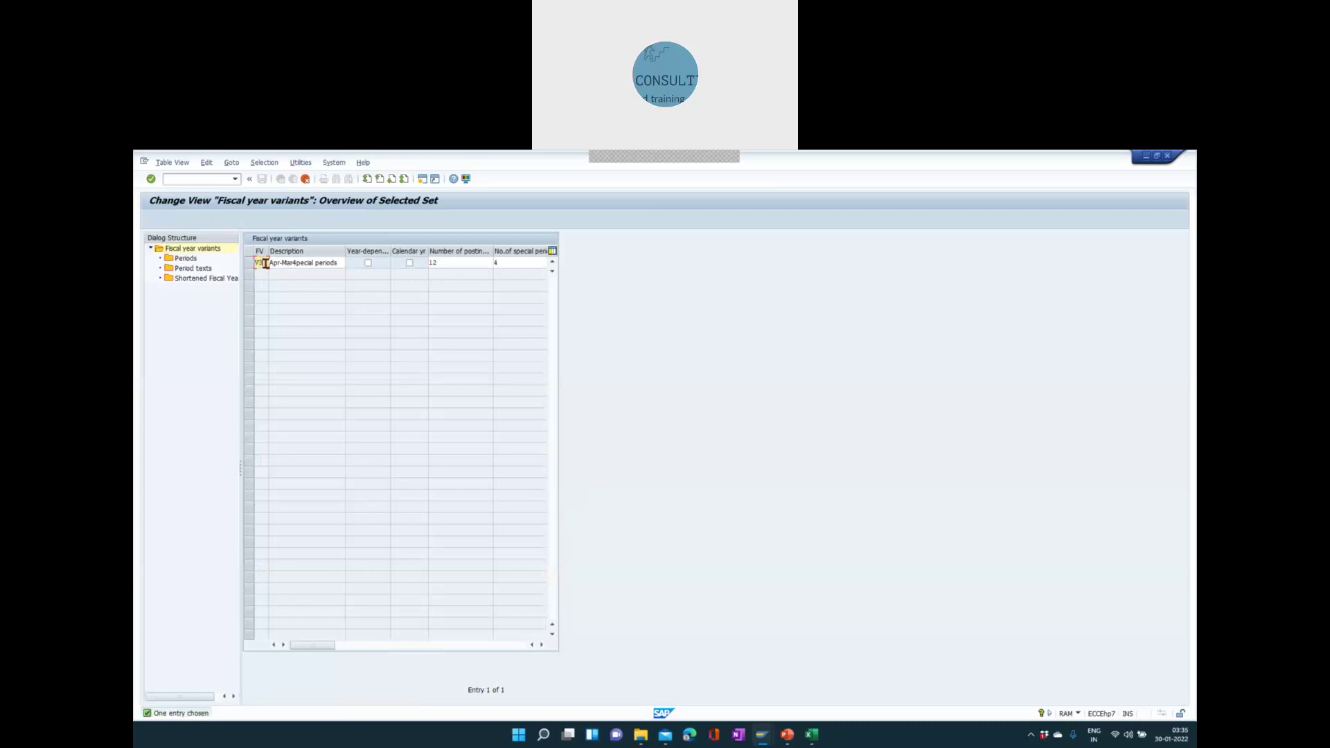
pyautogui.doubleClick(264, 262)
pyautogui.click(151, 179)
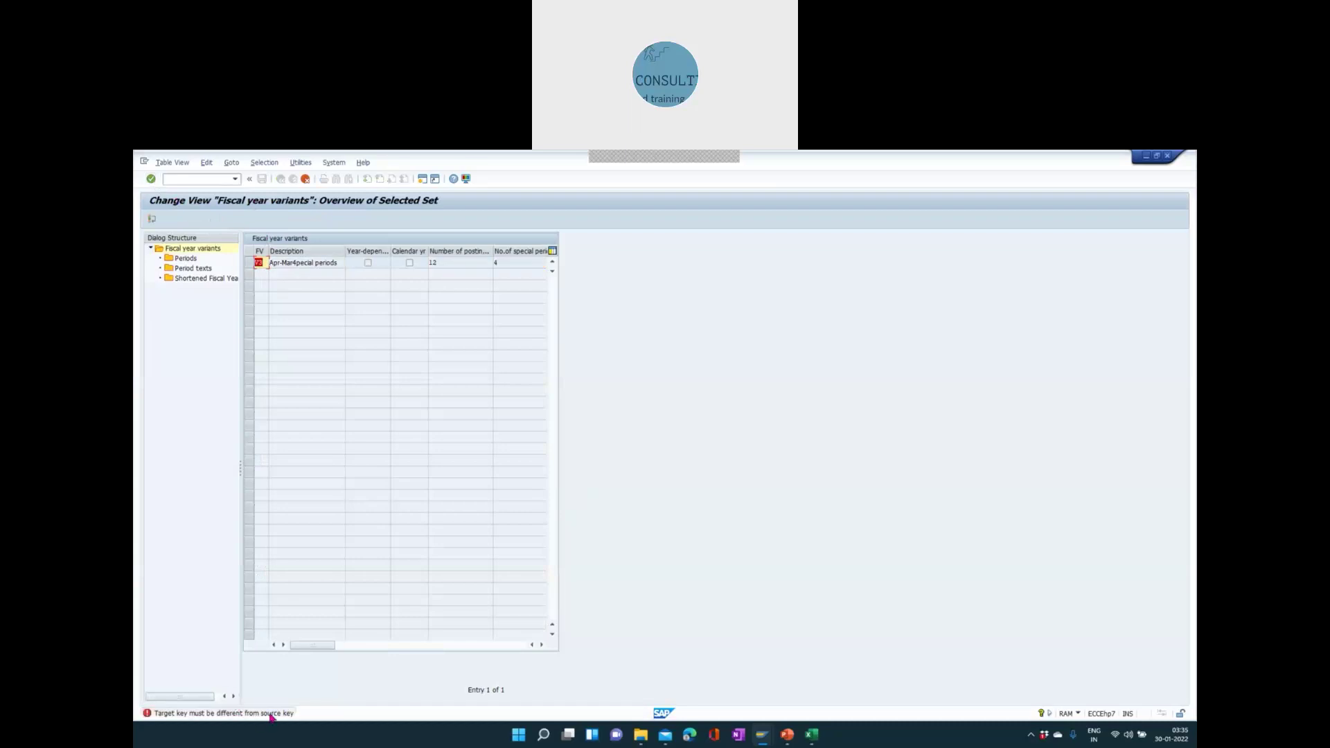
pyautogui.click(305, 179)
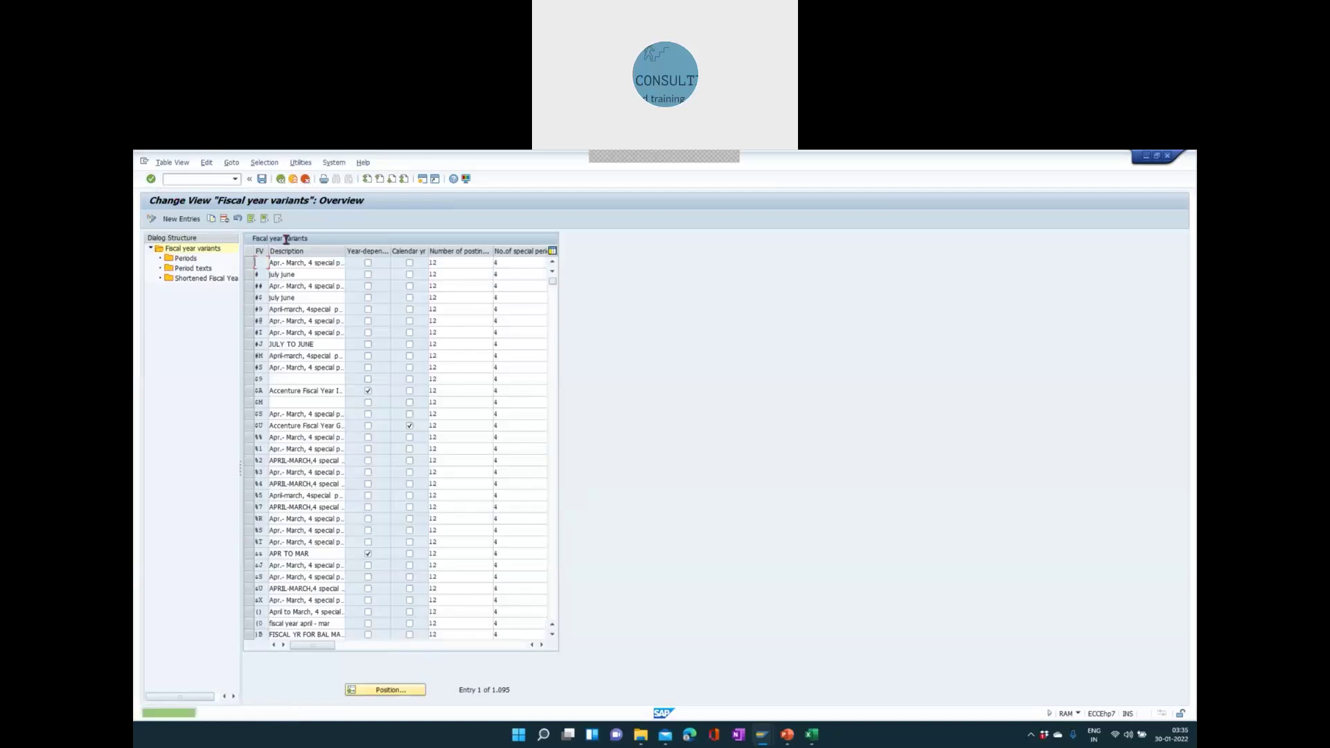
# - Return to the IMG and execute Assign Company Code to a Fiscal Year Variant
pyautogui.click(293, 178)
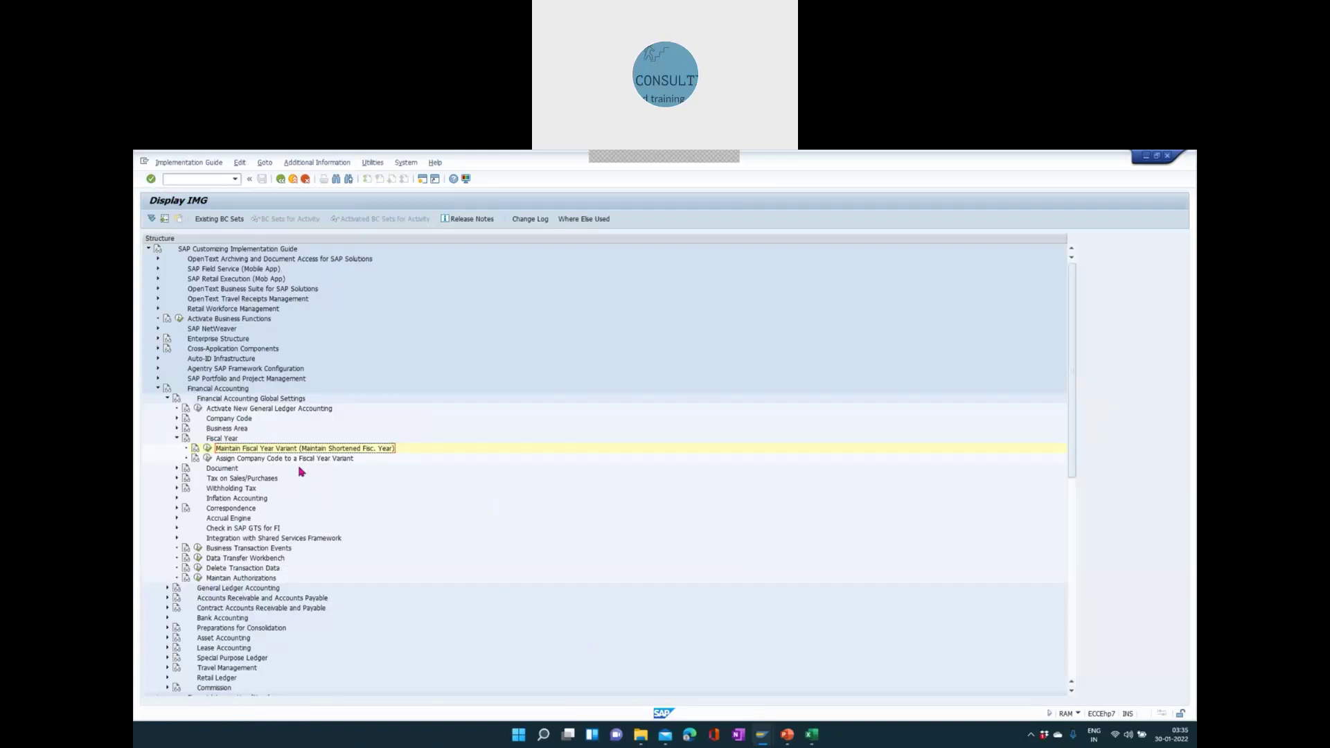
pyautogui.click(208, 460)
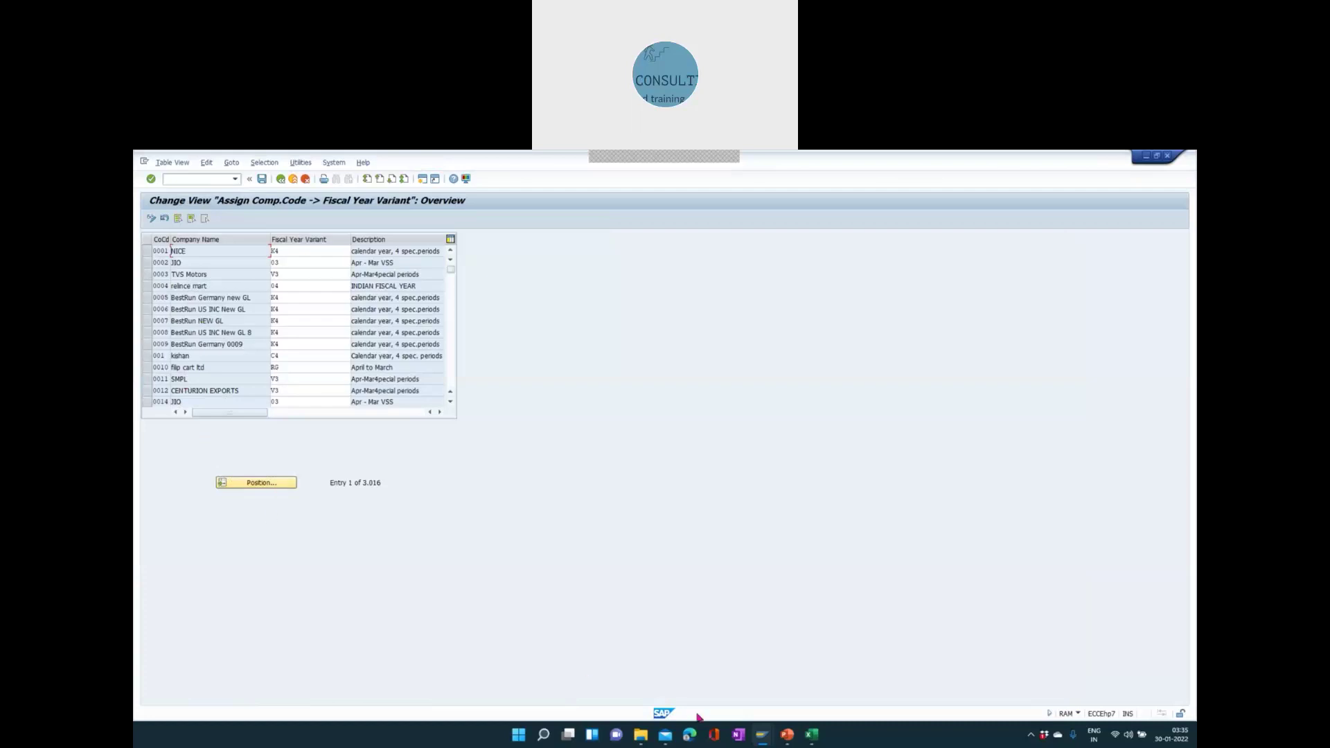
pyautogui.moveTo(776, 742)
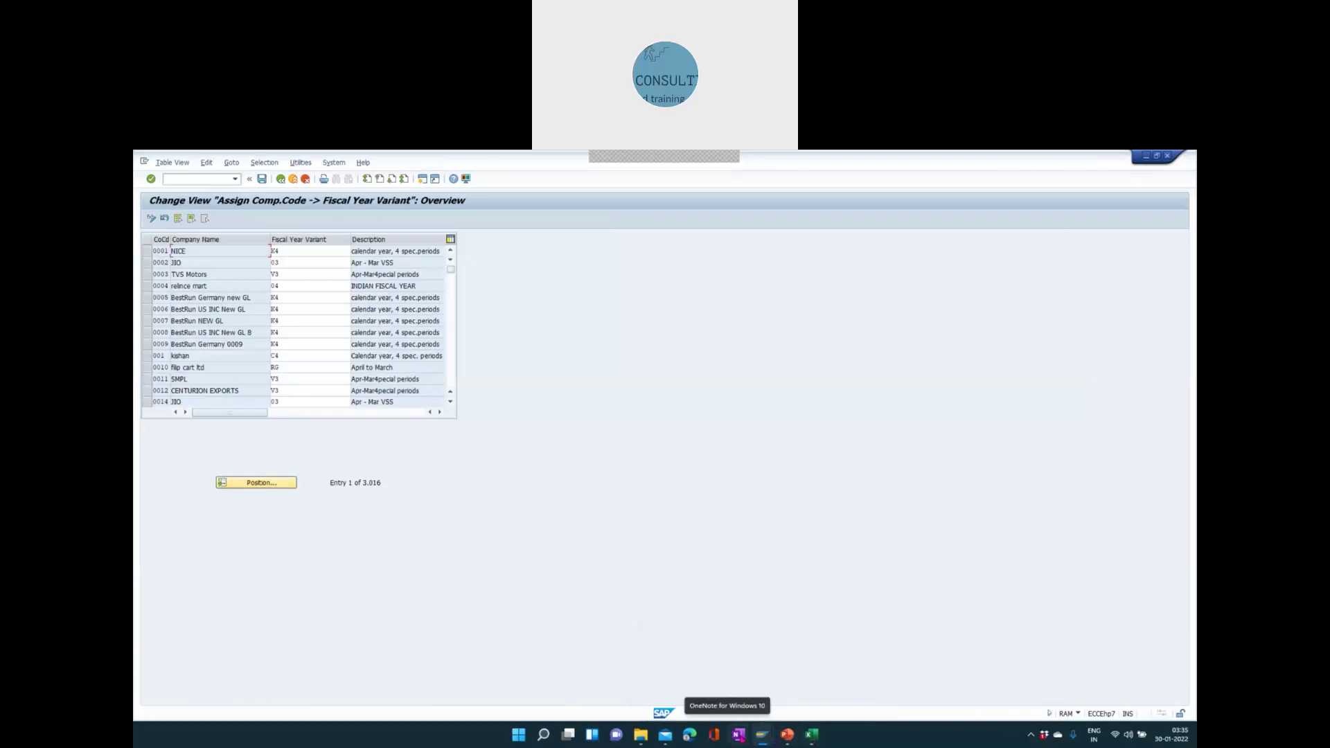
pyautogui.moveTo(646, 735)
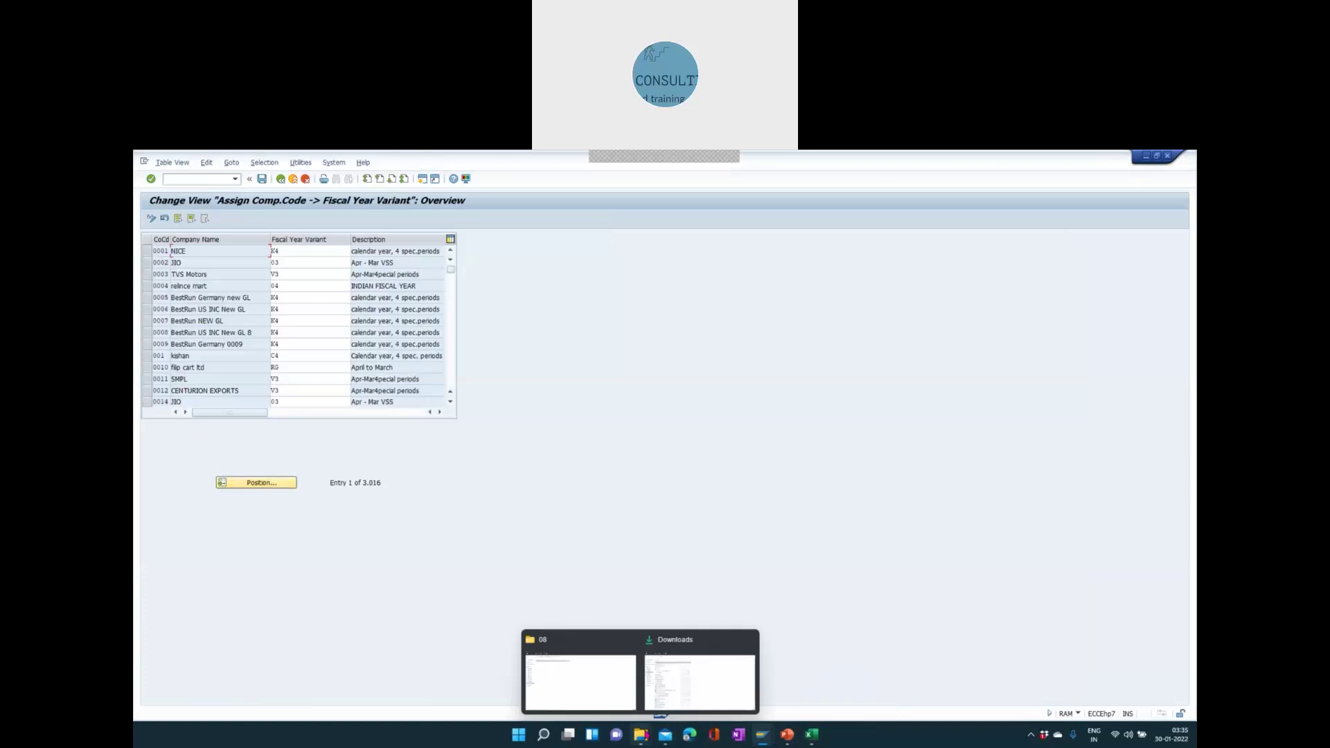
# - Switch to File Explorer, browse to folder 07 under SAP, and open the Session 7 SAP FICO Training presentation
pyautogui.click(576, 686)
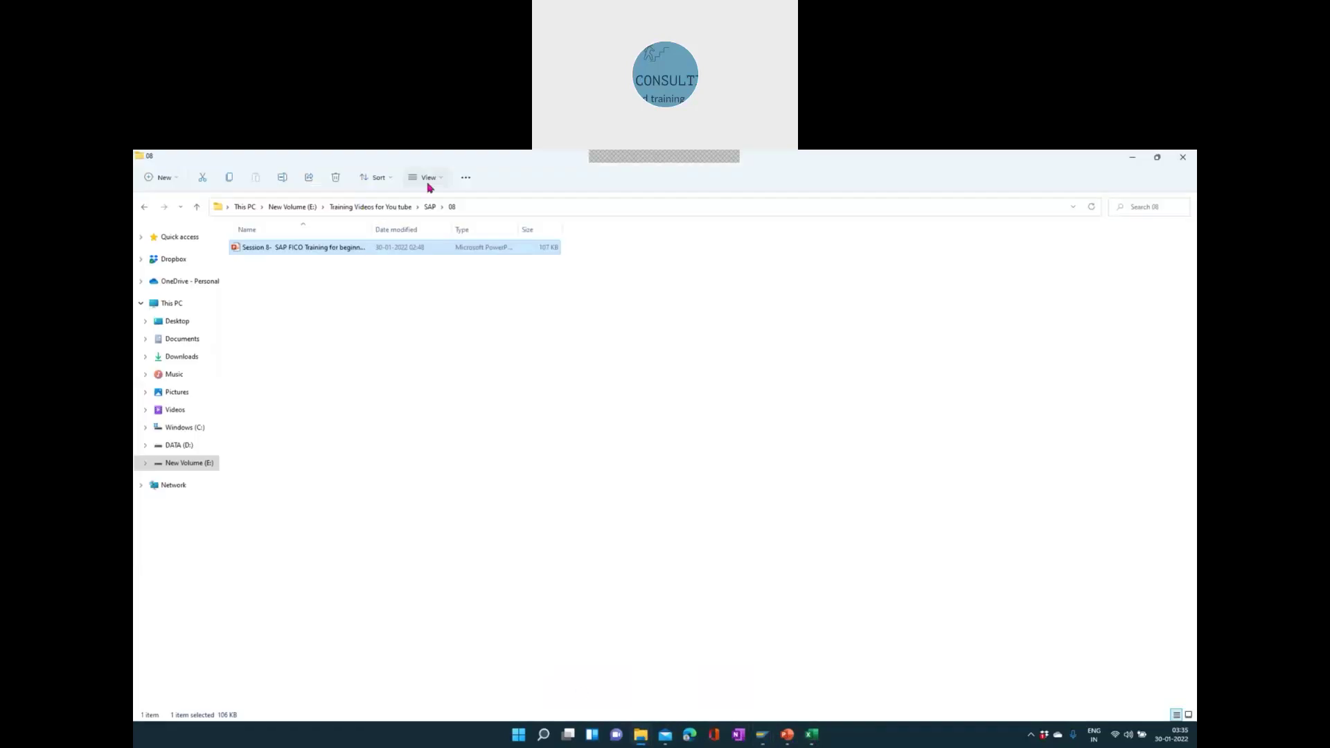
pyautogui.click(431, 206)
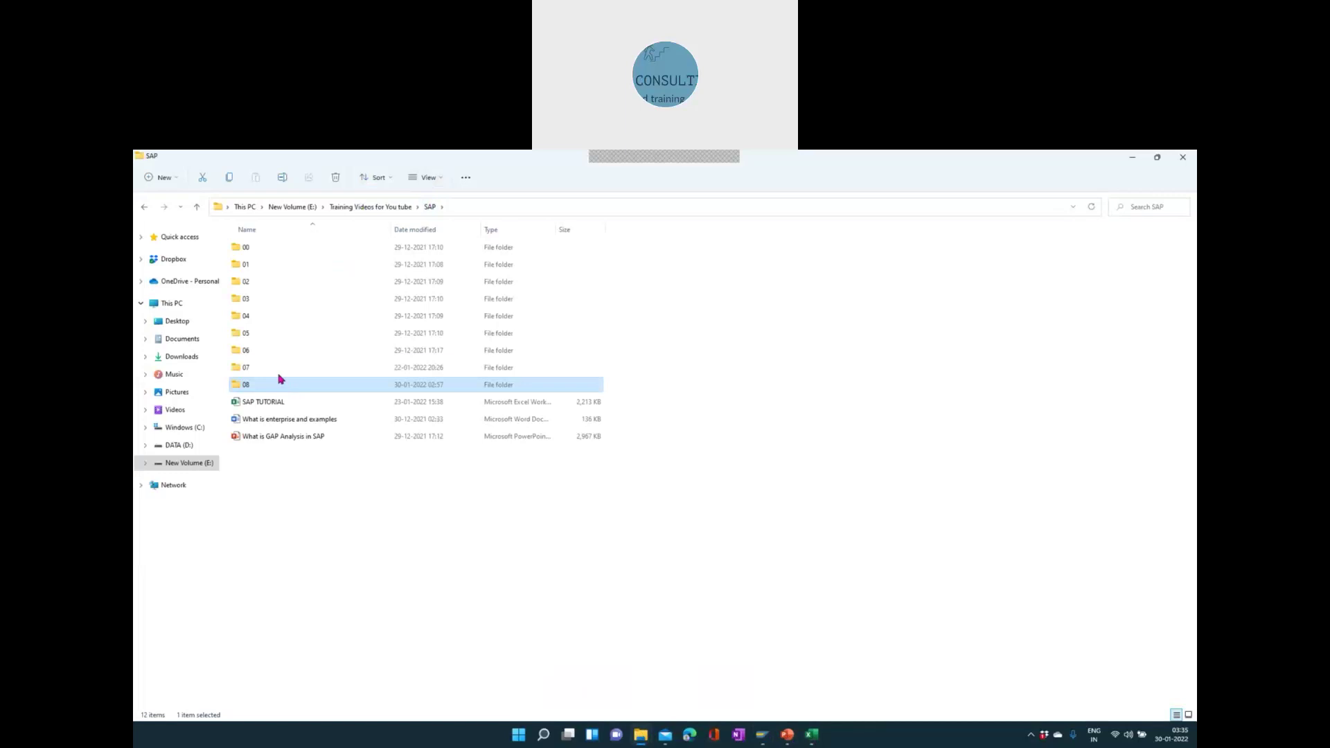
pyautogui.click(280, 373)
pyautogui.doubleClick(281, 372)
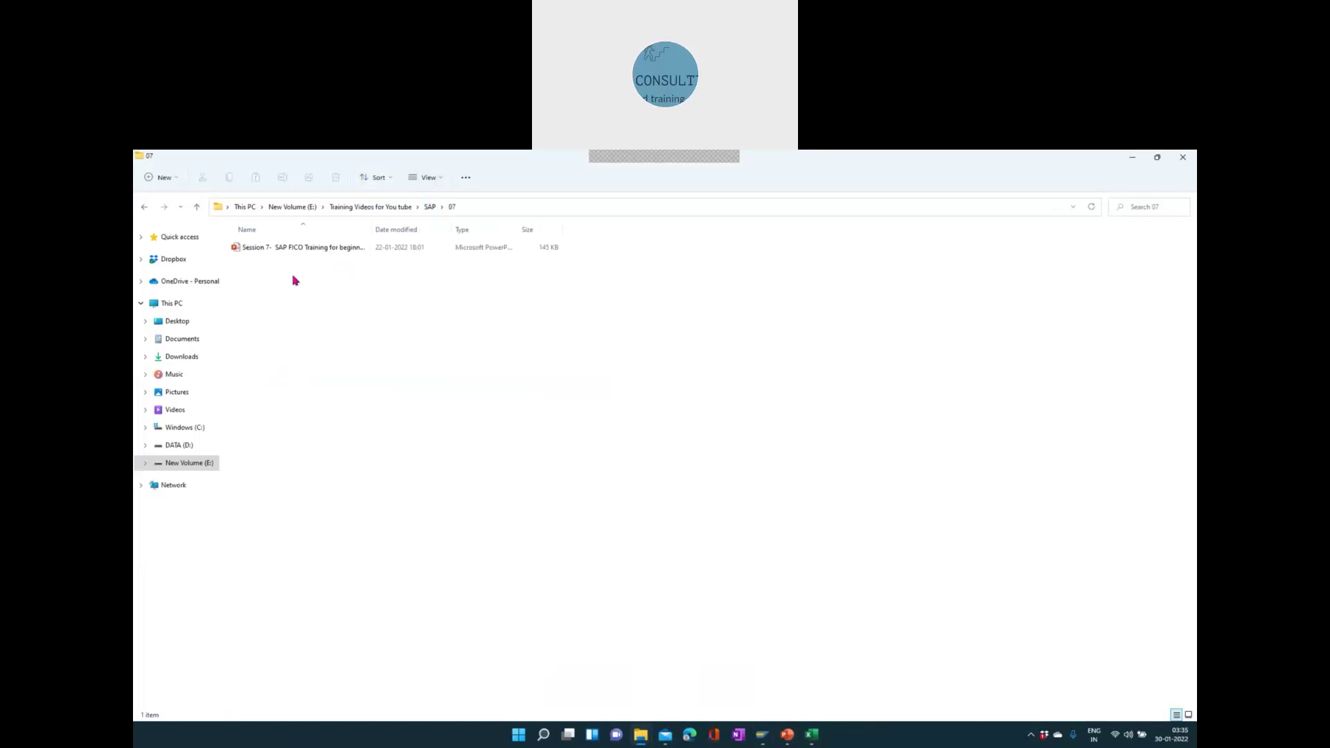
pyautogui.click(309, 247)
pyautogui.doubleClick(309, 247)
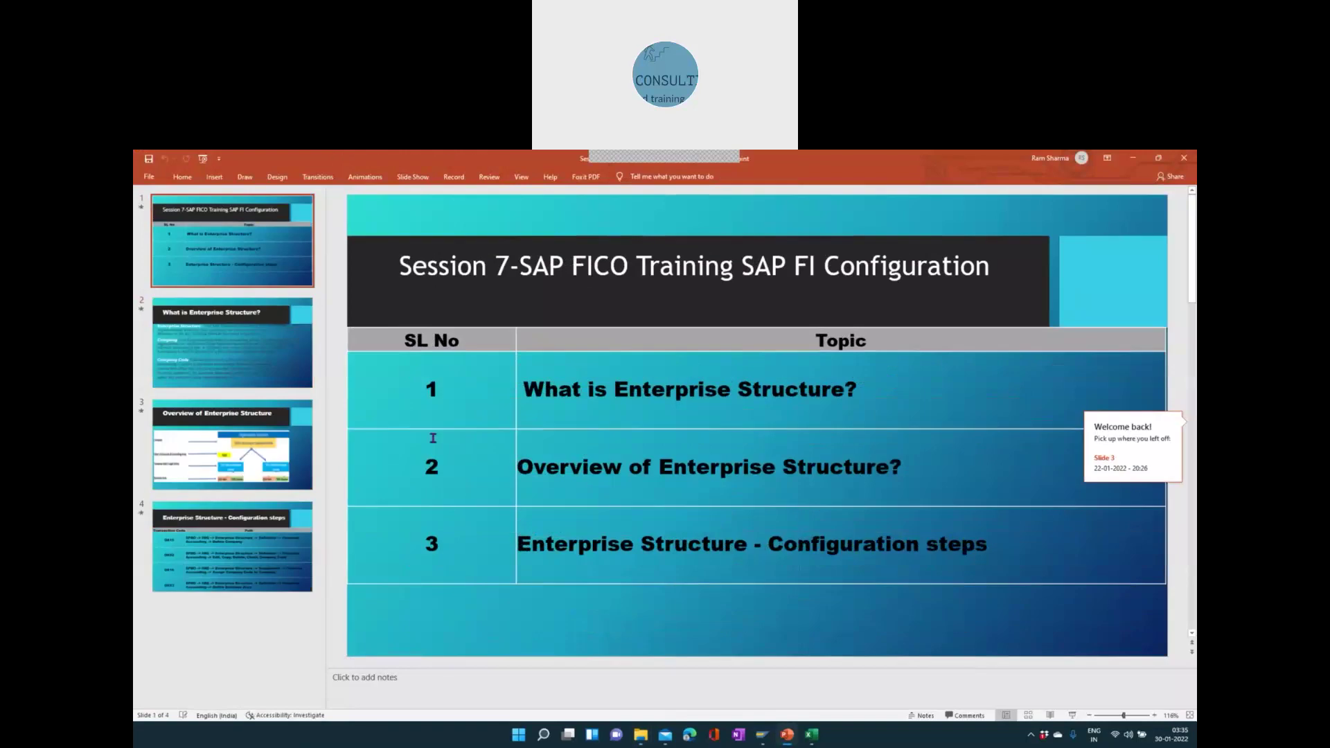
# - Review the enterprise structure overview and configuration steps slides for the company code, and switch back to SAP
pyautogui.press('pagedown')
pyautogui.press('pagedown')
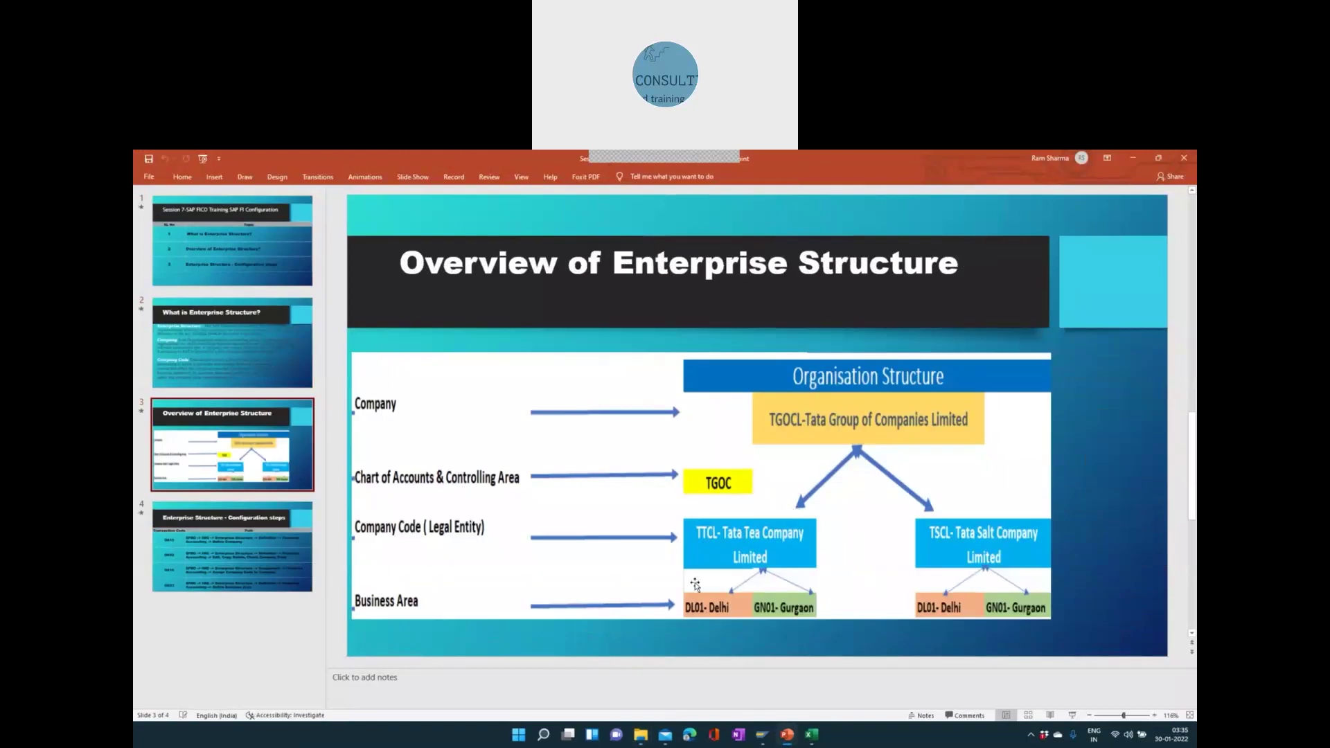
pyautogui.scroll(-1, 721, 577)
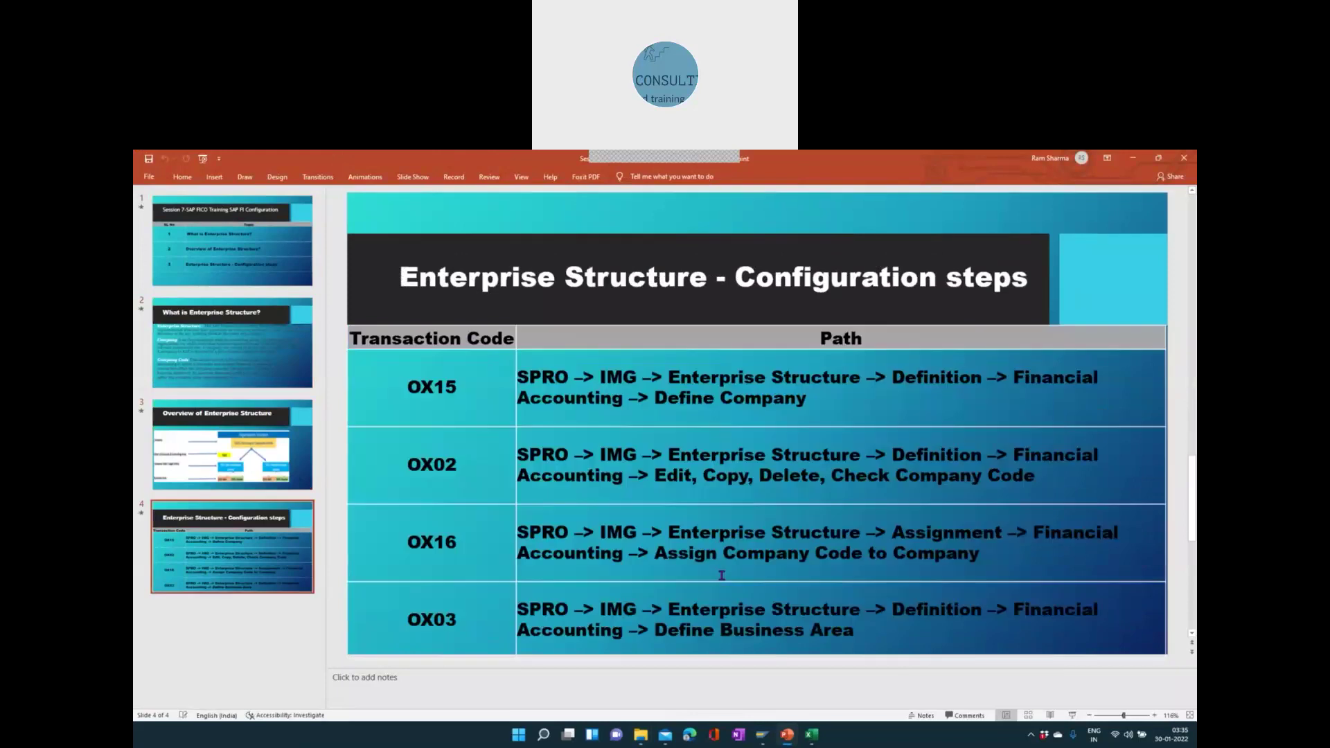
pyautogui.scroll(1, 720, 578)
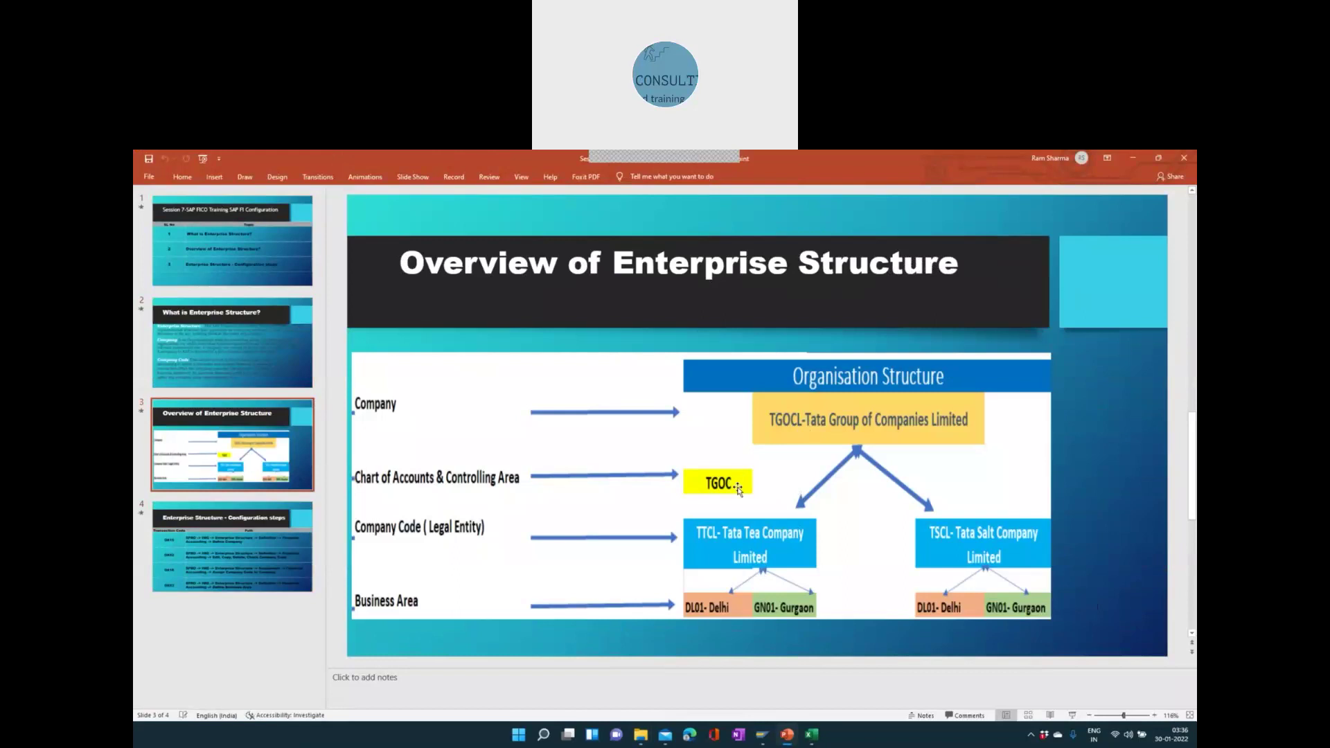
pyautogui.hotkey('alt', 'Tab')
pyautogui.press('Escape')
pyautogui.hotkey('alt', 'Tab')
pyautogui.hotkey('alt', 'Tab')
pyautogui.hotkey('alt', 'Tab')
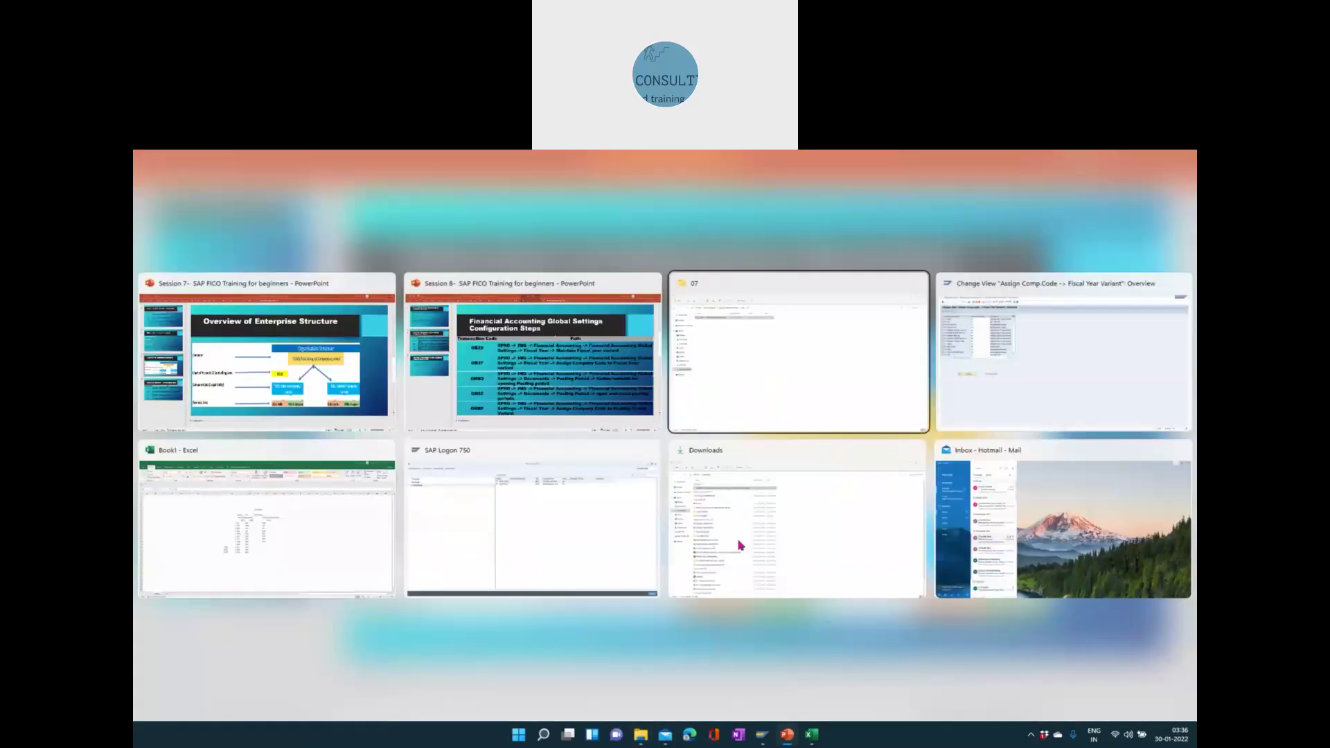
pyautogui.click(267, 483)
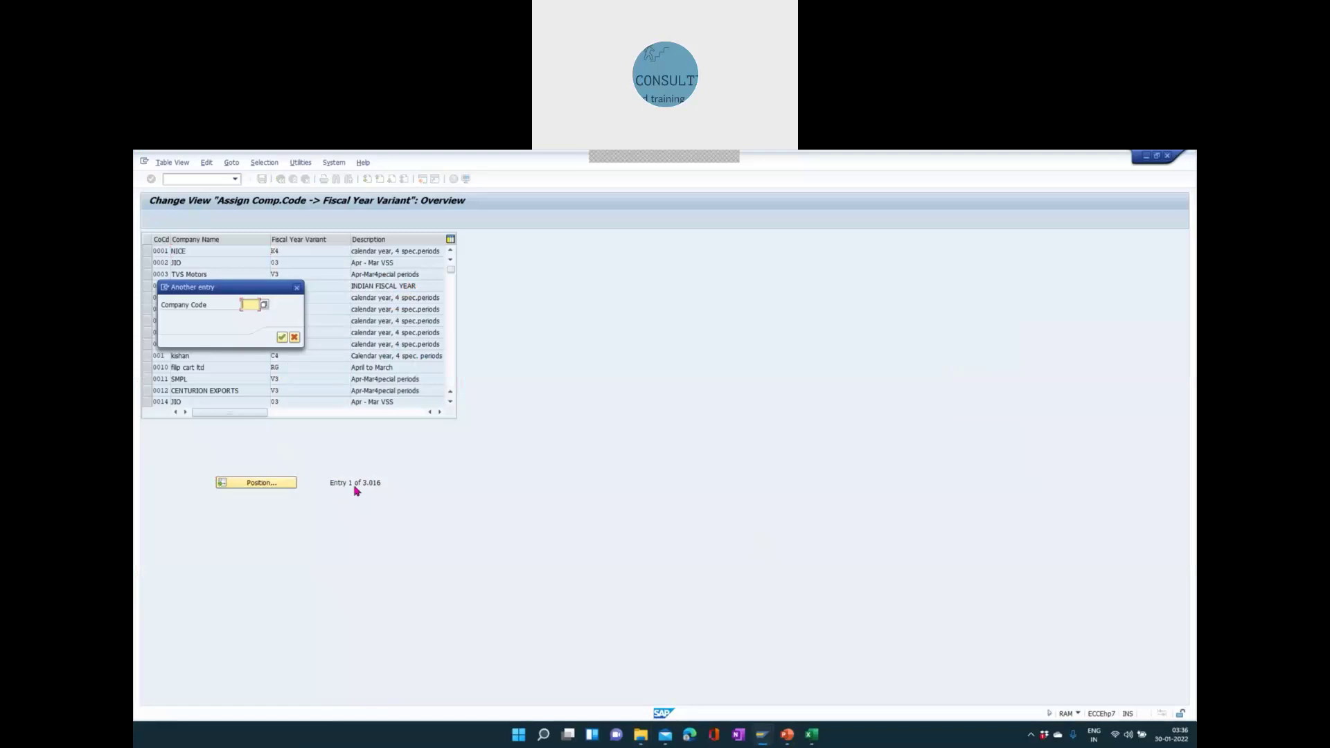
pyautogui.write('TTCL')
pyautogui.press('Return')
pyautogui.press('Return')
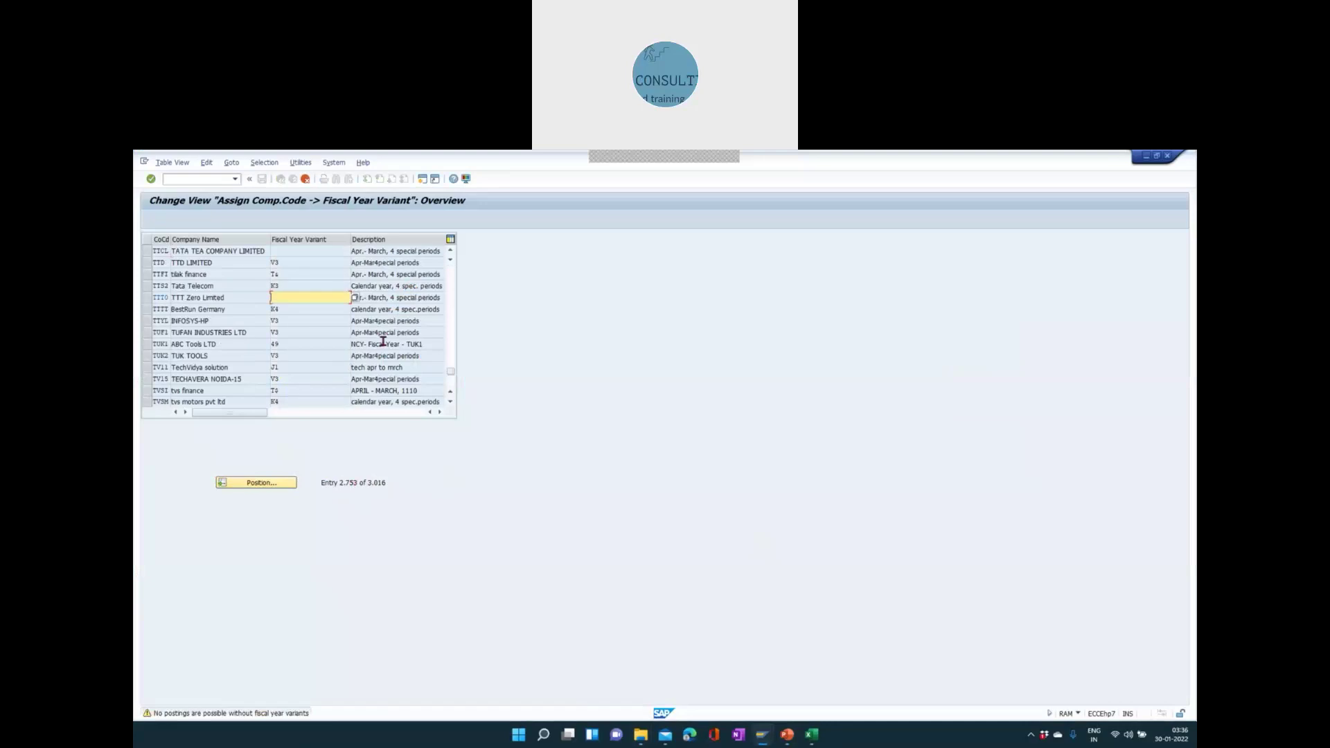
pyautogui.click(276, 485)
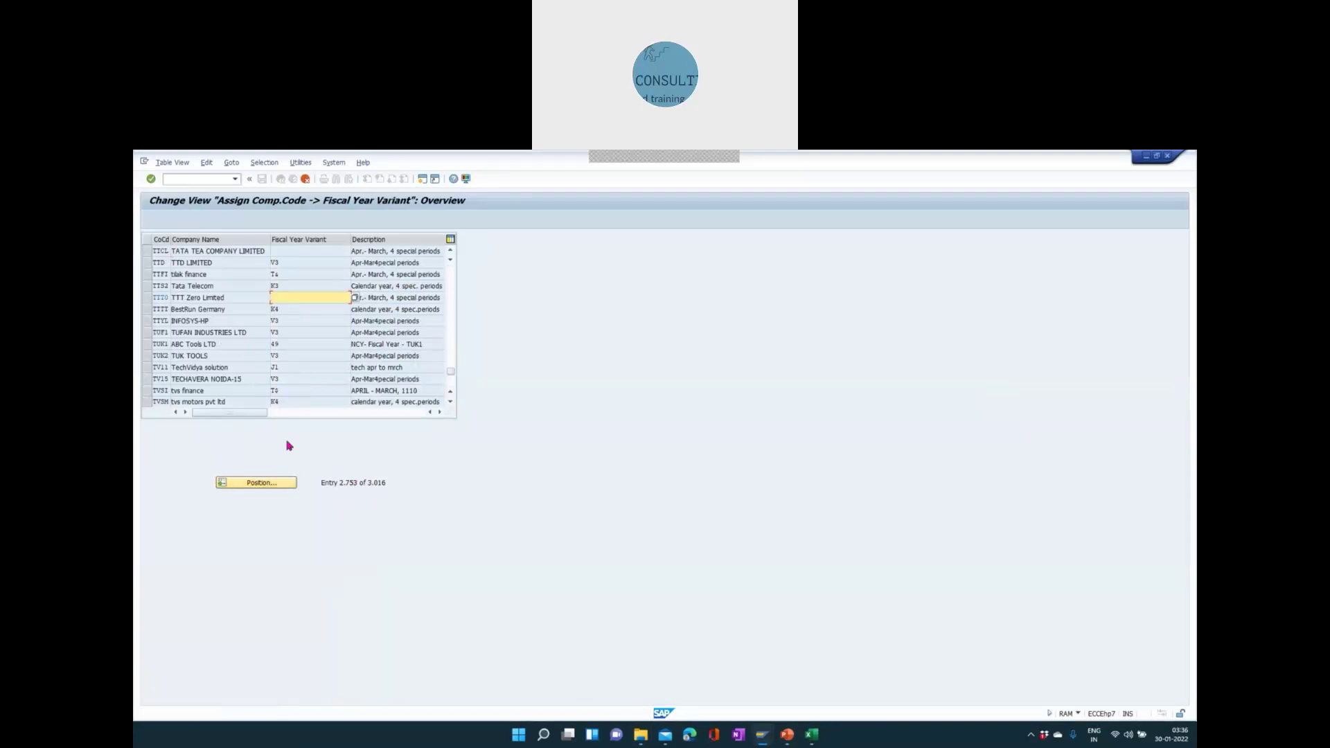
pyautogui.click(307, 182)
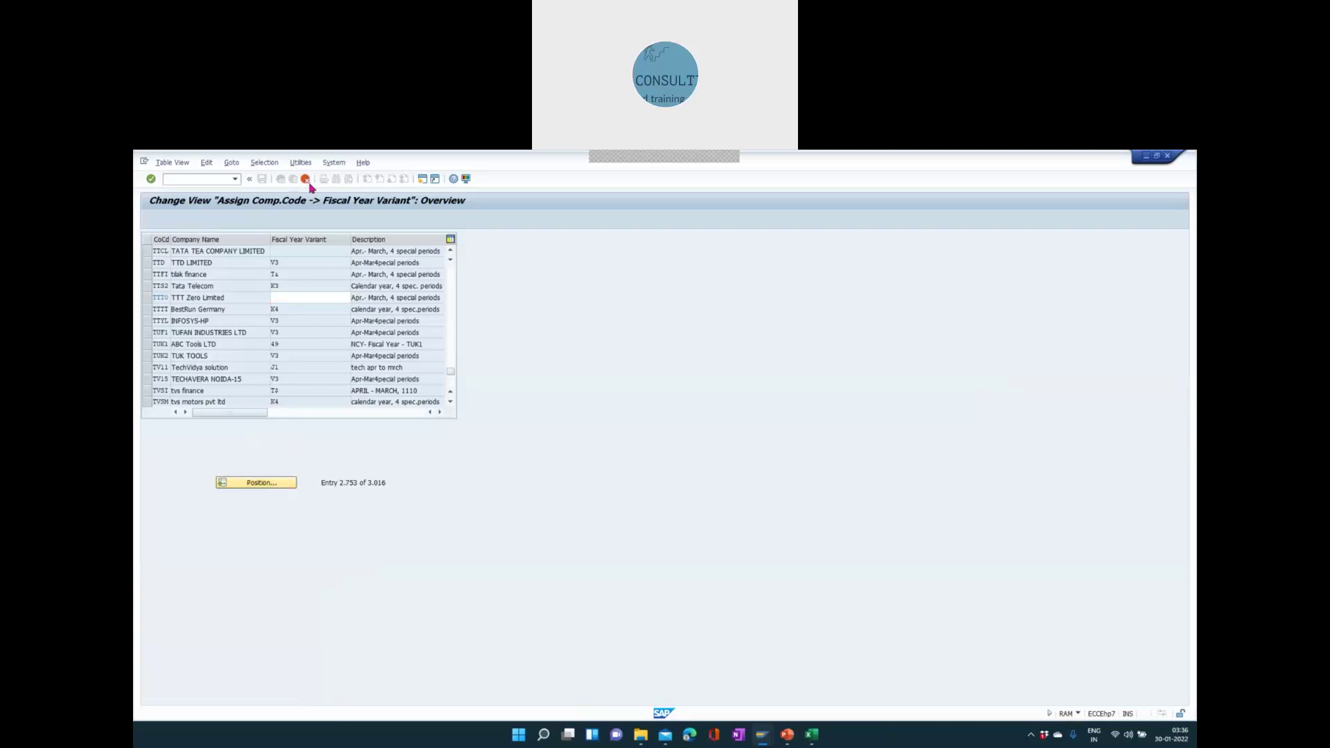
# - Execute Assign Company Code to a Fiscal Year Variant and position the list at company code TTCL
pyautogui.click(207, 457)
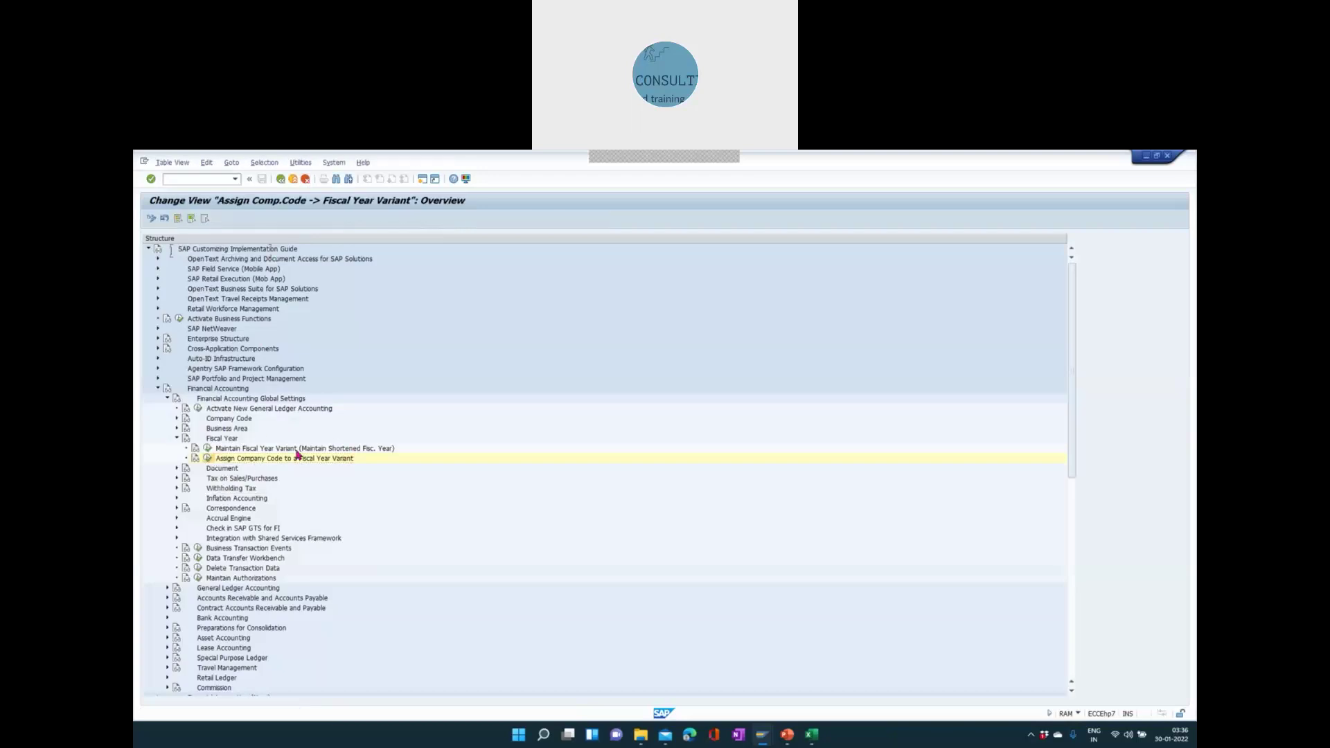
pyautogui.click(275, 483)
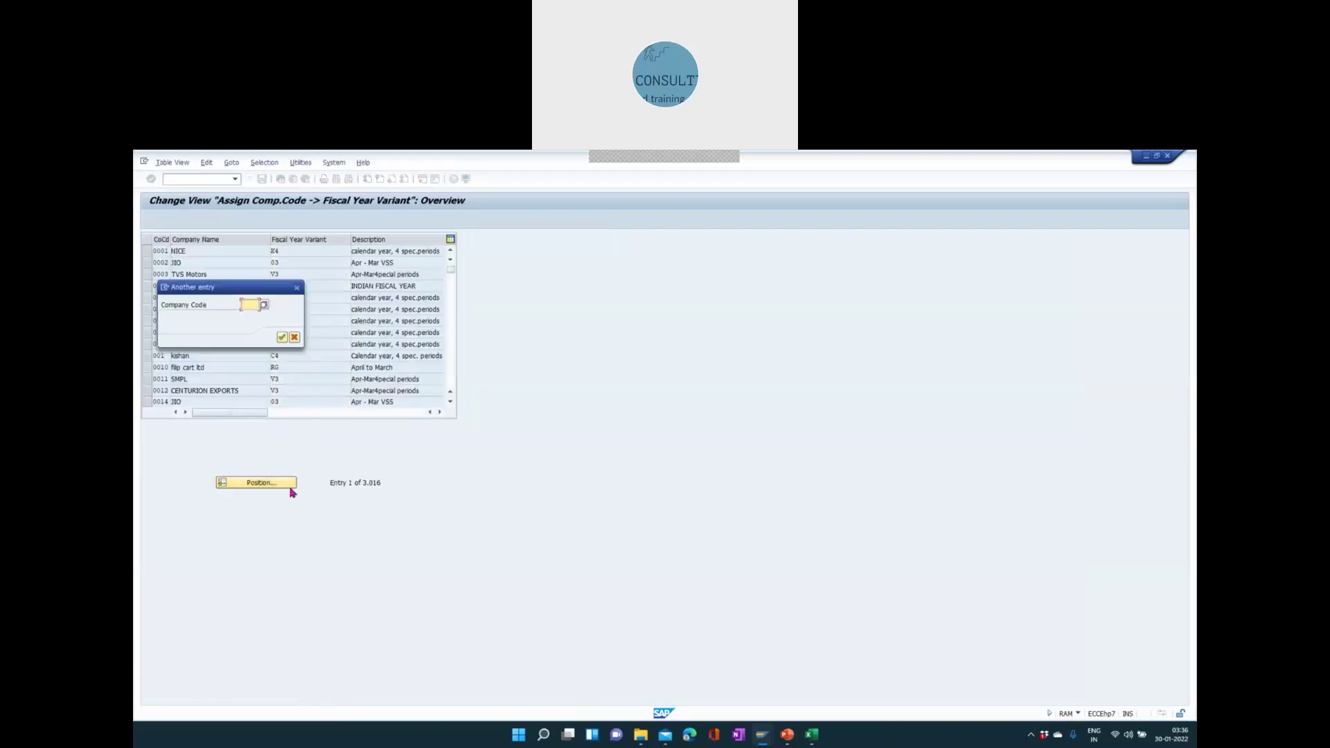
pyautogui.write('TC')
pyautogui.write('T')
pyautogui.press('Return')
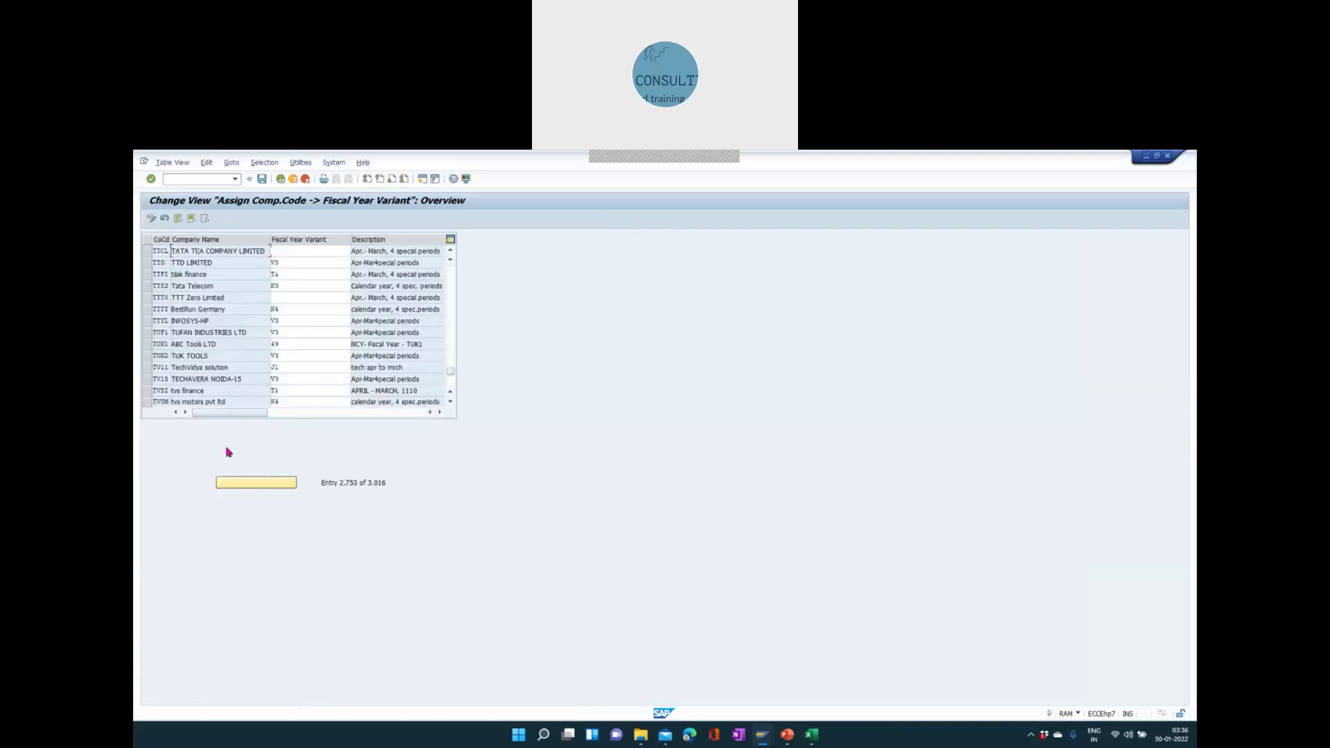
# - Assign fiscal year variant V3 to company code TTCL and save it in the TATA GROUP BATCH1 customizing request
pyautogui.click(304, 251)
pyautogui.write('V3')
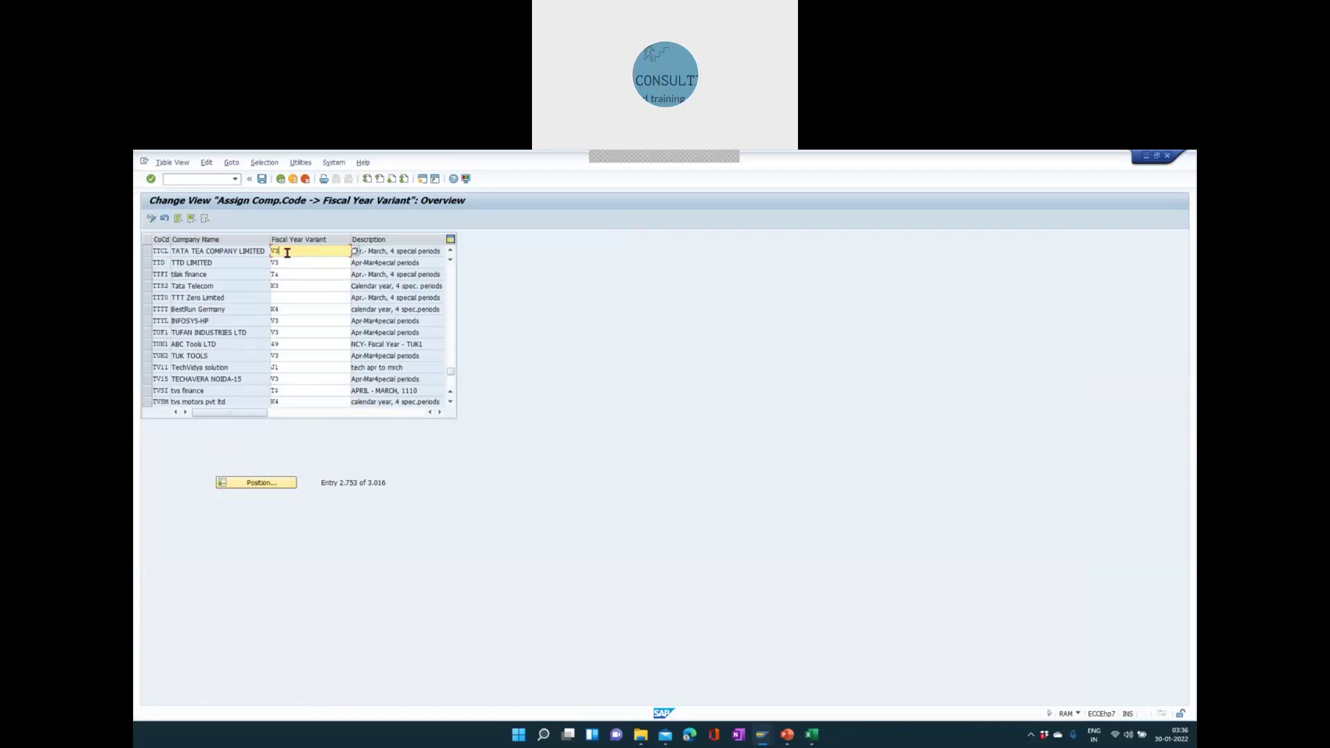
pyautogui.click(379, 252)
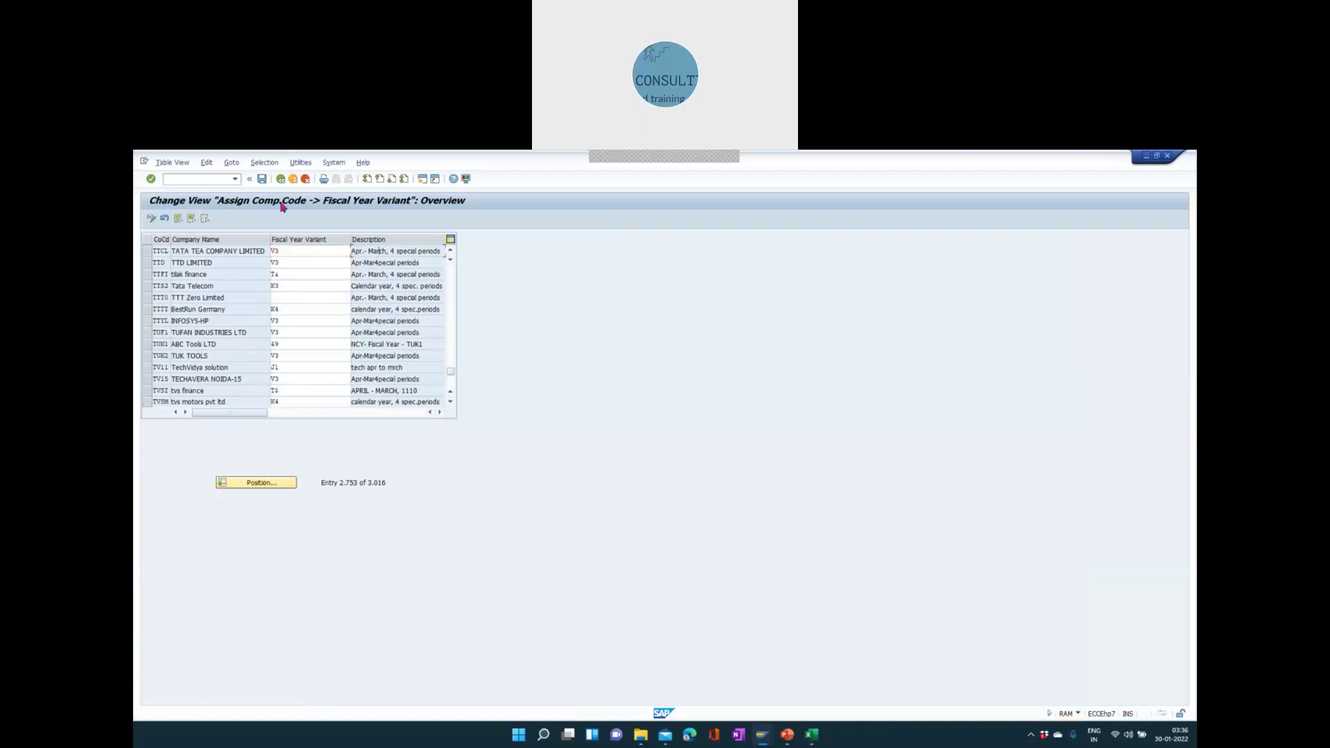
pyautogui.click(262, 179)
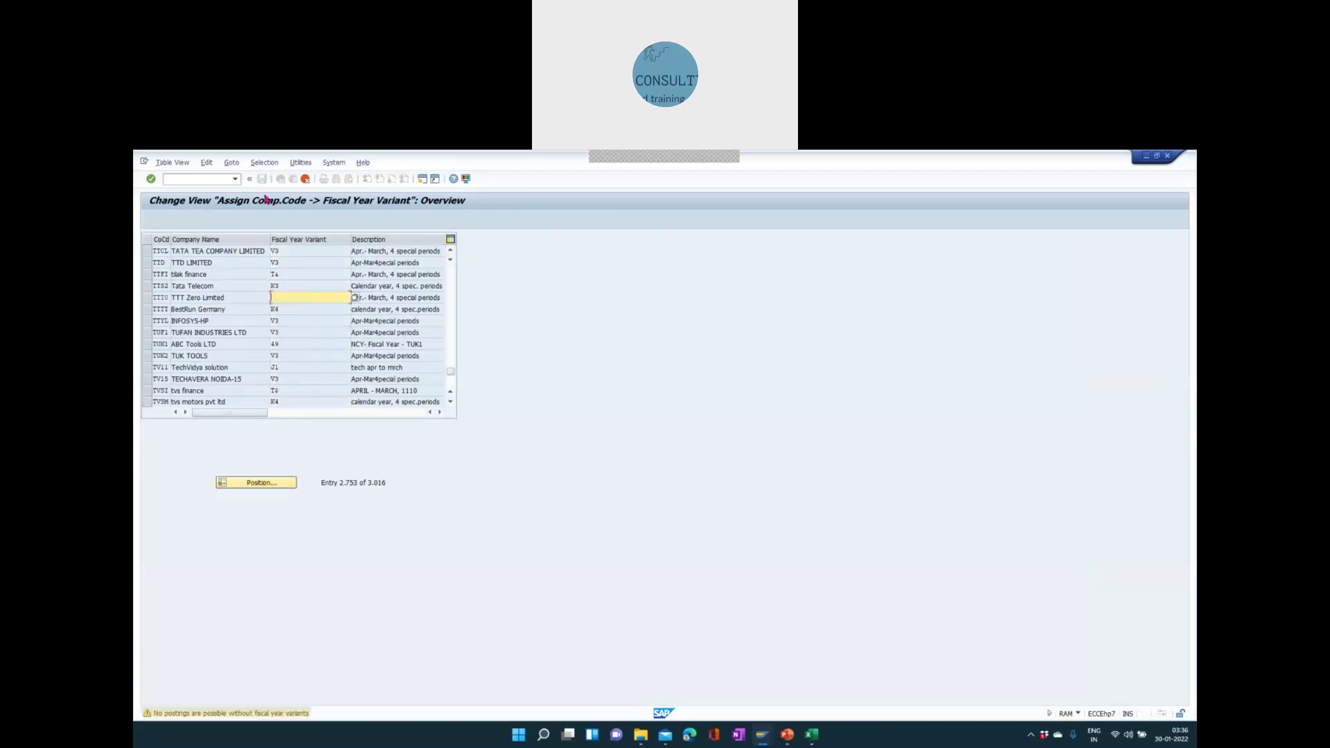
pyautogui.click(305, 179)
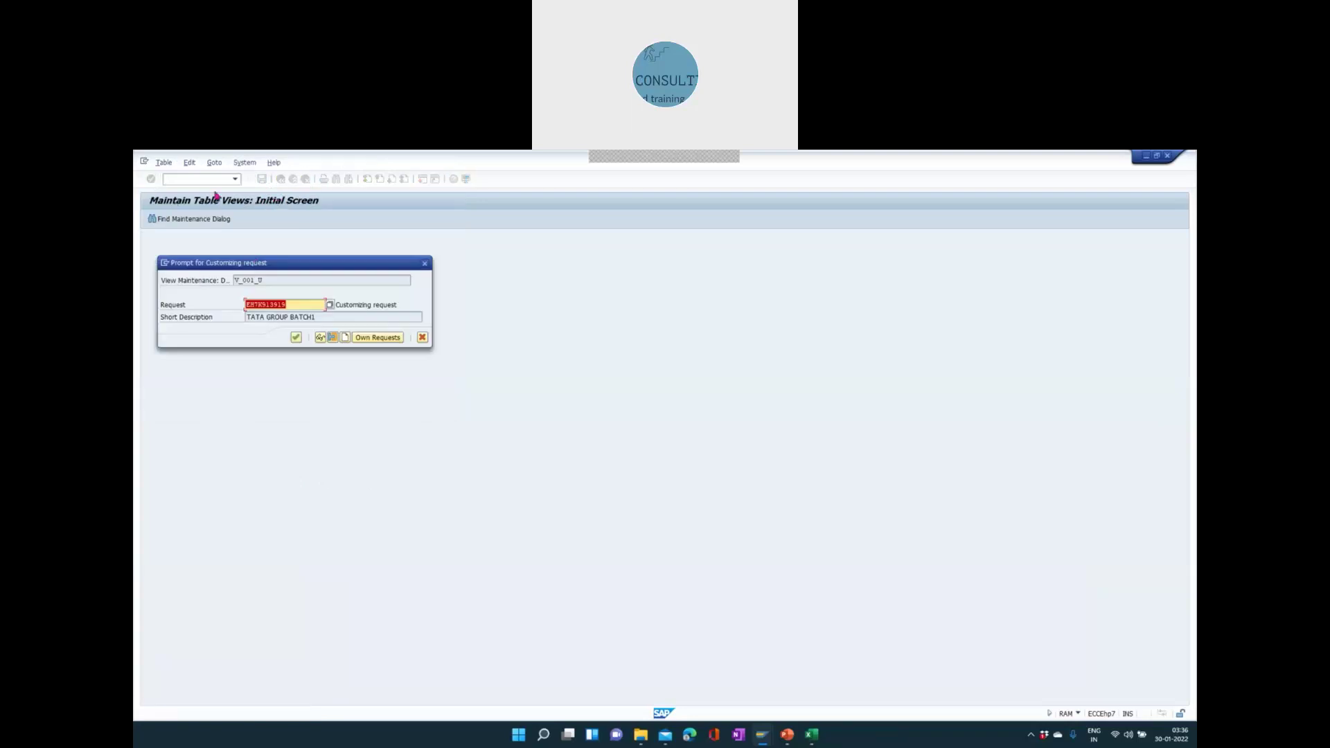
pyautogui.click(296, 337)
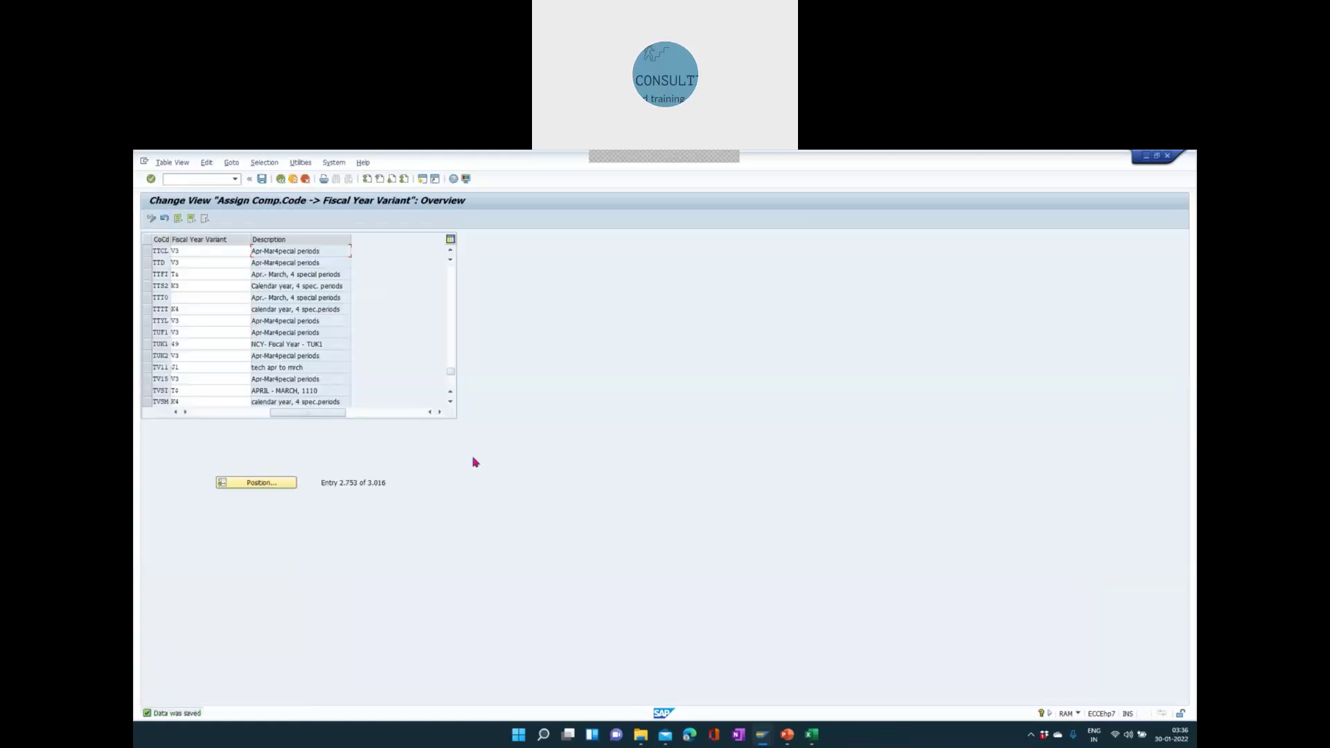
# - Switch to PowerPoint, close the Session 7 presentation, and review the OB29 and OB37 steps on the Session 8 configuration slide
pyautogui.hotkey('alt', 'Tab')
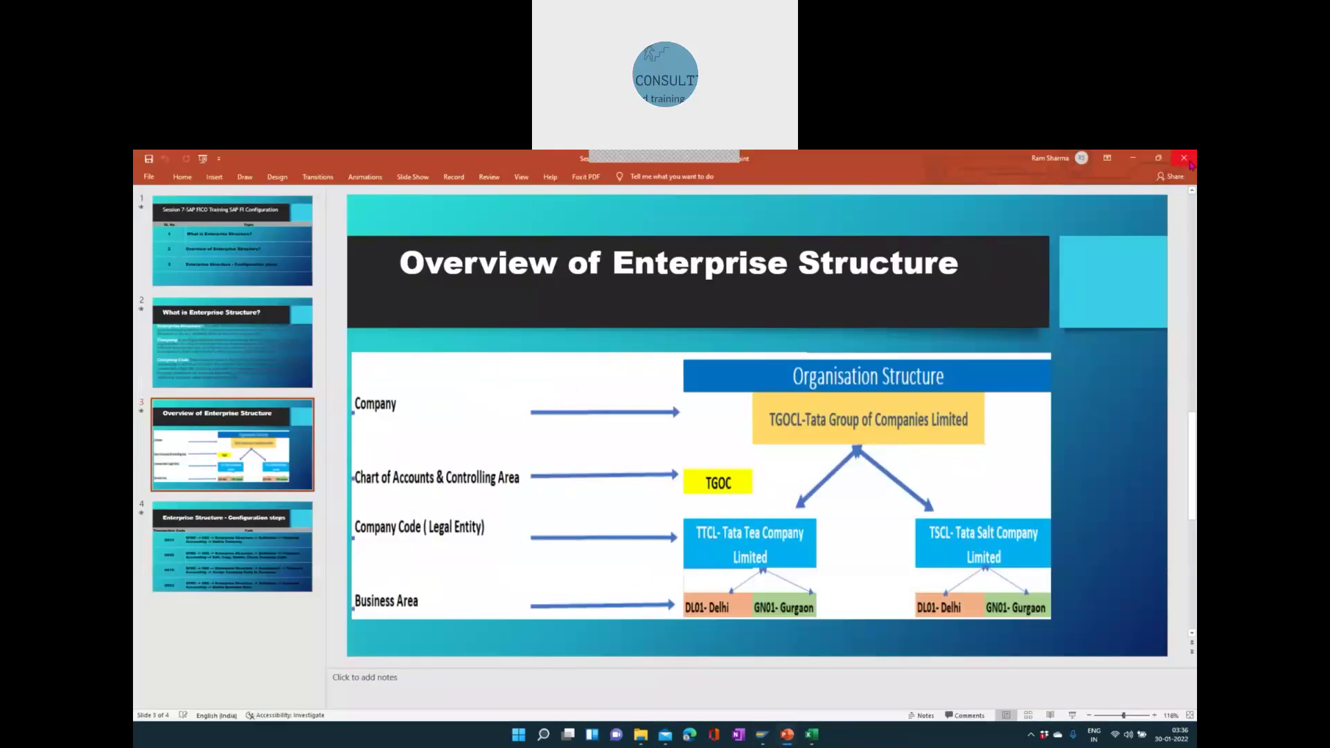
pyautogui.click(1187, 159)
pyautogui.hotkey('alt', 'Tab')
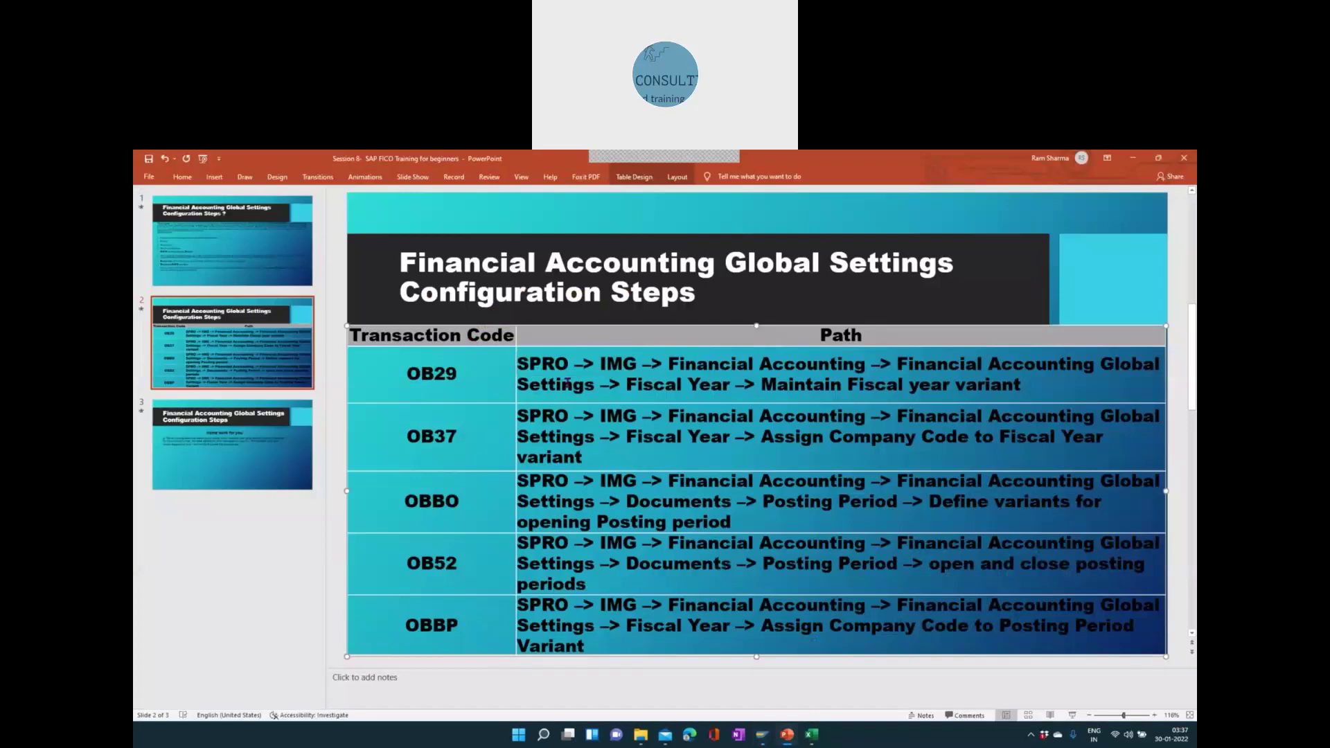
pyautogui.click(488, 376)
pyautogui.click(634, 455)
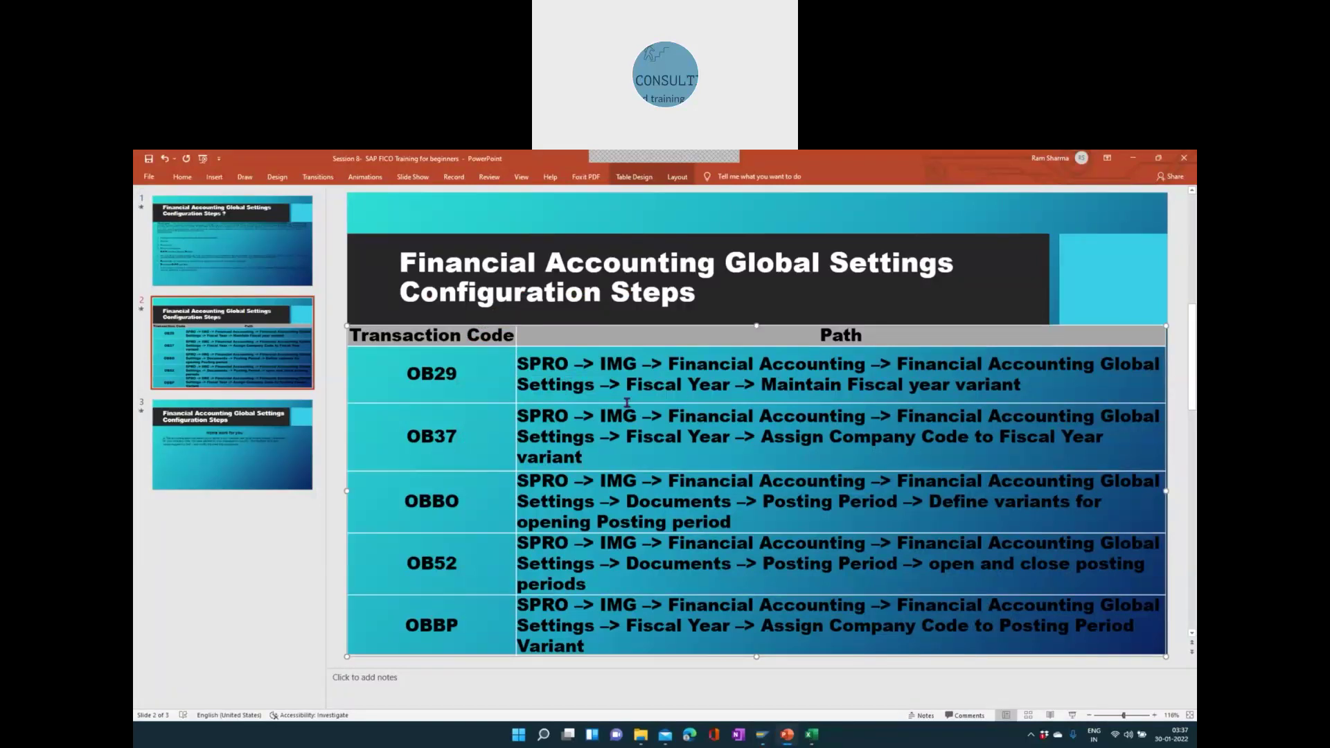
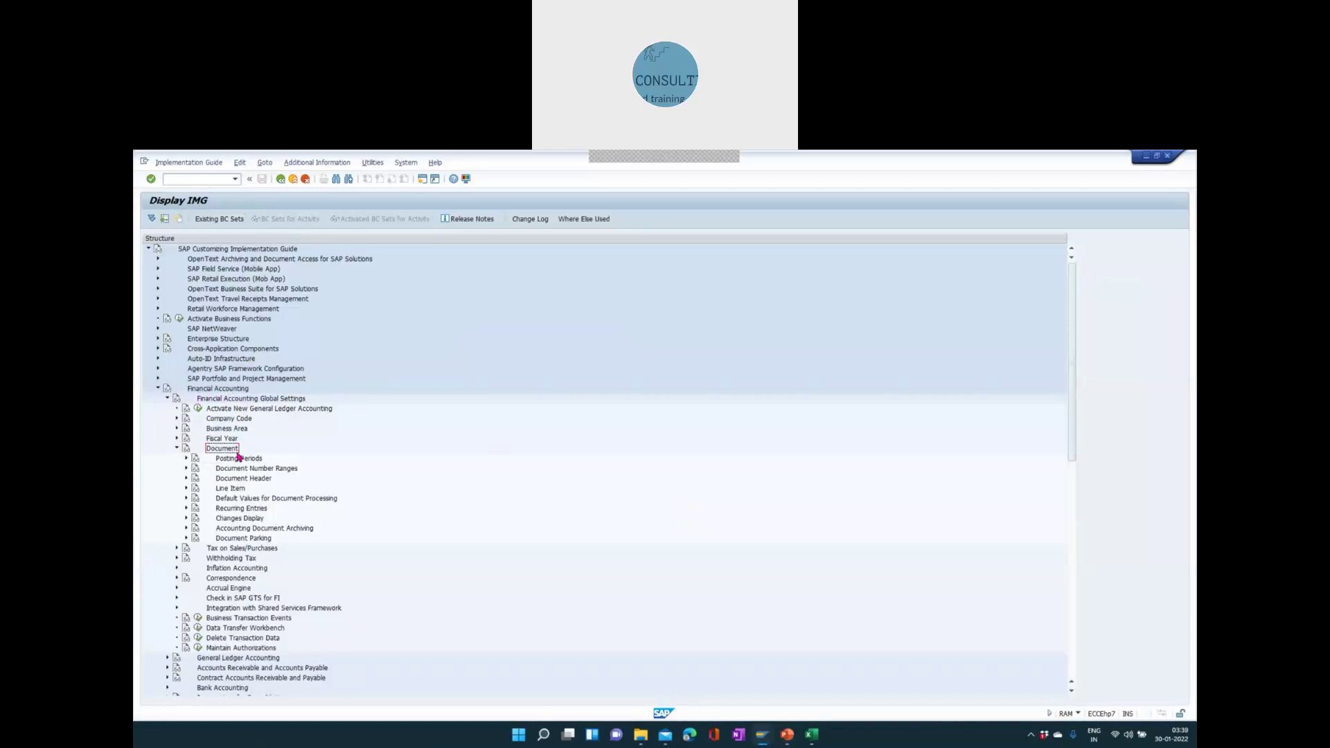
# - Execute Define Variants for Open Posting Periods and copy the variant listed just above .A as TTCL
pyautogui.click(185, 459)
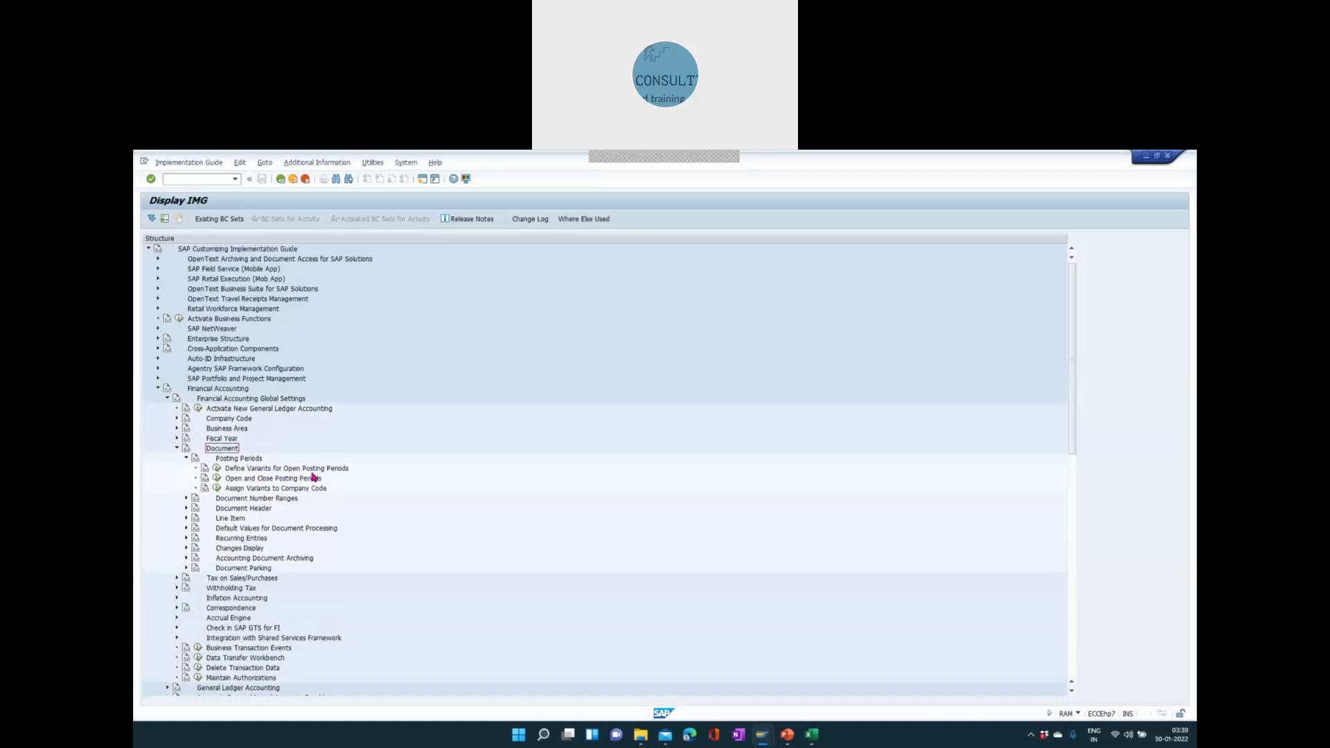
pyautogui.click(219, 470)
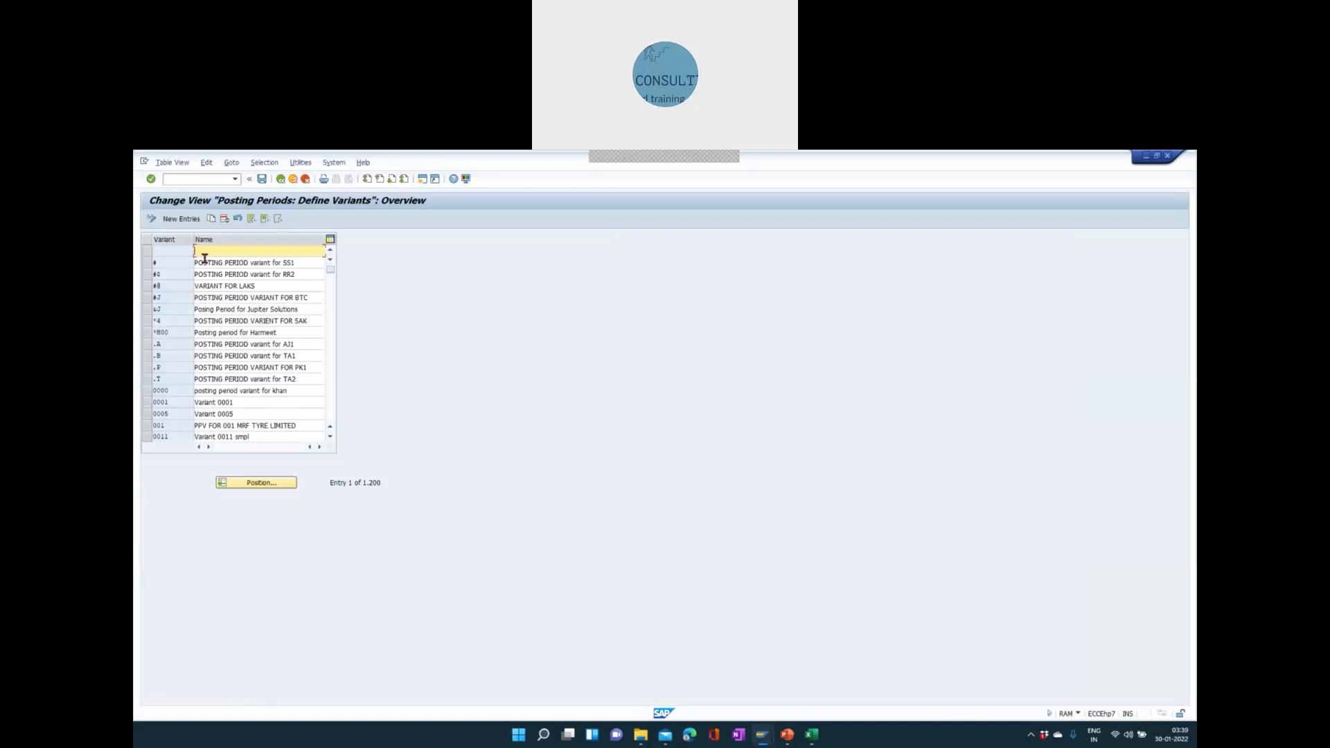
pyautogui.click(146, 265)
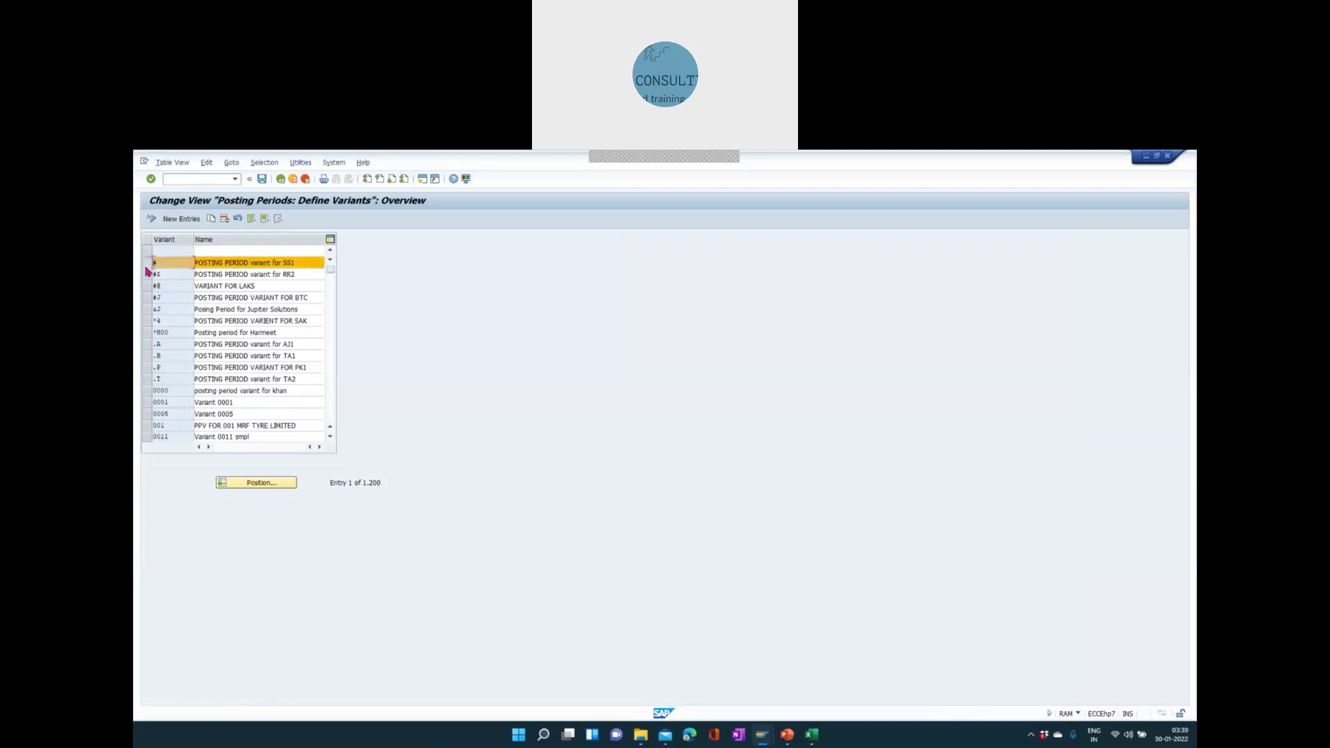
pyautogui.click(147, 333)
pyautogui.click(147, 262)
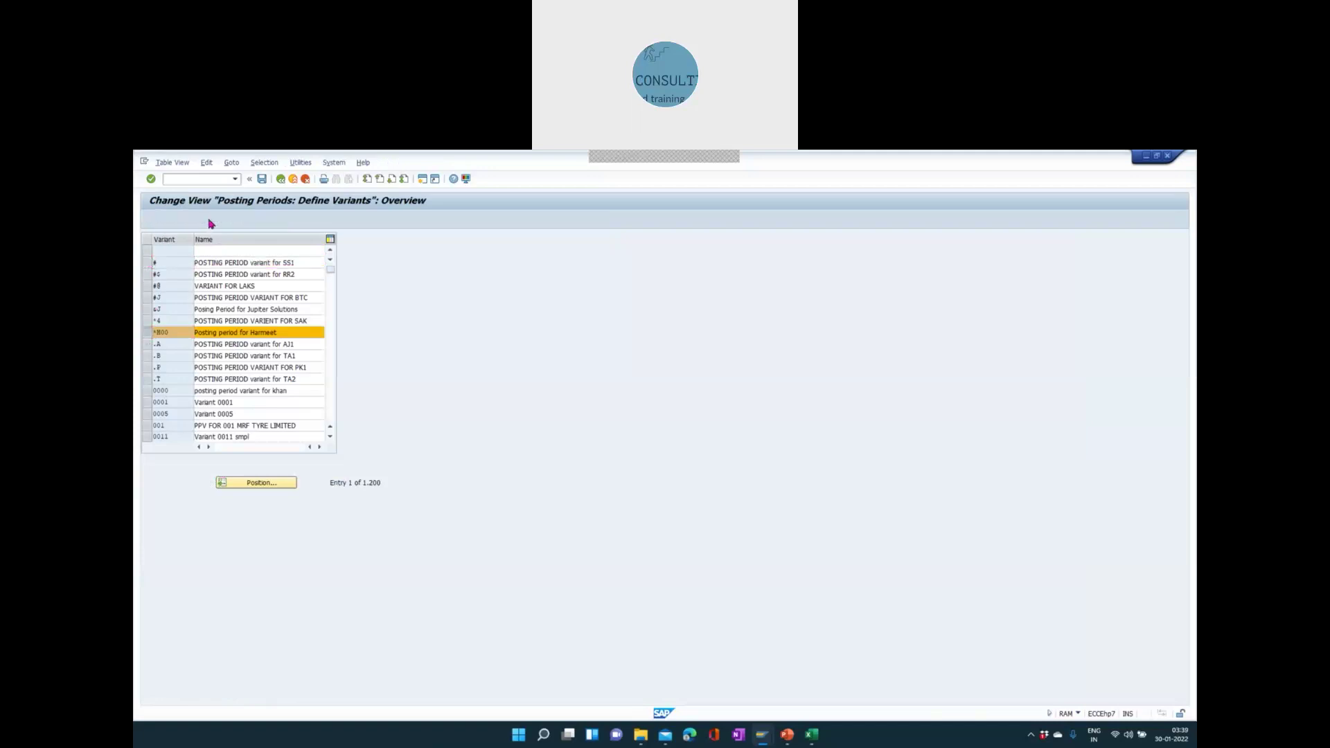
pyautogui.click(211, 218)
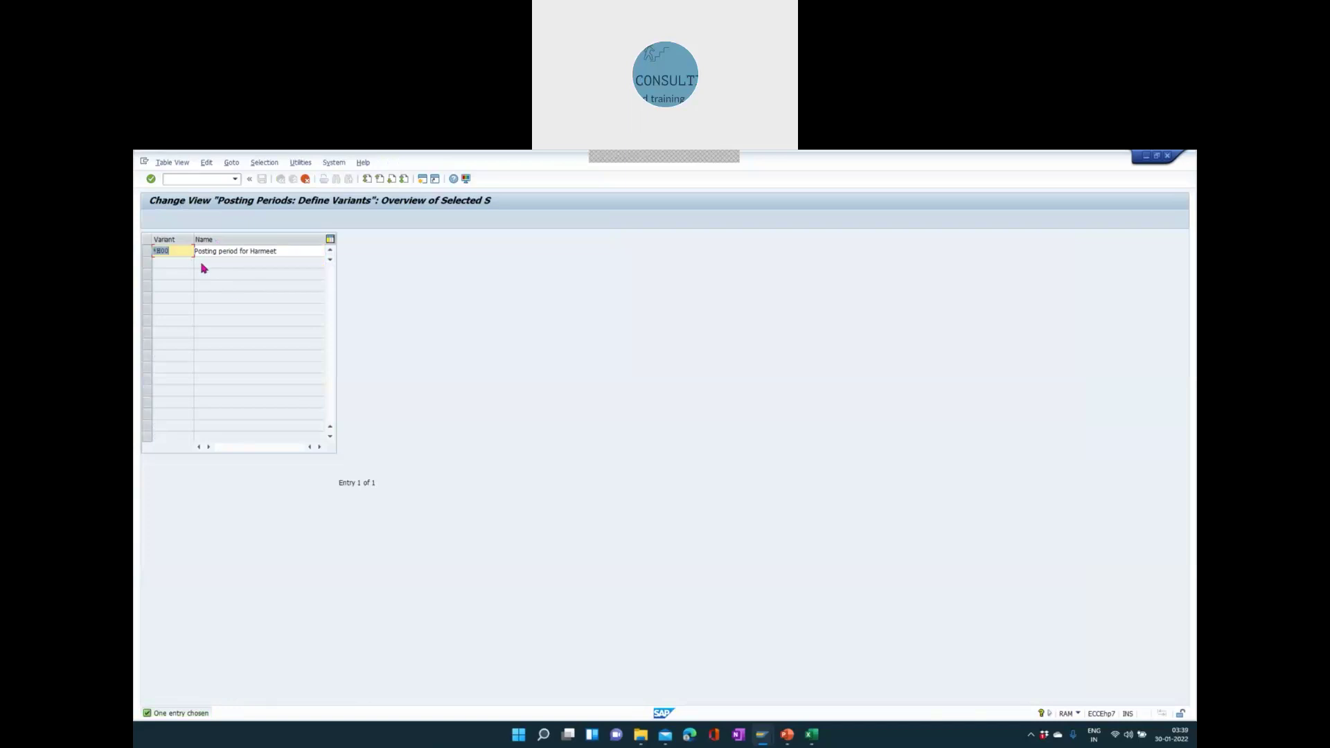
pyautogui.write('TICL')
pyautogui.click(151, 180)
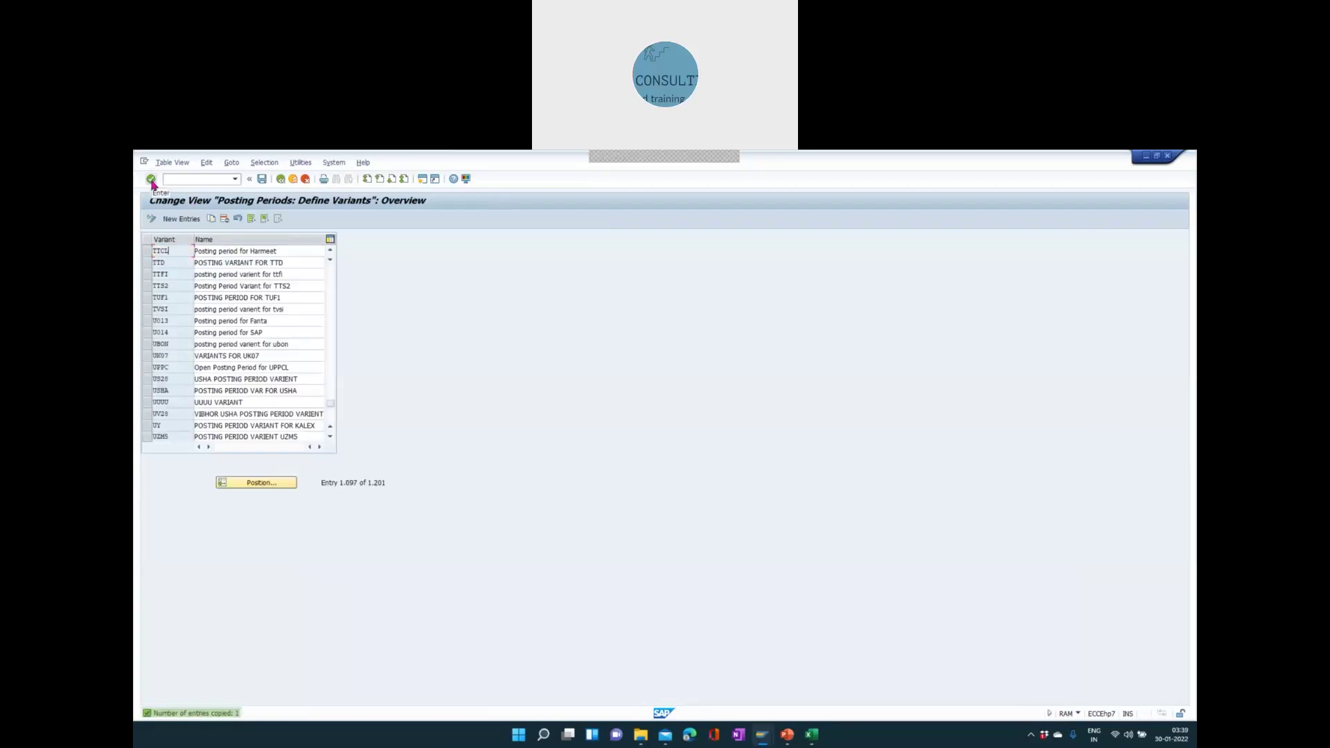
# - Name variant TTCL "Posting period for TATA TEA COMPANY" and save it in the TATA GROUP BATCH1 customizing request
pyautogui.click(279, 250)
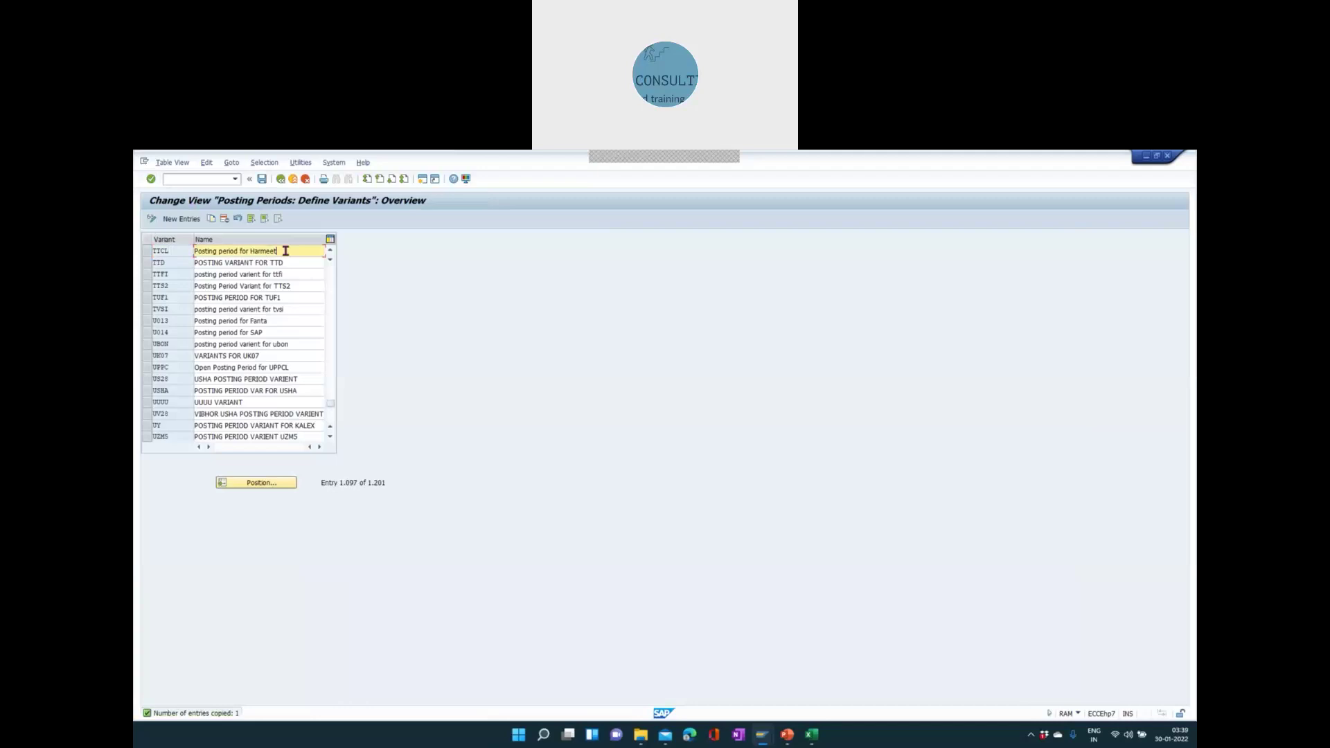
pyautogui.moveTo(285, 251); pyautogui.dragTo(252, 251)
pyautogui.write('TATA TEA COMPANY')
pyautogui.click(262, 179)
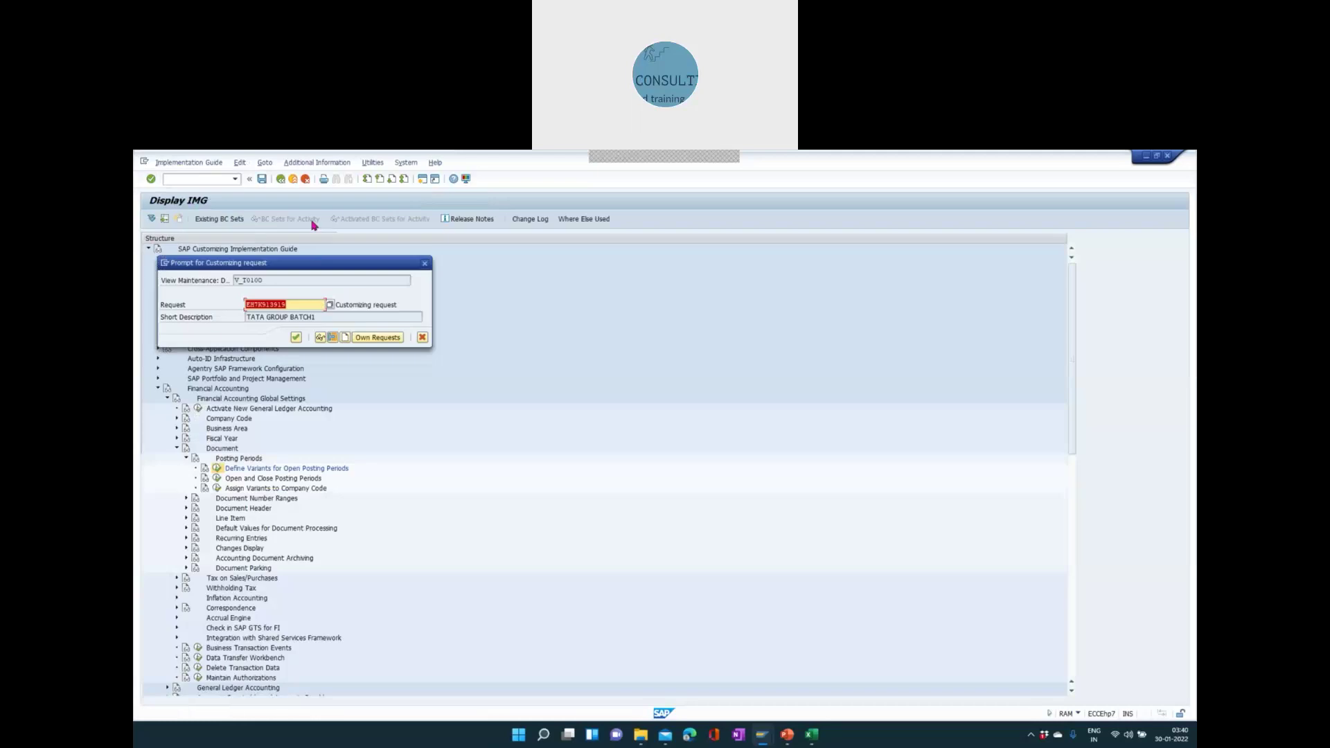
pyautogui.click(296, 338)
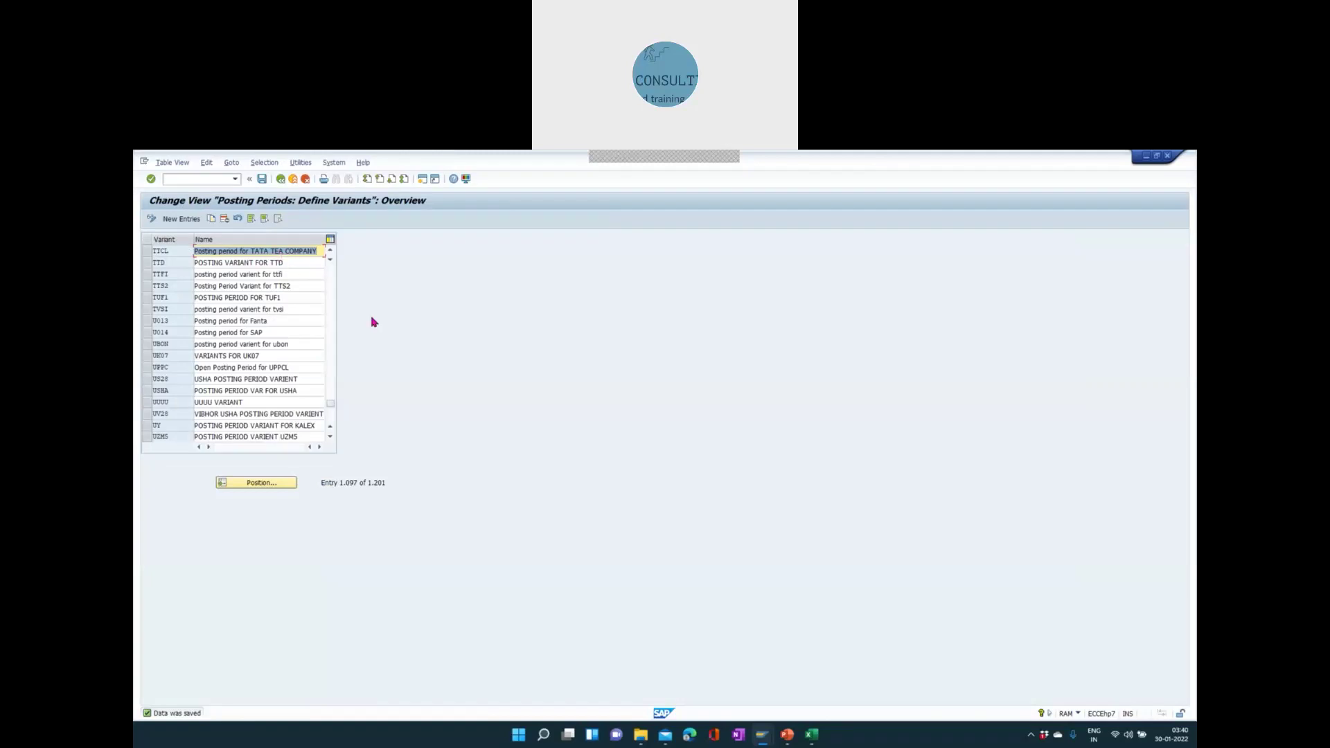
# - Check the OB52 open and close posting periods path on the PowerPoint configuration slide, and return to SAP
pyautogui.hotkey('alt', 'Tab')
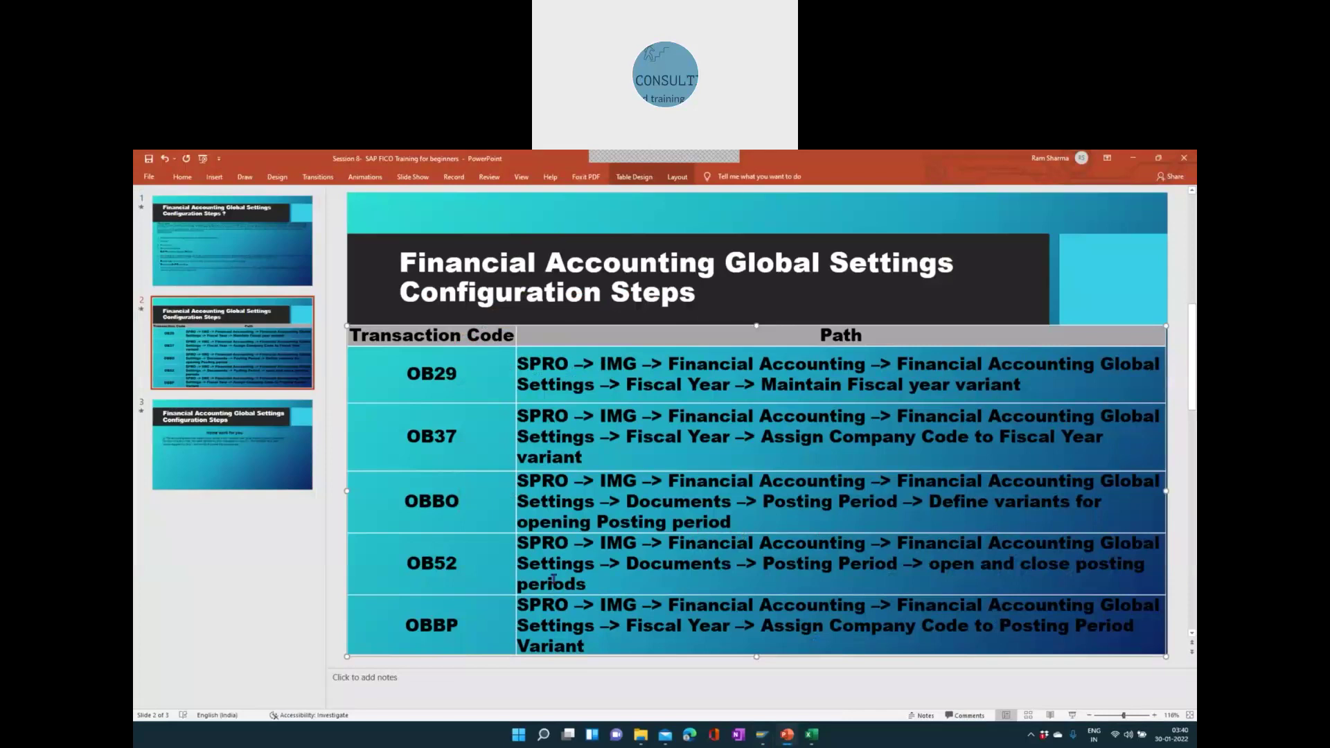
pyautogui.click(601, 586)
pyautogui.hotkey('alt', 'Tab')
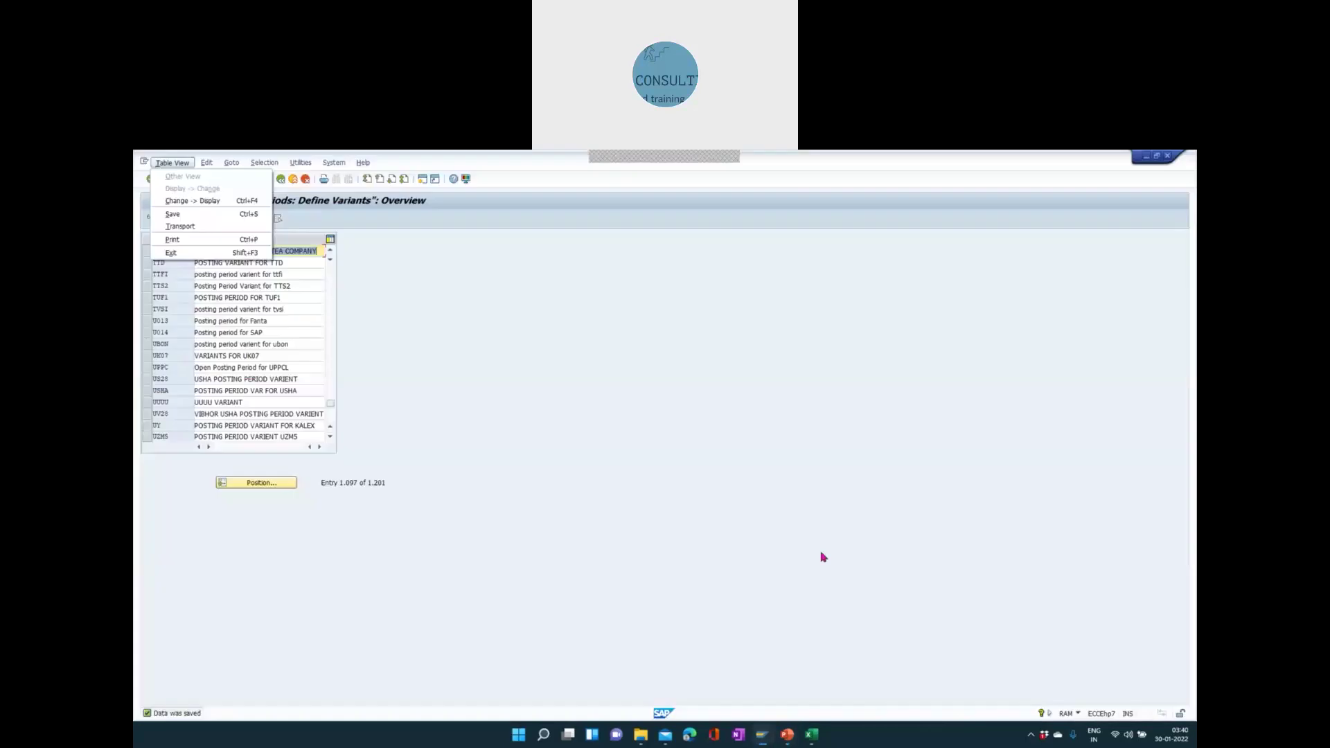
# - Execute Open and Close Posting Periods in the implementation guide and widen the account type column
pyautogui.hotkey('alt', 'Tab')
pyautogui.hotkey('alt', 'Tab')
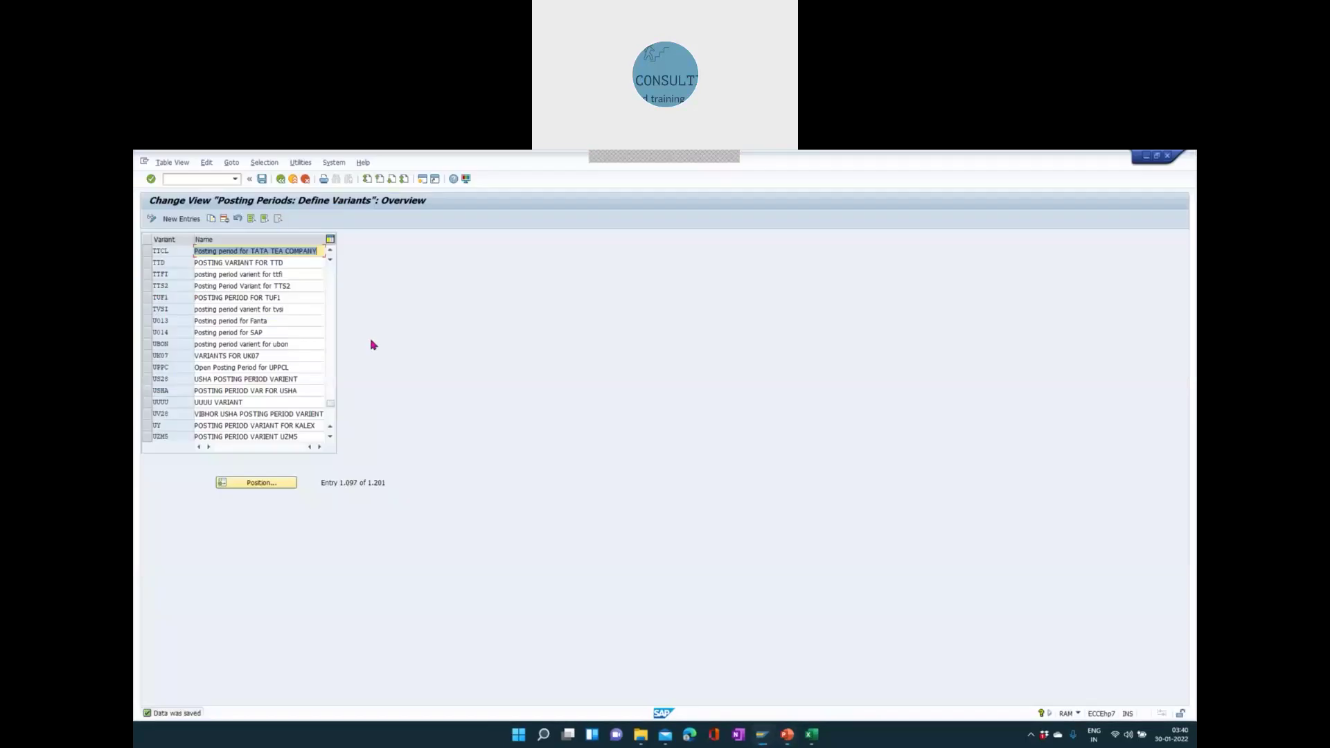
pyautogui.click(281, 179)
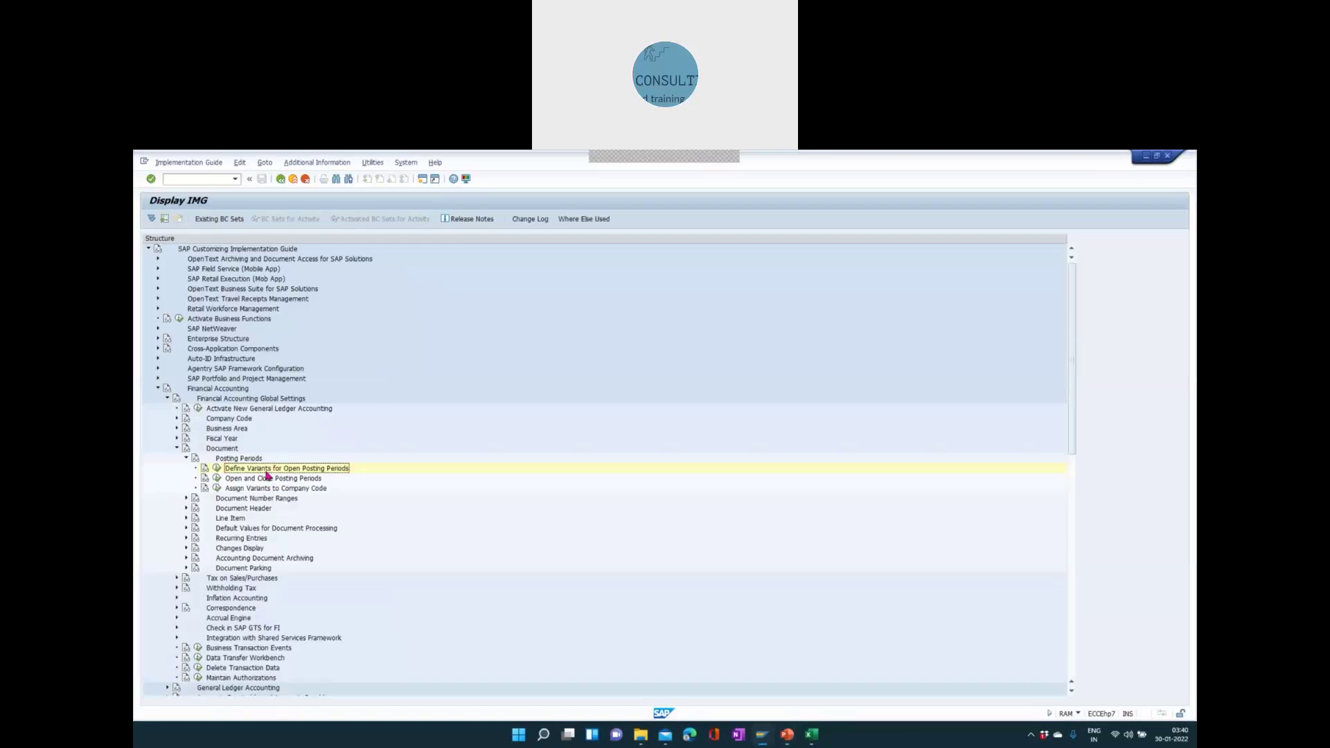
pyautogui.click(218, 479)
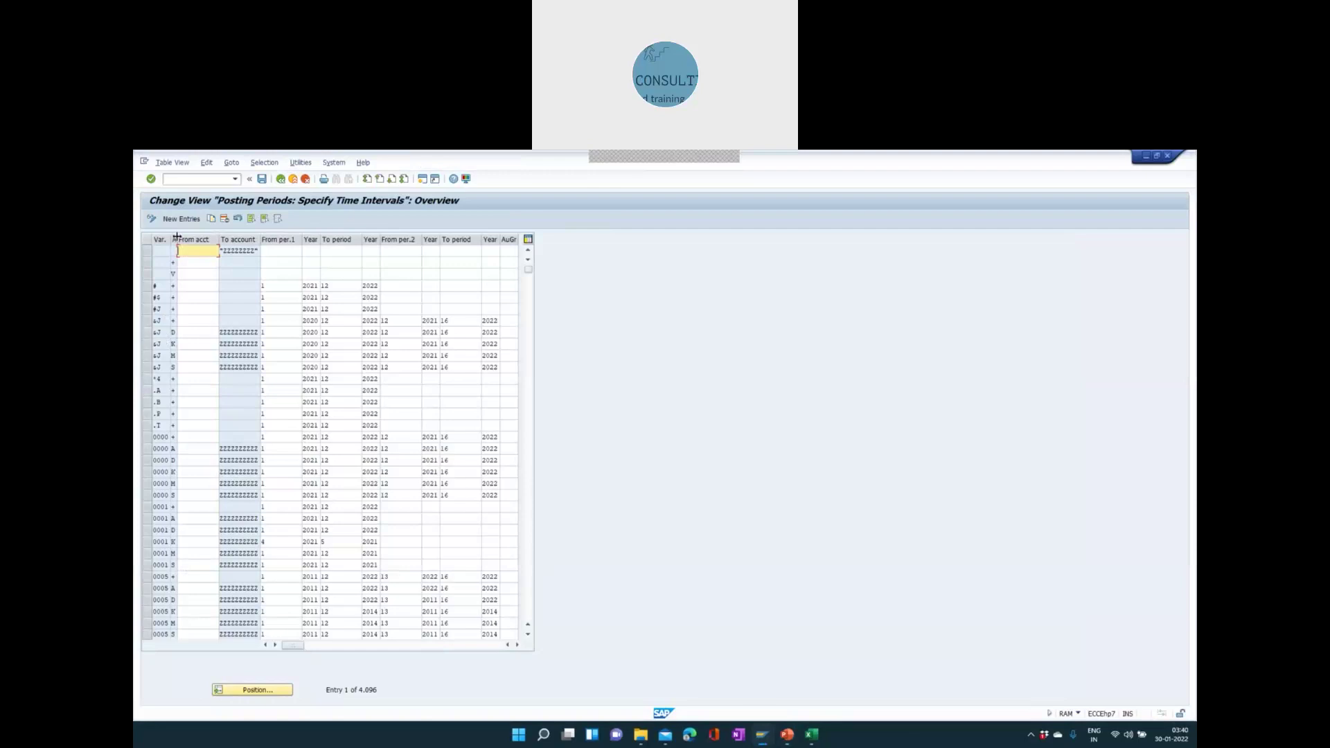
pyautogui.moveTo(176, 237); pyautogui.dragTo(192, 240)
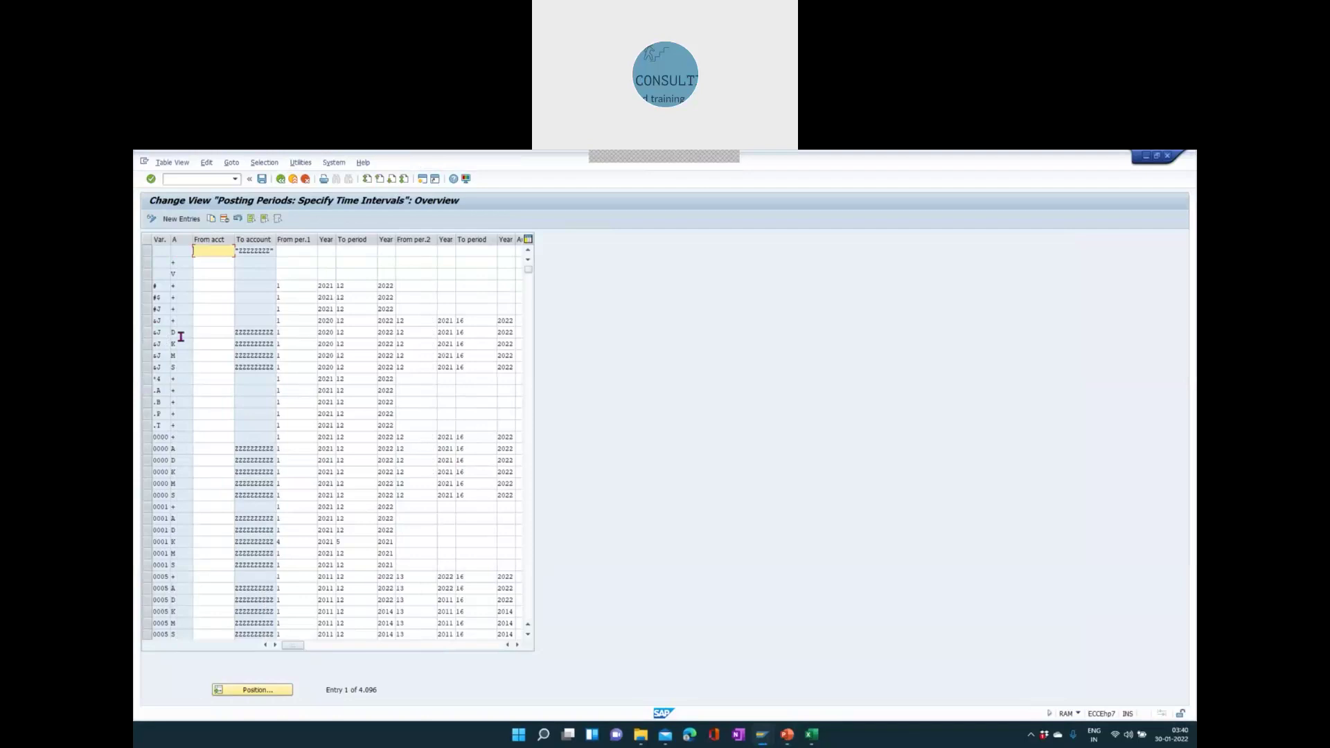
# - Select all six posting period rows of variant 0021, from account type + to S, and copy them
pyautogui.scroll(-9, 180, 334)
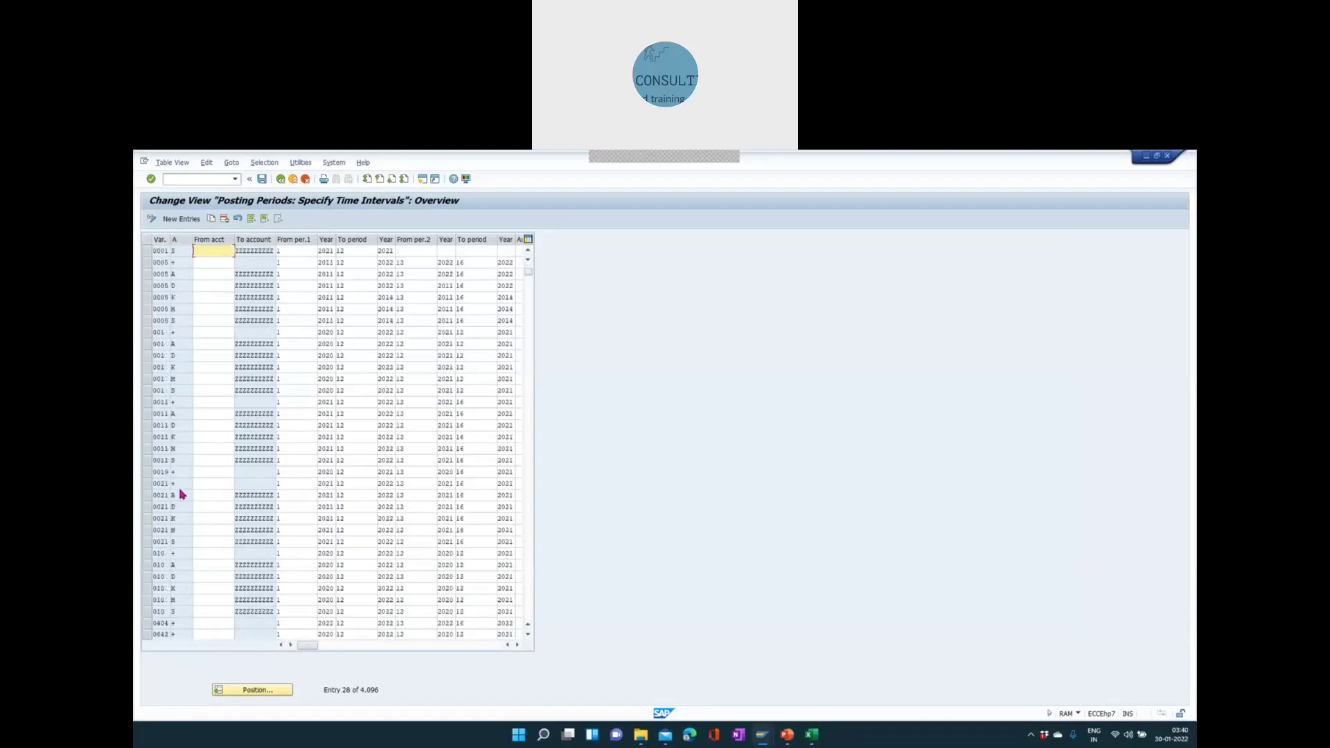
pyautogui.click(180, 485)
pyautogui.click(148, 485)
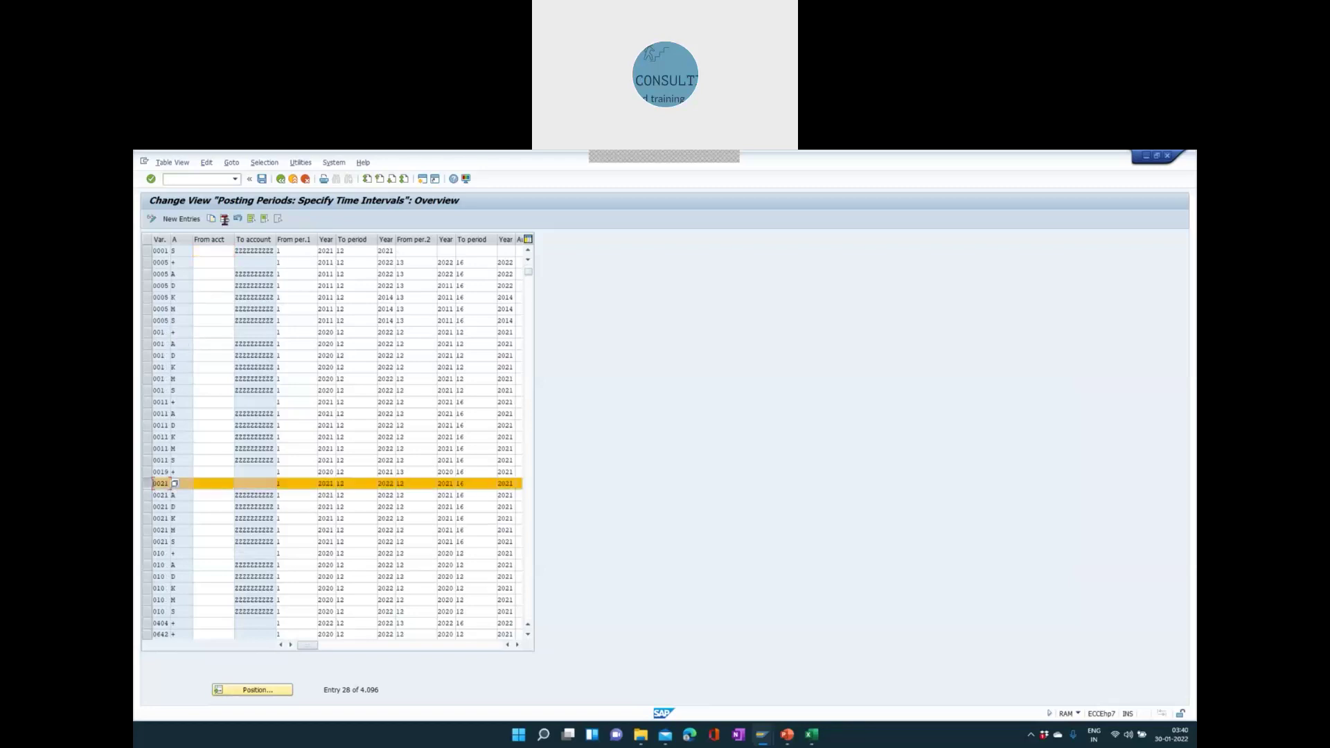
pyautogui.click(265, 219)
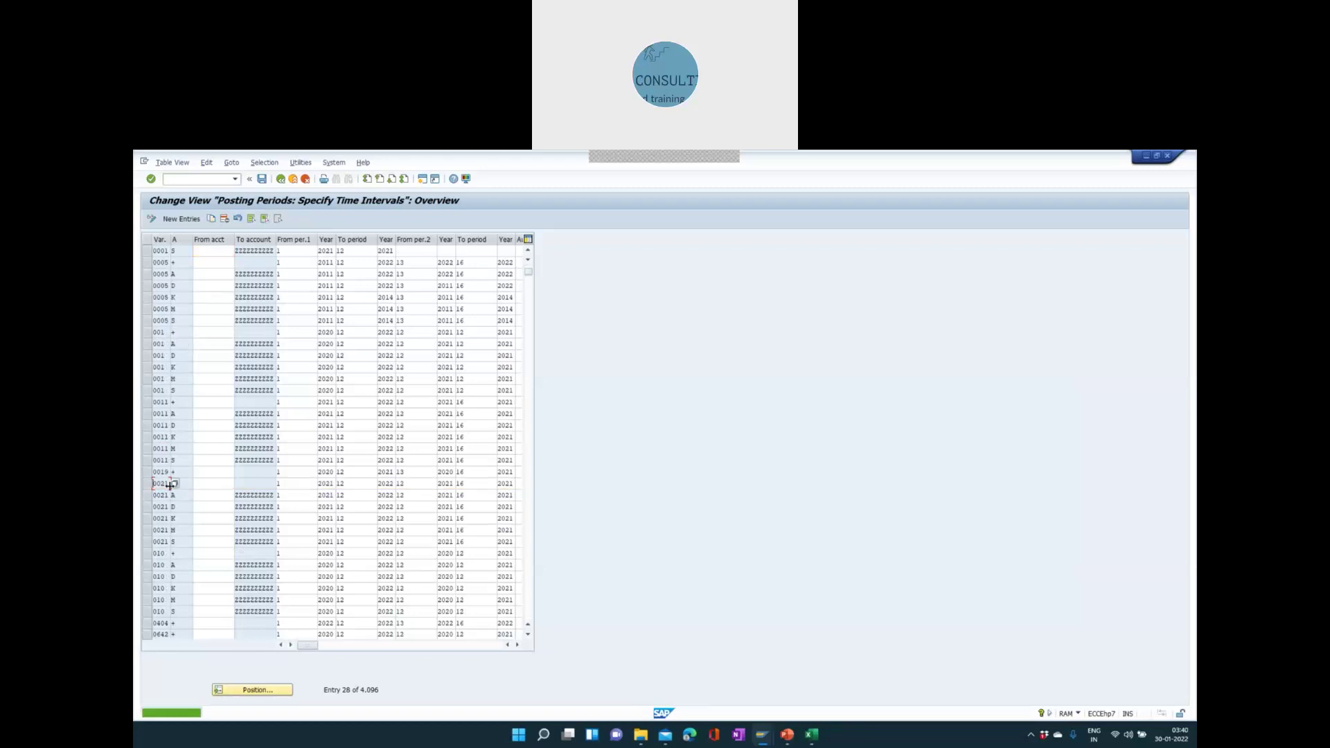
pyautogui.click(149, 485)
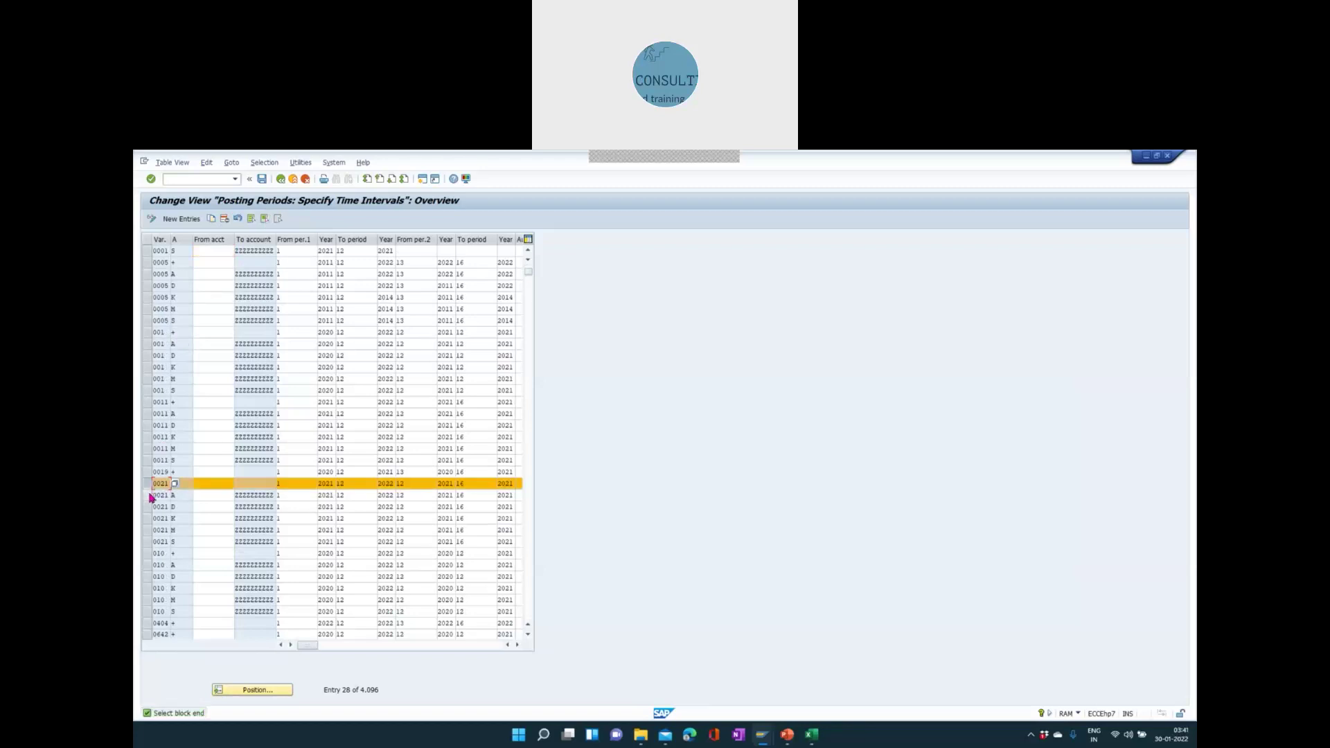
pyautogui.click(148, 495)
pyautogui.click(148, 506)
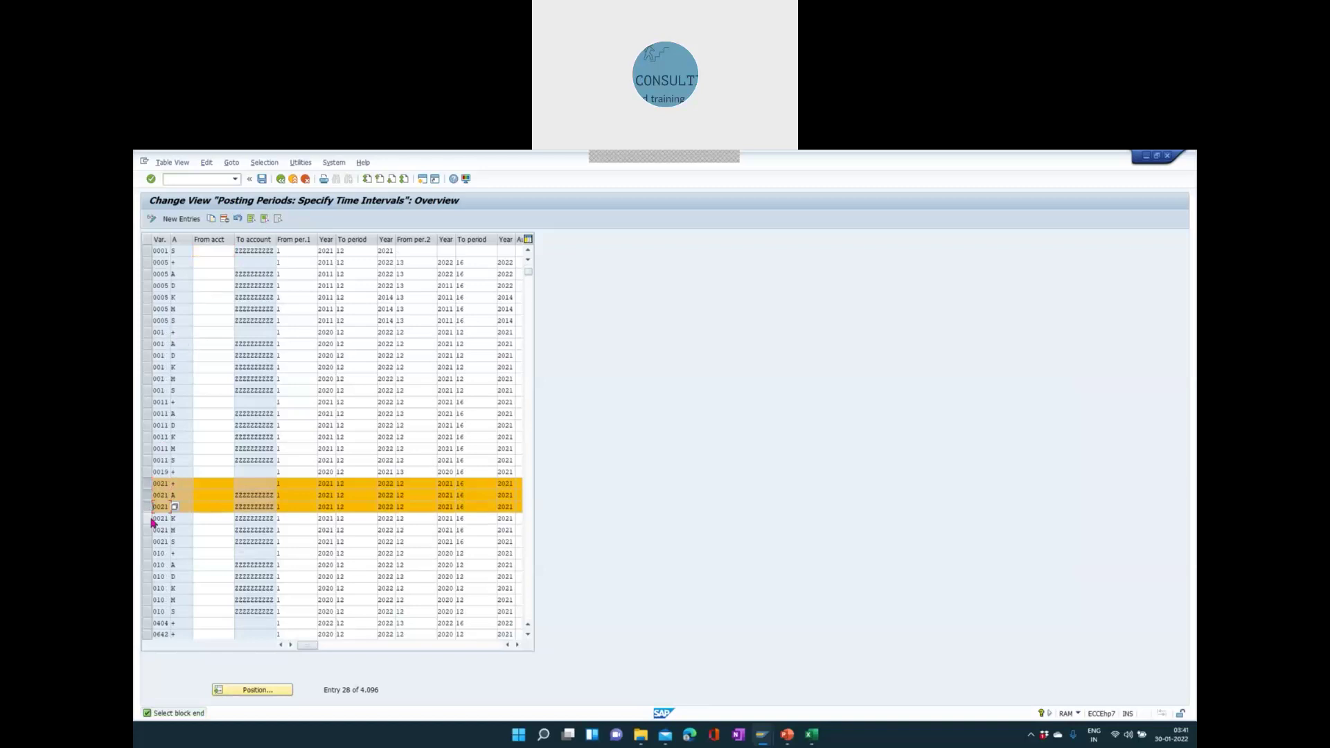
pyautogui.click(149, 518)
pyautogui.click(149, 530)
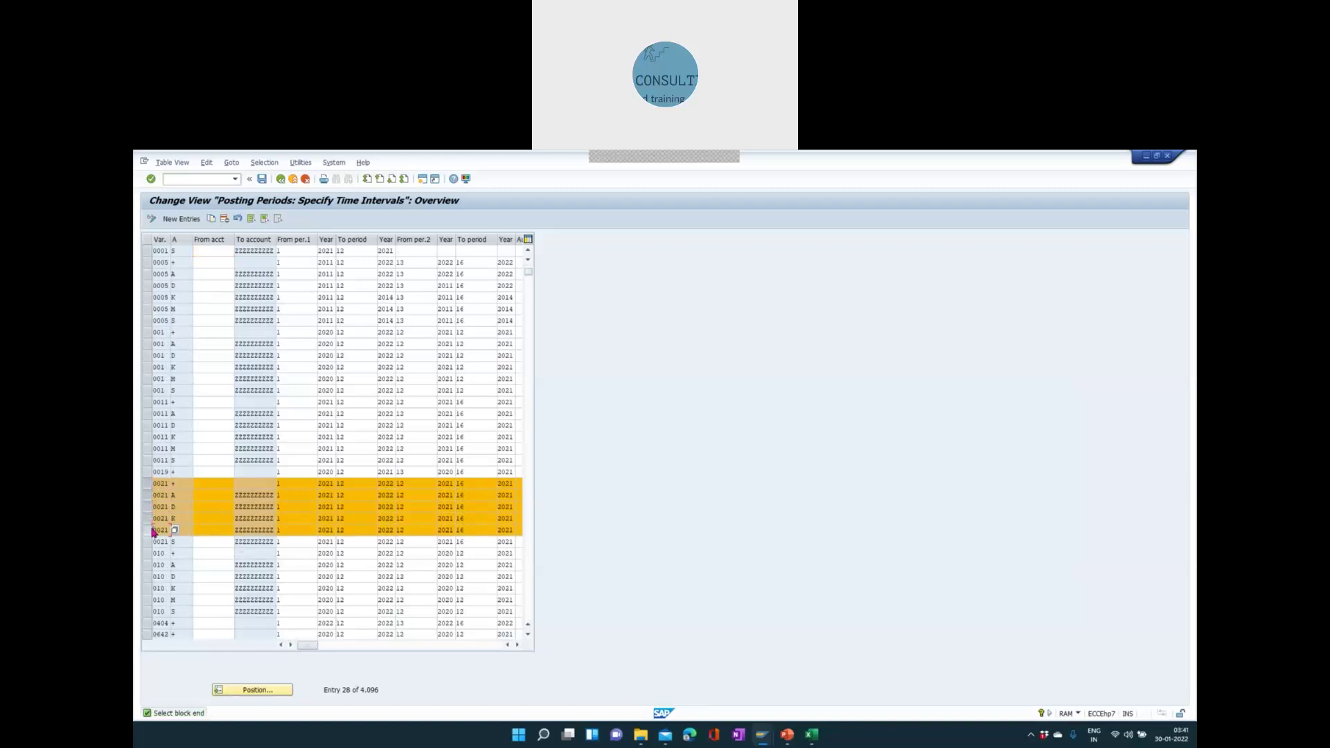
pyautogui.click(152, 542)
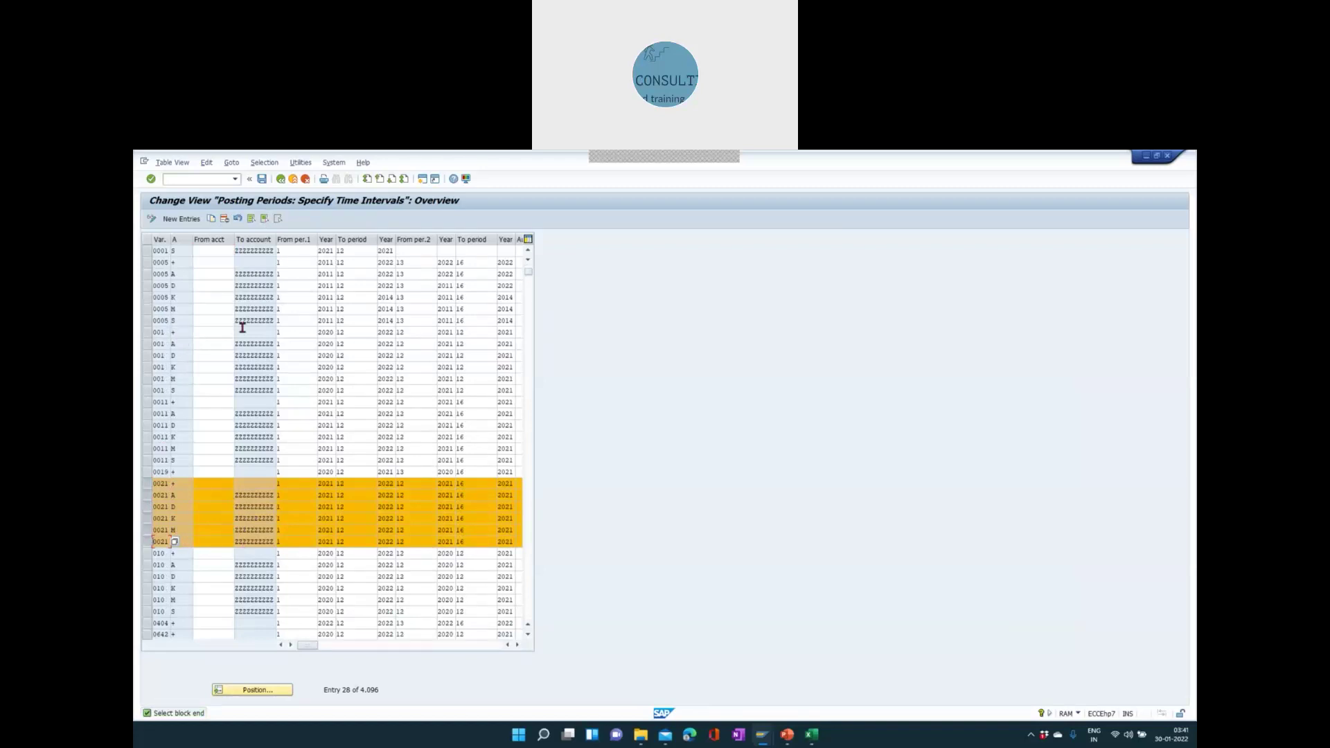
pyautogui.click(211, 219)
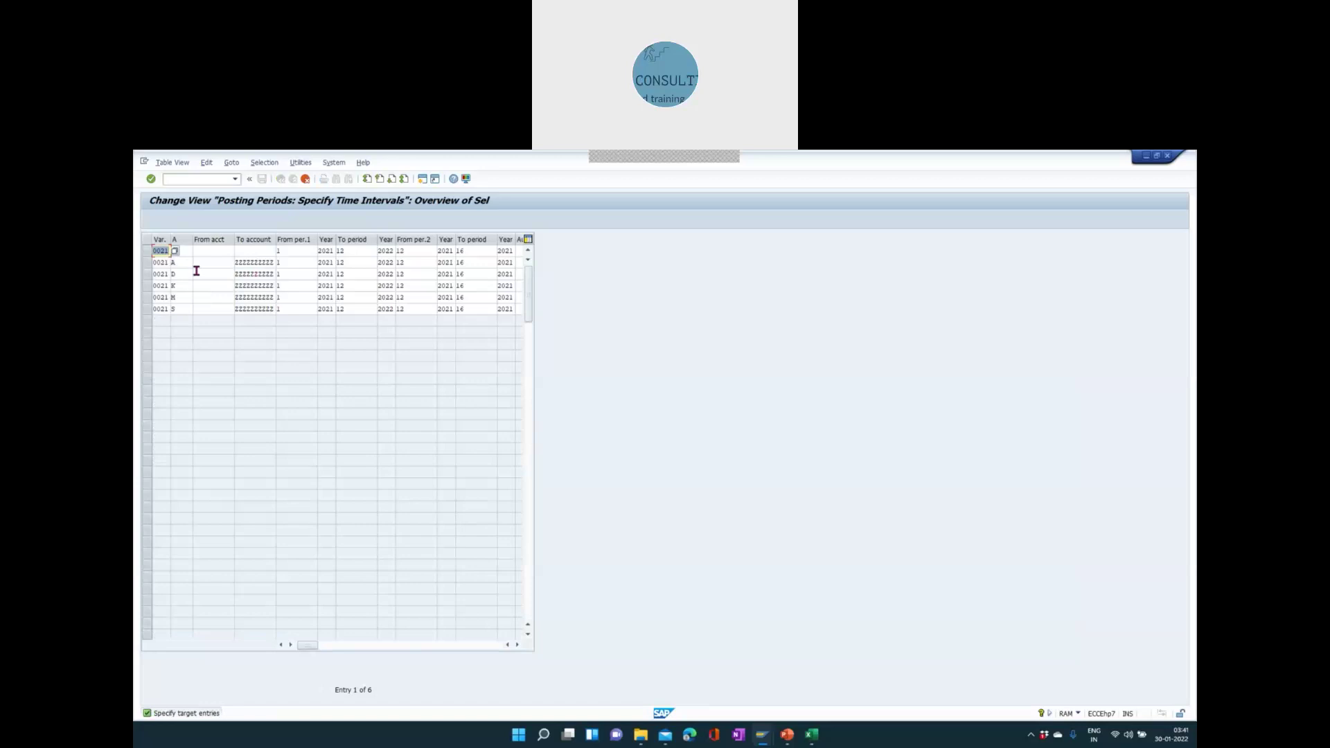
# - Change the variant to TTCL in the six copied rows for account types +, A, D, K, M and S
pyautogui.write('TTC')
pyautogui.write('+')
pyautogui.click(168, 263)
pyautogui.moveTo(168, 262); pyautogui.dragTo(154, 272)
pyautogui.write('TTCA')
pyautogui.moveTo(168, 273); pyautogui.dragTo(154, 274)
pyautogui.write('TTCLD')
pyautogui.moveTo(169, 284); pyautogui.dragTo(142, 285)
pyautogui.write('TTCLK')
pyautogui.doubleClick(168, 297)
pyautogui.write('TTC')
pyautogui.doubleClick(166, 310)
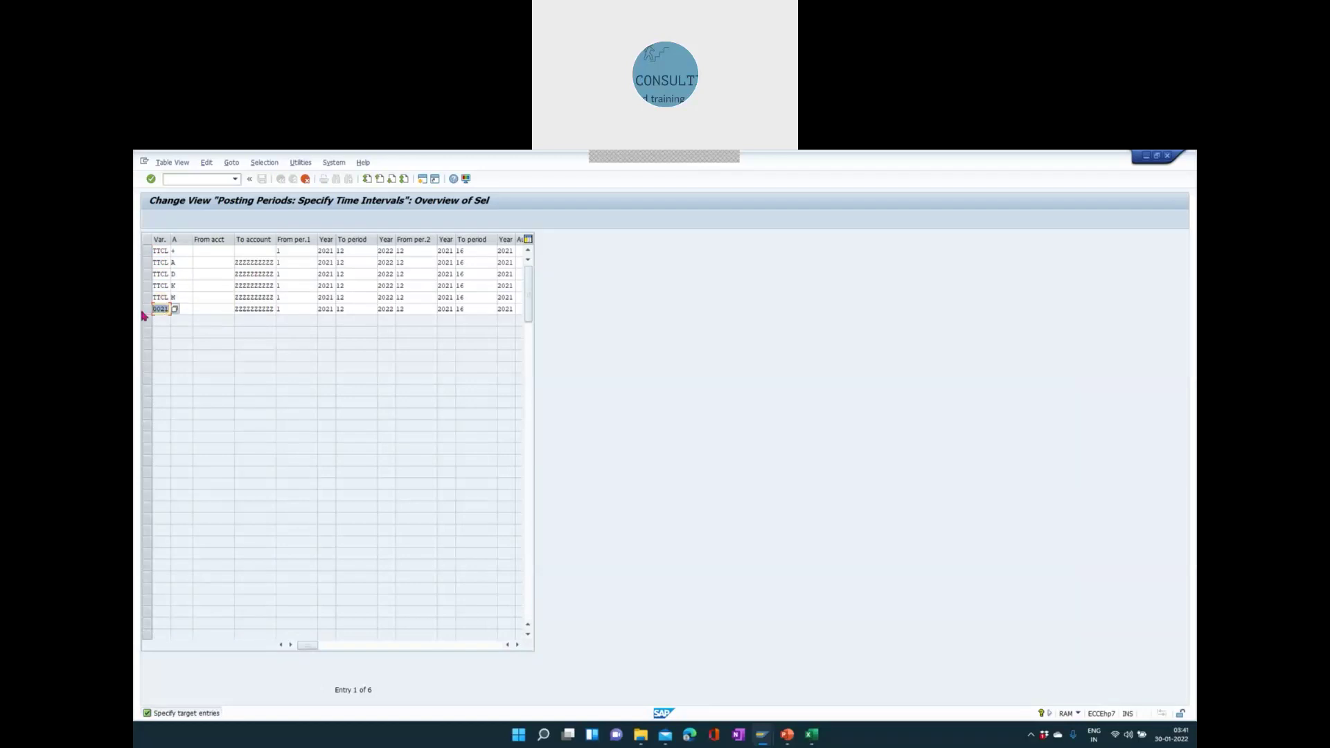
pyautogui.write('TTCL')
# - Review the possible account types for the second TTCL row and choose Assets
pyautogui.click(182, 265)
pyautogui.click(195, 267)
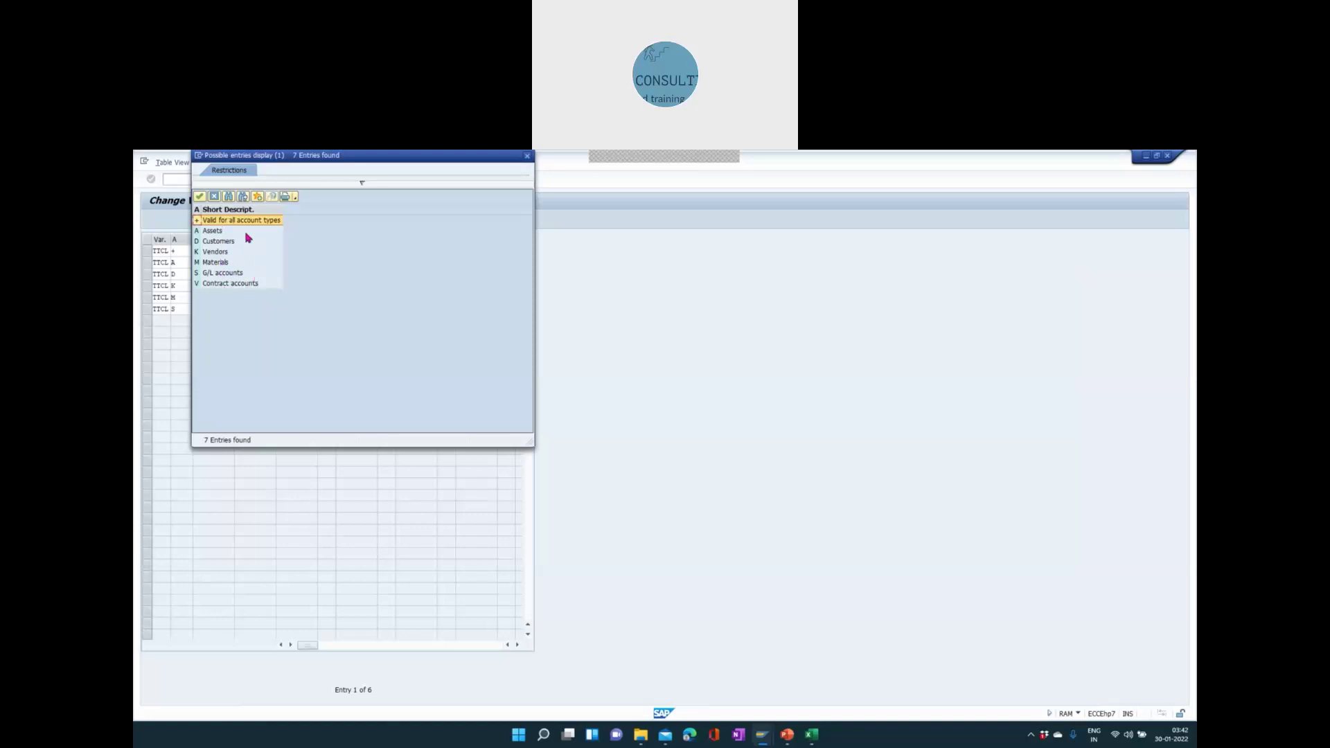
pyautogui.click(200, 197)
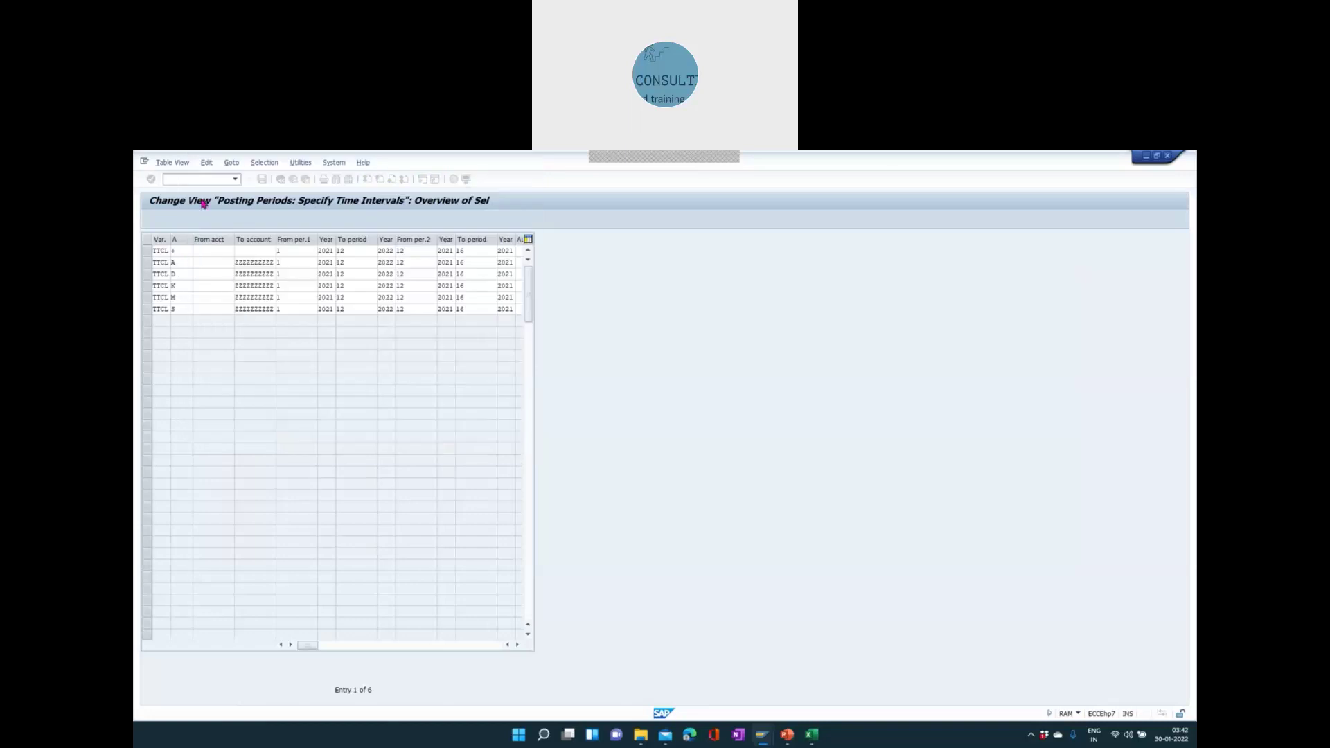
pyautogui.click(198, 263)
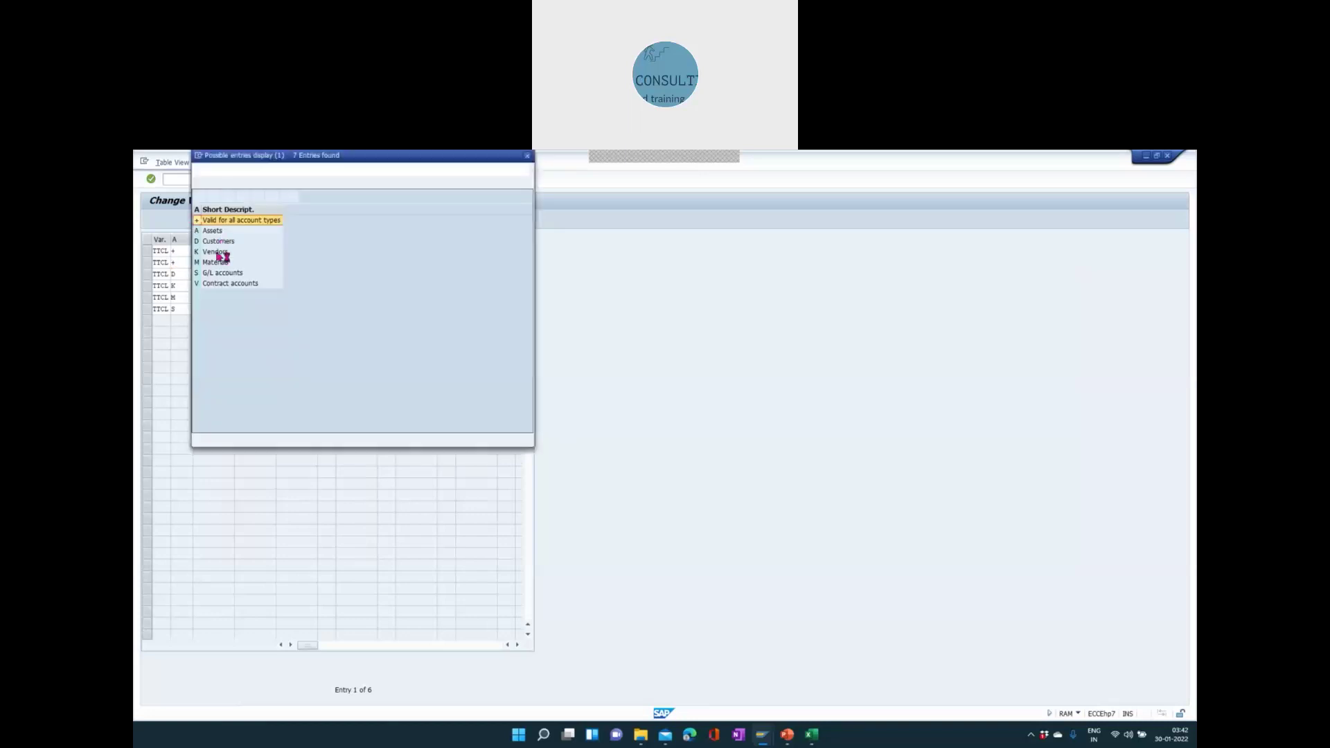
pyautogui.doubleClick(223, 232)
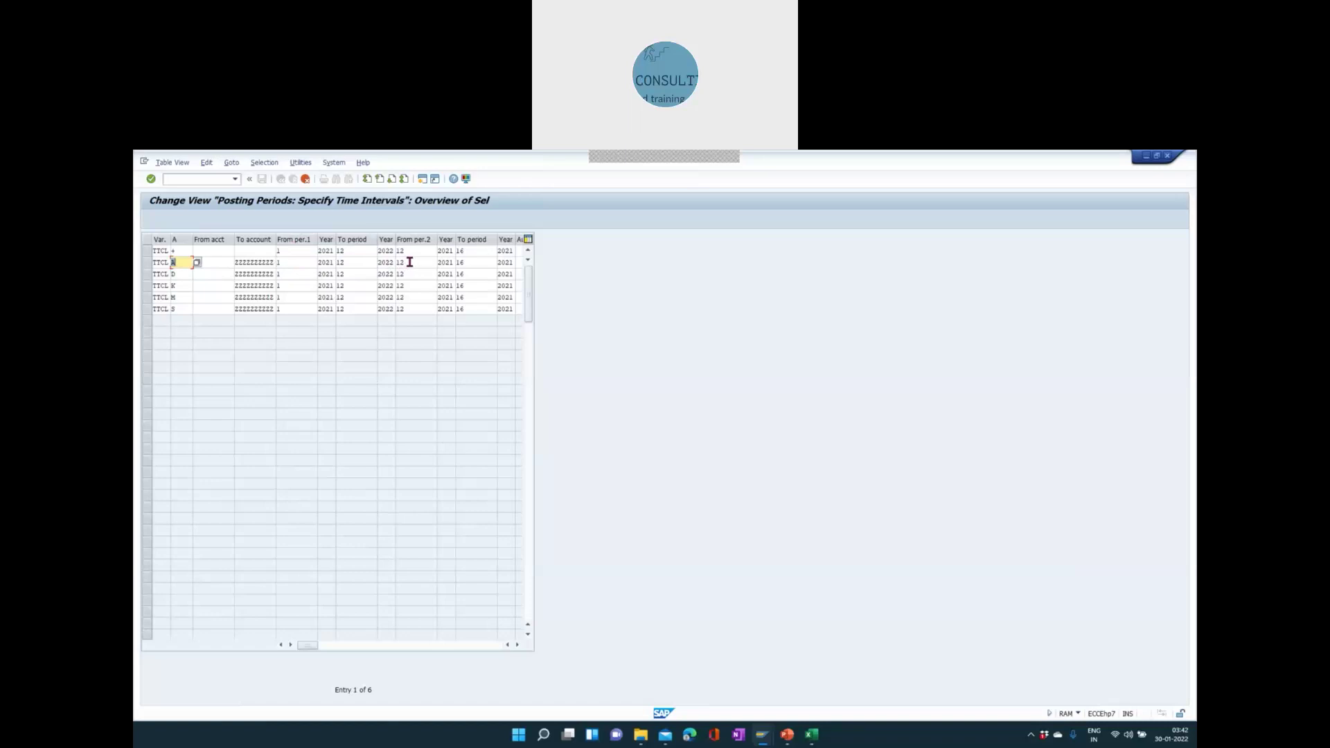
# - Set From per.2 to 13 in all six TTCL rows
pyautogui.click(519, 647)
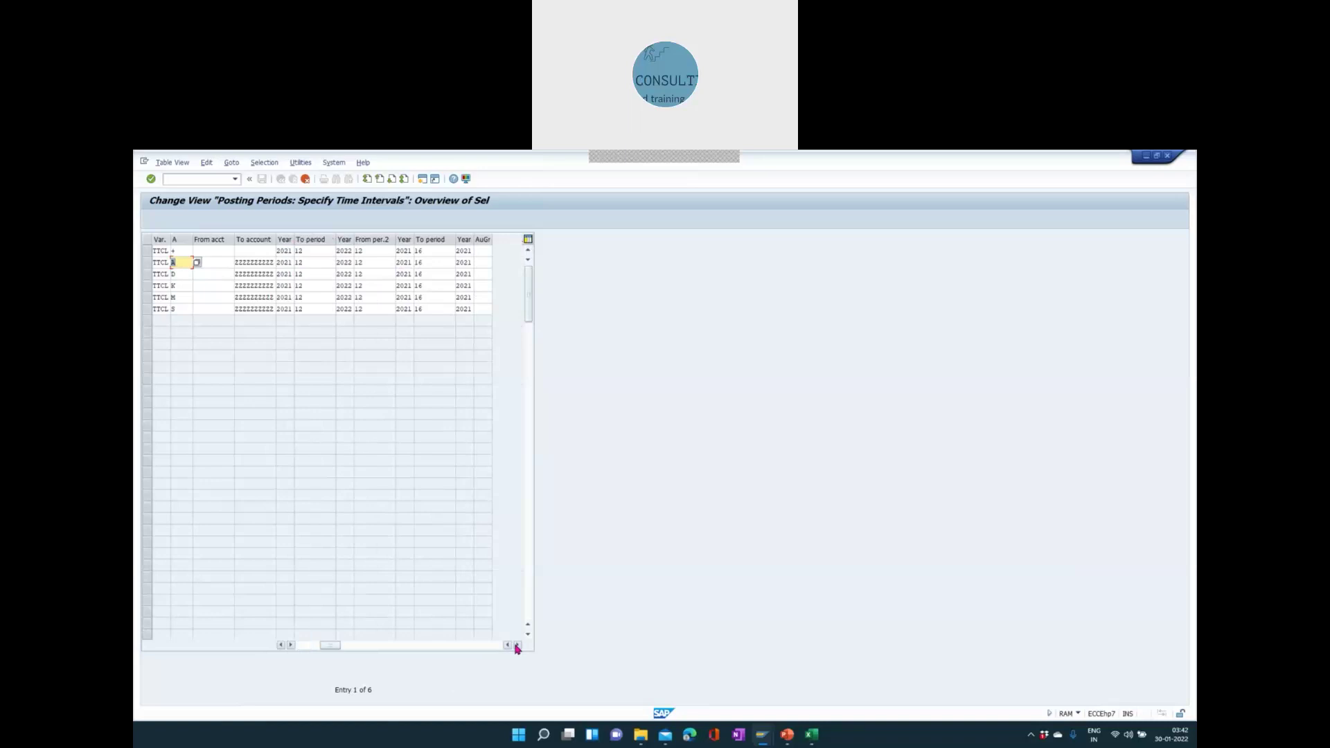
pyautogui.click(517, 647)
pyautogui.click(517, 647)
pyautogui.click(517, 646)
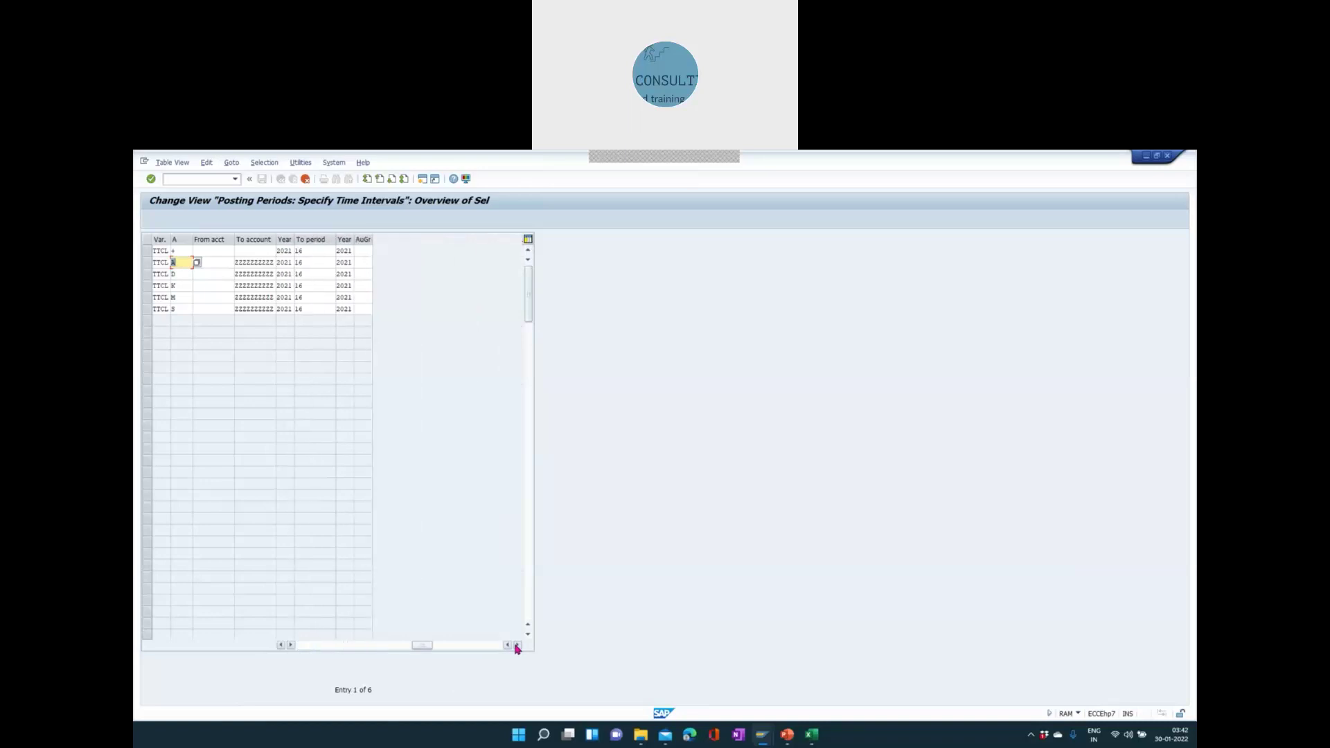
pyautogui.moveTo(425, 650); pyautogui.dragTo(302, 659)
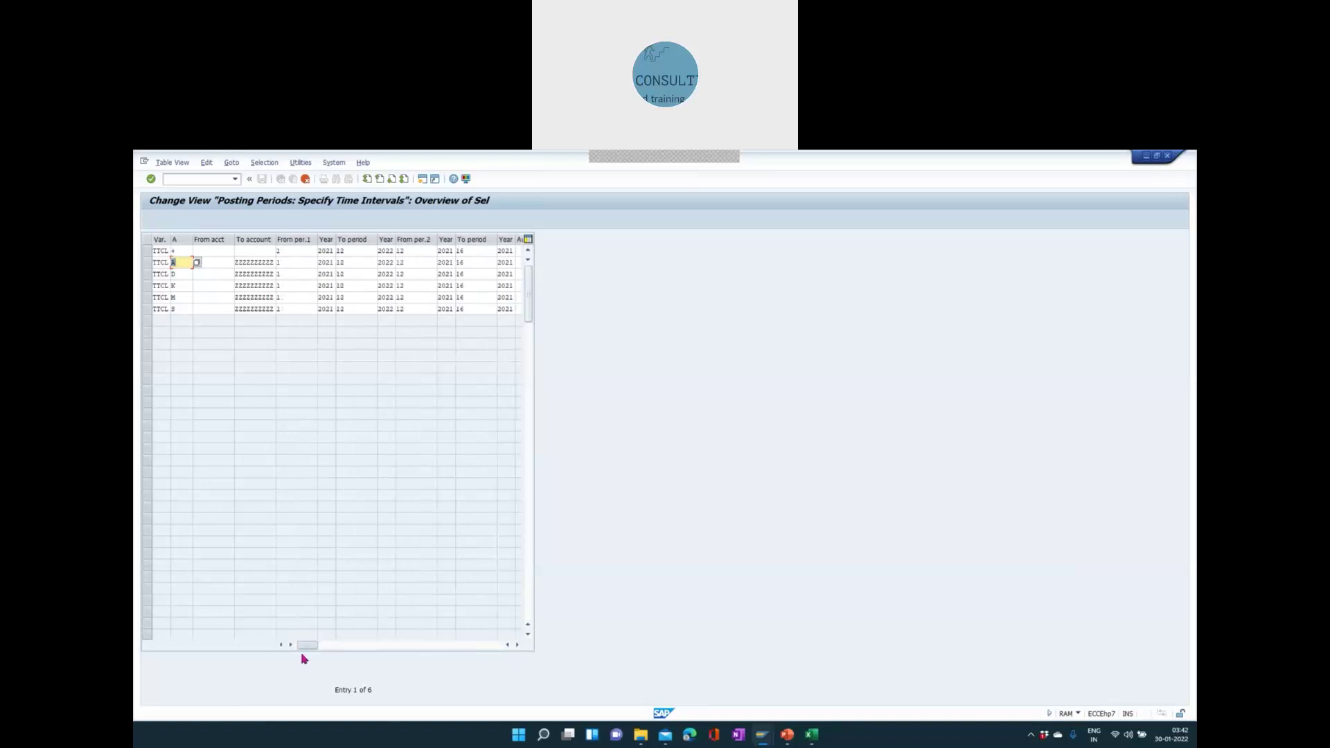
pyautogui.click(413, 252)
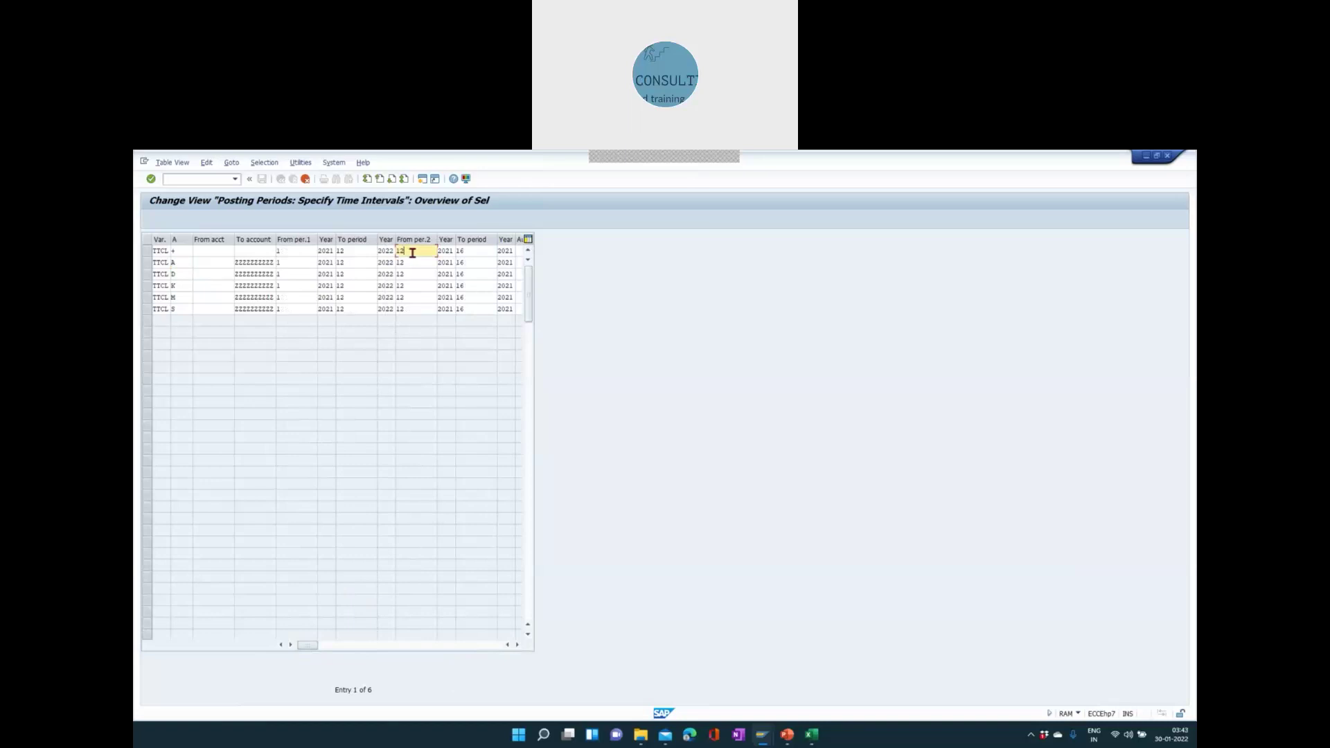
pyautogui.press('BackSpace')
pyautogui.write('3')
pyautogui.press('BackSpace')
pyautogui.click(414, 261)
pyautogui.press('BackSpace')
pyautogui.write('3')
pyautogui.click(415, 275)
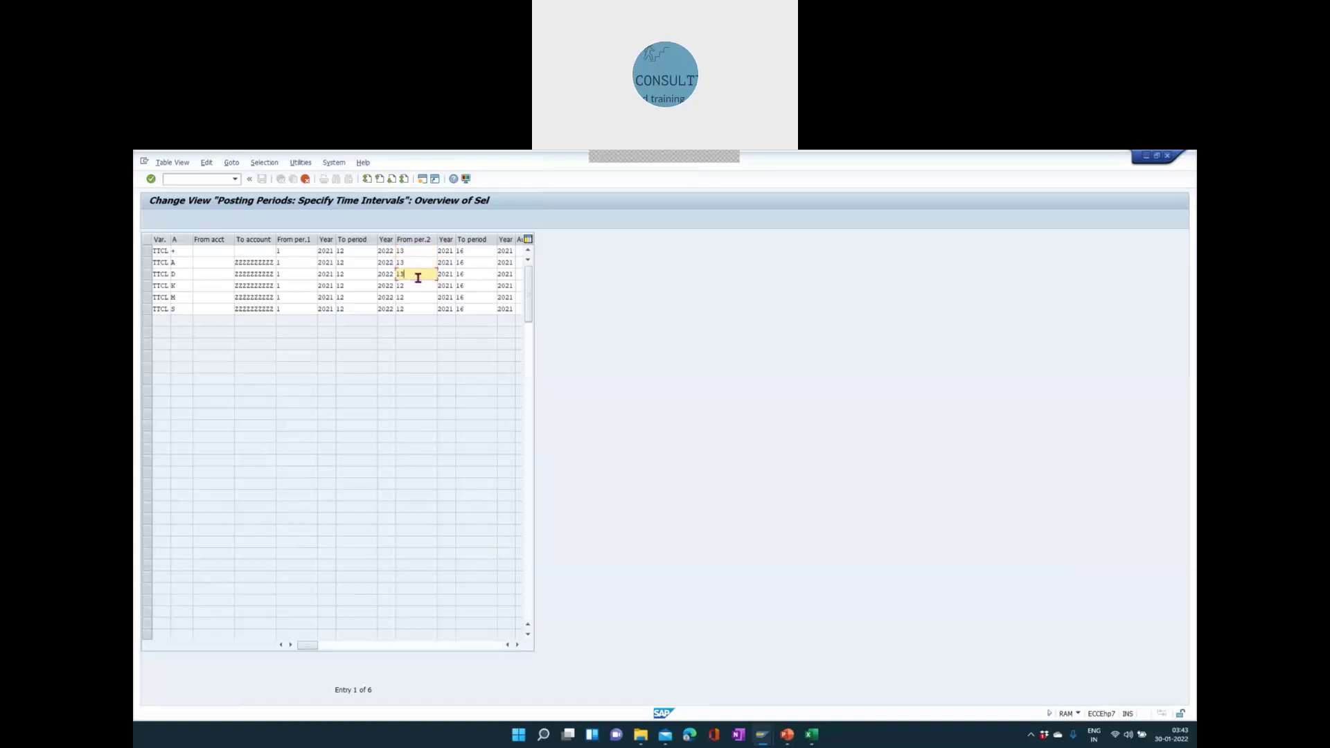
pyautogui.click(417, 286)
pyautogui.press('BackSpace')
pyautogui.write('3')
pyautogui.click(416, 295)
pyautogui.press('BackSpace')
pyautogui.write('3')
pyautogui.click(412, 307)
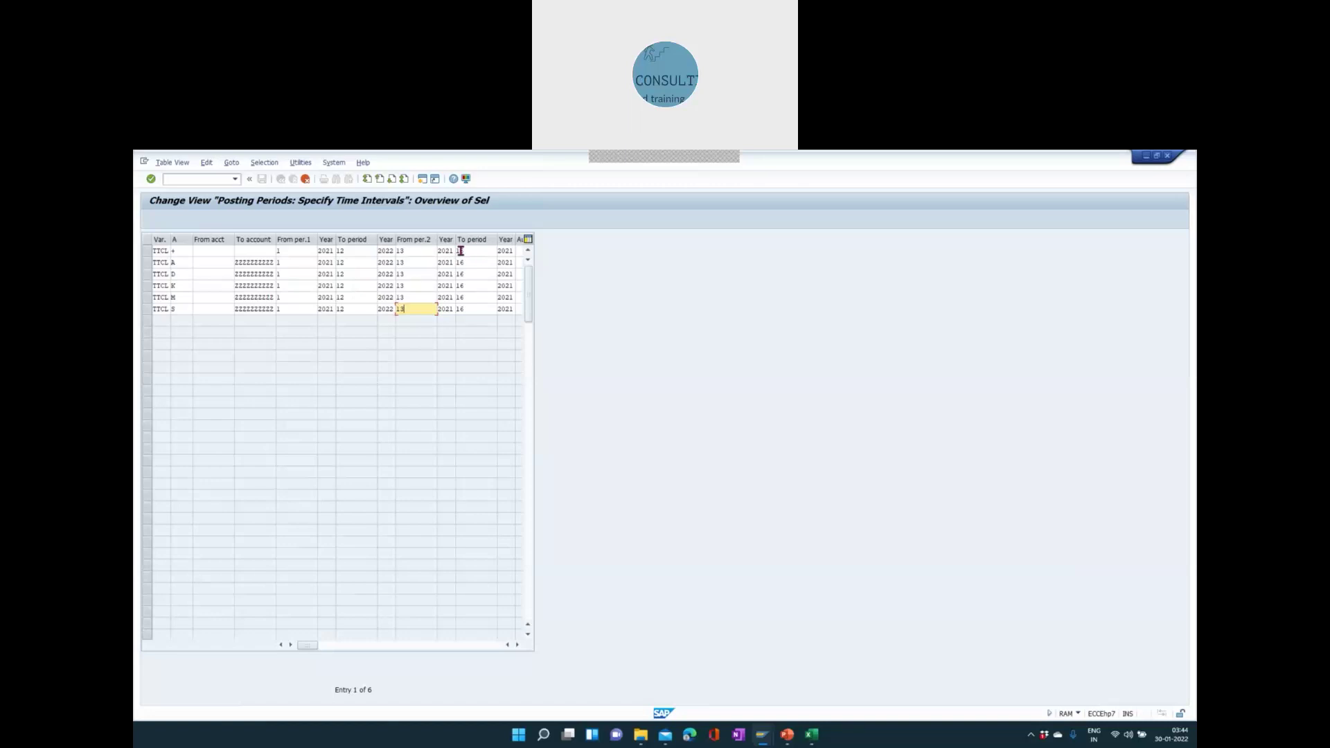
# - Accept the six copied TTCL entries and save them in the TATA GROUP BATCH1 customizing request
pyautogui.click(151, 179)
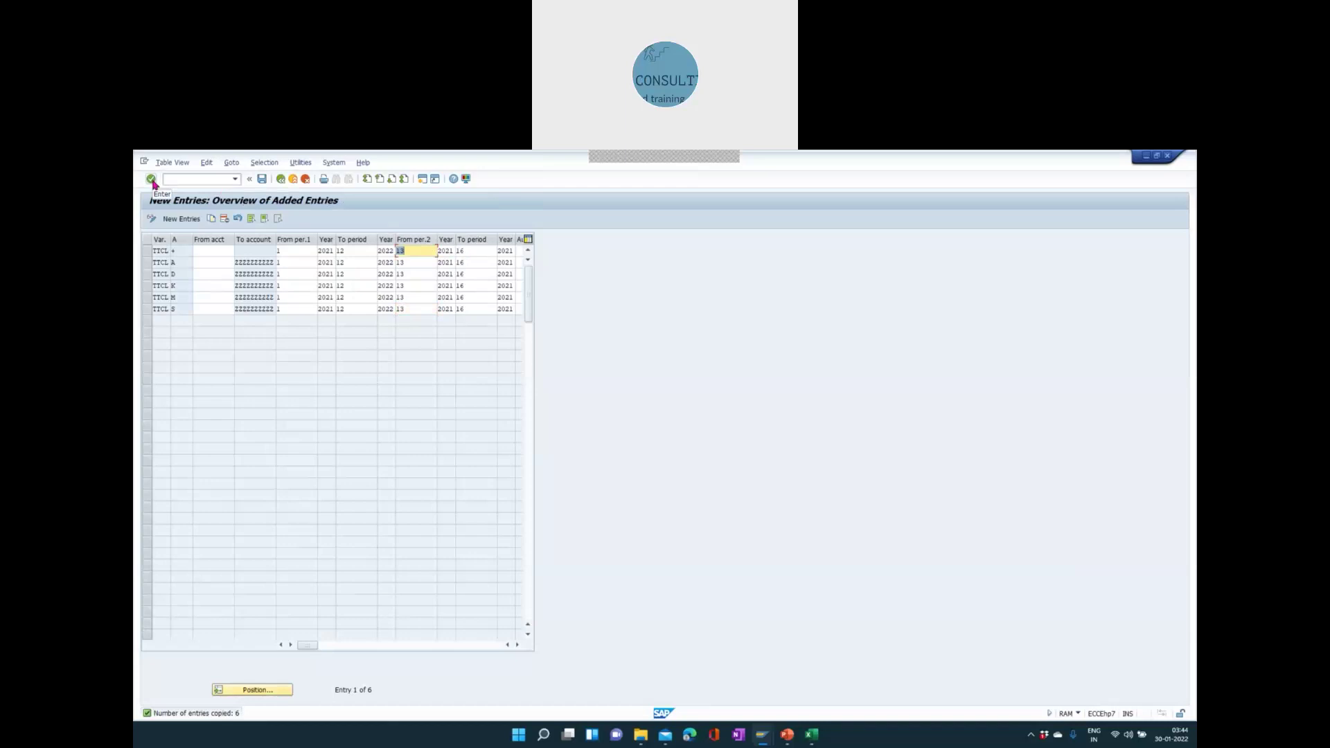
pyautogui.click(262, 180)
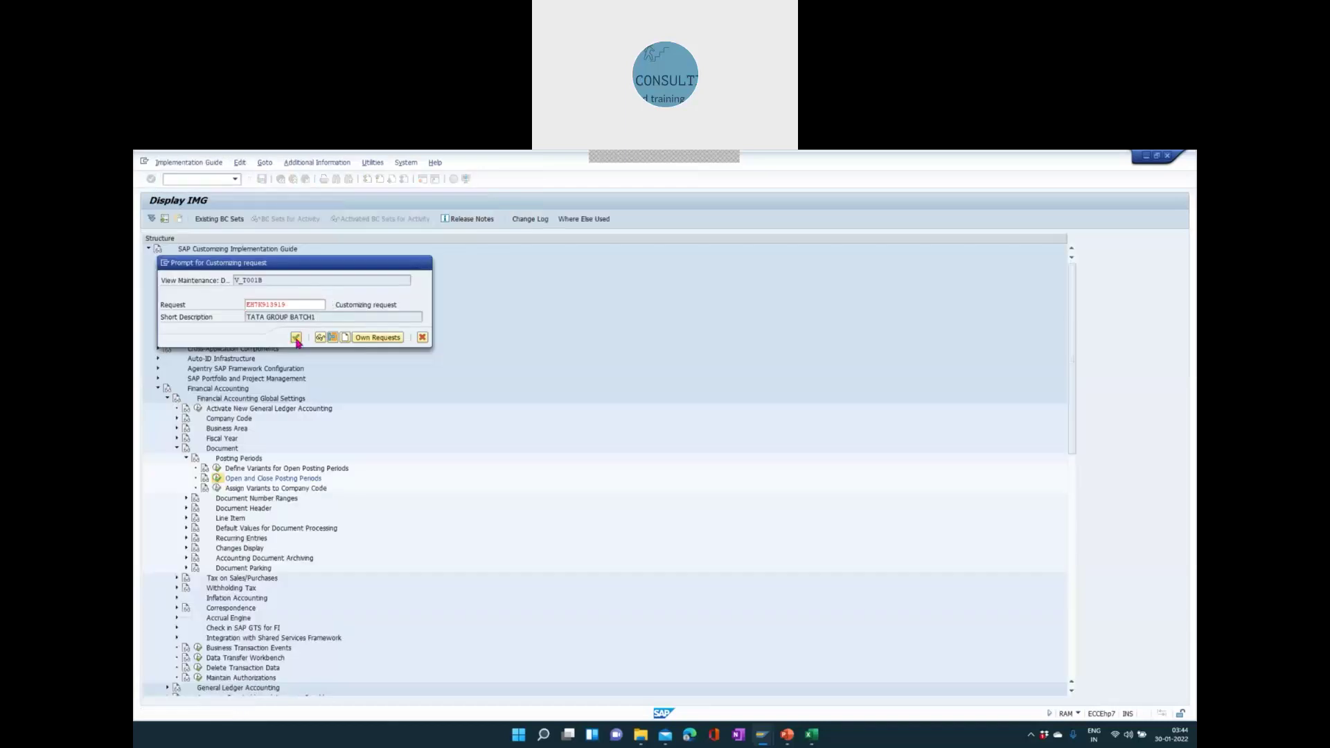
pyautogui.click(296, 338)
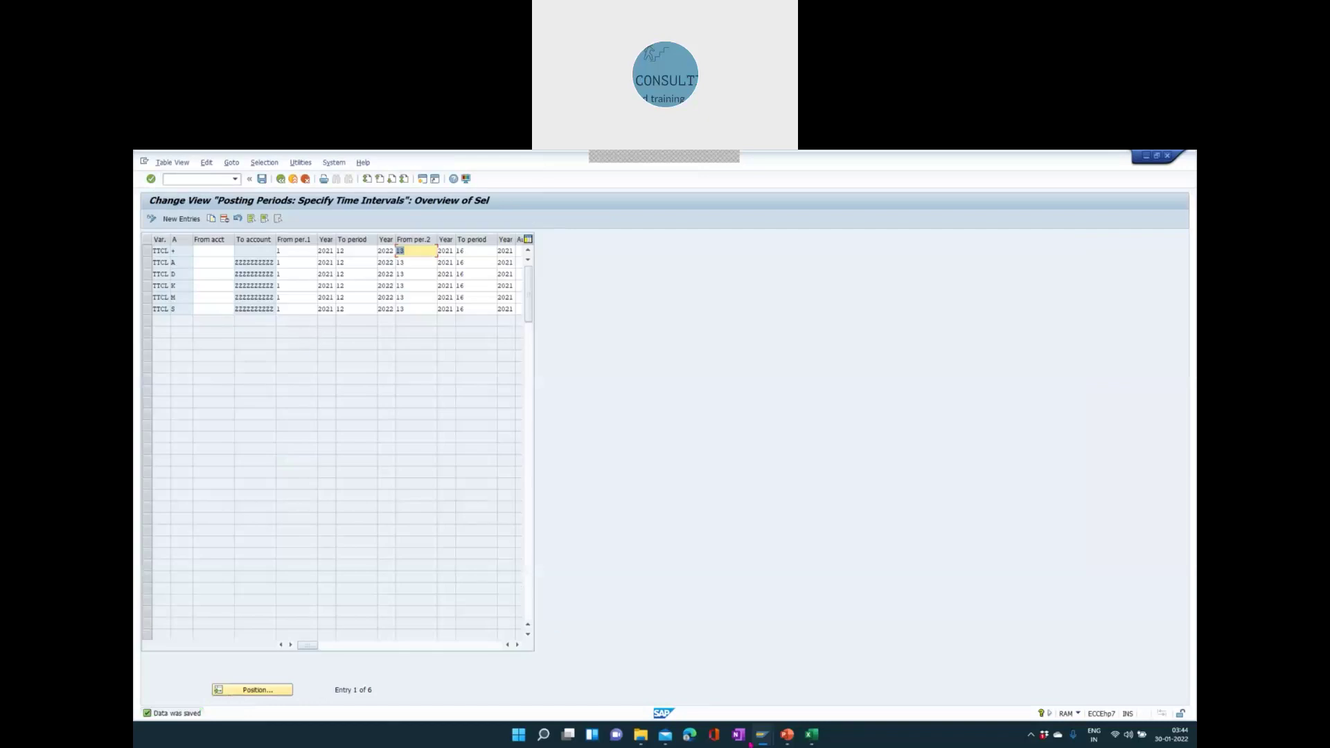
# - Check the OBBP assignment path on the PowerPoint configuration slide, and return to the SAP implementation guide
pyautogui.click(787, 736)
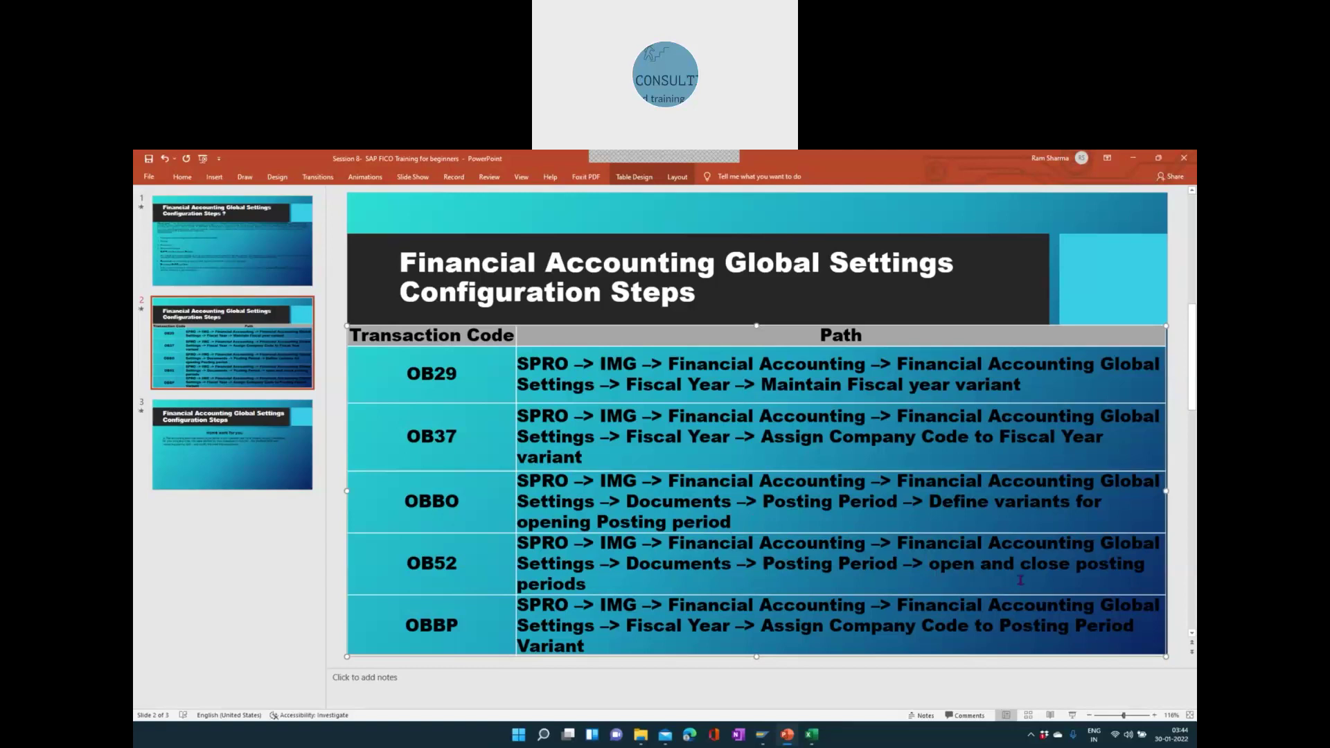
pyautogui.hotkey('alt', 'Tab')
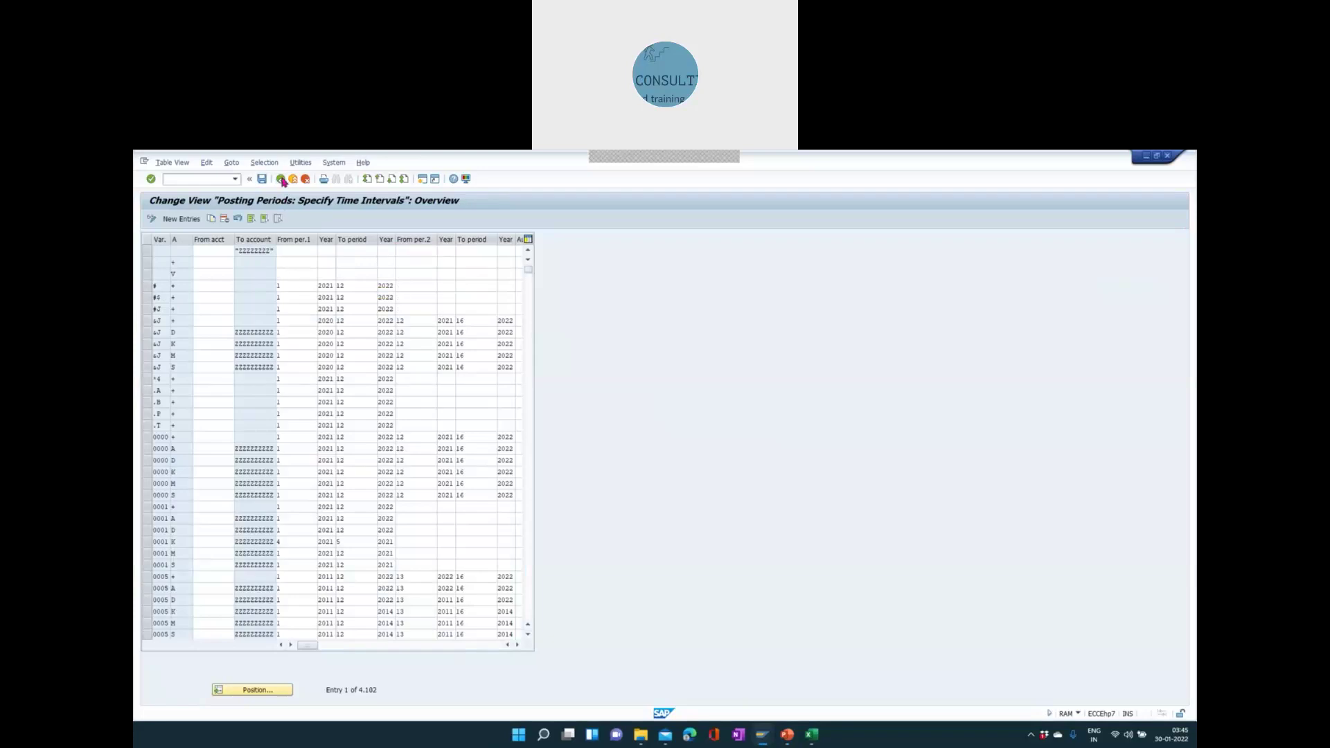
pyautogui.click(281, 180)
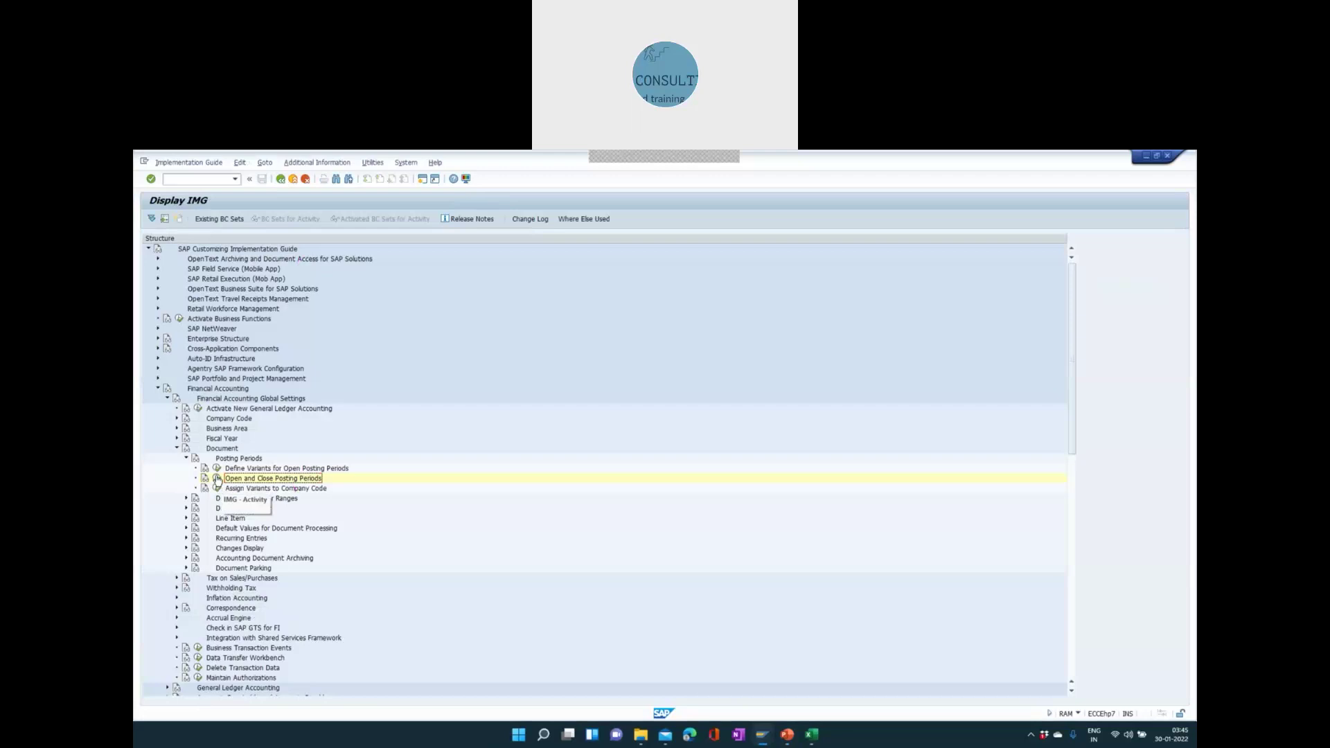
pyautogui.hotkey('alt', 'Tab')
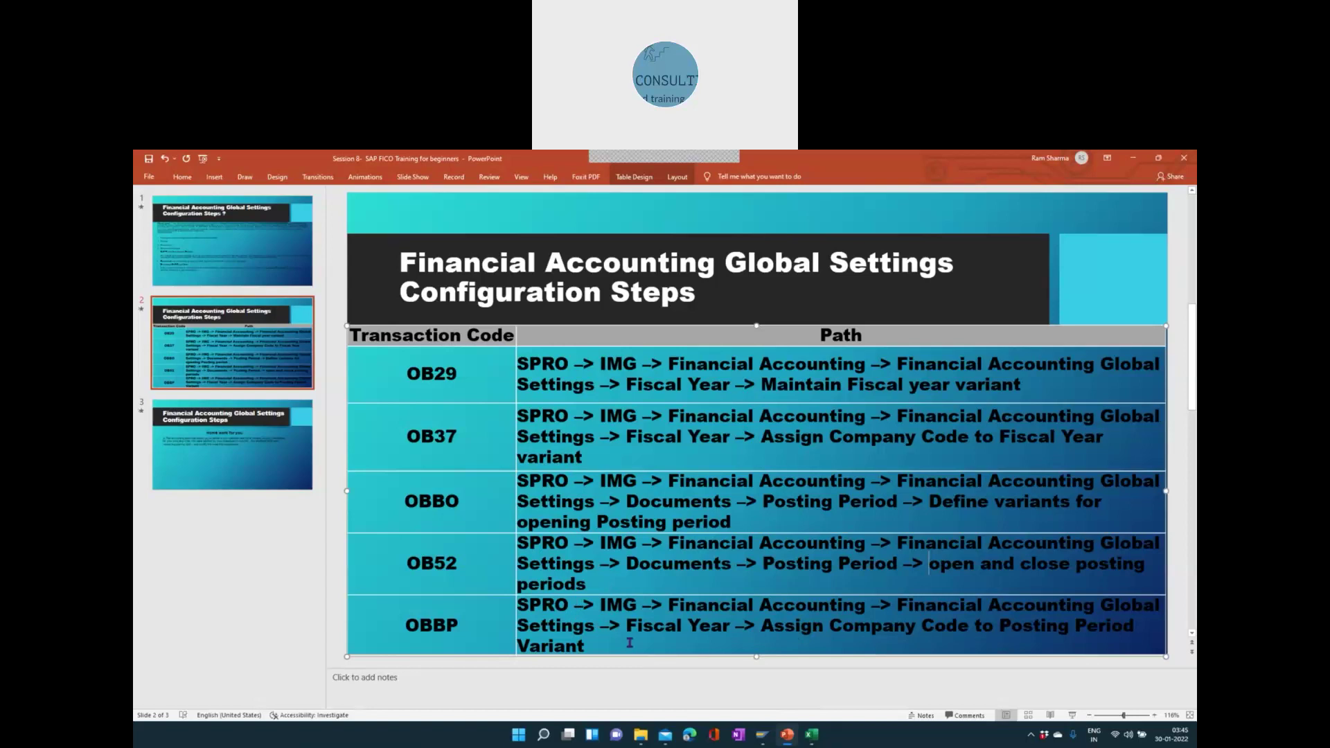
pyautogui.hotkey('alt', 'Tab')
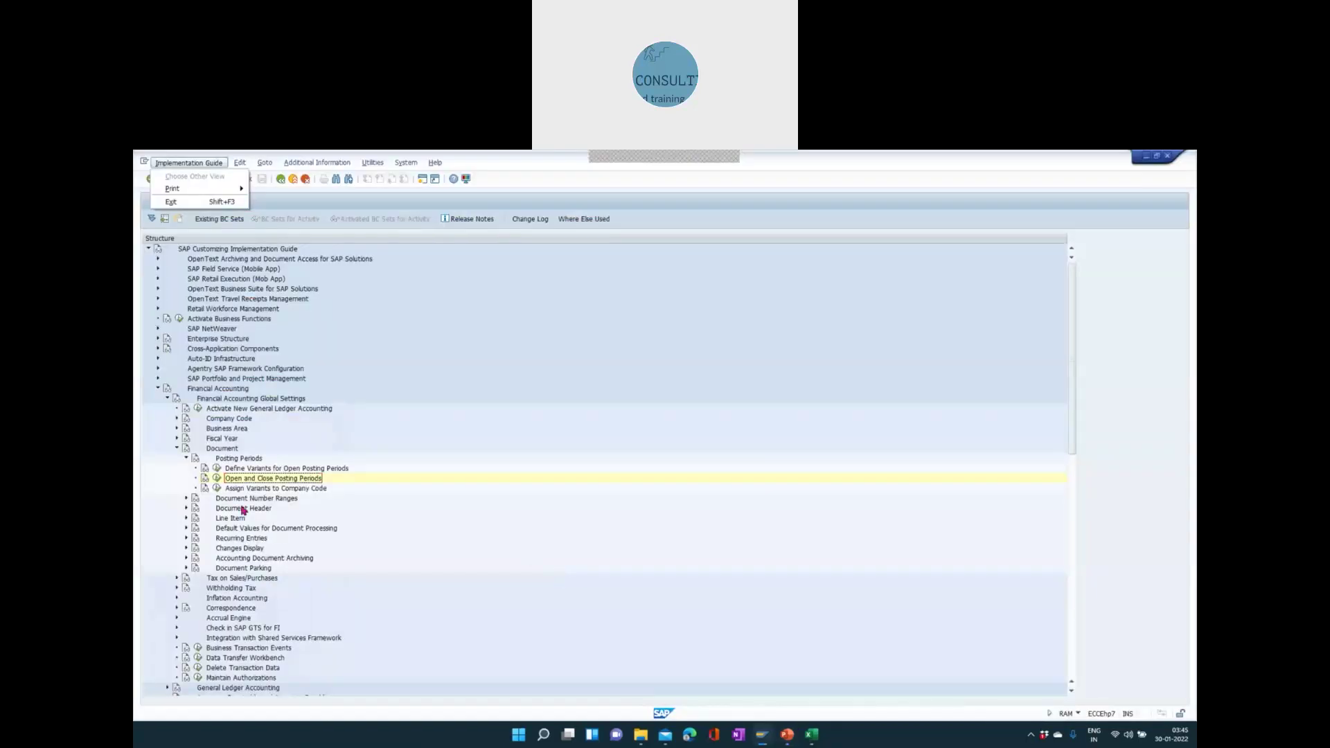
# - Execute Assign Variants to Company Code and position the list at company code TTCL
pyautogui.click(218, 492)
pyautogui.click(218, 490)
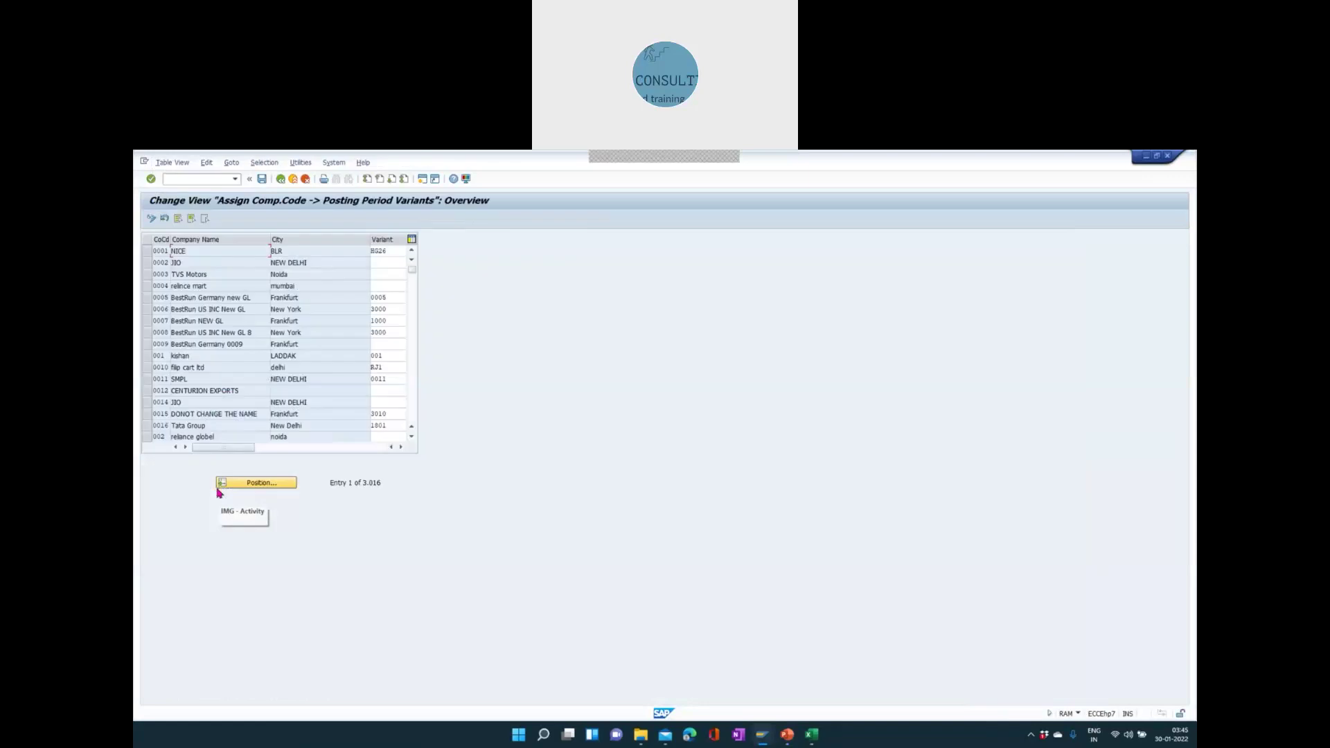
pyautogui.click(260, 483)
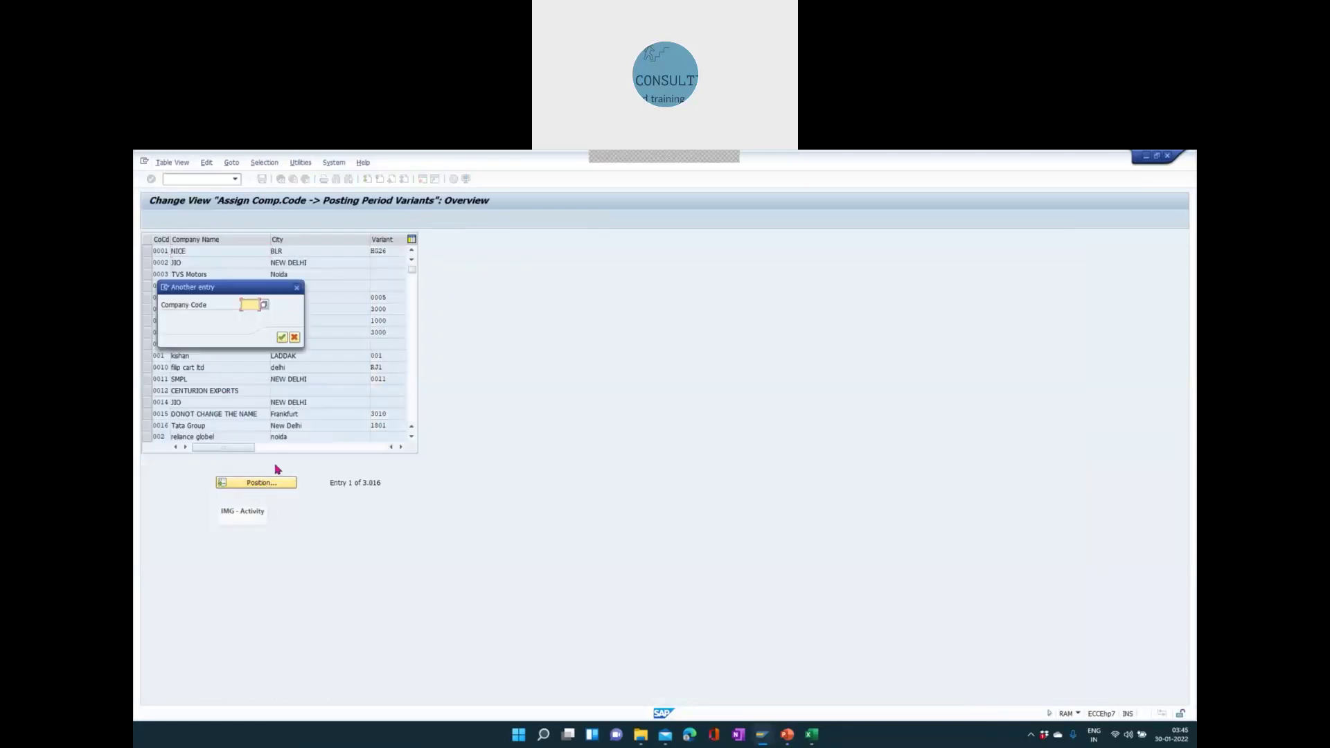
pyautogui.write('TTCL')
pyautogui.press('Return')
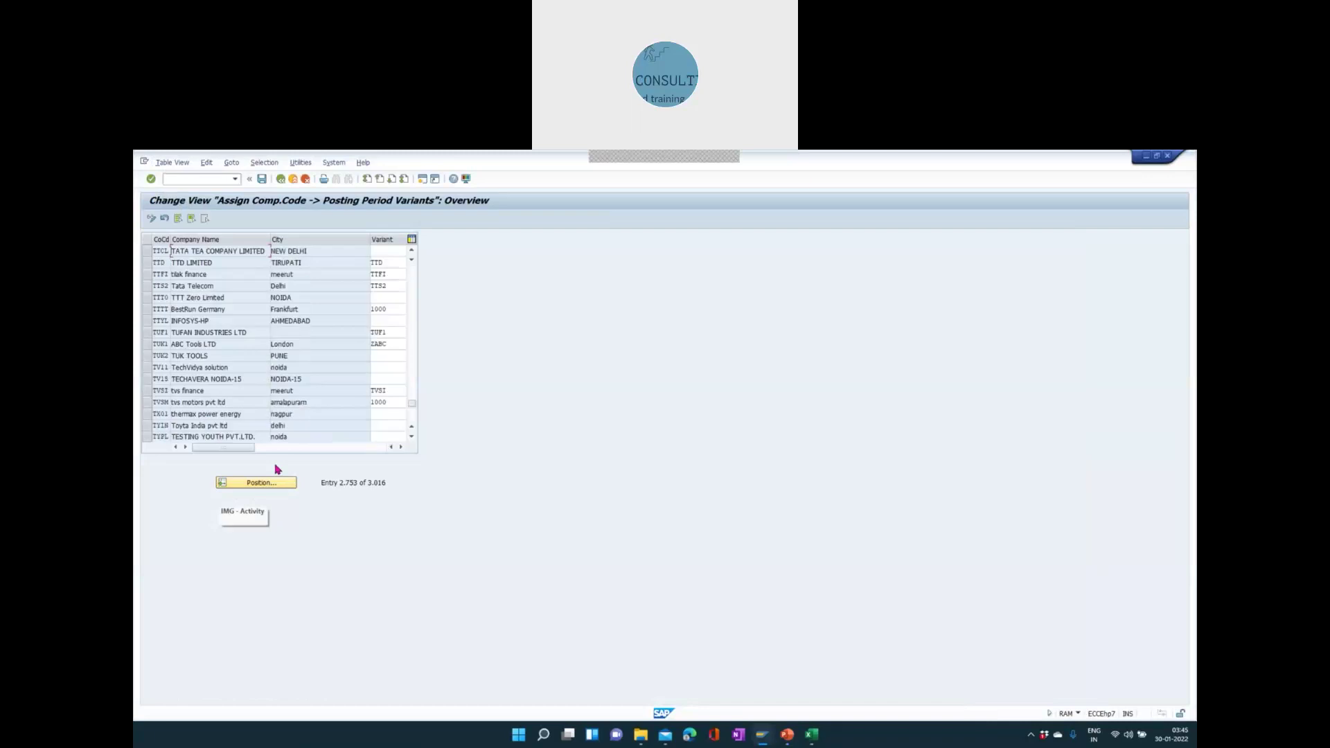
# - Assign posting period variant TTCL to company code TTCL and save it in the TATA GROUP BATCH1 request
pyautogui.click(393, 252)
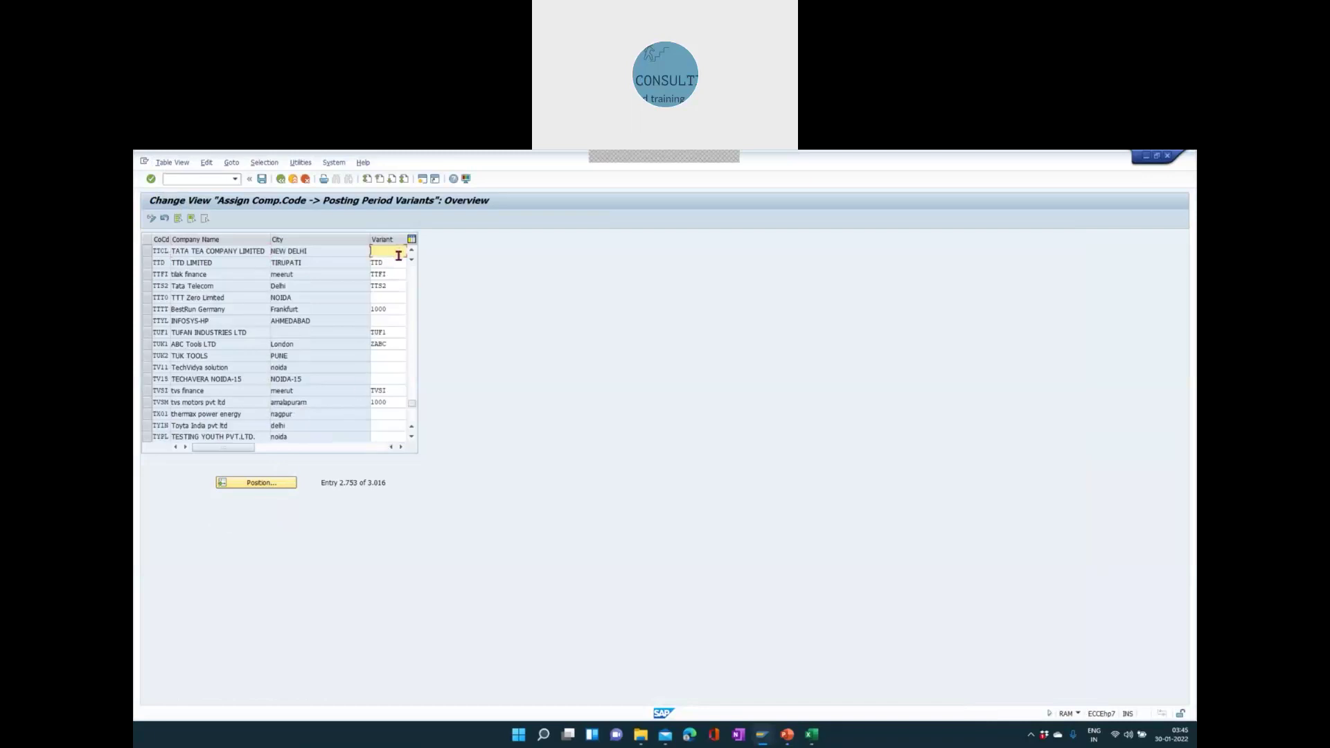
pyautogui.write('TTCL')
pyautogui.press('Return')
pyautogui.click(262, 179)
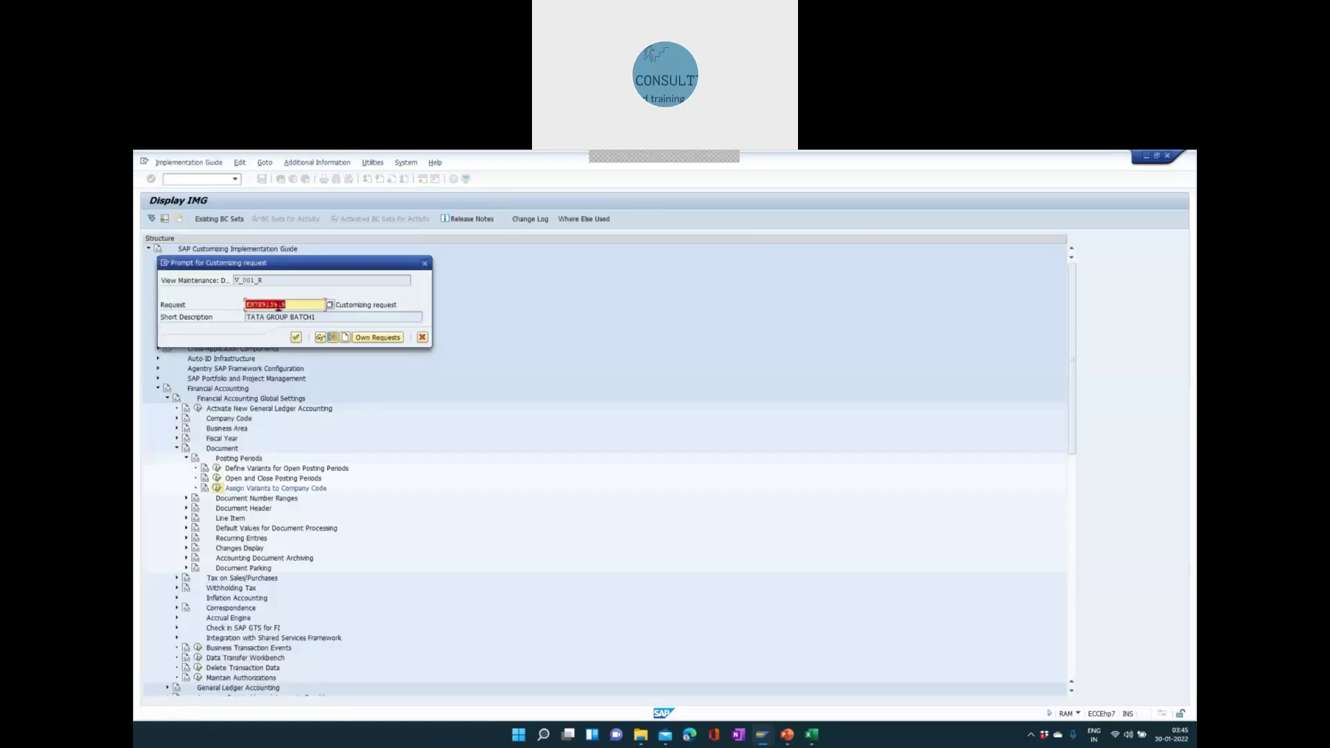
pyautogui.click(296, 338)
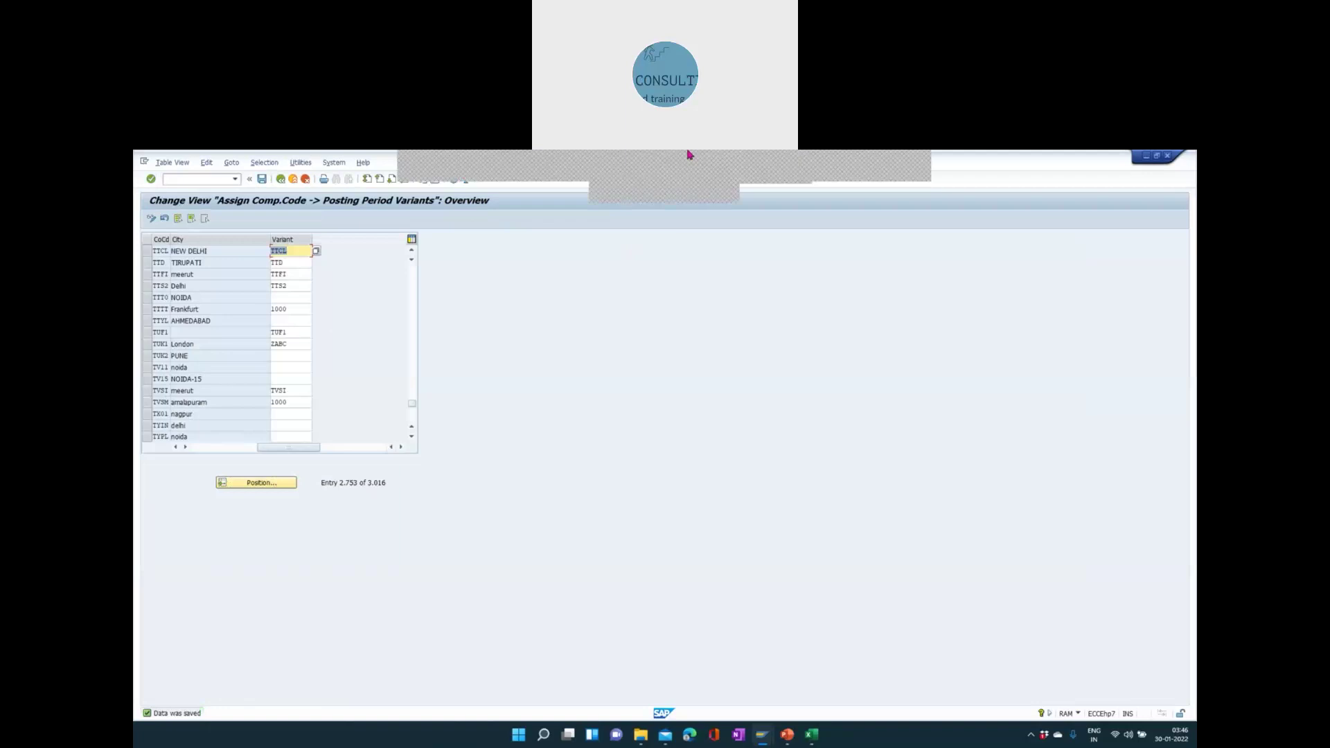
# - Switch to PowerPoint and read the homework slide about copying fiscal year variant K4
pyautogui.click(796, 739)
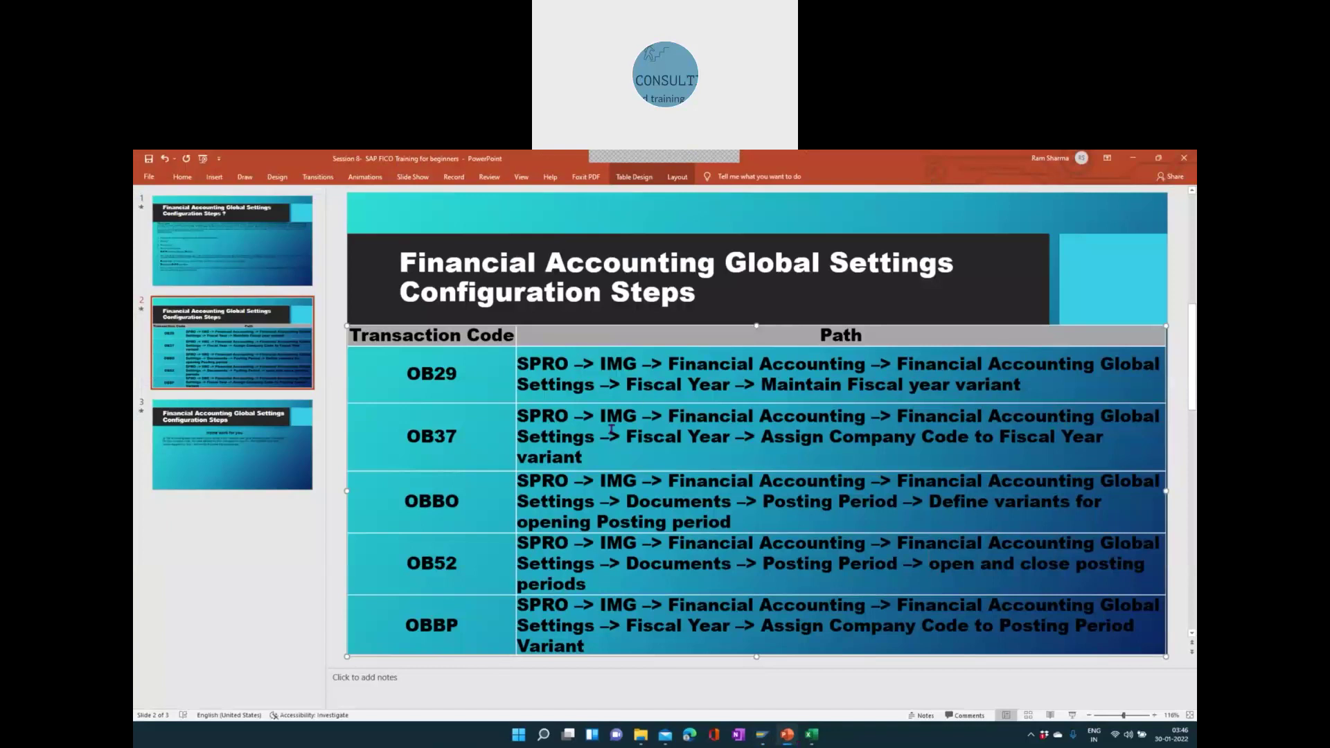
pyautogui.click(304, 452)
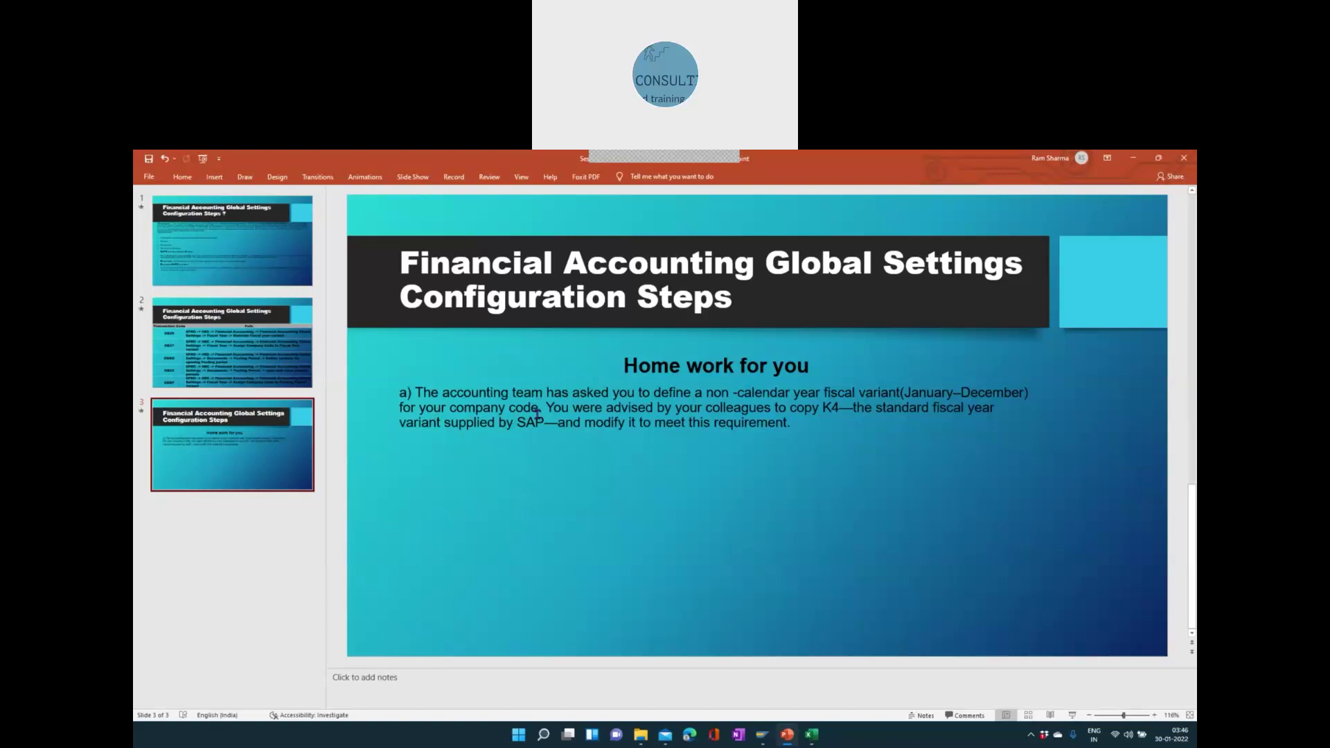
pyautogui.click(856, 409)
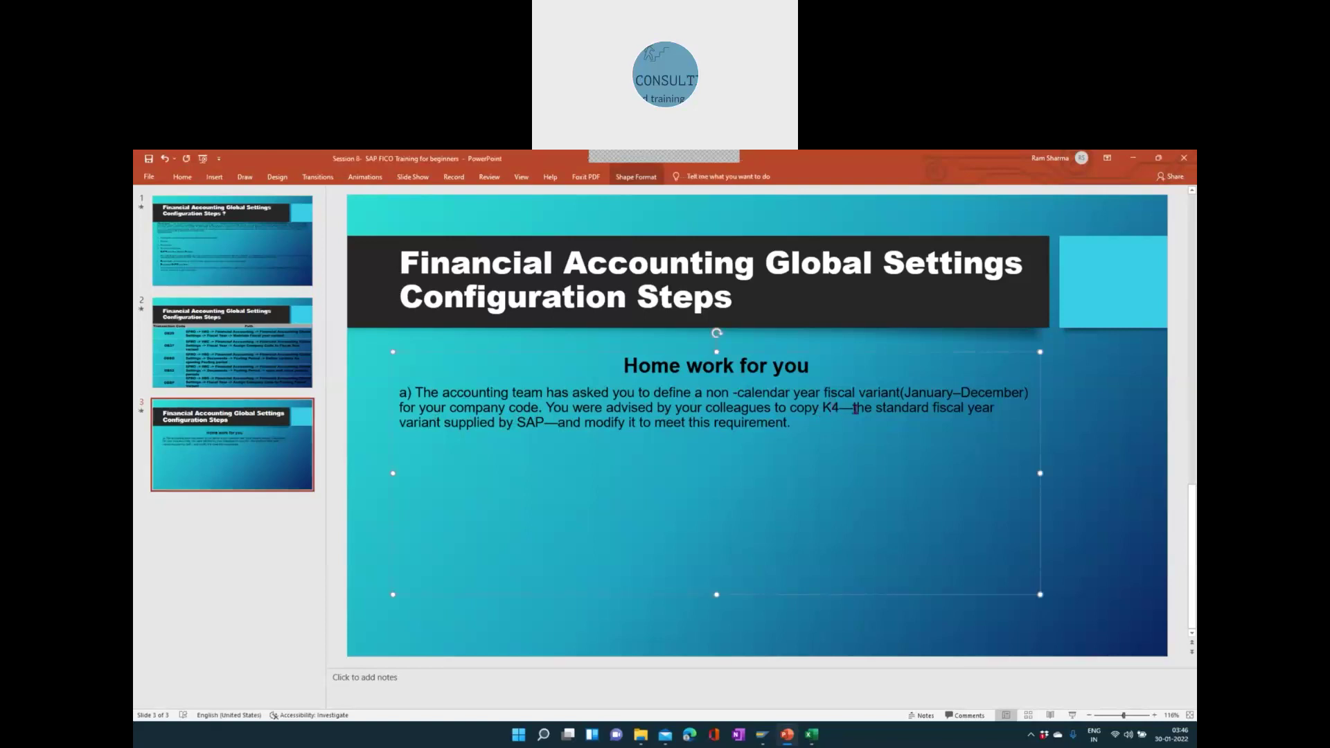